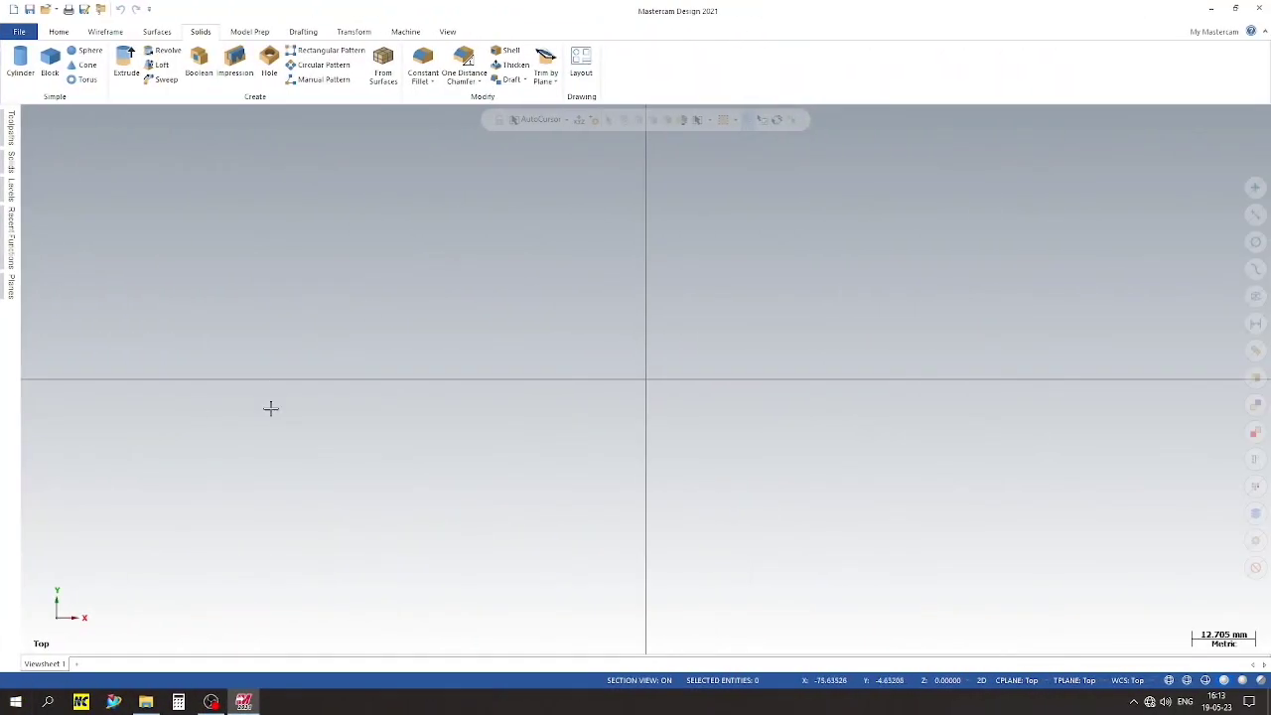
Set the construction plane to Right and view the empty scene from the right side
{"action": "right_click", "coordinate": [452, 369]}
{"action": "left_click", "coordinate": [484, 423]}
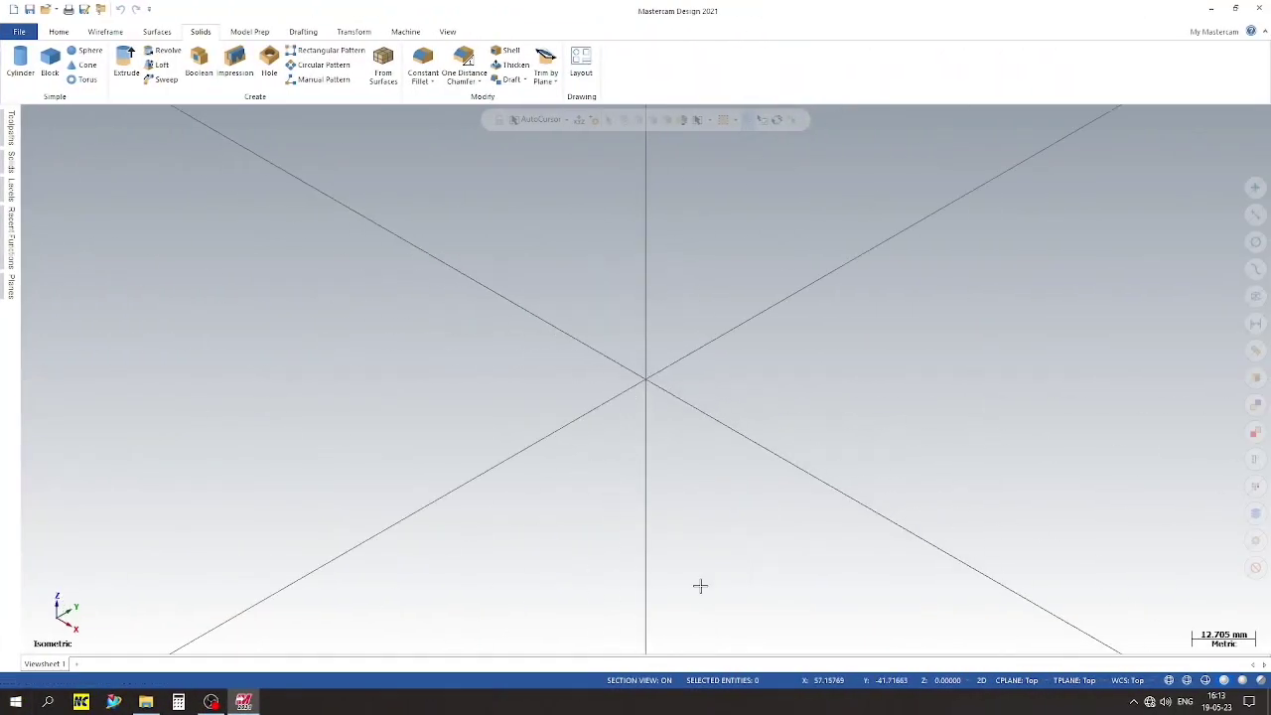
{"action": "left_click", "coordinate": [1017, 681]}
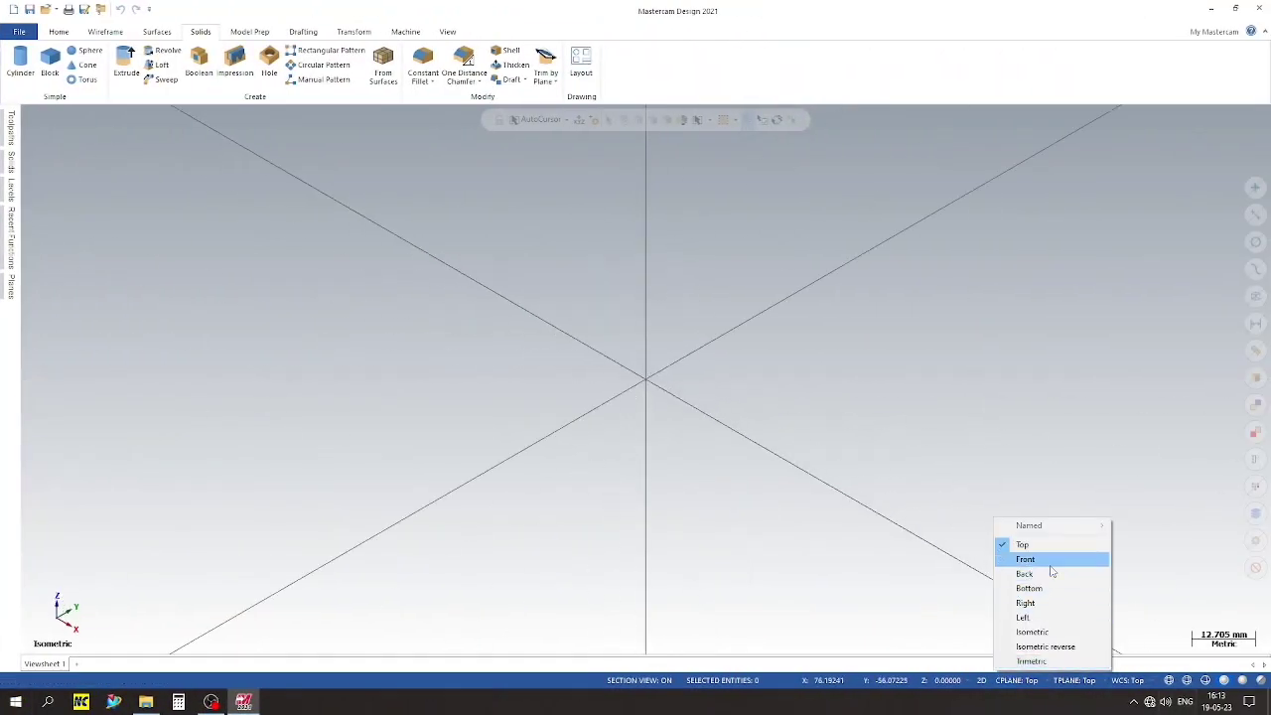
{"action": "left_click", "coordinate": [1025, 603]}
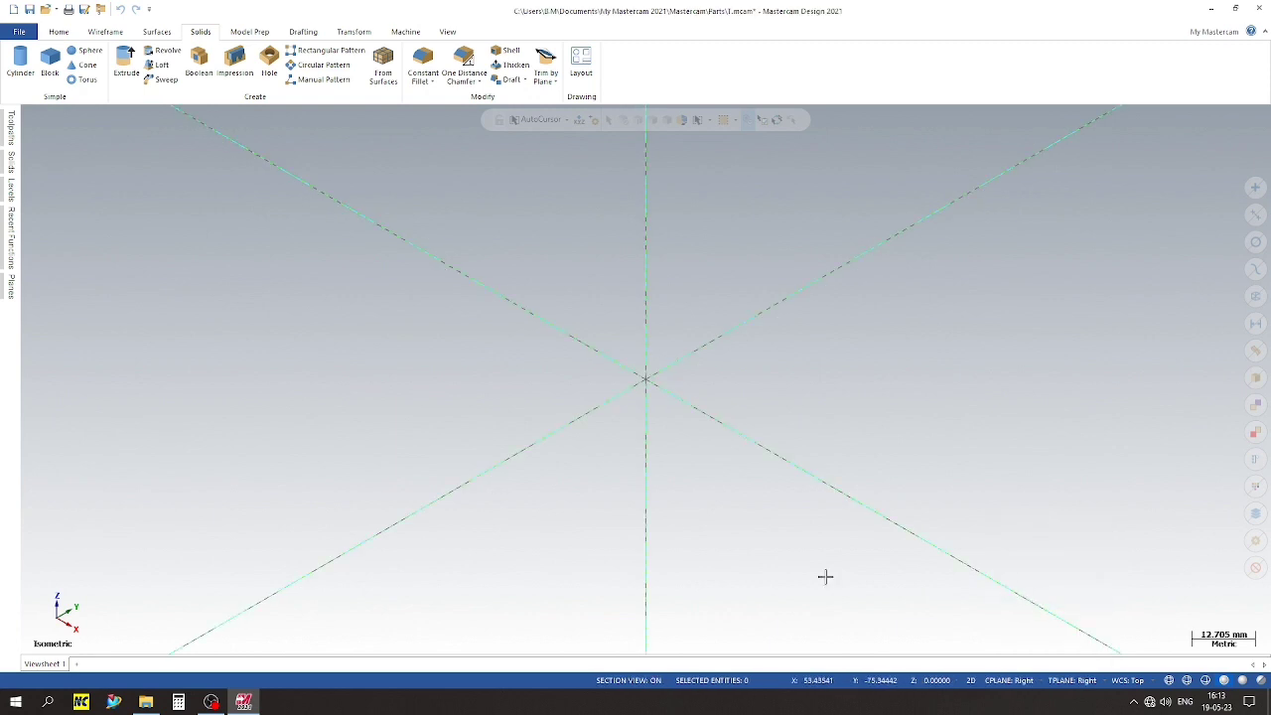
{"action": "right_click", "coordinate": [264, 298]}
{"action": "left_click", "coordinate": [303, 400]}
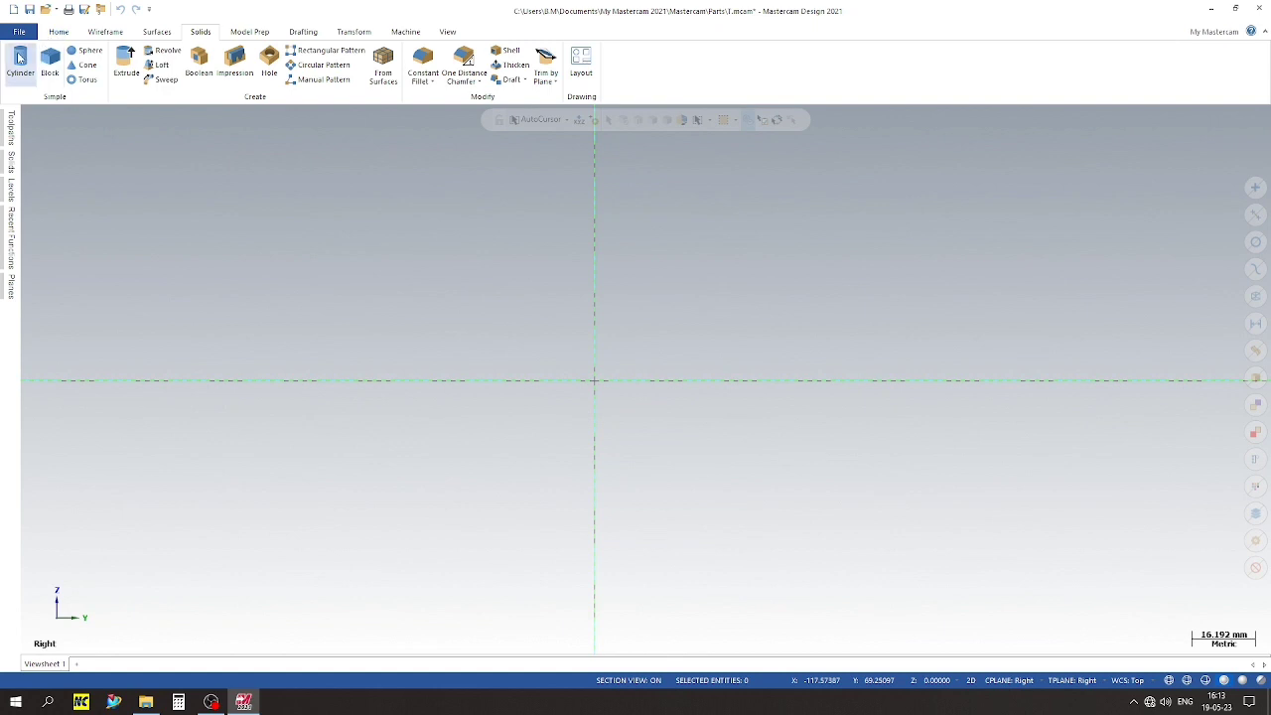
Build a solid cylinder at the origin with radius 140 and height 90, viewed isometrically
{"action": "left_click", "coordinate": [19, 57]}
{"action": "left_click", "coordinate": [719, 381]}
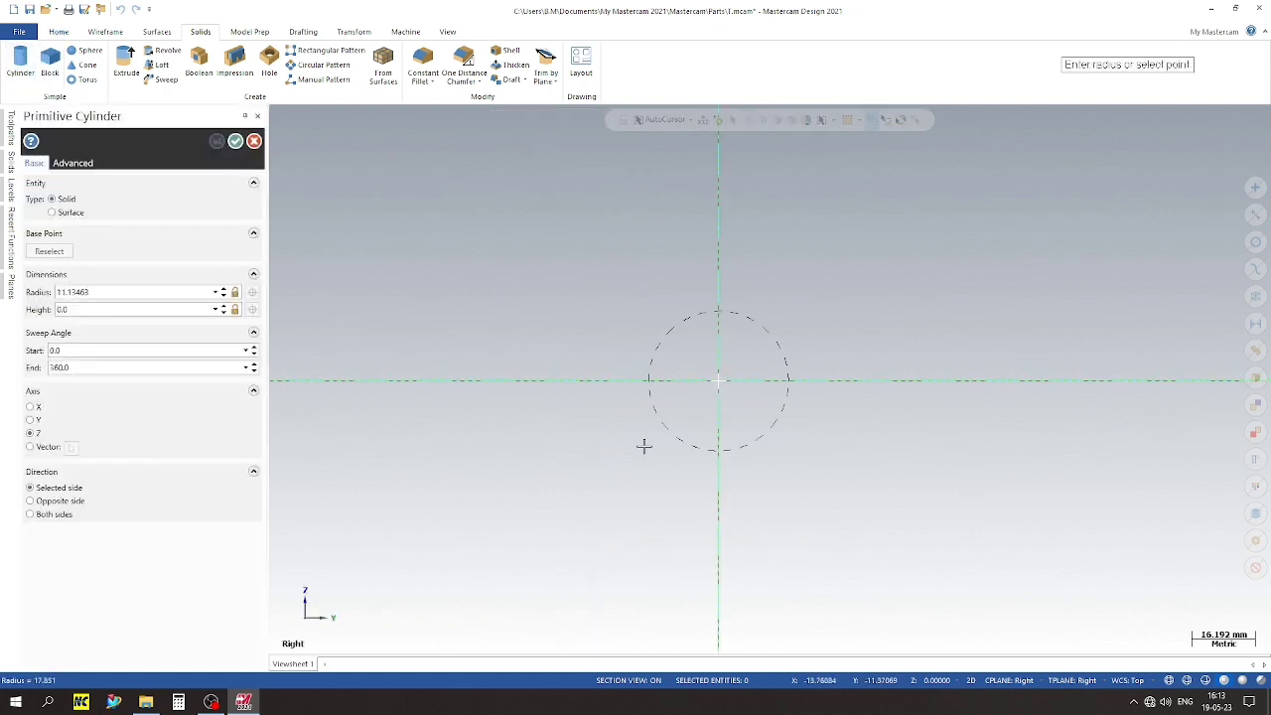
{"action": "left_click", "coordinate": [602, 479]}
{"action": "left_click", "coordinate": [100, 367]}
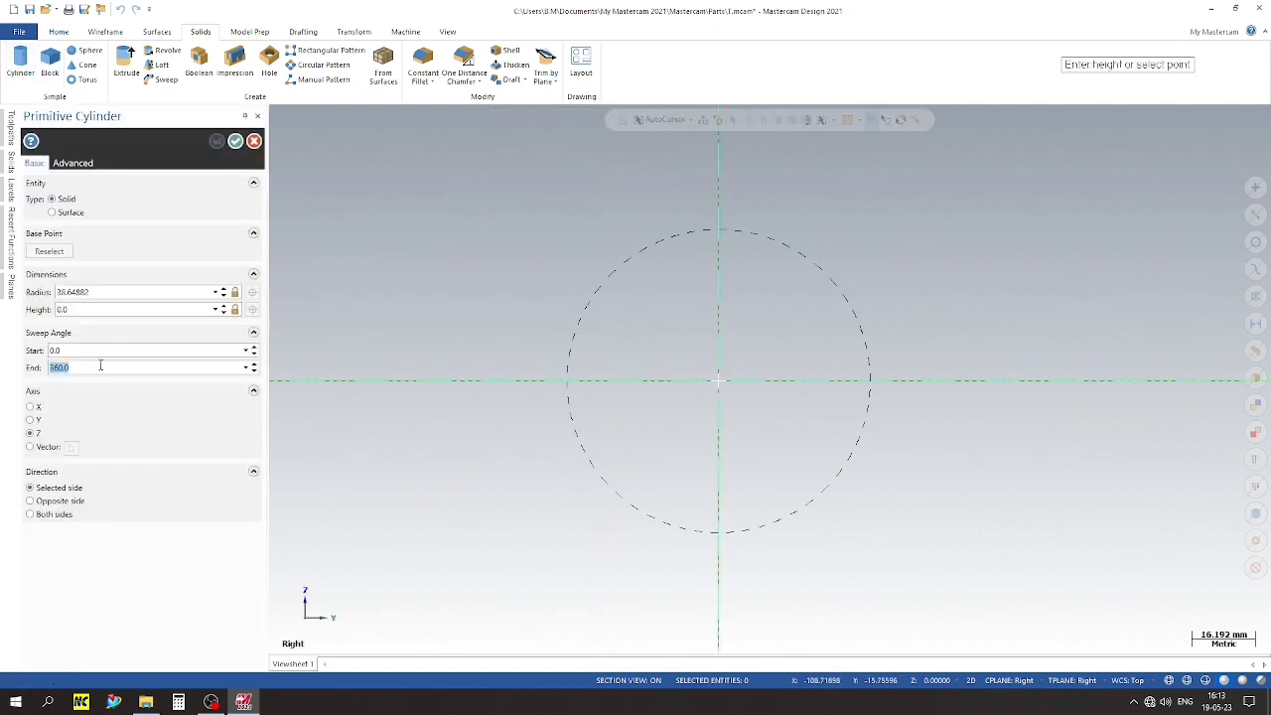
{"action": "left_click", "coordinate": [128, 289]}
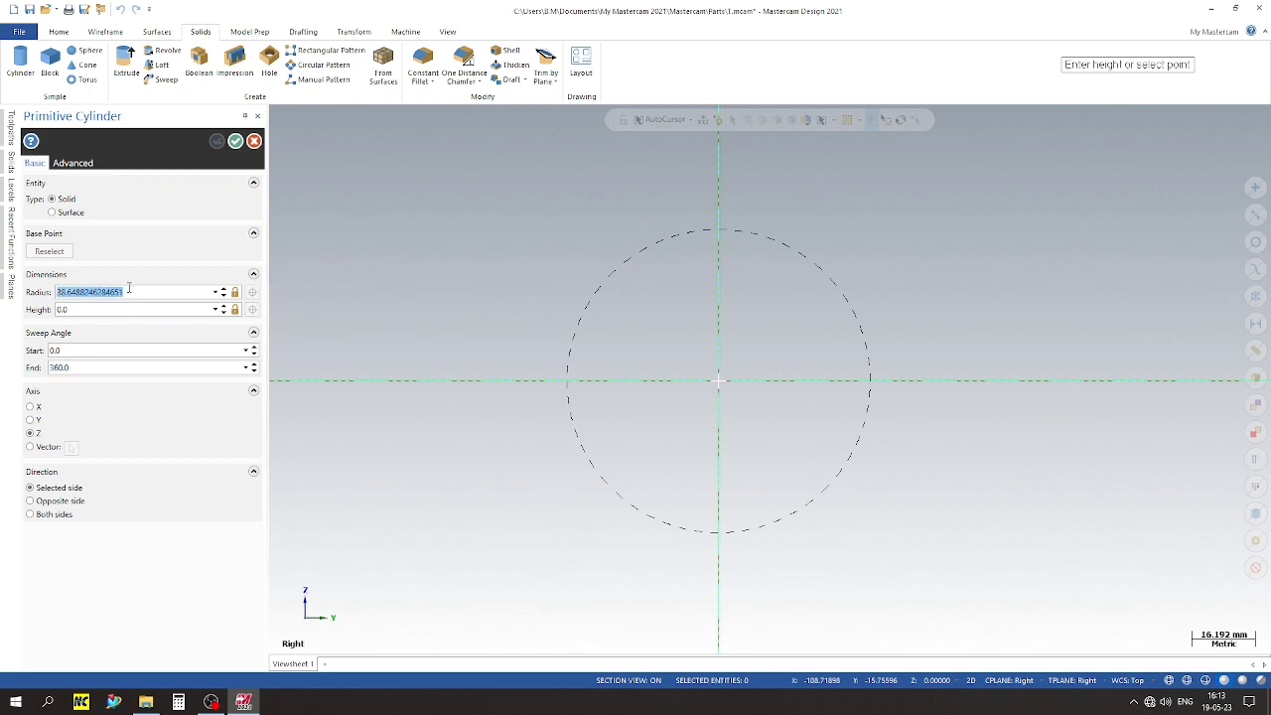
{"action": "type", "text": "28"}
{"action": "scroll", "coordinate": [517, 389], "scroll_direction": "down", "scroll_amount": 2}
{"action": "scroll", "coordinate": [751, 378], "scroll_direction": "down", "scroll_amount": 3}
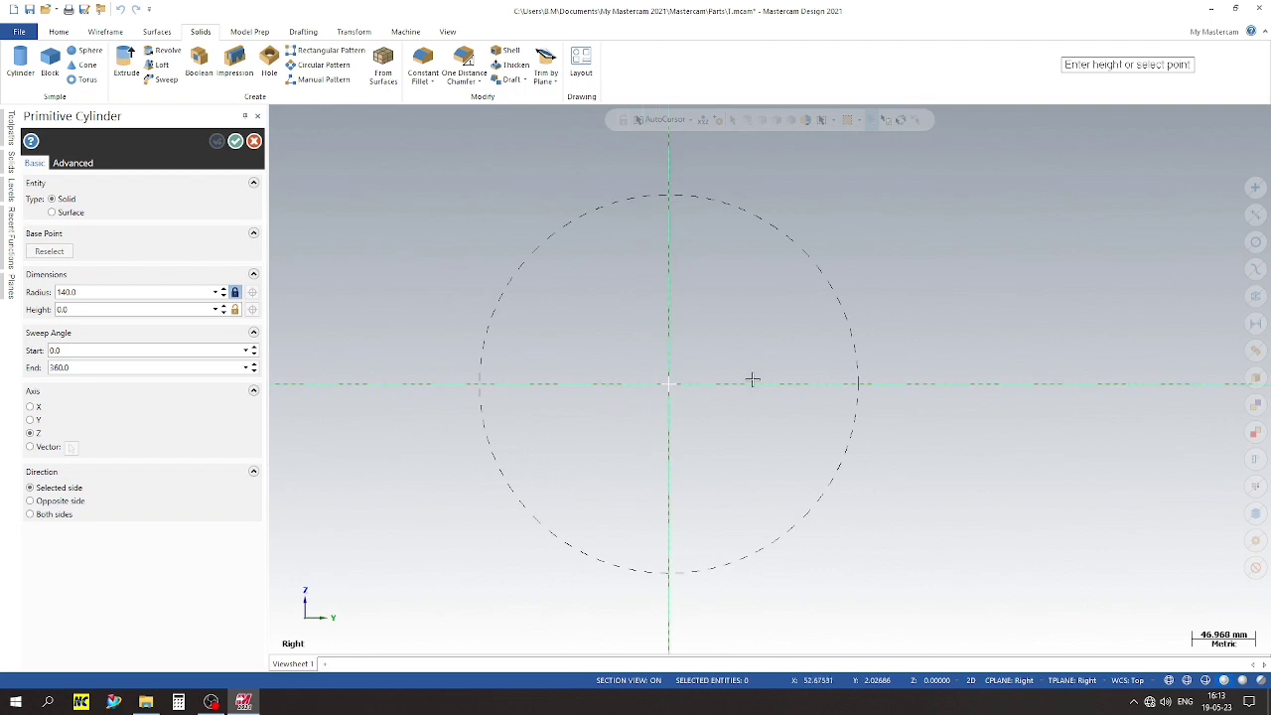
{"action": "left_click", "coordinate": [125, 307]}
{"action": "type", "text": "90"}
{"action": "type", "text": "80"}
{"action": "key", "text": "Return"}
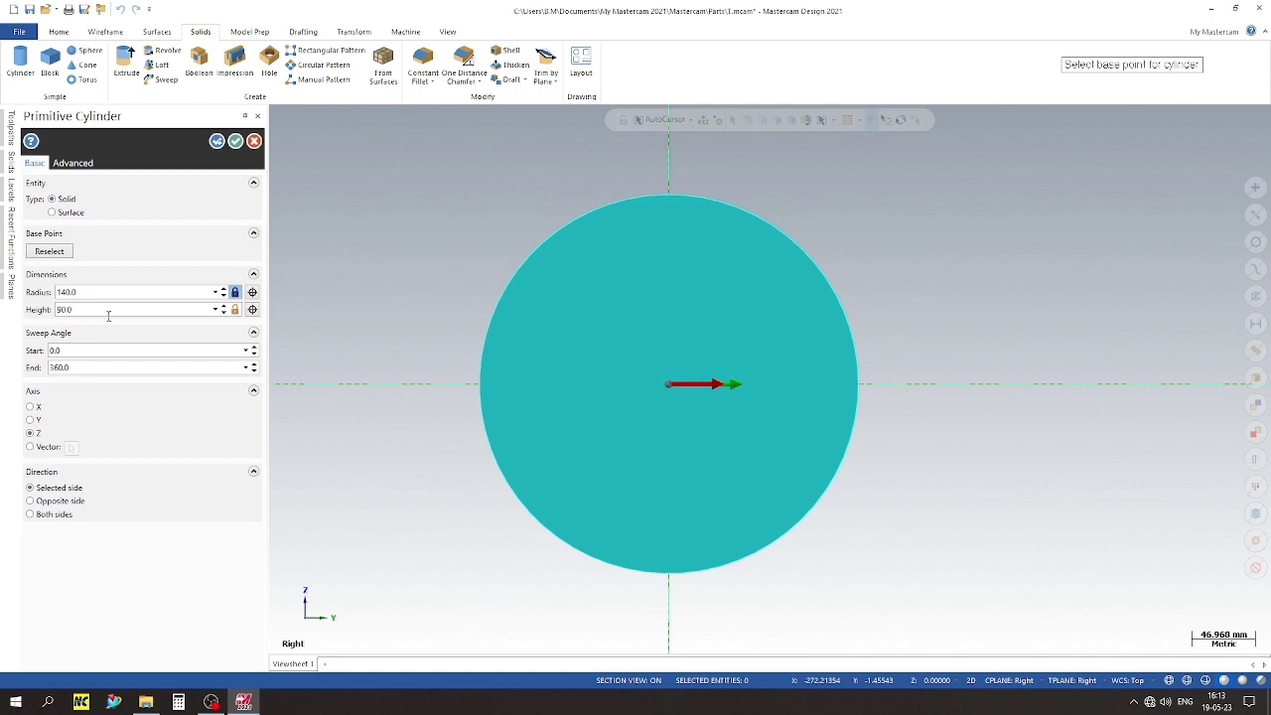
{"action": "right_click", "coordinate": [393, 211]}
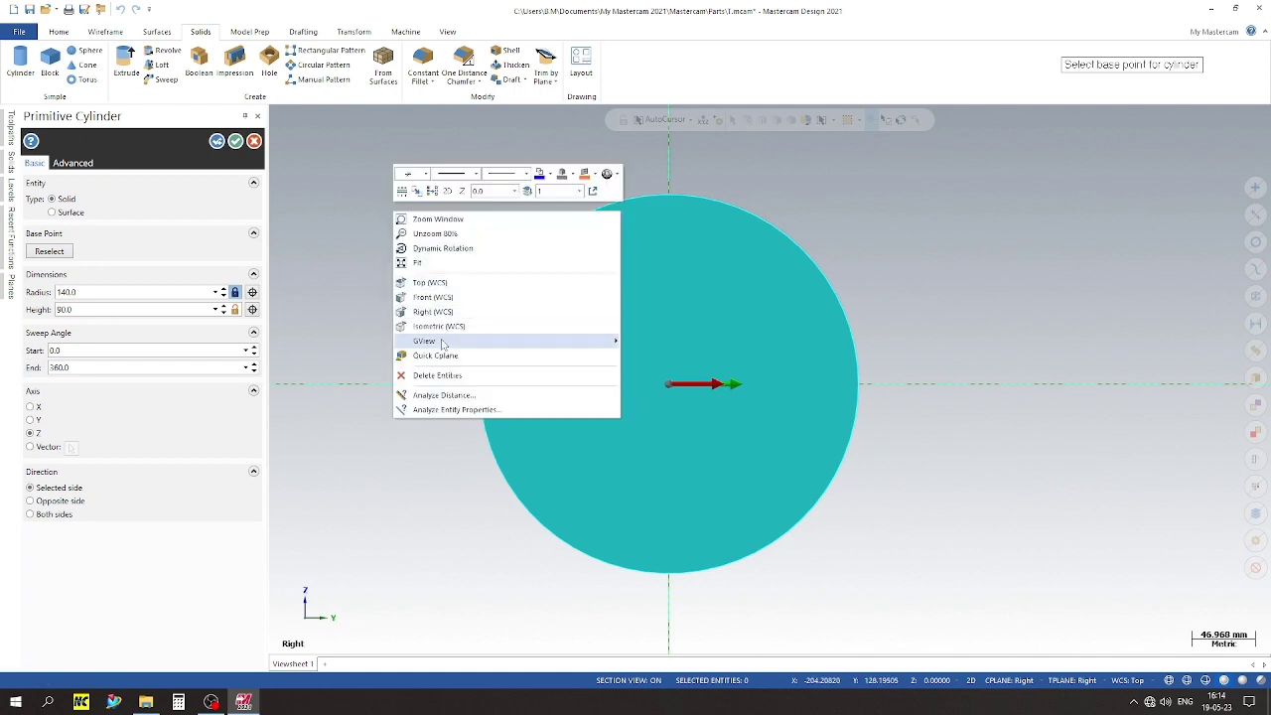
{"action": "left_click", "coordinate": [447, 327]}
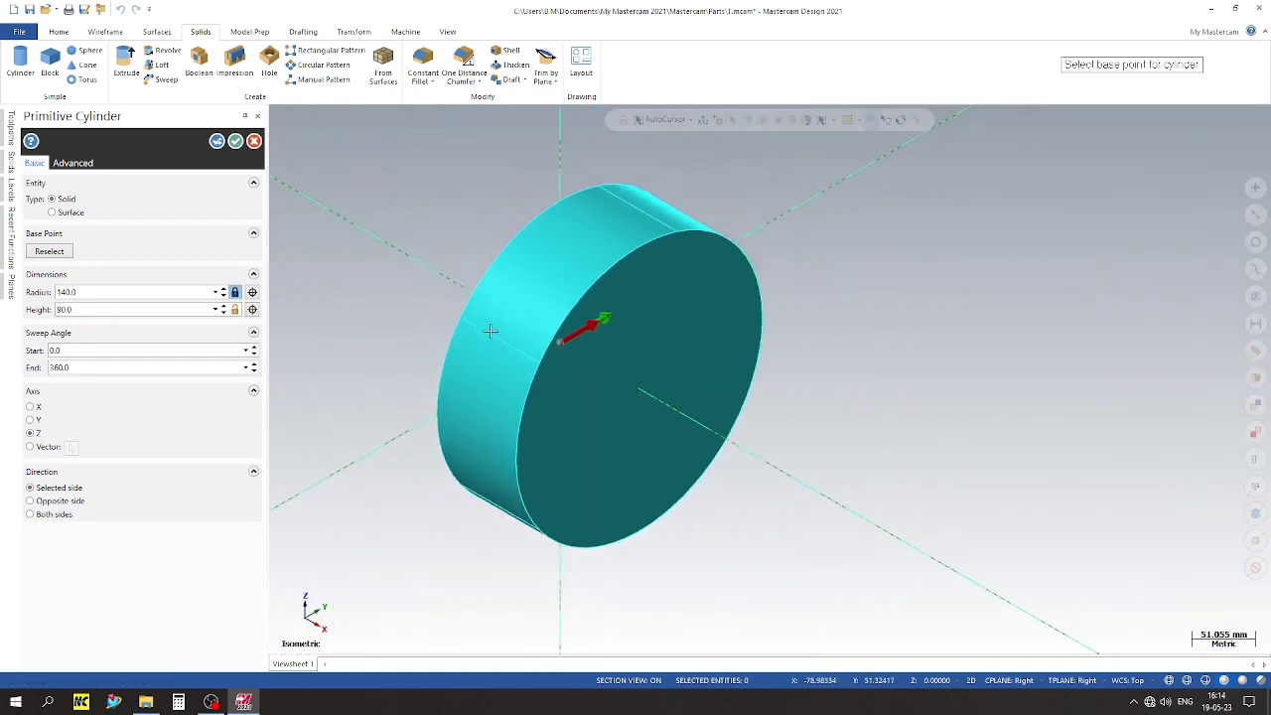
{"action": "left_click", "coordinate": [235, 141]}
{"action": "scroll", "coordinate": [256, 306], "scroll_direction": "down", "scroll_amount": 1}
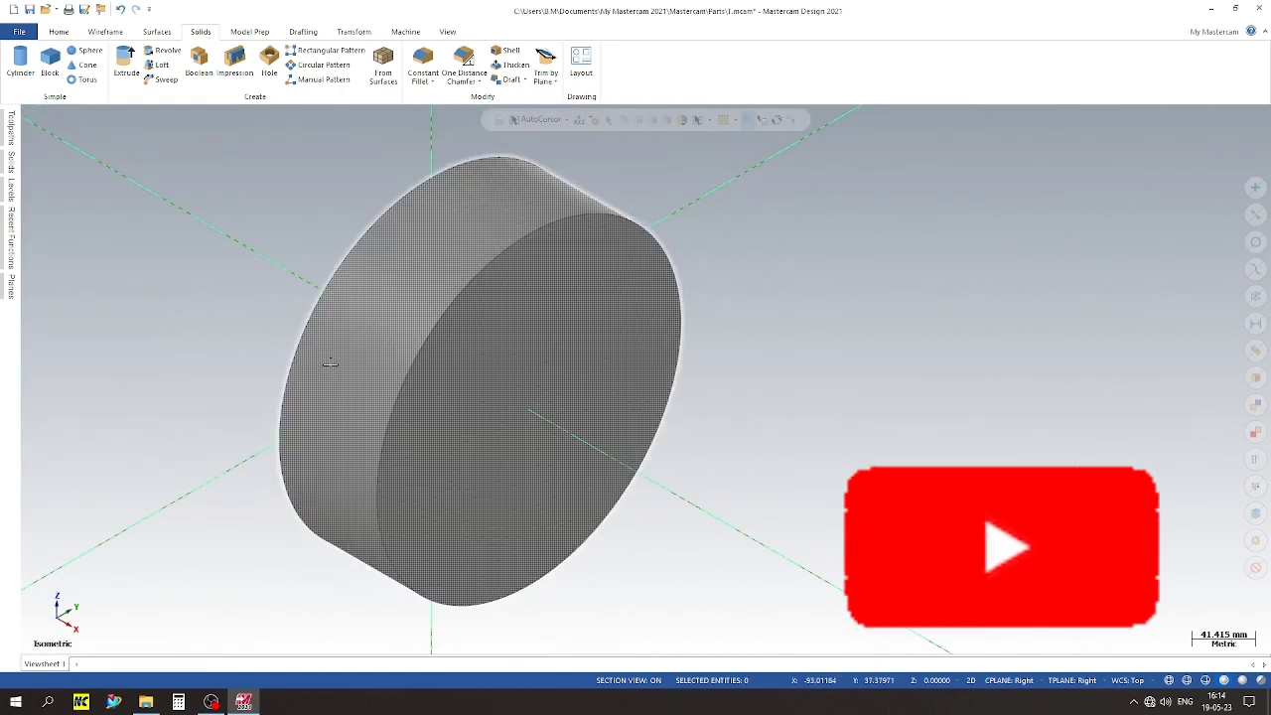
{"action": "scroll", "coordinate": [591, 366], "scroll_direction": "down", "scroll_amount": 1}
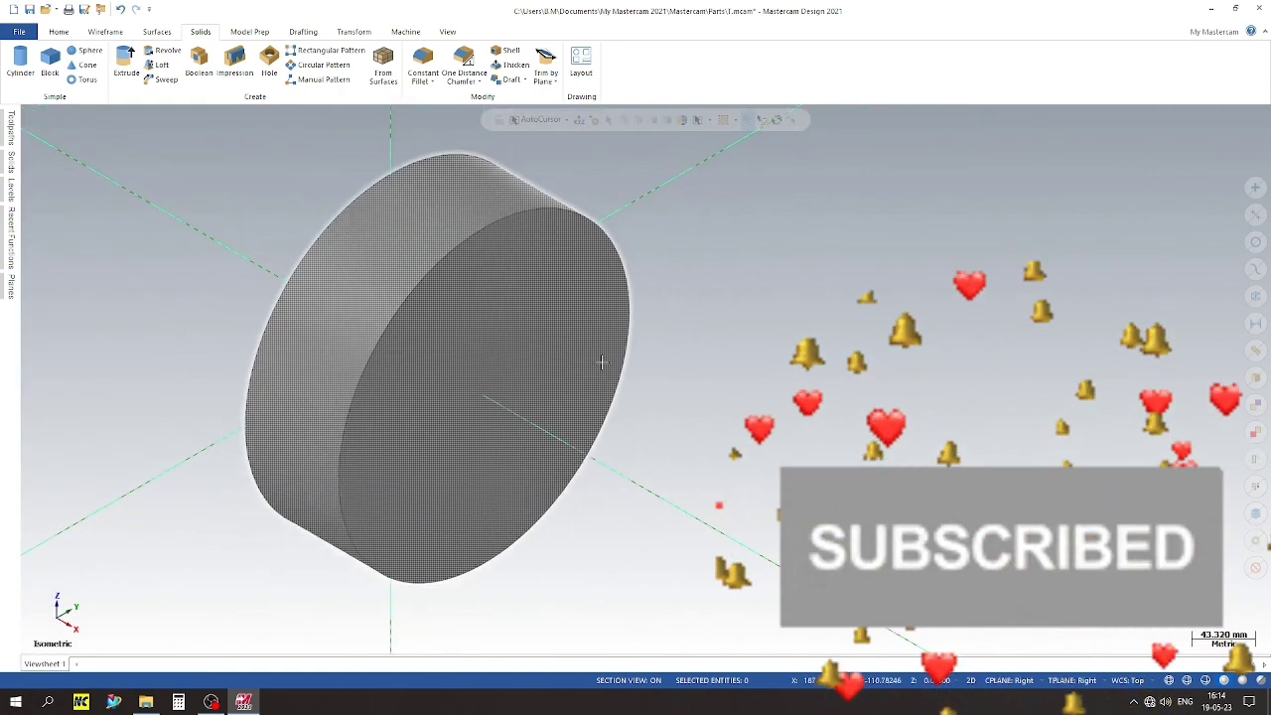
{"action": "right_click", "coordinate": [774, 337]}
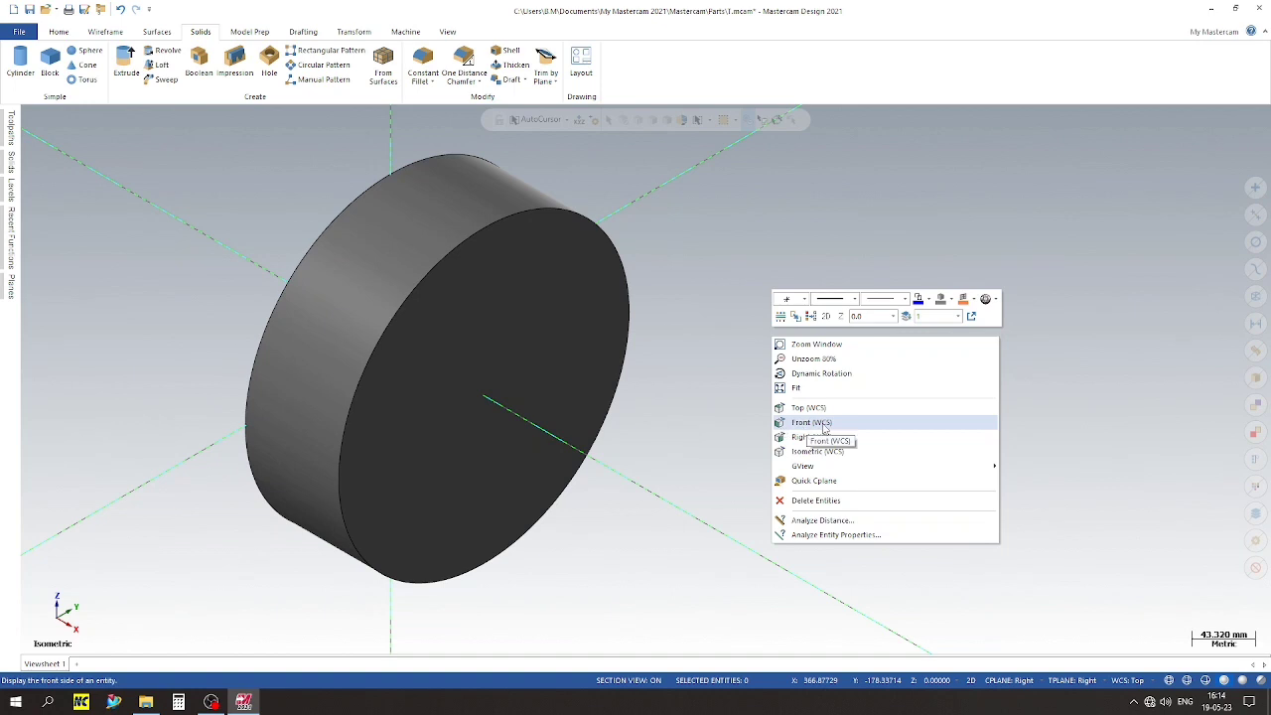
{"action": "left_click", "coordinate": [821, 423]}
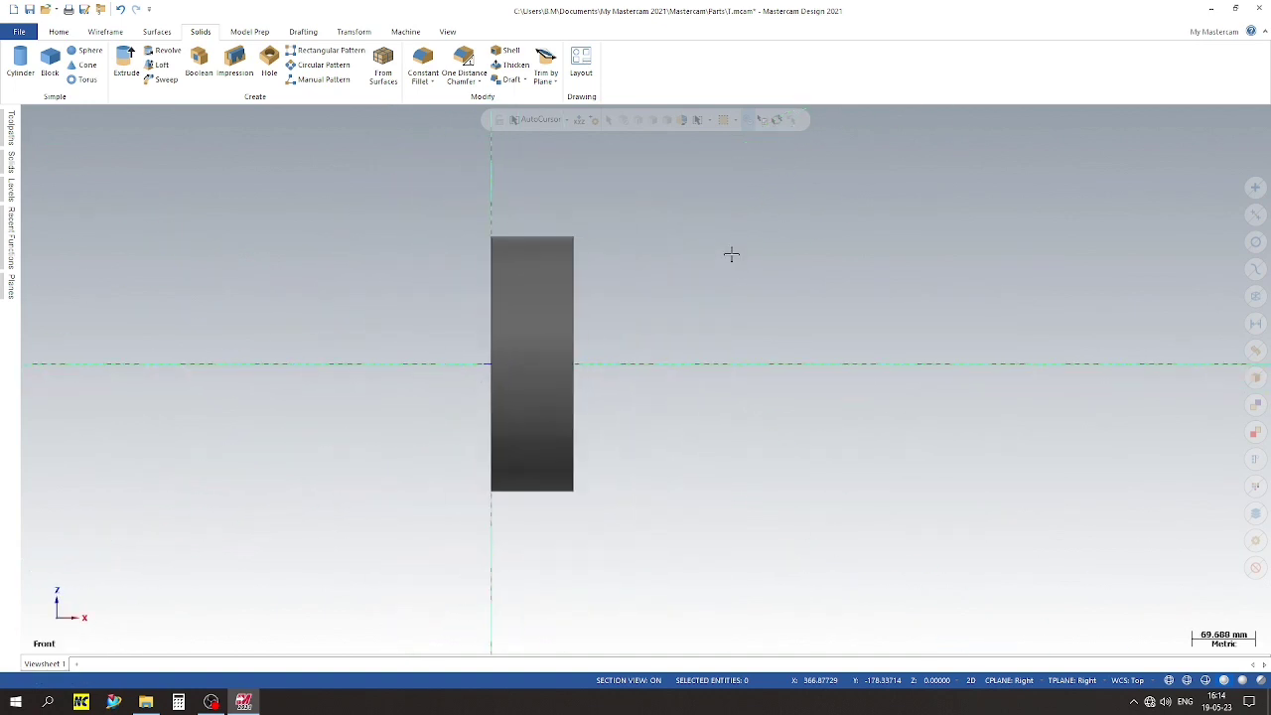
{"action": "right_click", "coordinate": [731, 254]}
{"action": "left_click", "coordinate": [763, 372]}
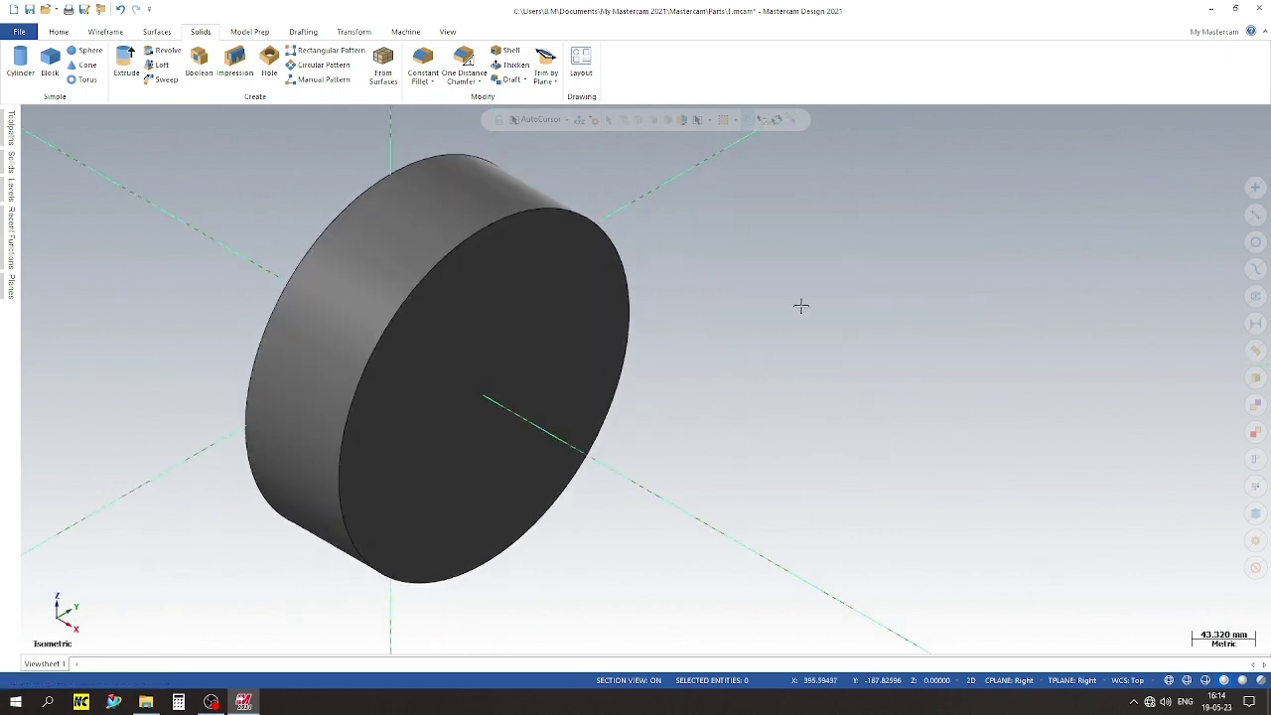
{"action": "left_click", "coordinate": [701, 360]}
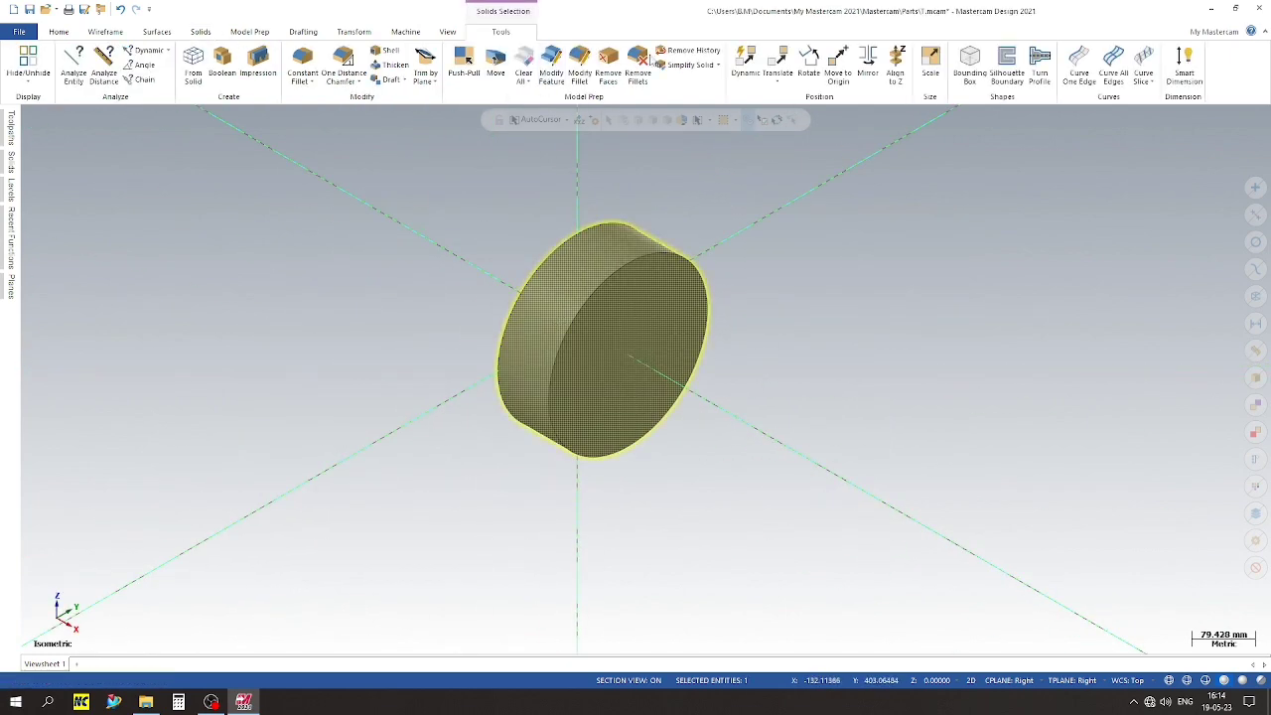
Try a 90 translation of the cylinder, then cancel it
{"action": "left_click", "coordinate": [775, 61]}
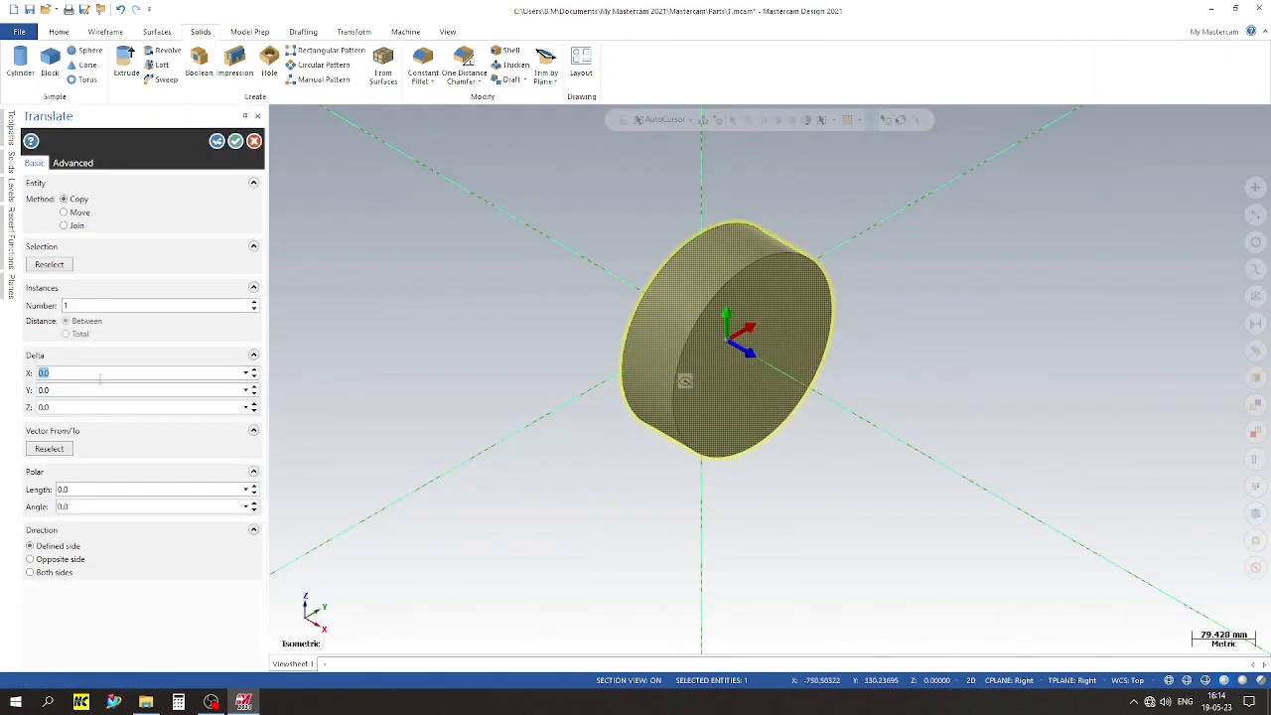
{"action": "type", "text": "90"}
{"action": "key", "text": "Return"}
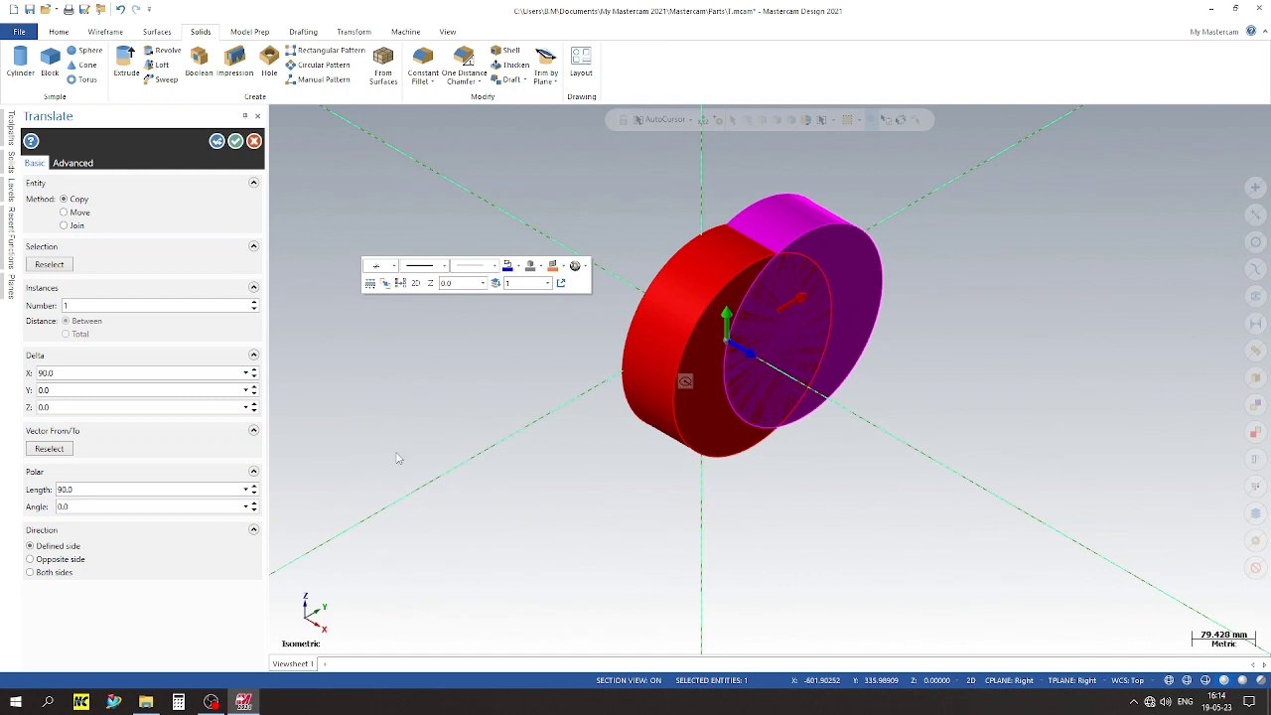
{"action": "key", "text": "Escape"}
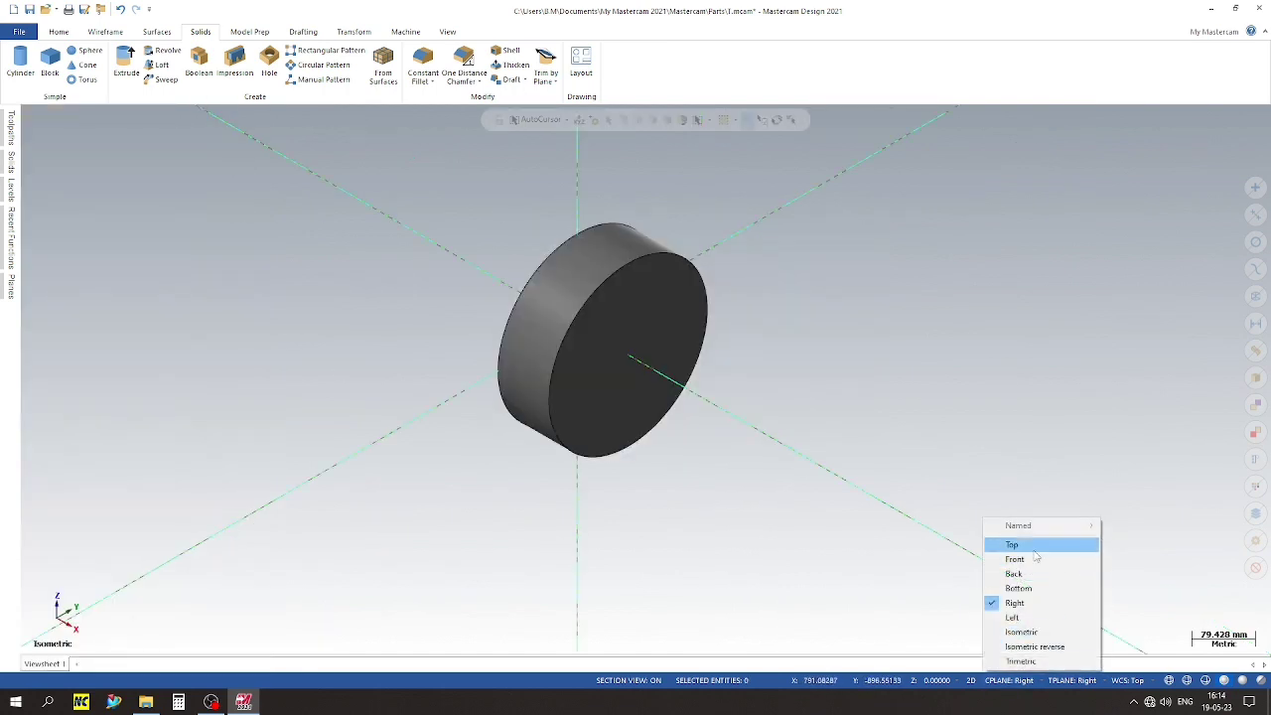
Set the construction plane to Top and view the scene from the top
{"action": "left_click", "coordinate": [1012, 544]}
{"action": "right_click", "coordinate": [777, 400]}
{"action": "left_click", "coordinate": [806, 477]}
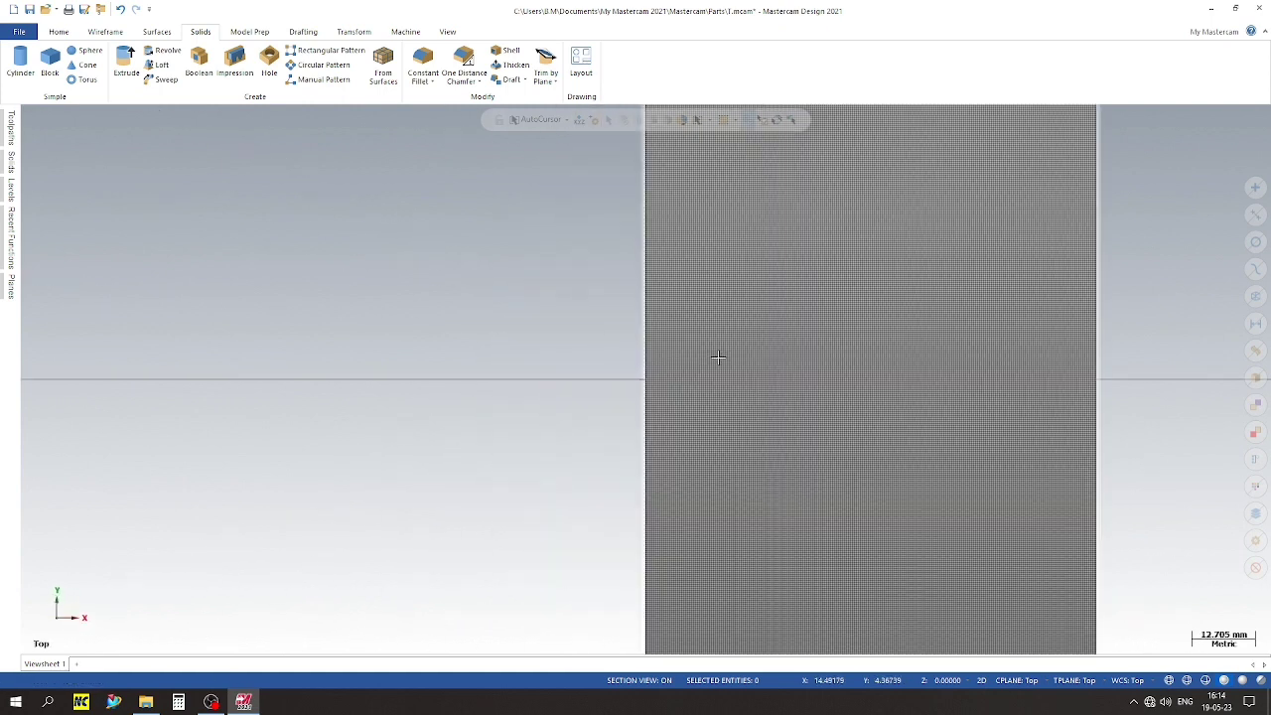
Move the cylinder 90 along X to the opposite side of the origin
{"action": "left_click", "coordinate": [721, 355]}
{"action": "scroll", "coordinate": [593, 420], "scroll_direction": "down", "scroll_amount": 2}
{"action": "left_click", "coordinate": [771, 63]}
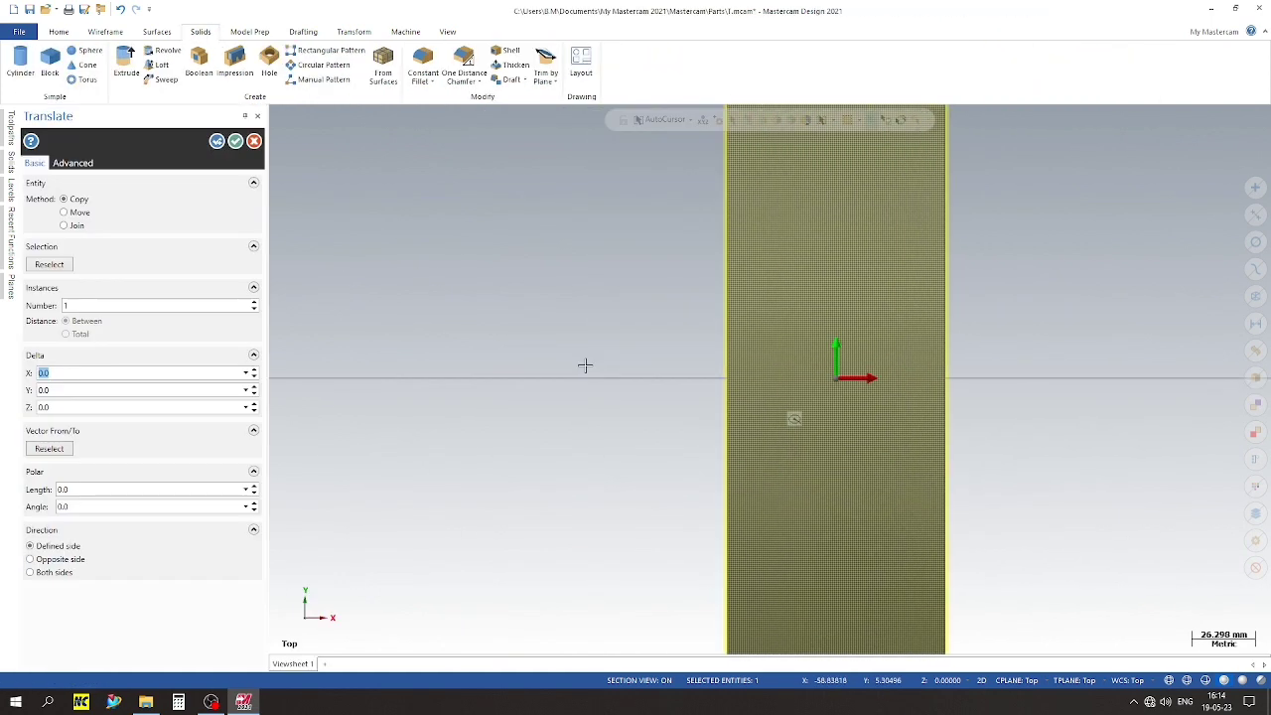
{"action": "scroll", "coordinate": [585, 366], "scroll_direction": "down", "scroll_amount": 2}
{"action": "type", "text": "90"}
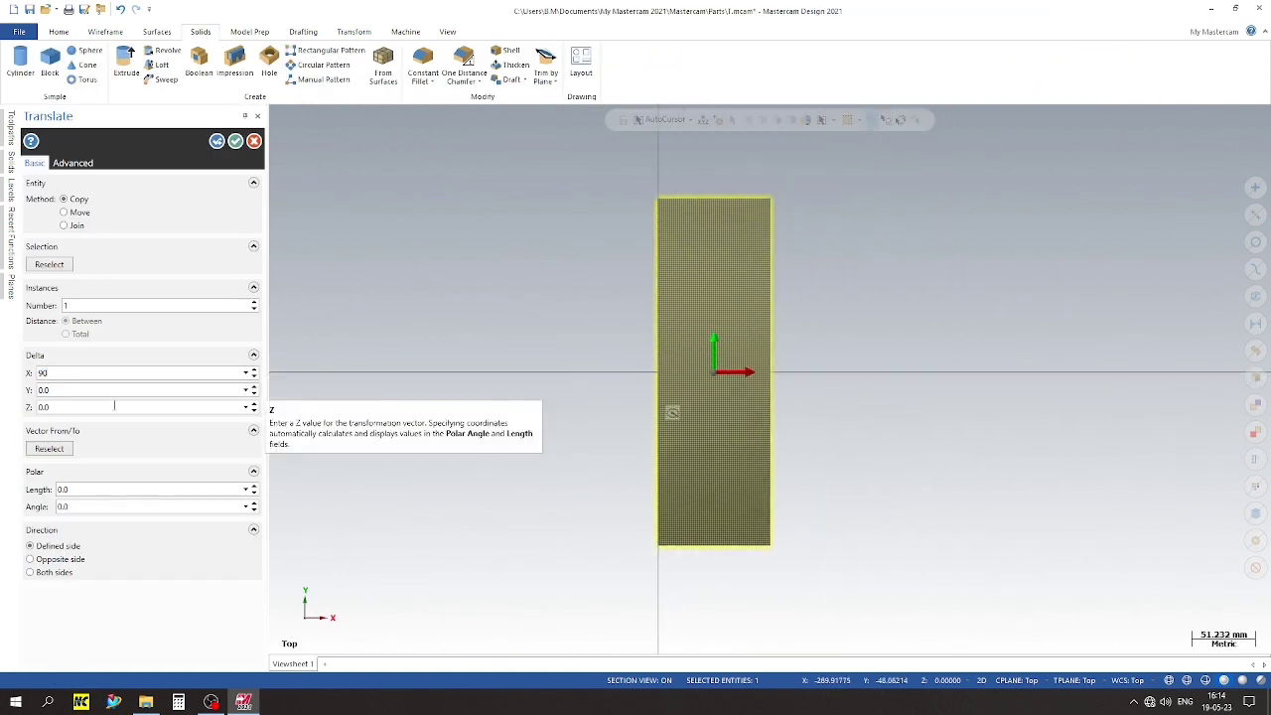
{"action": "key", "text": "Tab"}
{"action": "left_click", "coordinate": [61, 561]}
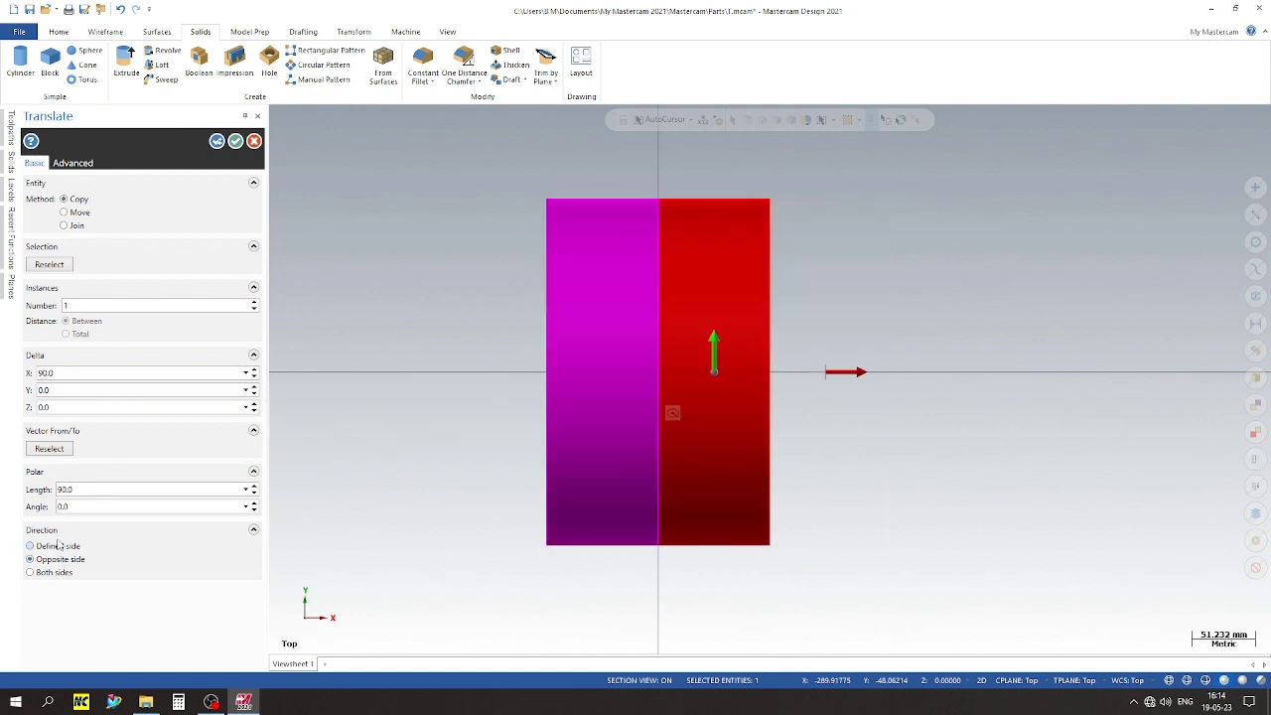
{"action": "left_click", "coordinate": [78, 213]}
{"action": "left_click", "coordinate": [235, 141]}
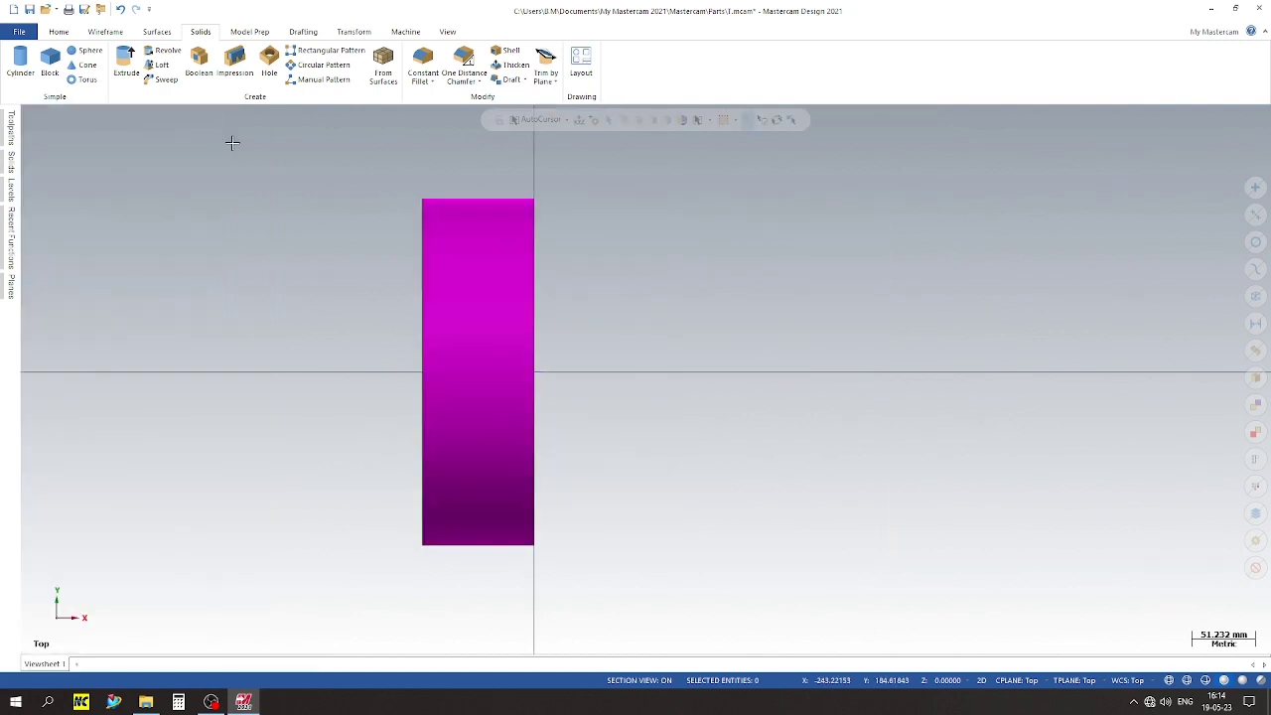
Return to an isometric view of the moved cylinder
{"action": "right_click", "coordinate": [607, 209]}
{"action": "key", "text": "Escape"}
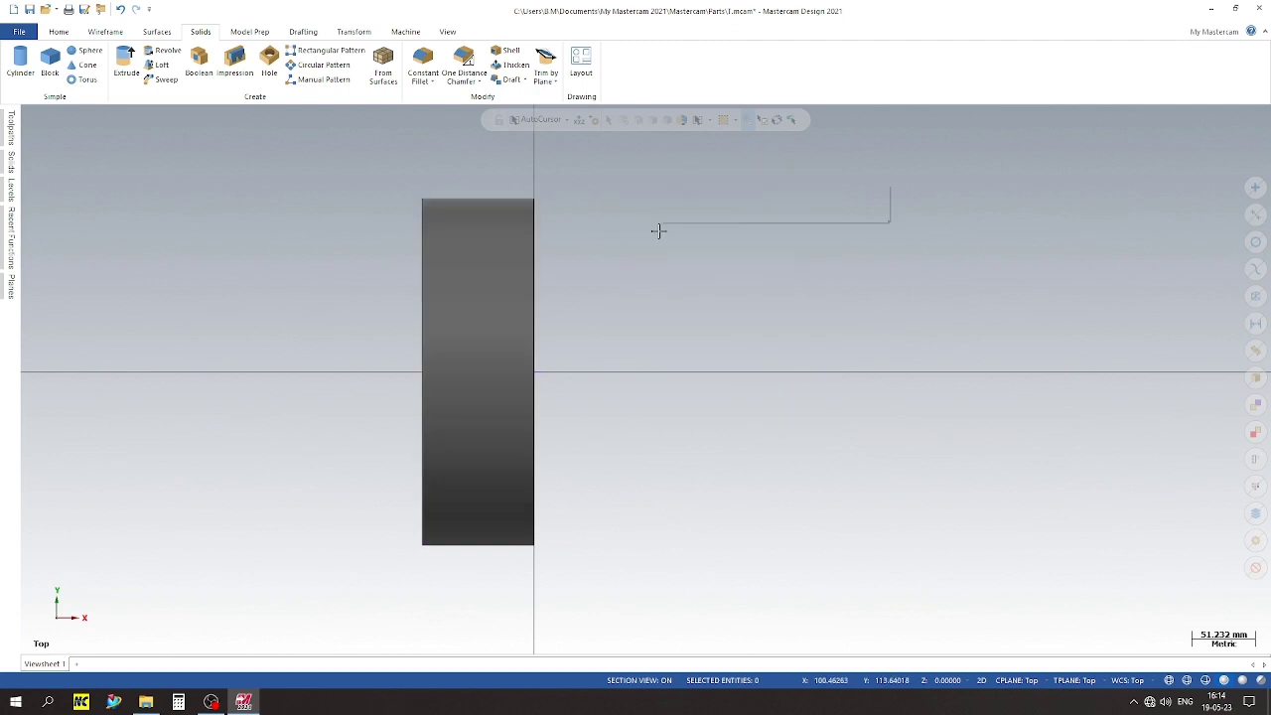
{"action": "right_click", "coordinate": [659, 228]}
{"action": "left_click", "coordinate": [737, 344]}
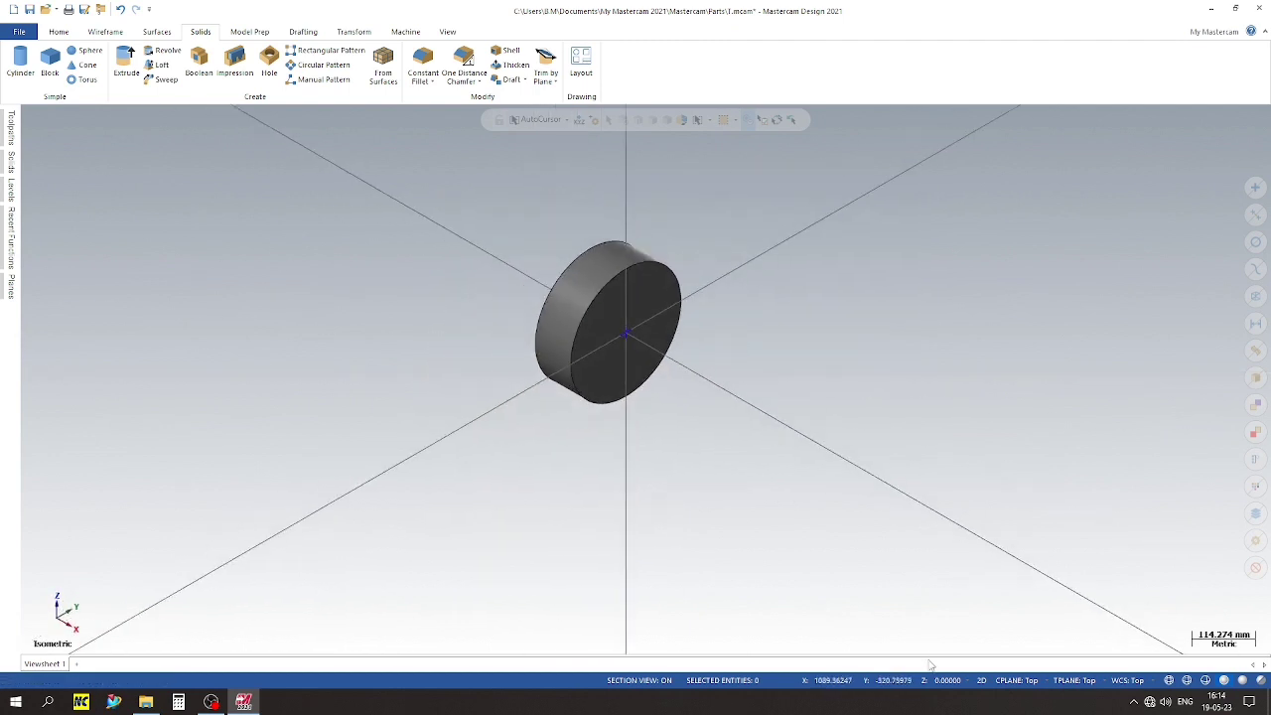
Set the construction plane to Right and view the part from the right
{"action": "left_click", "coordinate": [1017, 680]}
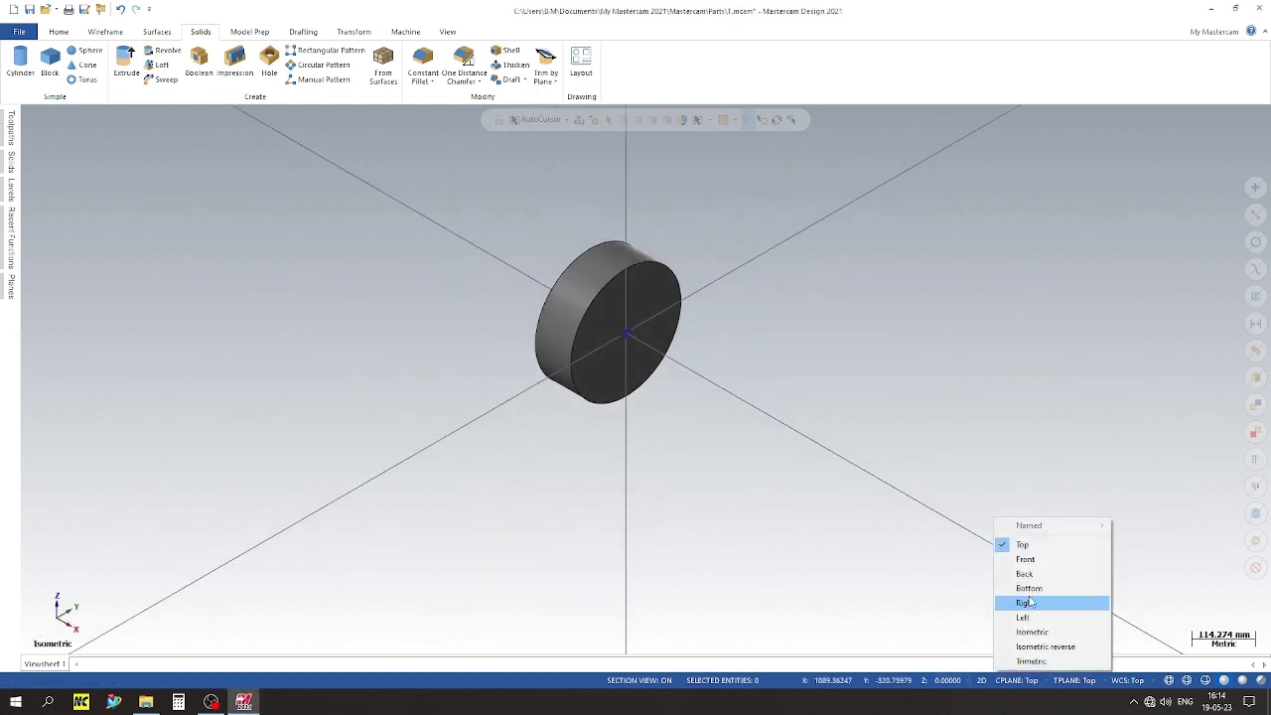
{"action": "left_click", "coordinate": [1026, 605]}
{"action": "right_click", "coordinate": [219, 480]}
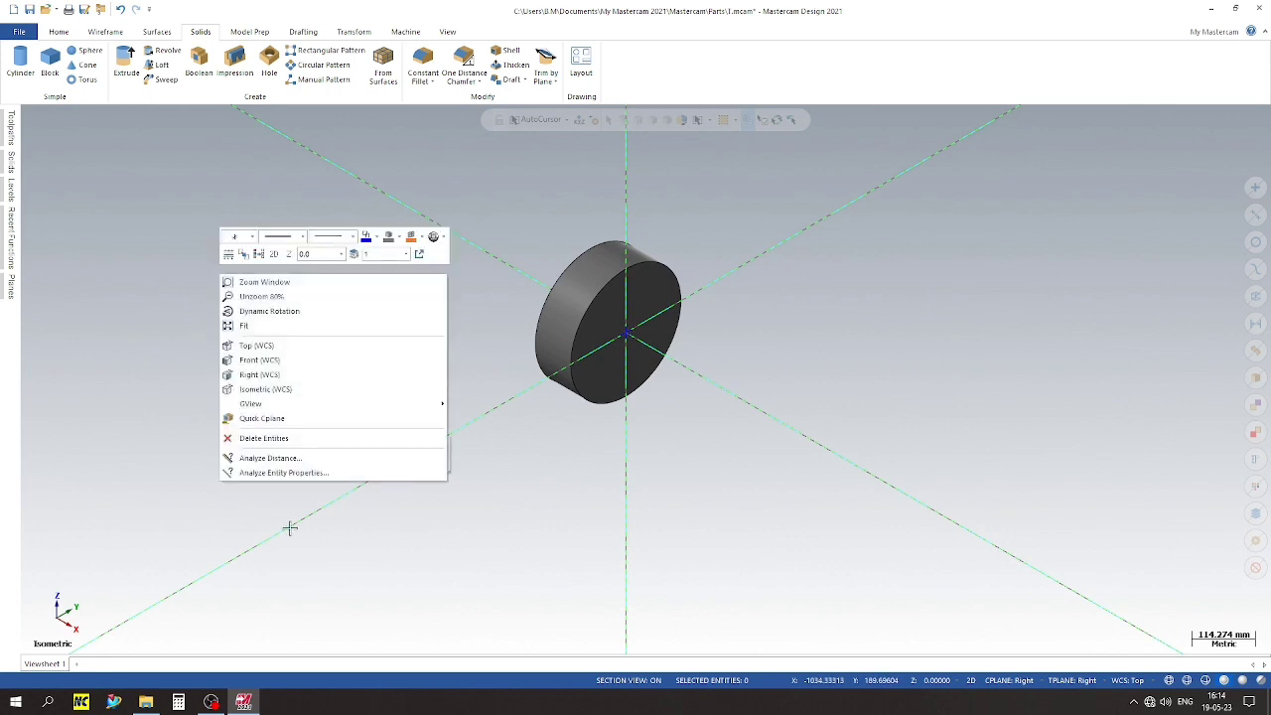
{"action": "left_click", "coordinate": [287, 383]}
{"action": "scroll", "coordinate": [300, 219], "scroll_direction": "up", "scroll_amount": 2}
{"action": "scroll", "coordinate": [288, 199], "scroll_direction": "down", "scroll_amount": 2}
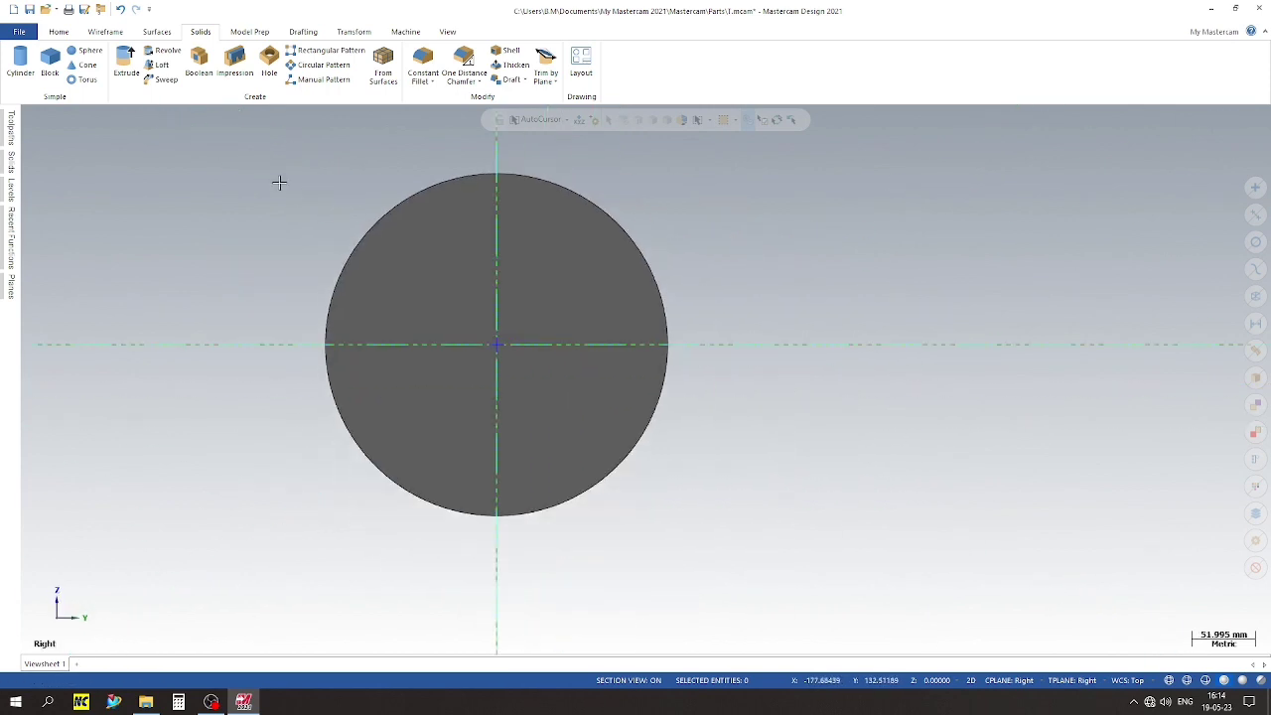
Draw centre-point circles of 60 mm and 75 mm diameter at the origin
{"action": "left_click", "coordinate": [112, 33]}
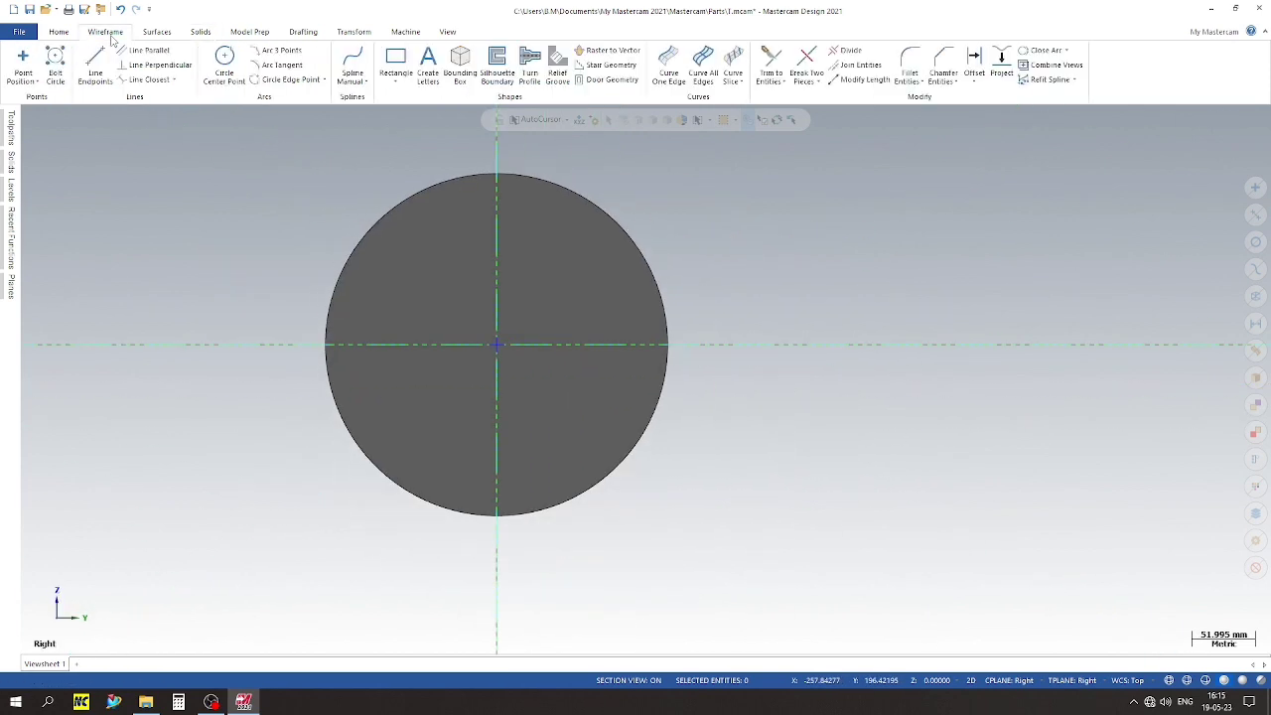
{"action": "left_click", "coordinate": [238, 65]}
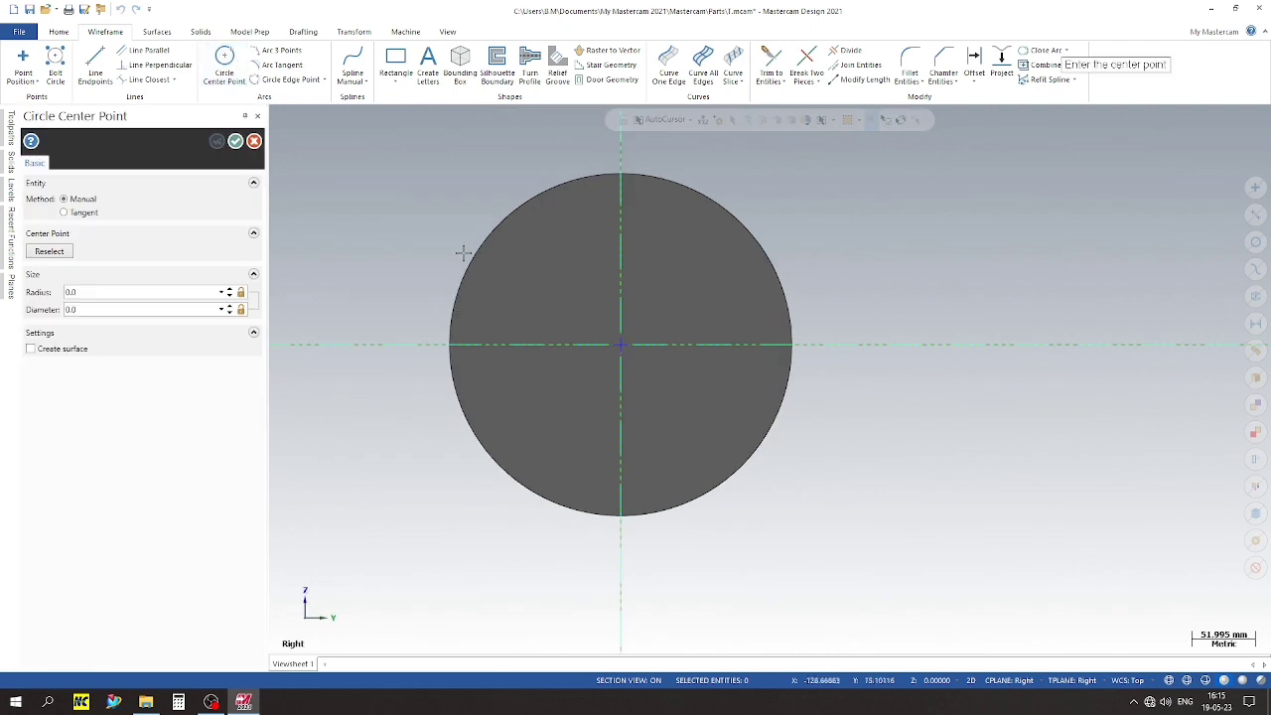
{"action": "left_click", "coordinate": [626, 353]}
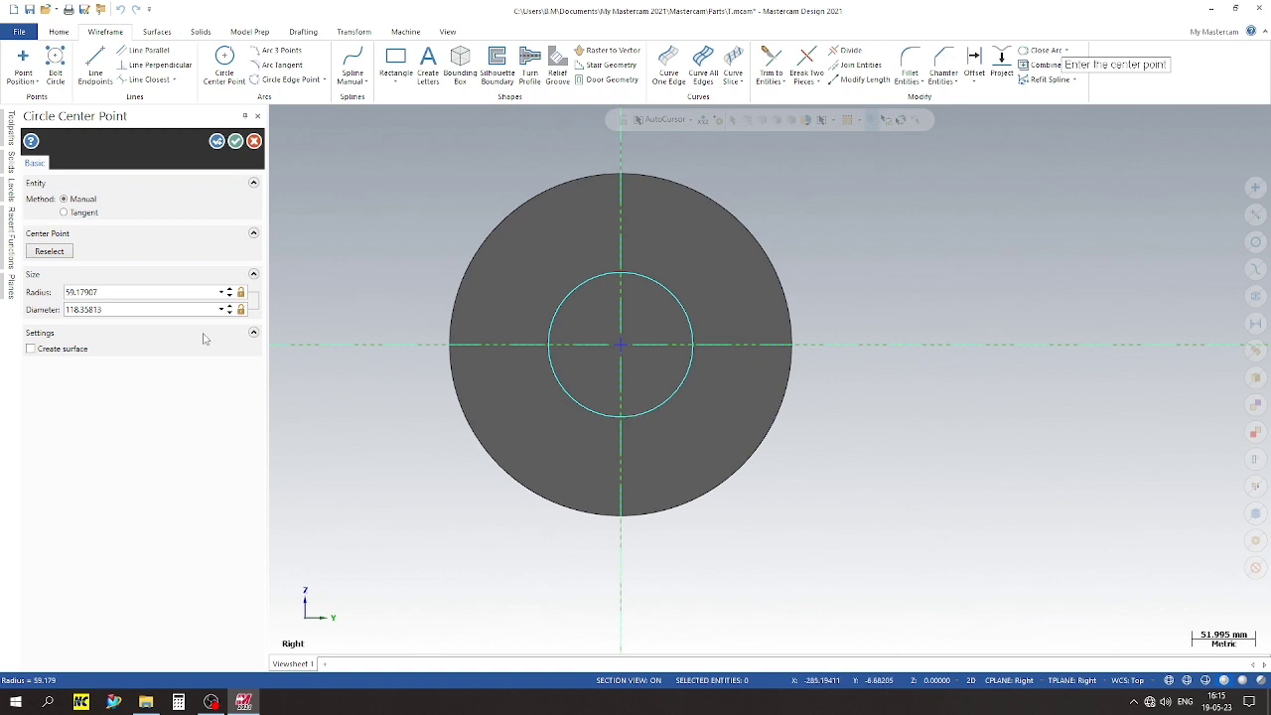
{"action": "left_click", "coordinate": [159, 311]}
{"action": "type", "text": "60"}
{"action": "key", "text": "Return"}
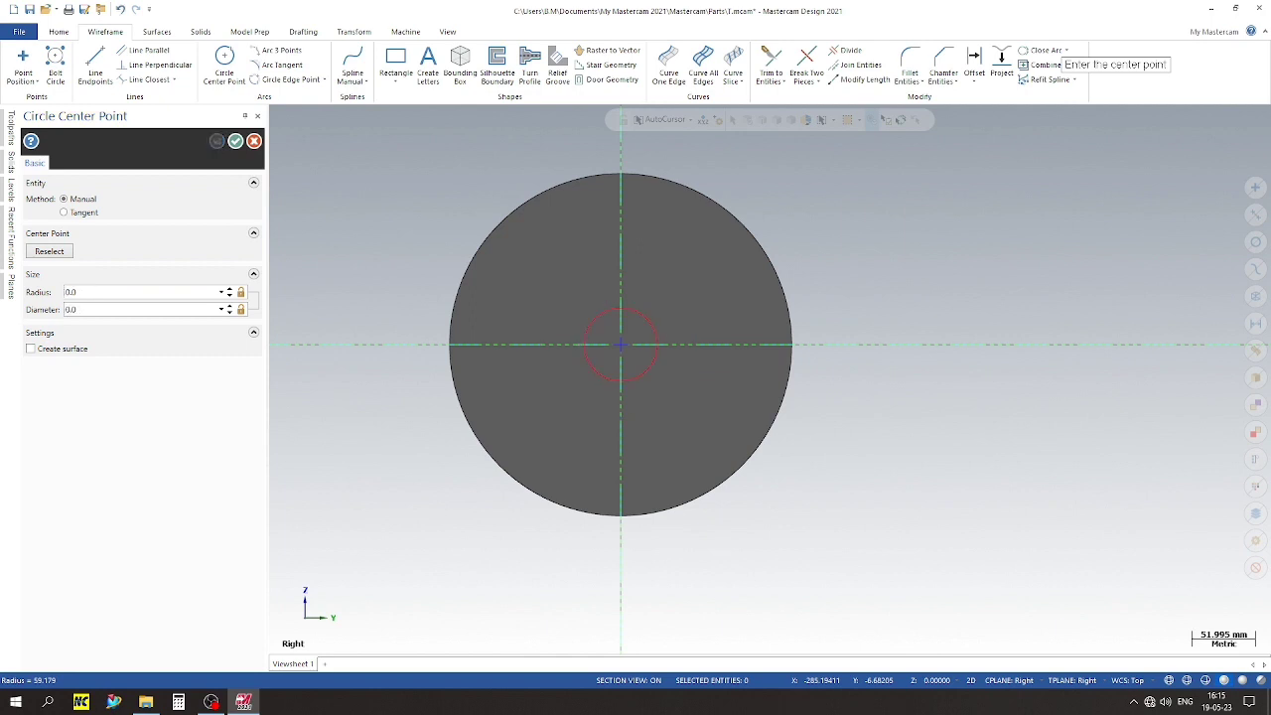
{"action": "left_click", "coordinate": [621, 345]}
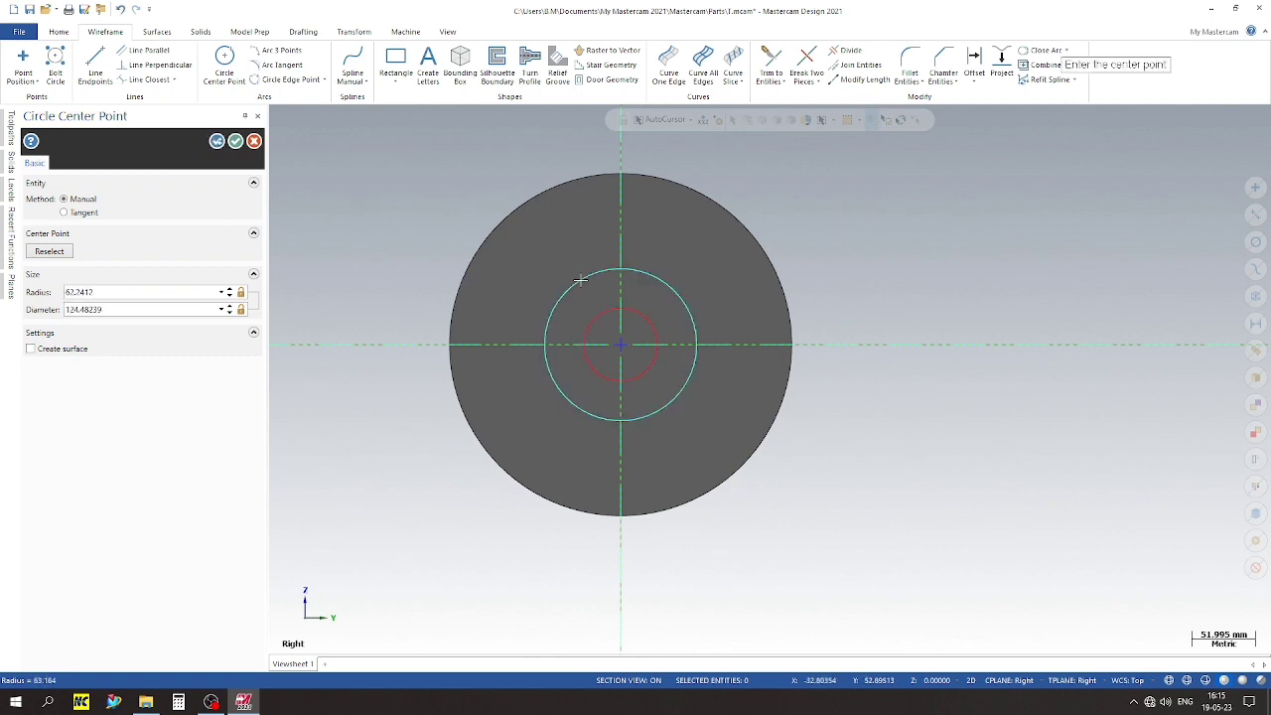
{"action": "left_click", "coordinate": [129, 311]}
{"action": "type", "text": "75"}
{"action": "key", "text": "Return"}
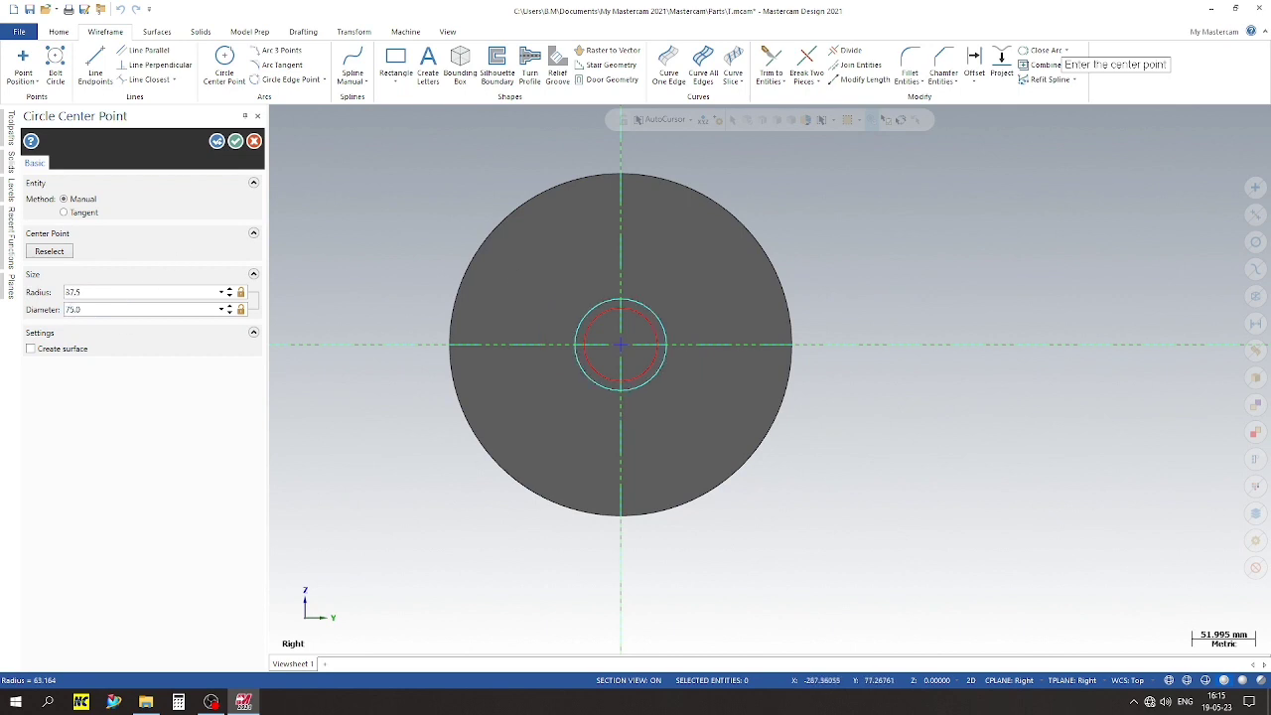
{"action": "key", "text": "Return"}
Add a 190 mm diameter circle at the origin and finish drawing circles
{"action": "scroll", "coordinate": [638, 325], "scroll_direction": "up", "scroll_amount": 1}
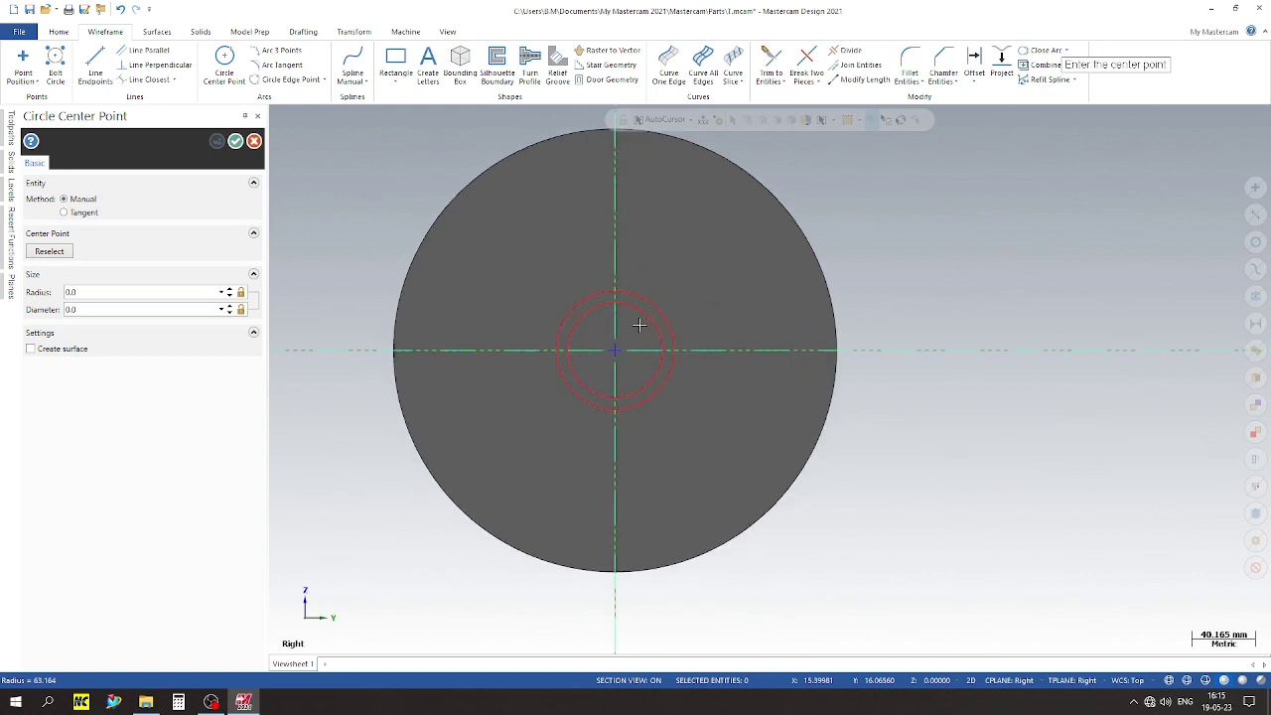
{"action": "scroll", "coordinate": [501, 283], "scroll_direction": "up", "scroll_amount": 1}
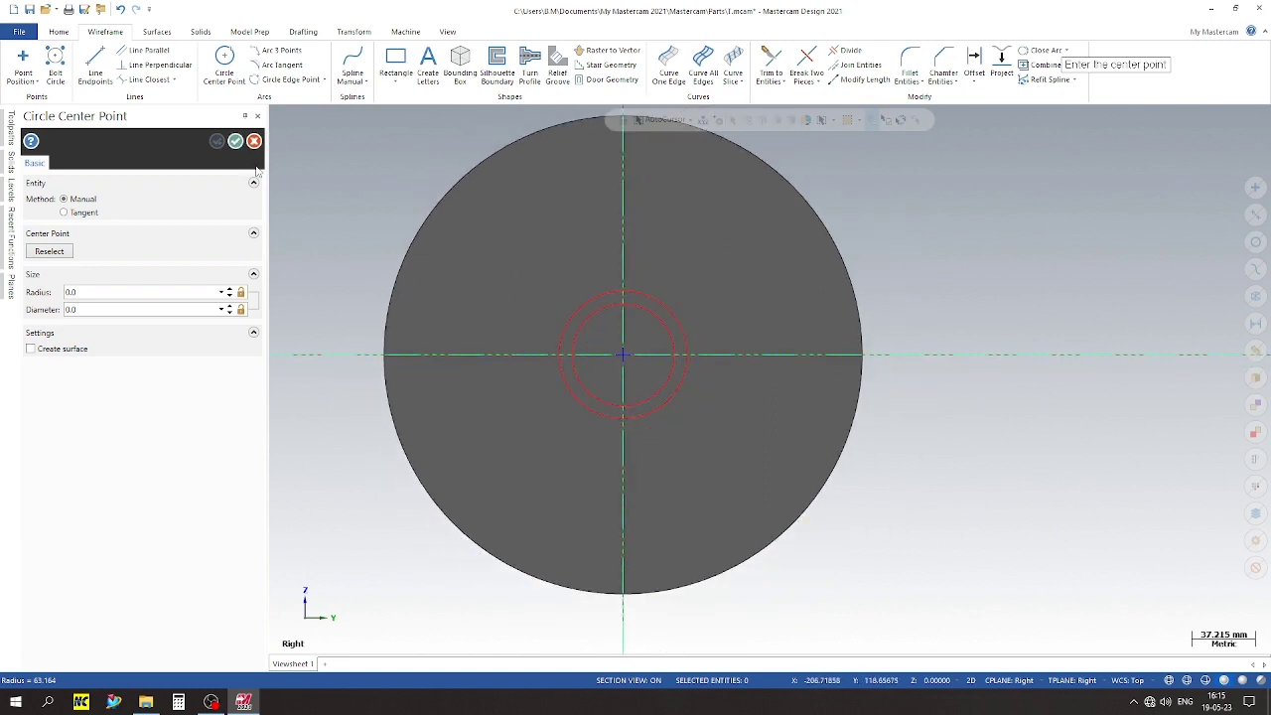
{"action": "left_click", "coordinate": [493, 281]}
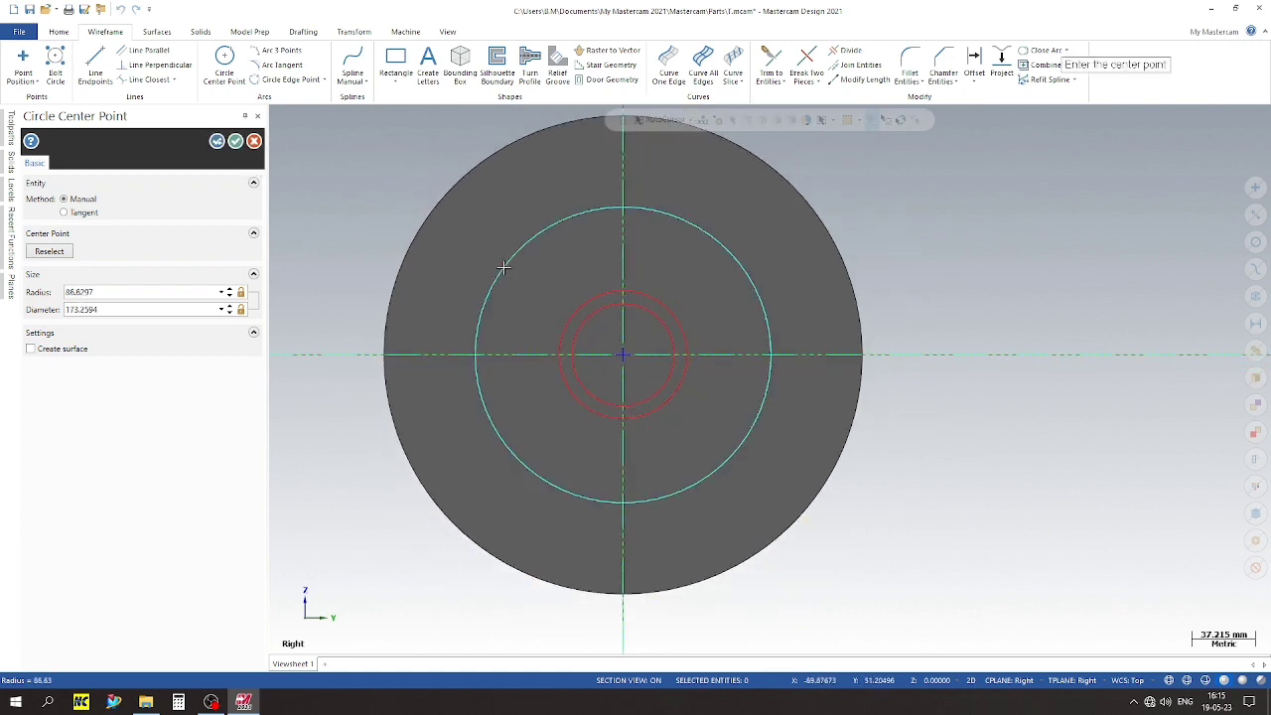
{"action": "left_click", "coordinate": [153, 307]}
{"action": "type", "text": "150"}
{"action": "key", "text": "Return"}
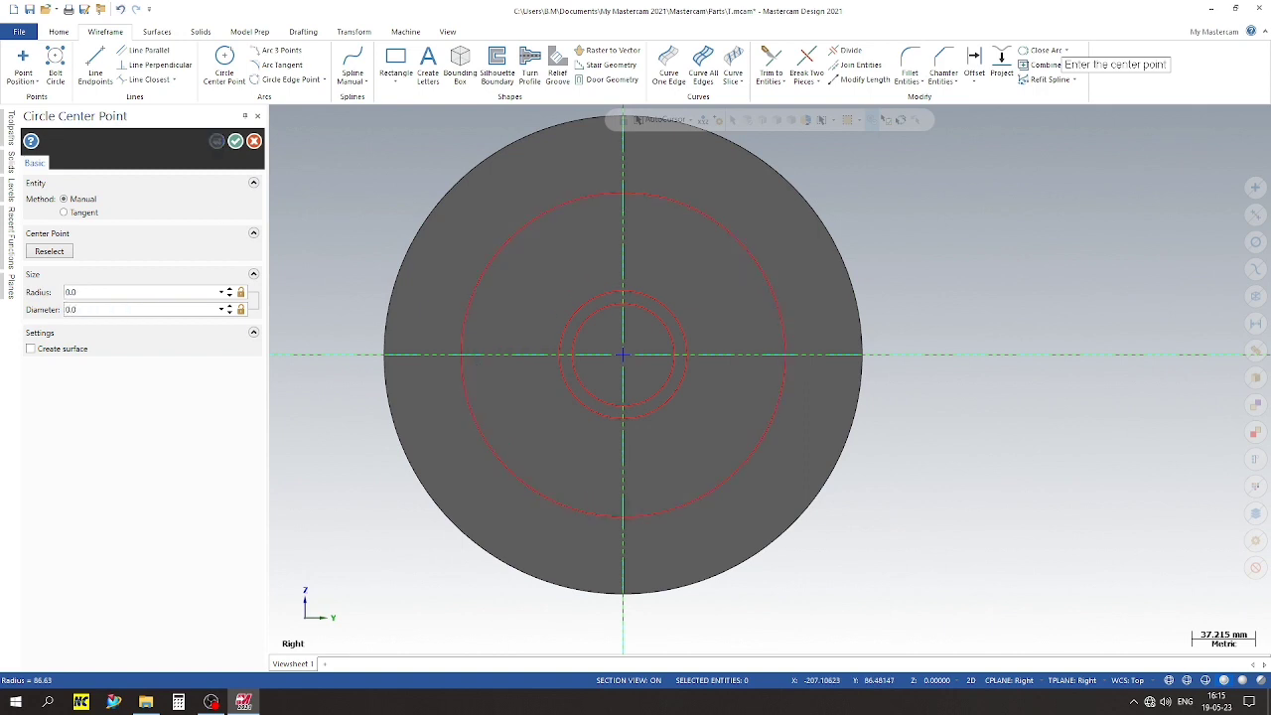
{"action": "key", "text": "Escape"}
{"action": "scroll", "coordinate": [238, 268], "scroll_direction": "up", "scroll_amount": 1}
Switch to isometric view and zoom in on the cylinder and its three circles
{"action": "scroll", "coordinate": [513, 318], "scroll_direction": "down", "scroll_amount": 2}
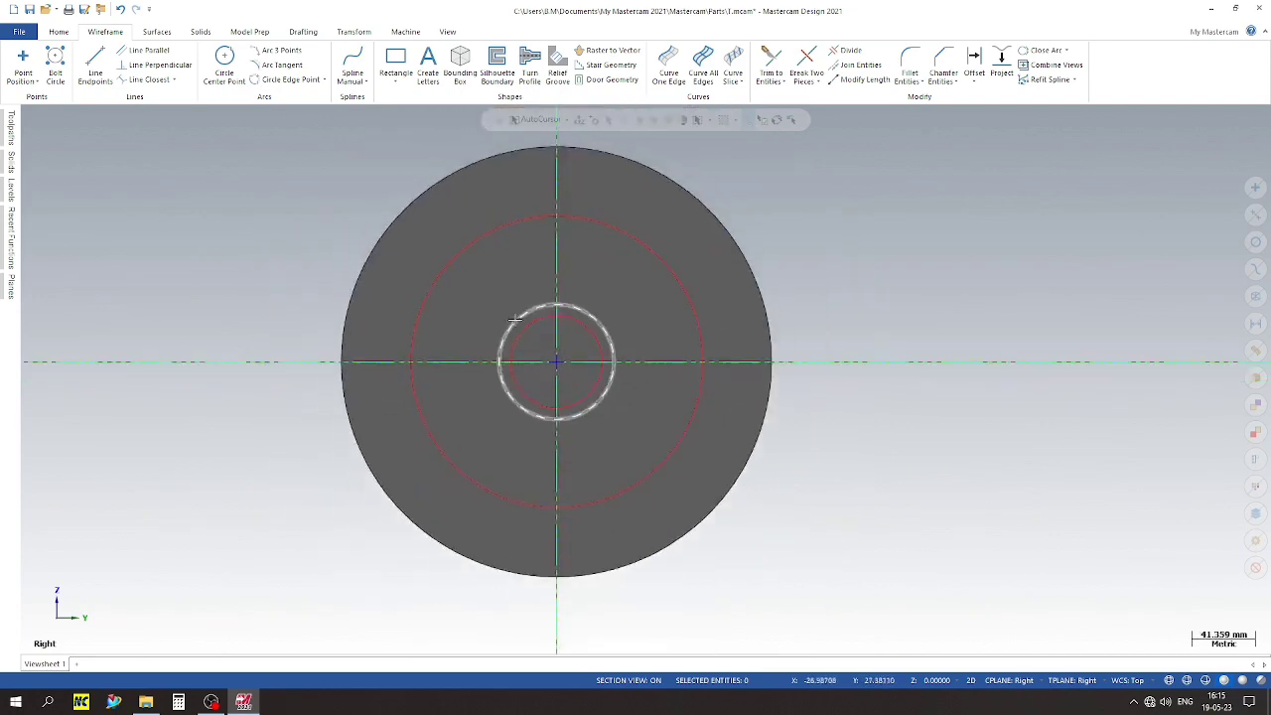
{"action": "right_click", "coordinate": [890, 280]}
{"action": "left_click", "coordinate": [924, 393]}
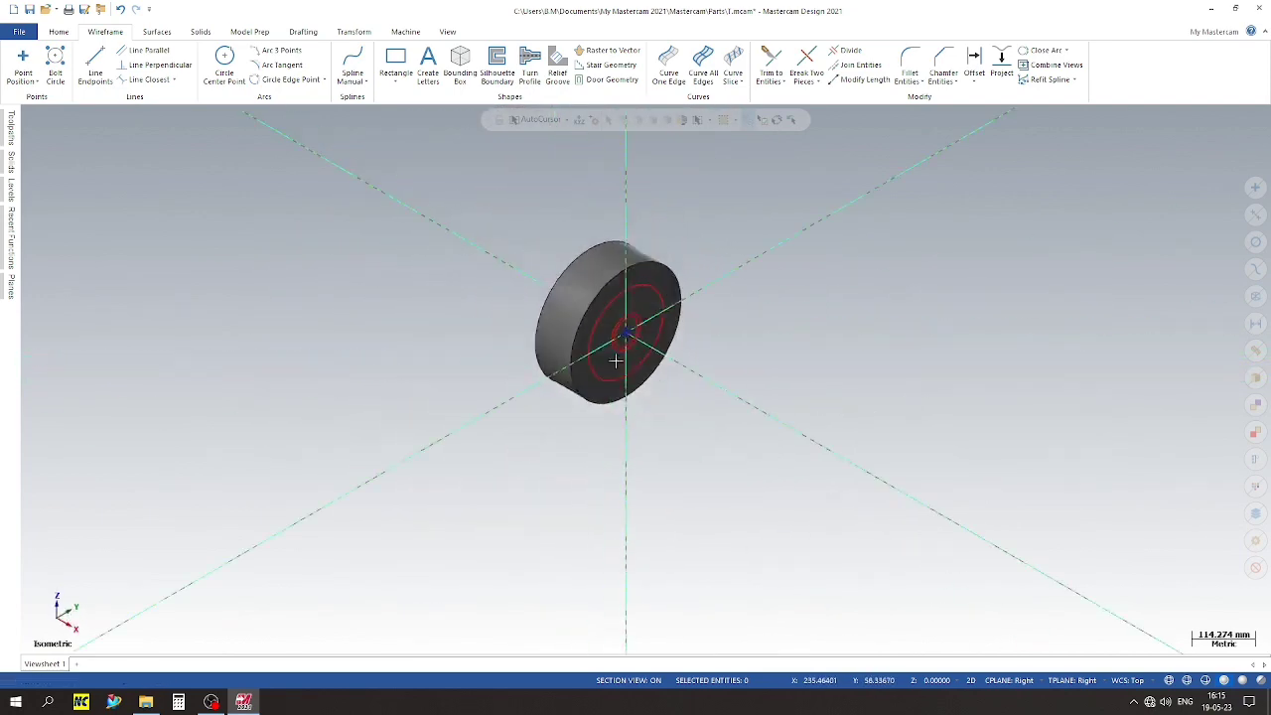
{"action": "scroll", "coordinate": [774, 341], "scroll_direction": "up", "scroll_amount": 1}
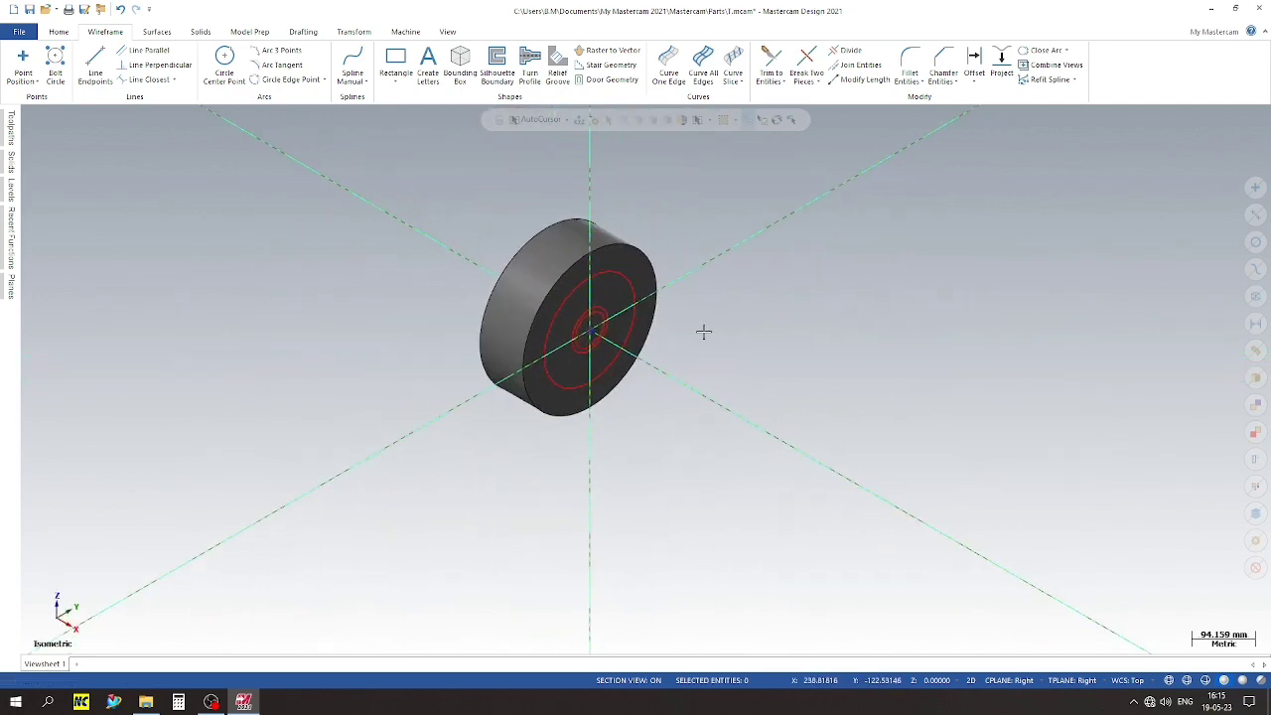
{"action": "scroll", "coordinate": [703, 302], "scroll_direction": "up", "scroll_amount": 1}
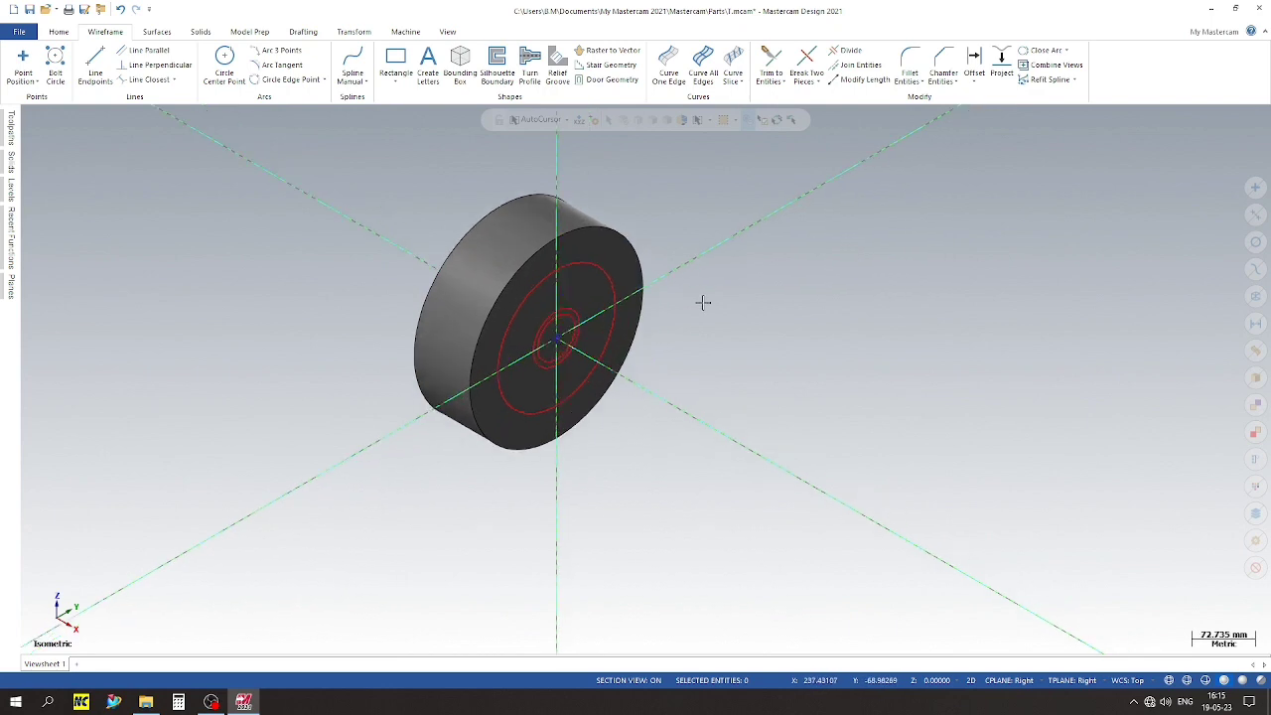
{"action": "scroll", "coordinate": [732, 292], "scroll_direction": "up", "scroll_amount": 1}
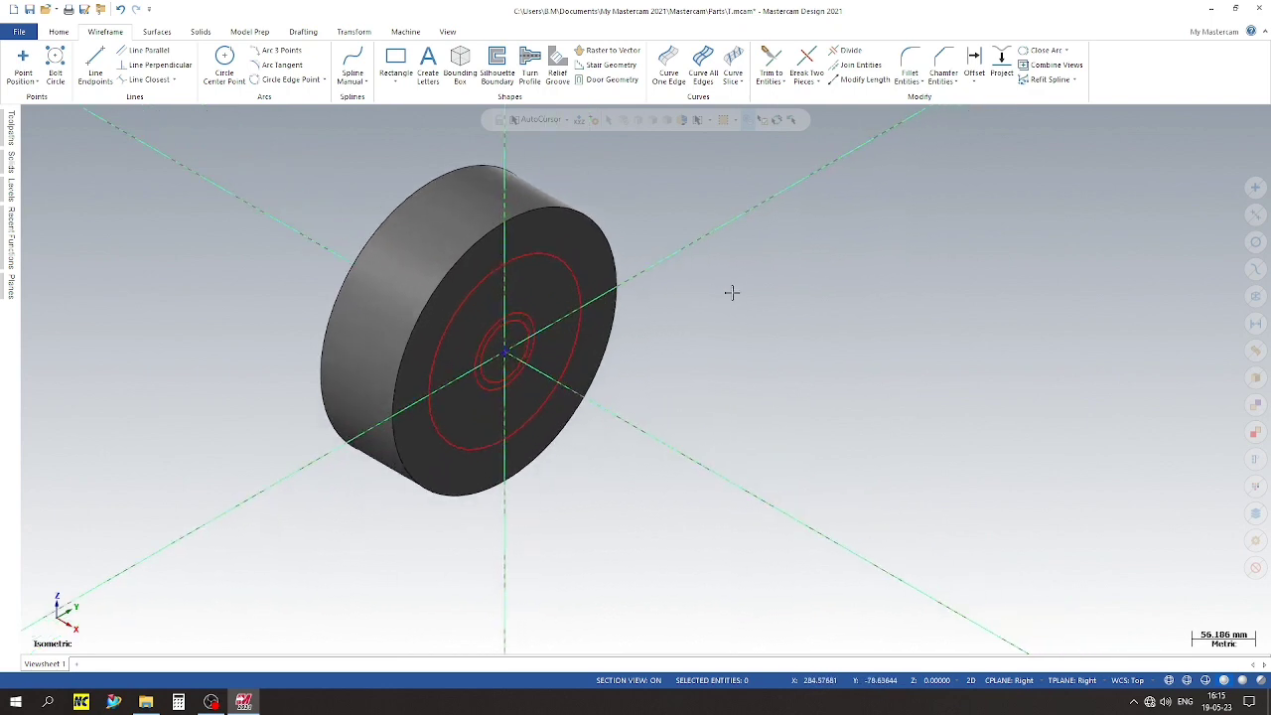
{"action": "scroll", "coordinate": [605, 227], "scroll_direction": "up", "scroll_amount": 1}
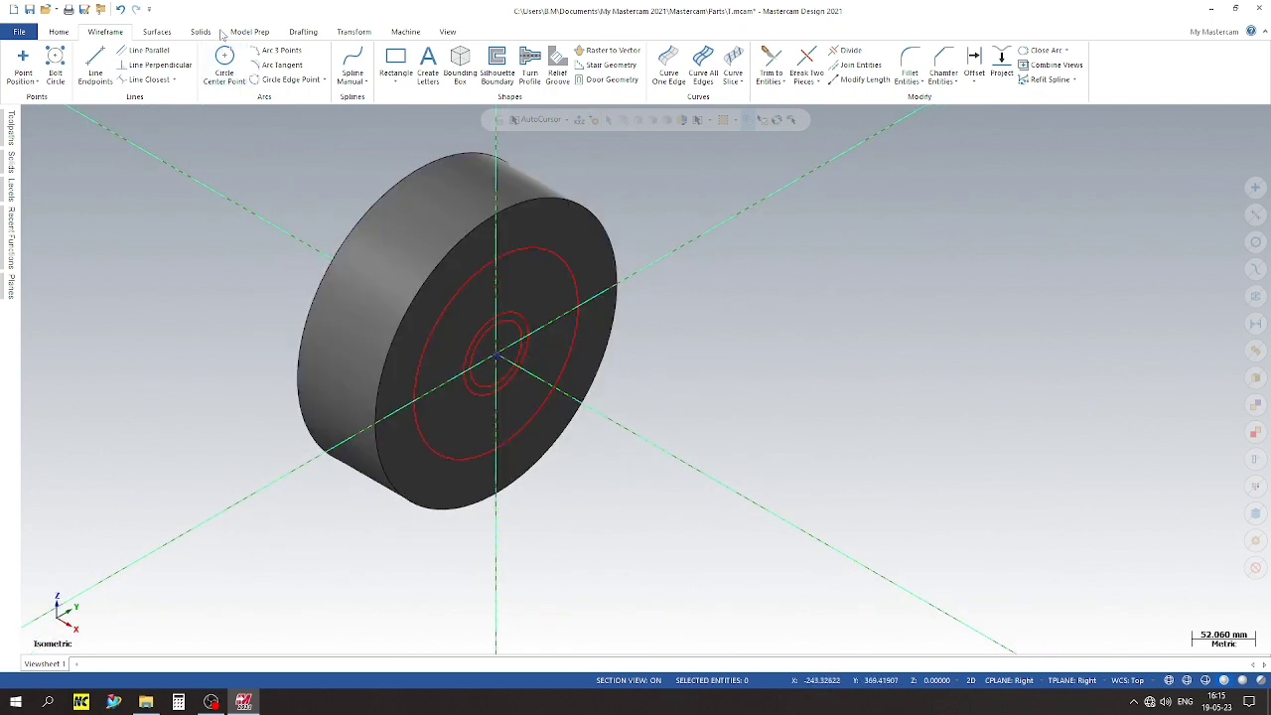
Start a solid extrude and bring up the Windows Calculator
{"action": "left_click", "coordinate": [198, 32]}
{"action": "left_click", "coordinate": [125, 55]}
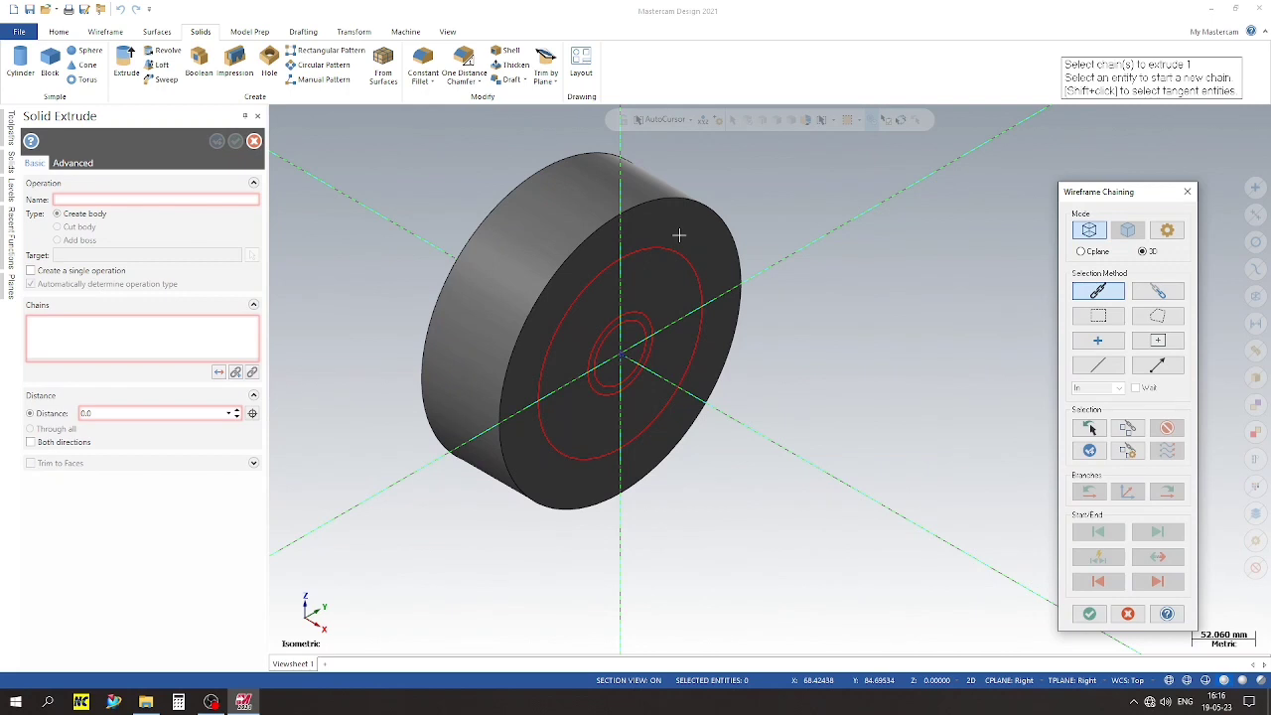
{"action": "left_click", "coordinate": [178, 702]}
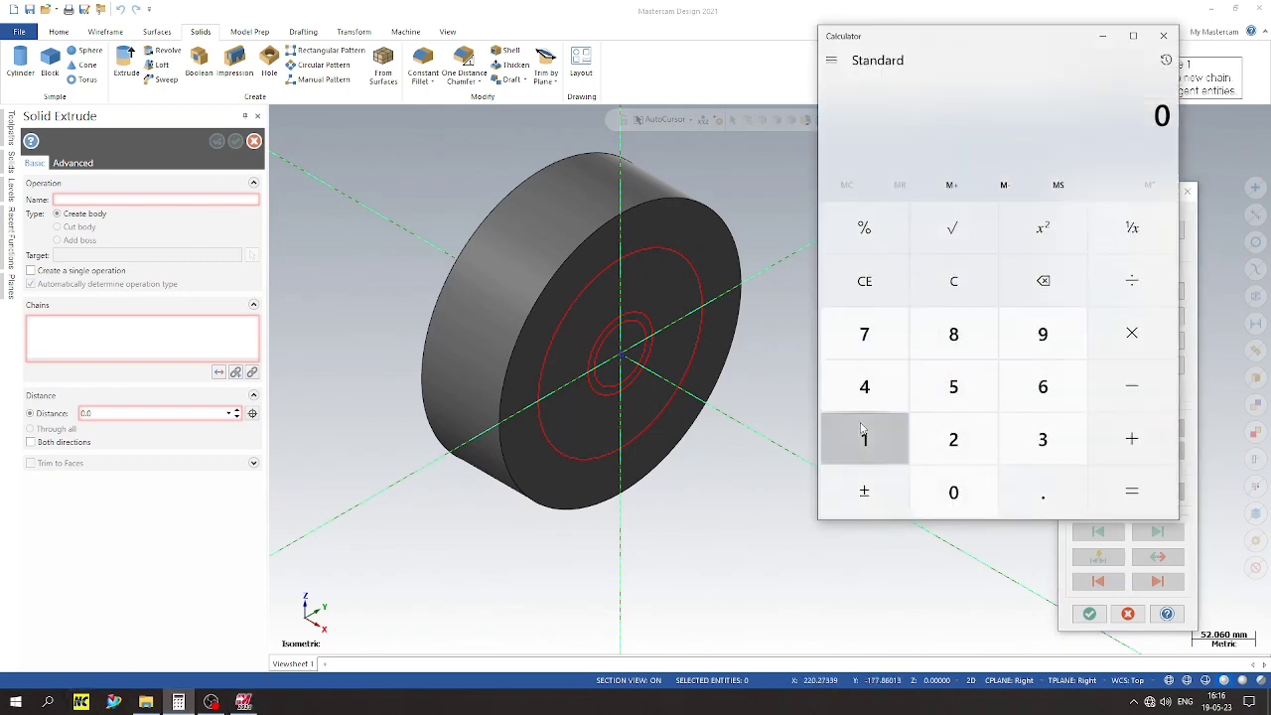
Compute (15 − 90) ÷ 2 = −37.5 in Calculator, then close it
{"action": "left_click", "coordinate": [865, 439]}
{"action": "left_click", "coordinate": [953, 387]}
{"action": "left_click", "coordinate": [1155, 400]}
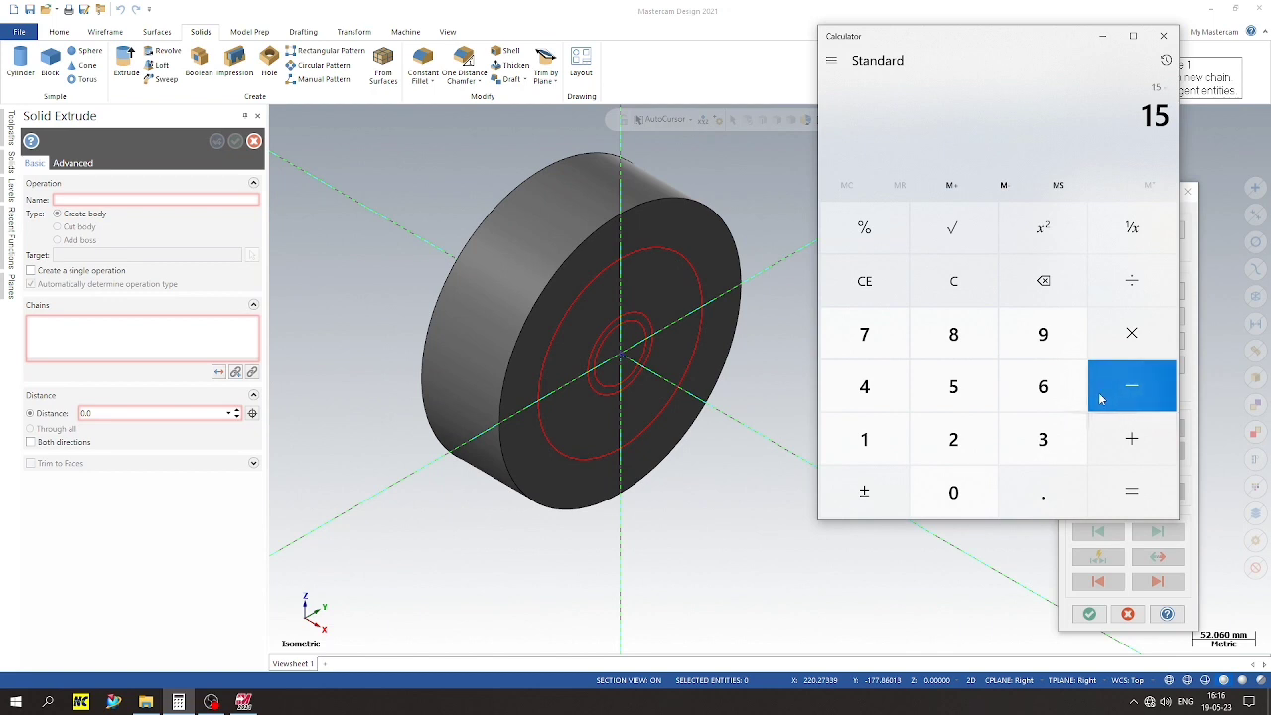
{"action": "left_click", "coordinate": [1042, 334]}
{"action": "left_click", "coordinate": [953, 492]}
{"action": "left_click", "coordinate": [1132, 492]}
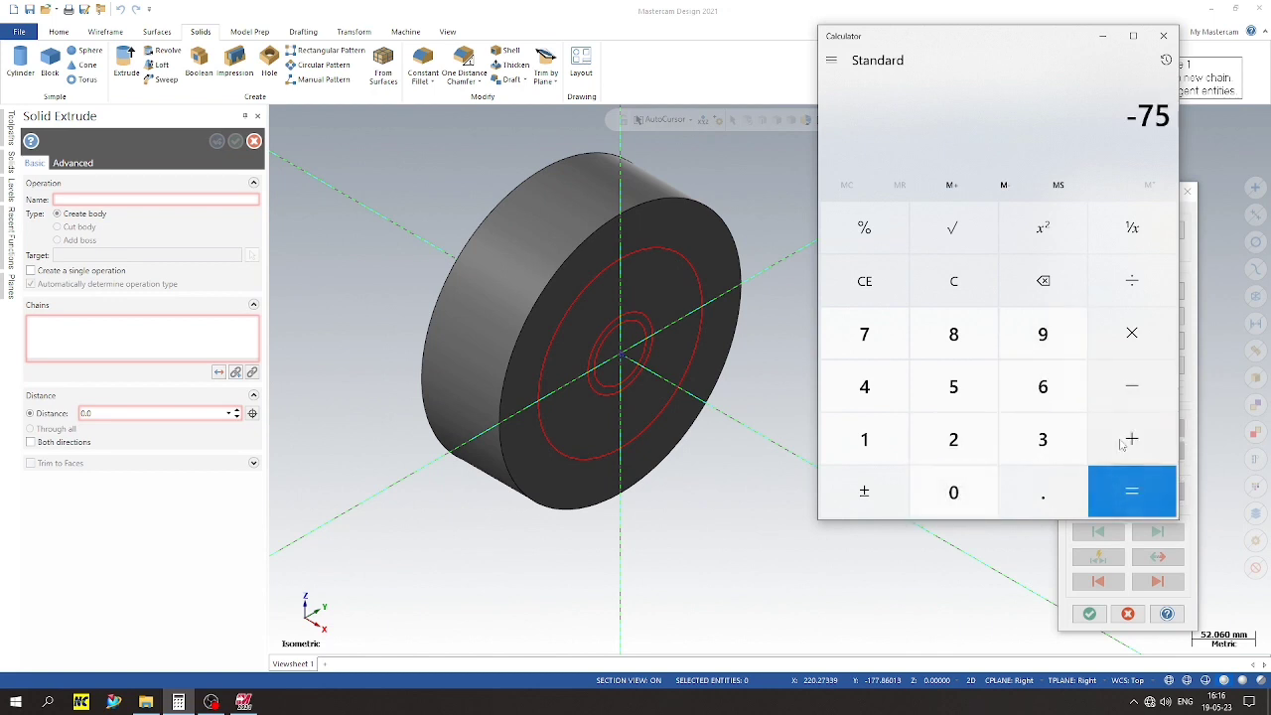
{"action": "key", "text": "slash"}
{"action": "left_click", "coordinate": [954, 439]}
{"action": "left_click", "coordinate": [1132, 492]}
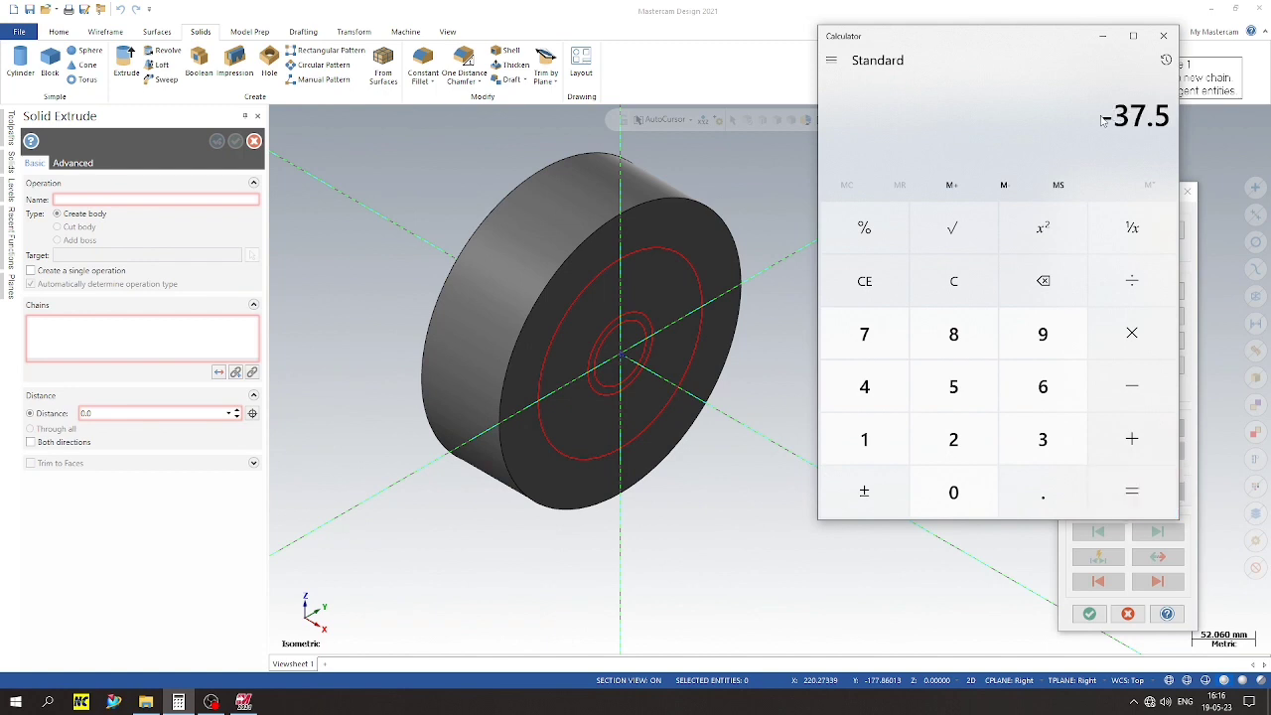
{"action": "left_click", "coordinate": [1164, 36]}
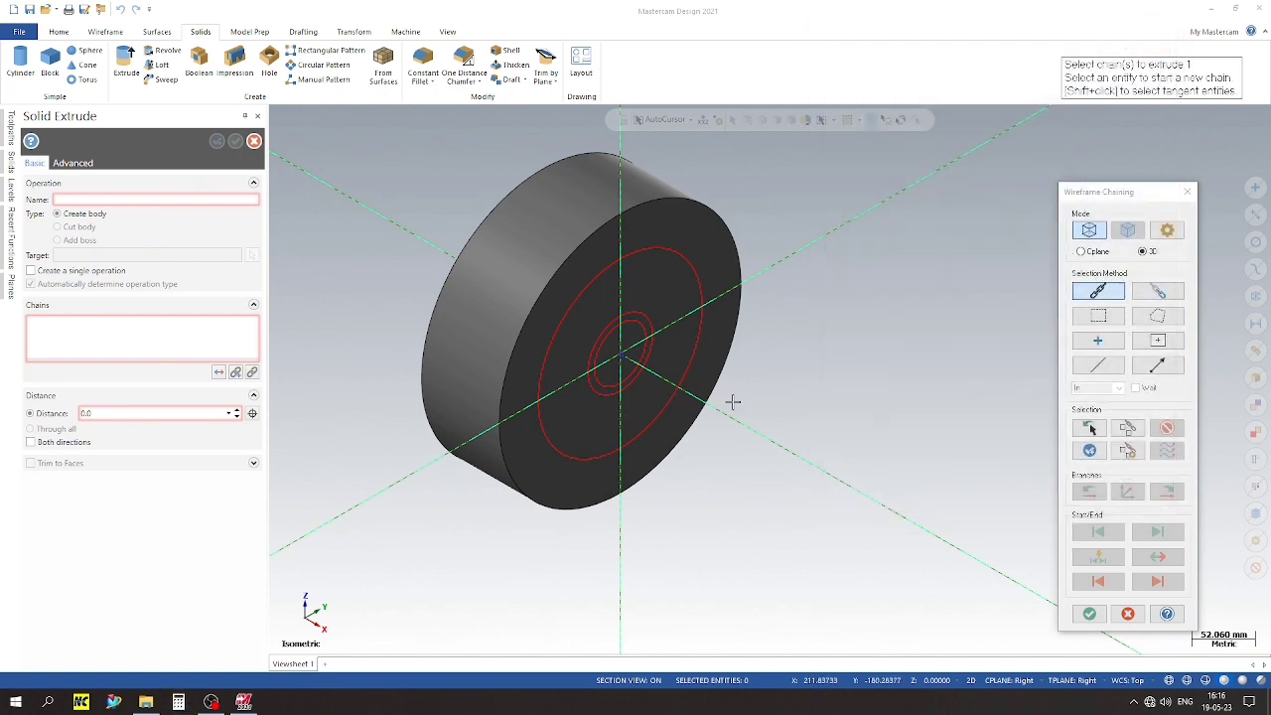
Chain the outer and 75 mm circles and cut a reversed 37.5 mm deep extrusion
{"action": "left_click", "coordinate": [692, 283]}
{"action": "left_click", "coordinate": [648, 304]}
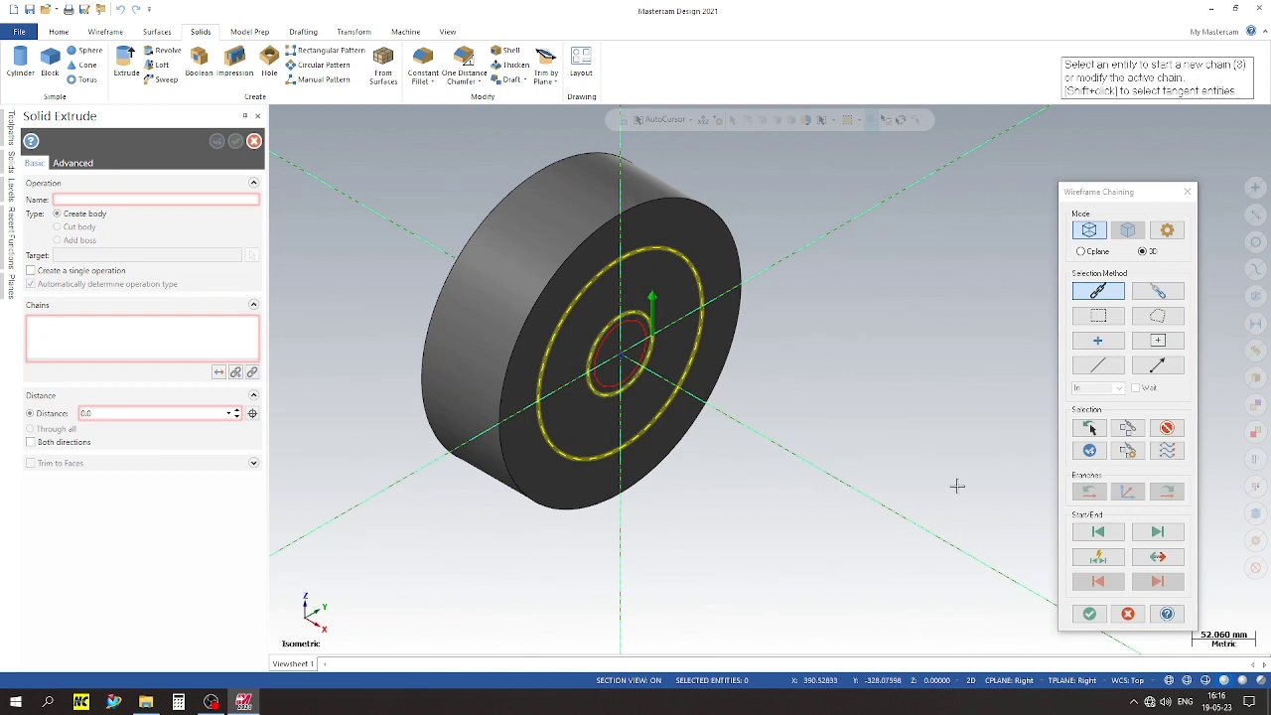
{"action": "left_click", "coordinate": [1089, 613]}
{"action": "type", "text": "37.5"}
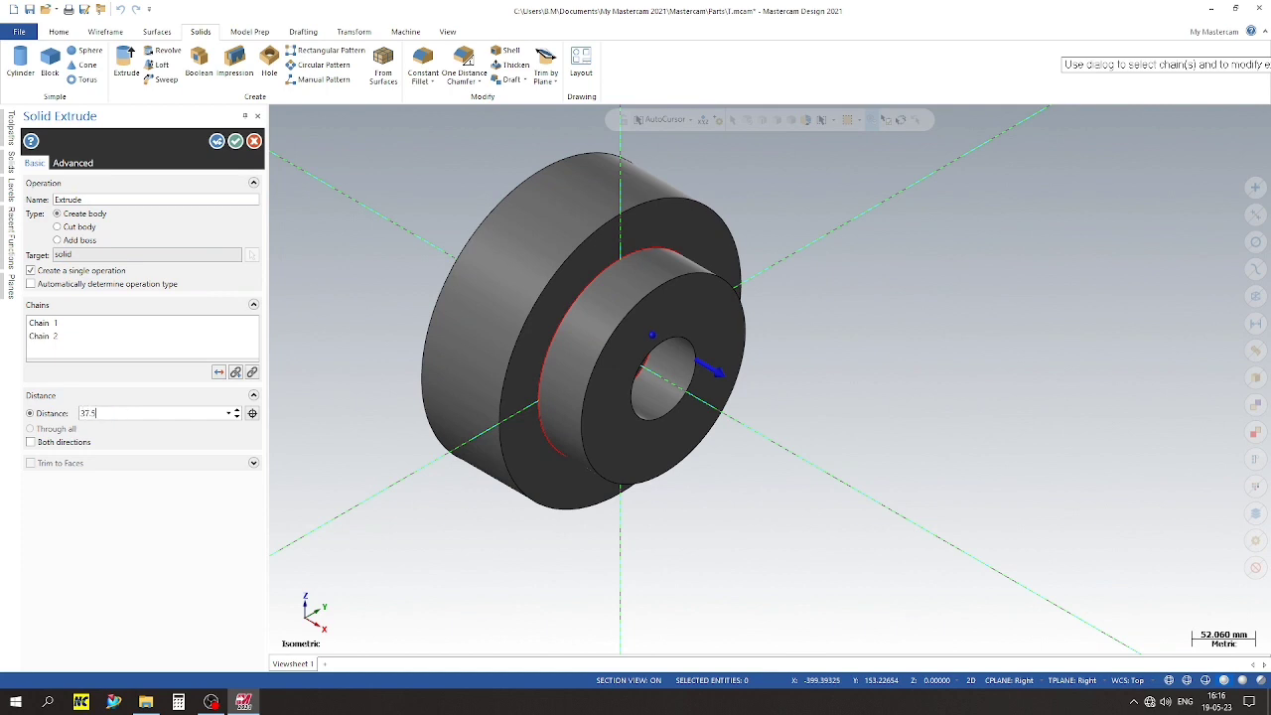
{"action": "key", "text": "Return"}
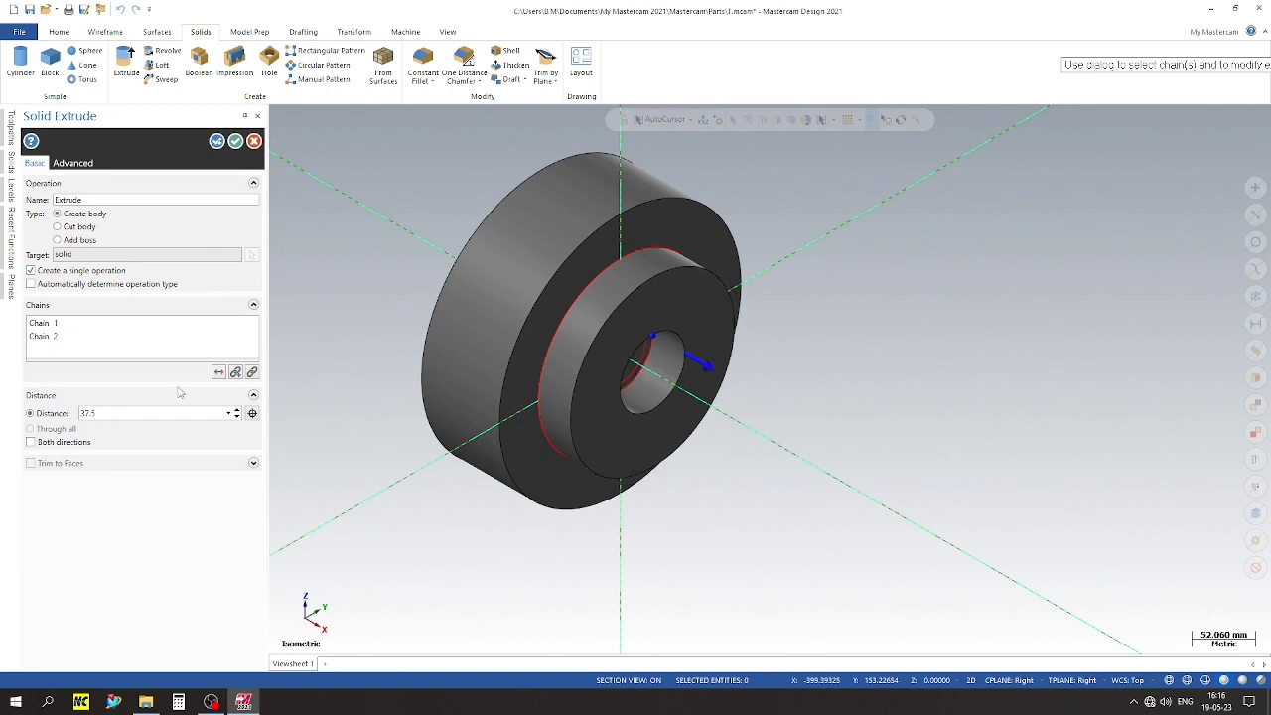
{"action": "left_click", "coordinate": [219, 372]}
{"action": "left_click", "coordinate": [72, 231]}
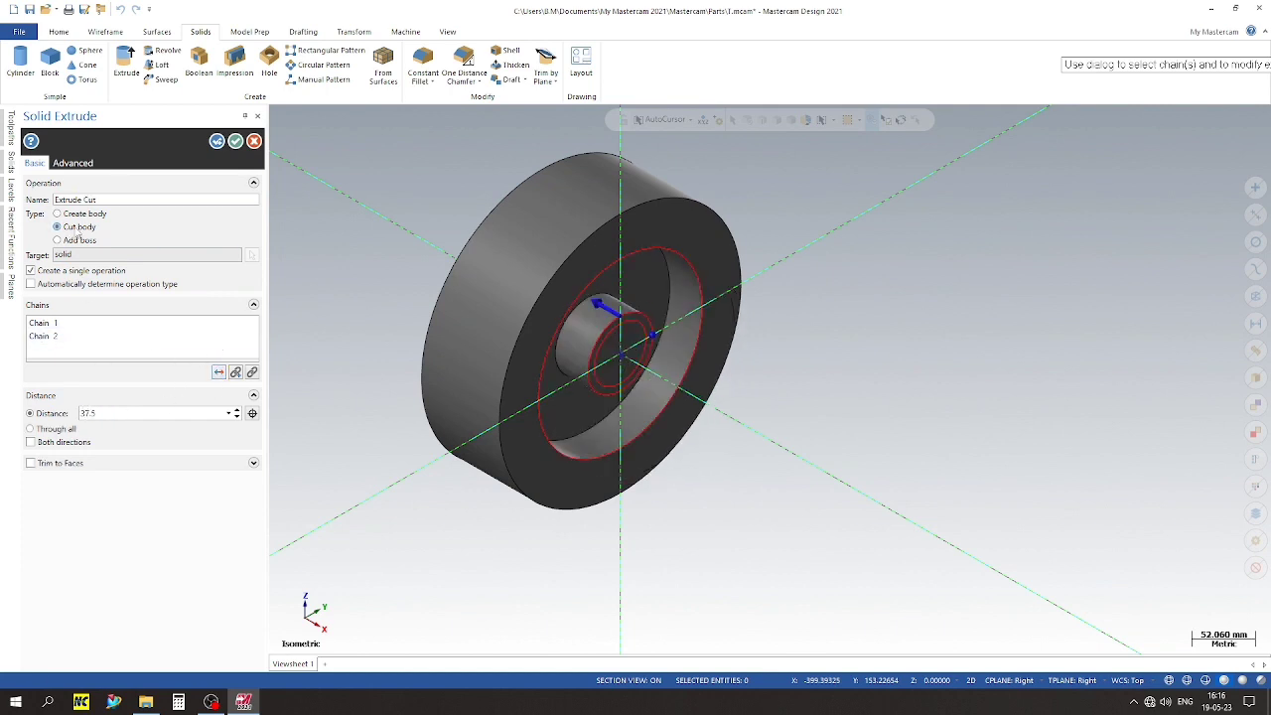
{"action": "scroll", "coordinate": [625, 428], "scroll_direction": "up", "scroll_amount": 1}
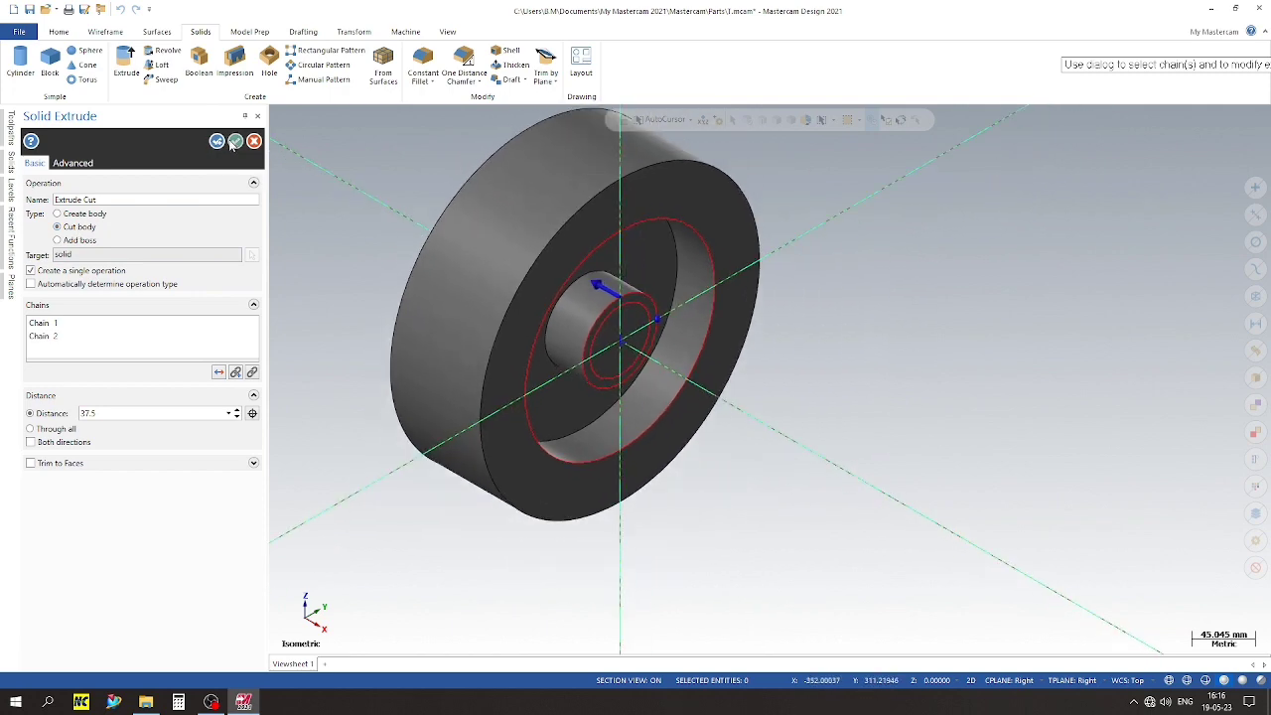
{"action": "left_click", "coordinate": [235, 141]}
Extrude-cut the 60 mm inner circle through all to bore the hub
{"action": "scroll", "coordinate": [871, 327], "scroll_direction": "down", "scroll_amount": 1}
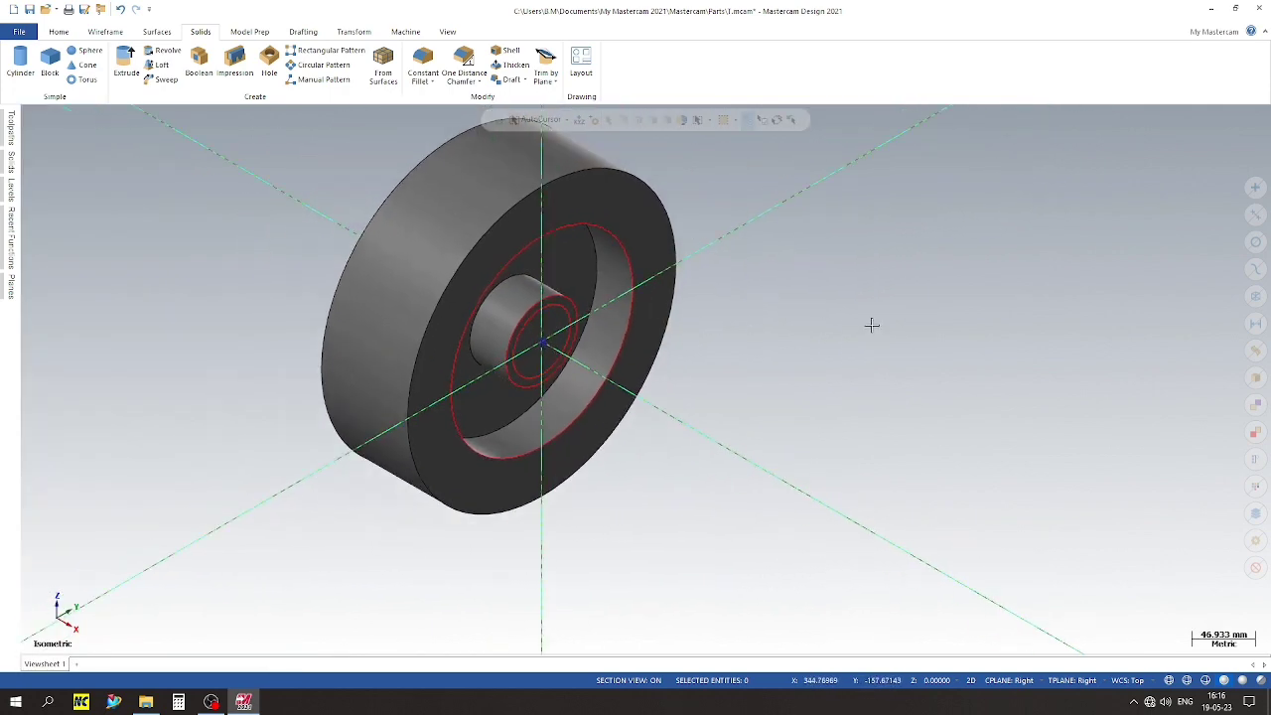
{"action": "scroll", "coordinate": [851, 360], "scroll_direction": "down", "scroll_amount": 1}
{"action": "mouse_move", "coordinate": [771, 321]}
{"action": "middle_mouse_down"}
{"action": "mouse_move", "coordinate": [812, 414]}
{"action": "mouse_move", "coordinate": [732, 337]}
{"action": "middle_mouse_up"}
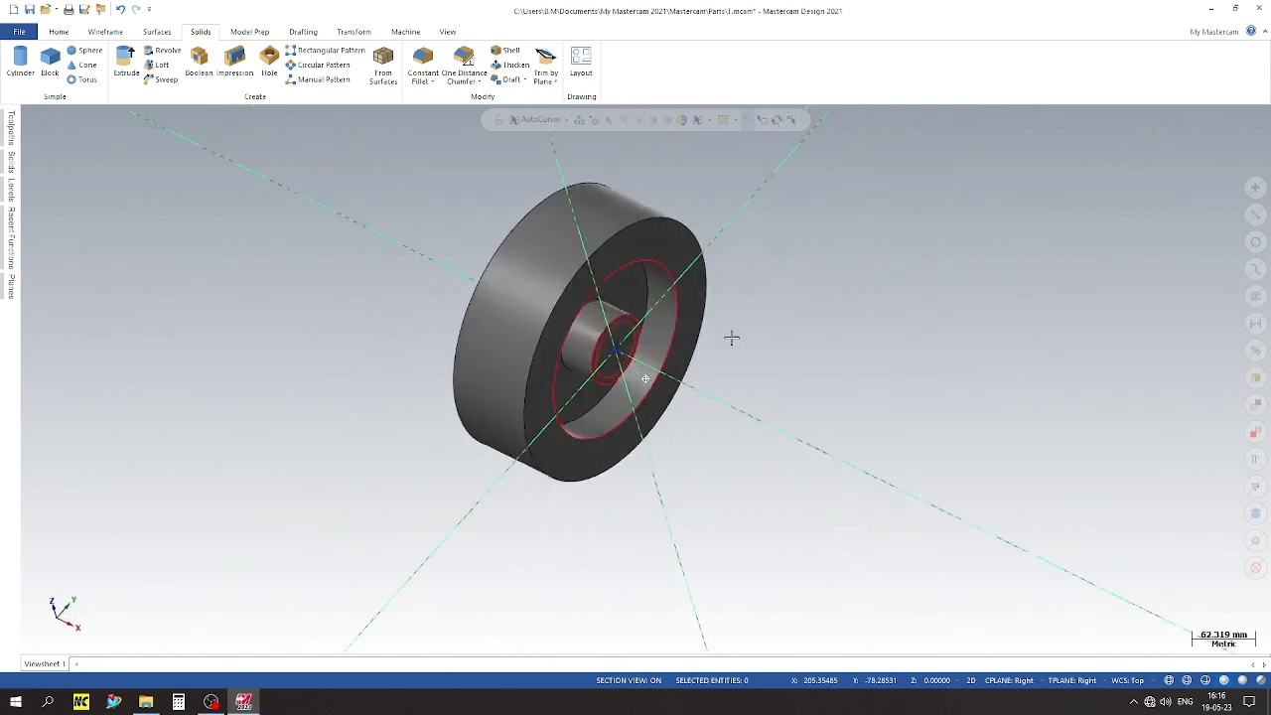
{"action": "right_click", "coordinate": [824, 336]}
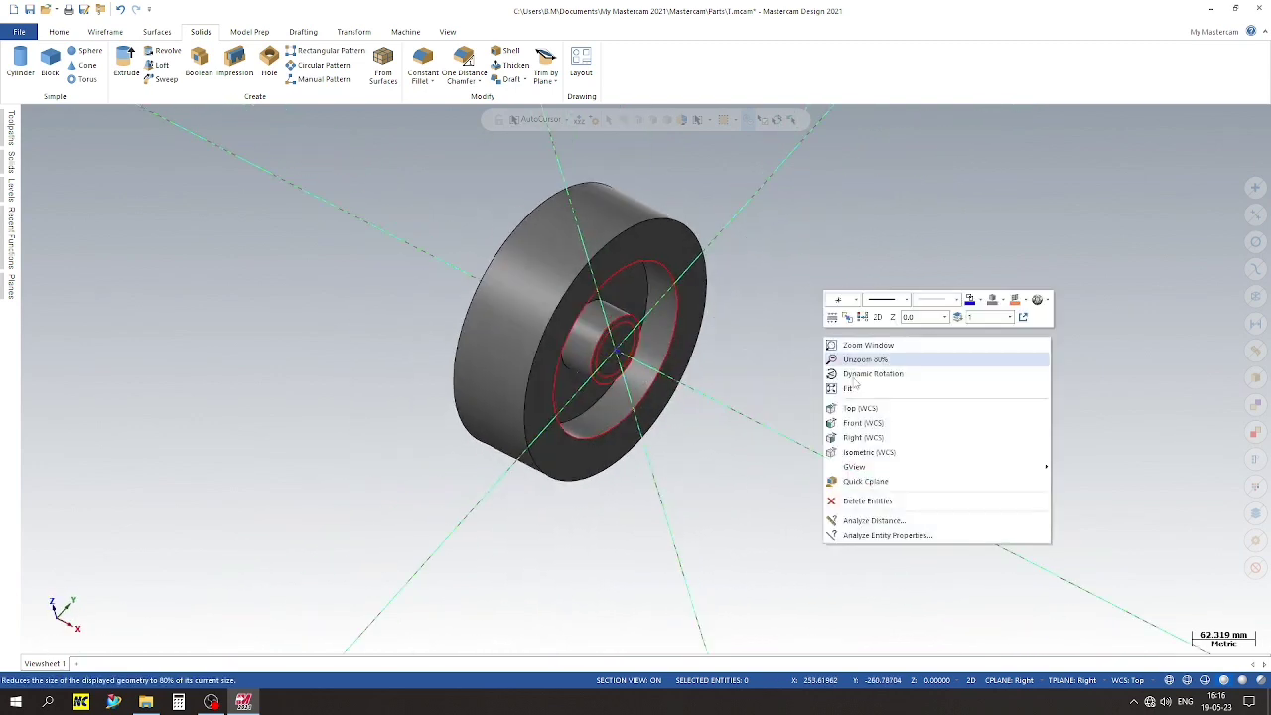
{"action": "left_click", "coordinate": [791, 347]}
{"action": "right_click", "coordinate": [825, 193]}
{"action": "middle_click_drag", "start_coordinate": [825, 193], "coordinate": [764, 362]}
{"action": "key", "text": "alt+7"}
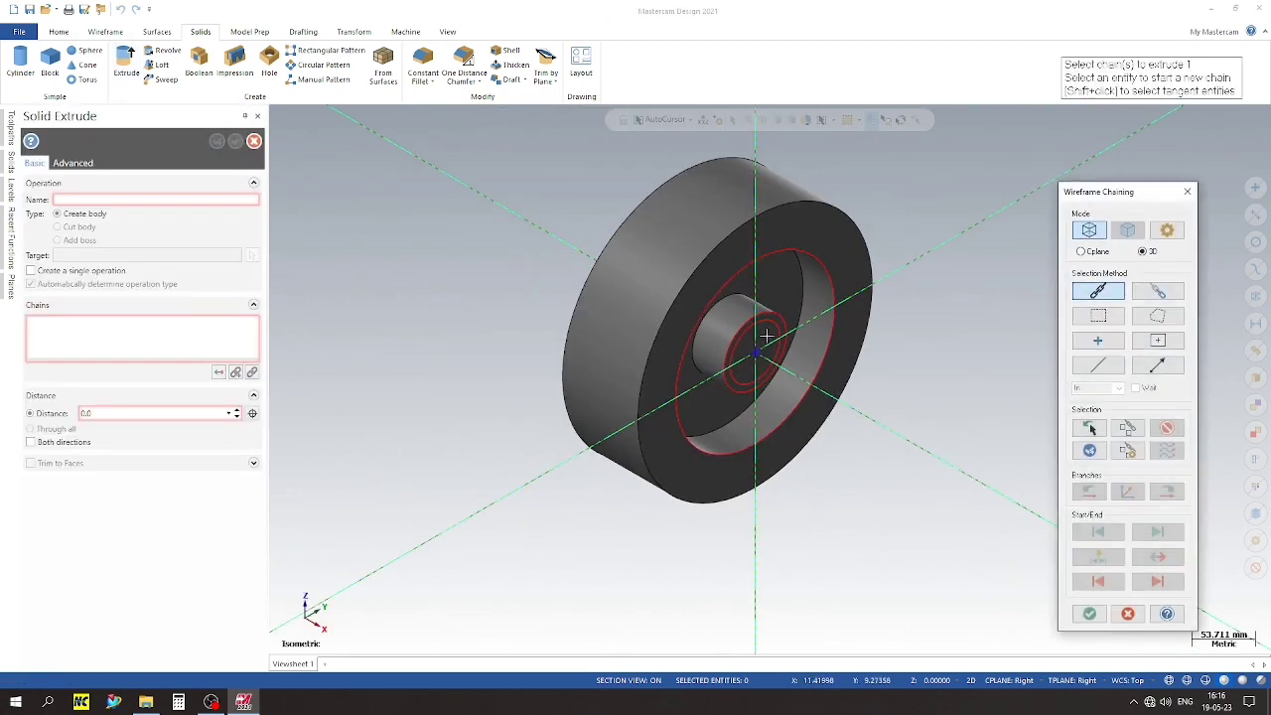
{"action": "left_click", "coordinate": [764, 333]}
{"action": "left_click", "coordinate": [1090, 616]}
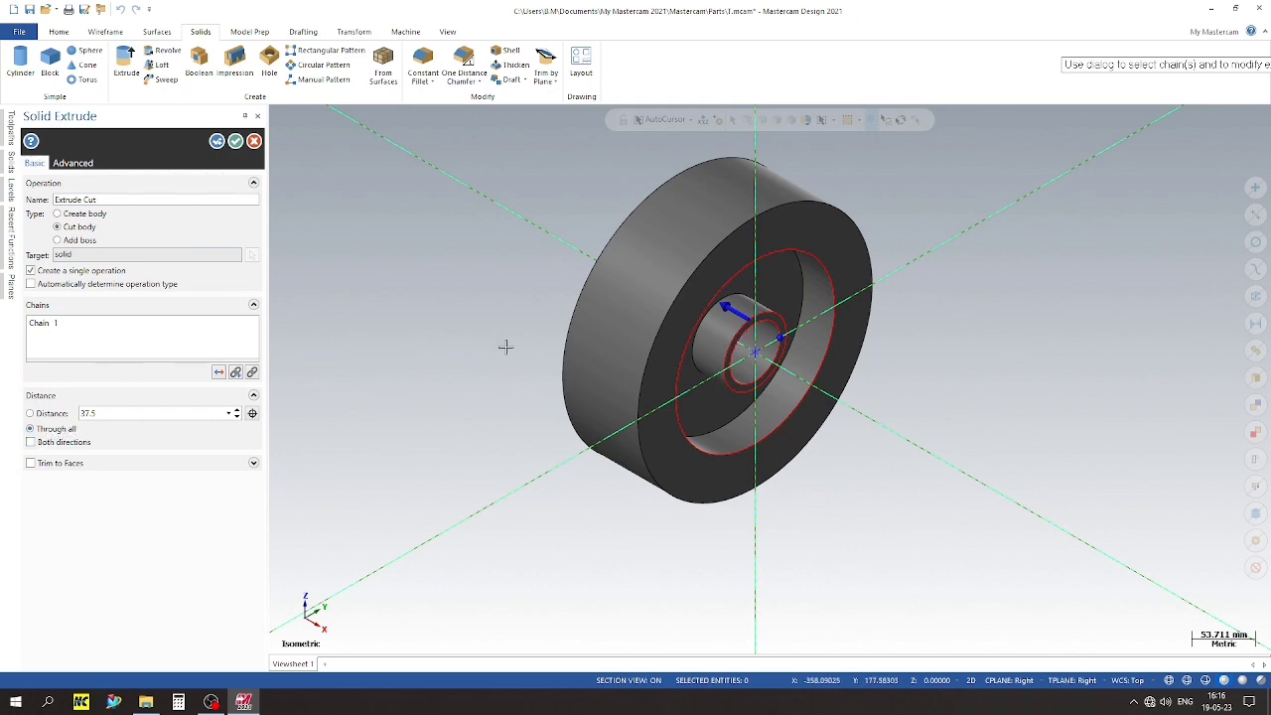
{"action": "middle_click_drag", "start_coordinate": [506, 347], "coordinate": [519, 278]}
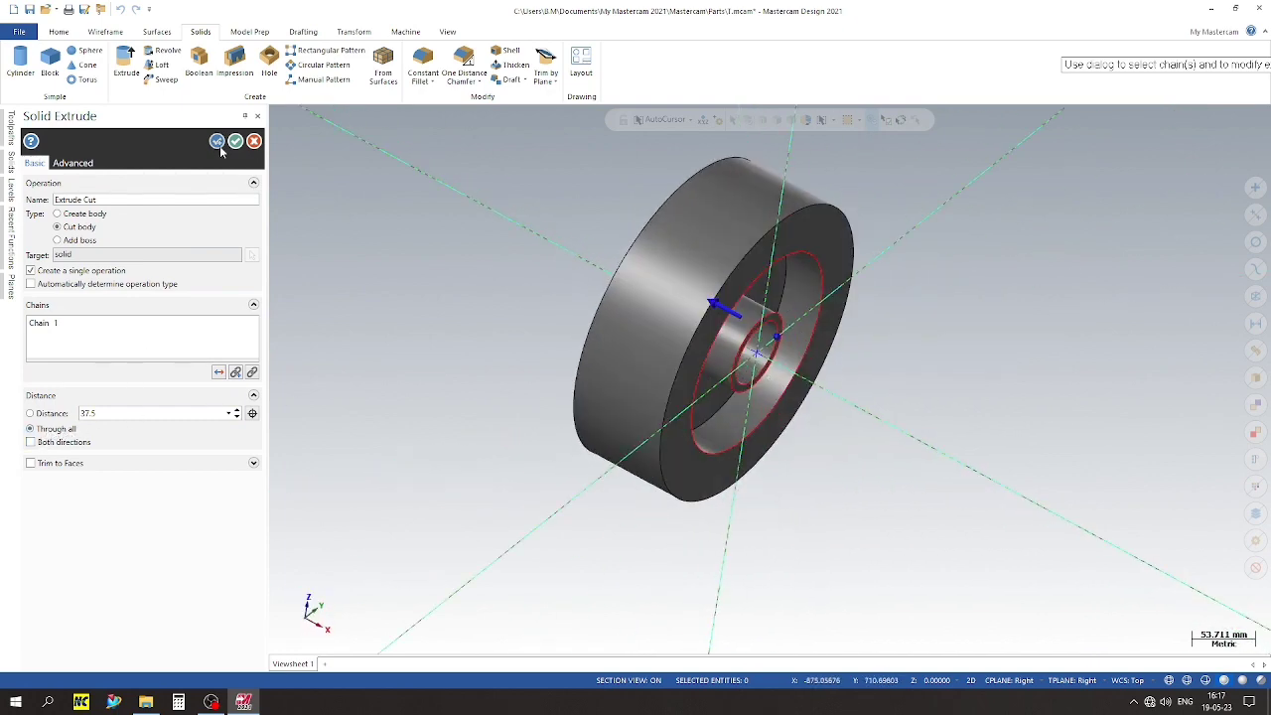
{"action": "left_click", "coordinate": [235, 142]}
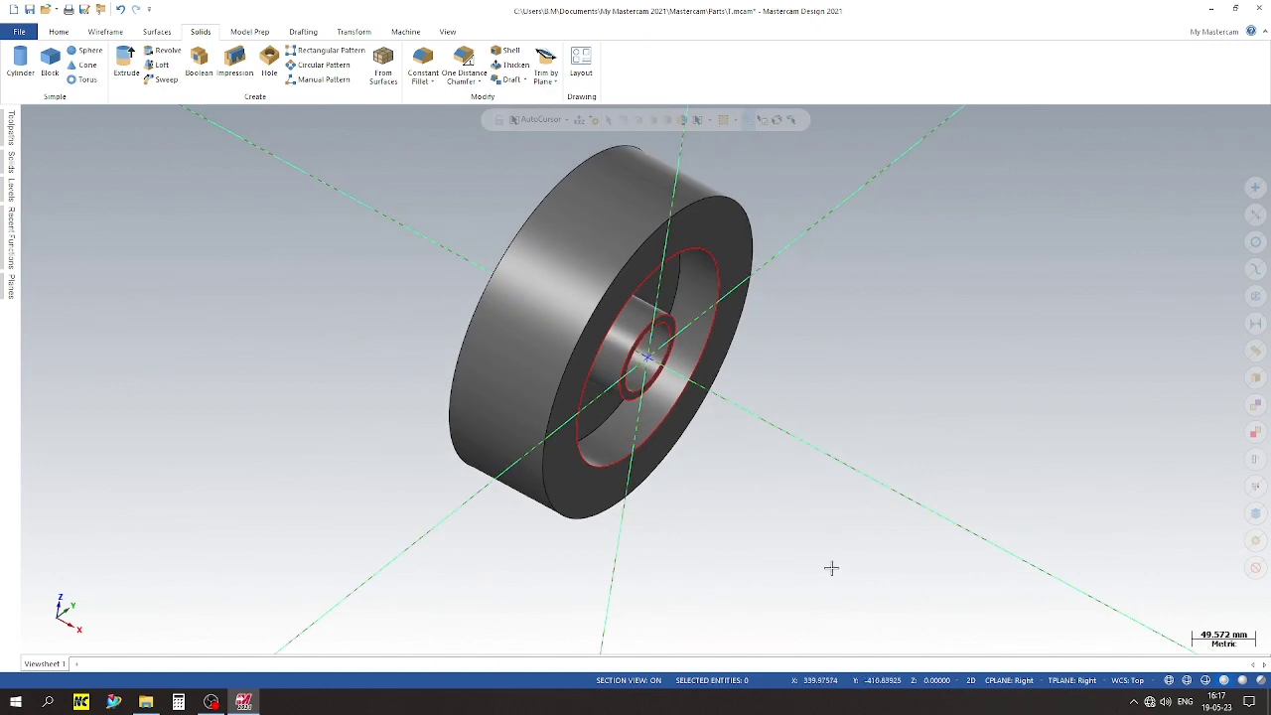
Set the construction plane to Top and view the part from the top
{"action": "mouse_move", "coordinate": [831, 567]}
{"action": "middle_mouse_down"}
{"action": "mouse_move", "coordinate": [796, 370]}
{"action": "mouse_move", "coordinate": [672, 259]}
{"action": "mouse_move", "coordinate": [721, 368]}
{"action": "mouse_move", "coordinate": [854, 394]}
{"action": "middle_mouse_up"}
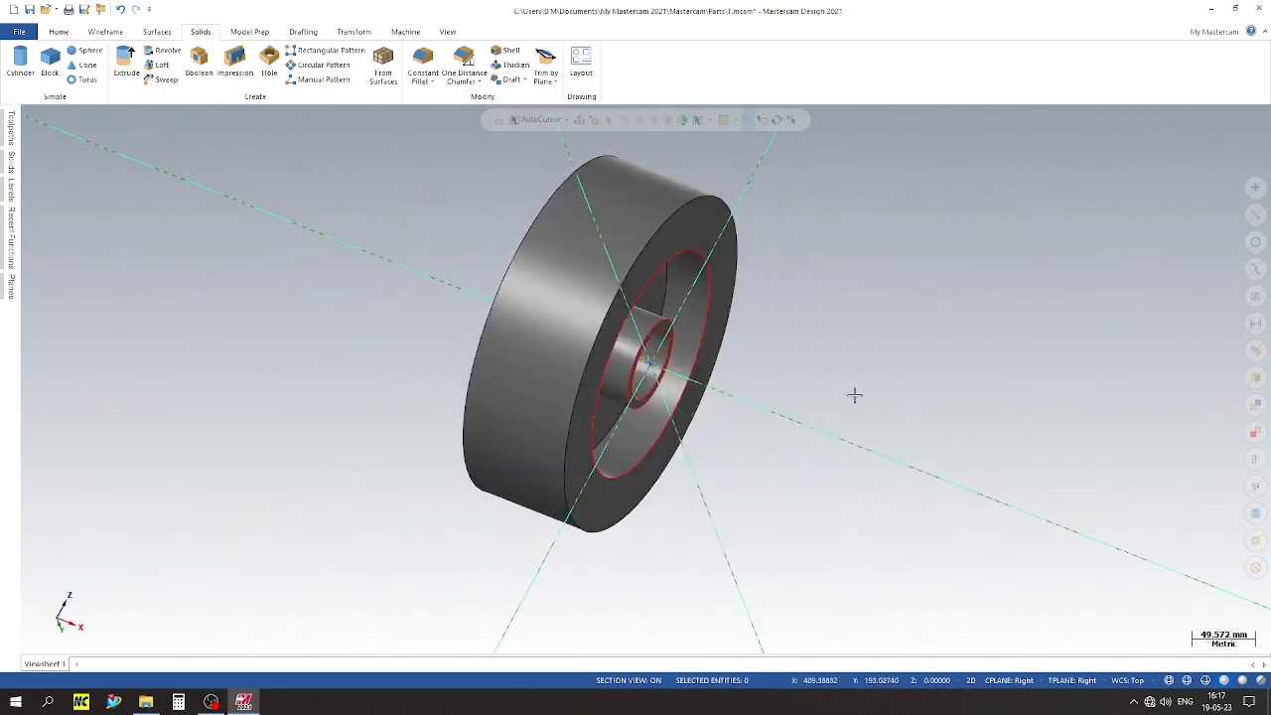
{"action": "left_click", "coordinate": [1009, 680]}
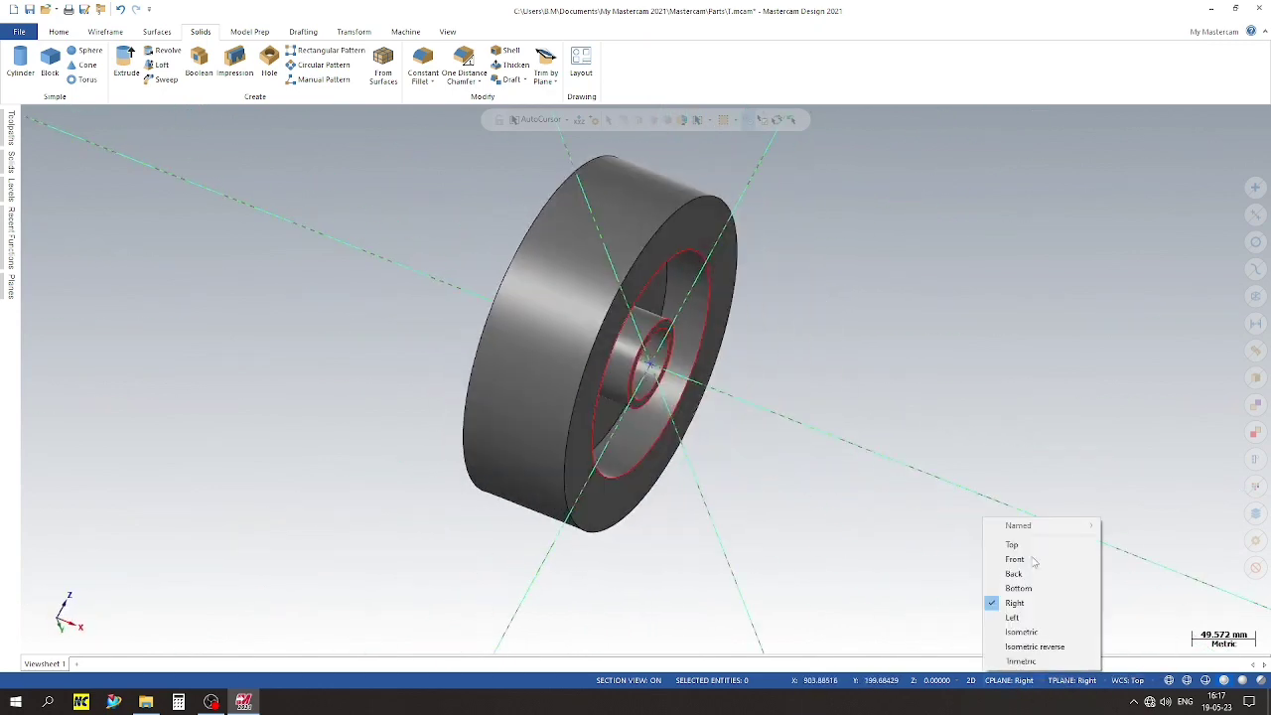
{"action": "left_click", "coordinate": [1033, 553]}
{"action": "right_click", "coordinate": [939, 320]}
{"action": "left_click", "coordinate": [969, 381]}
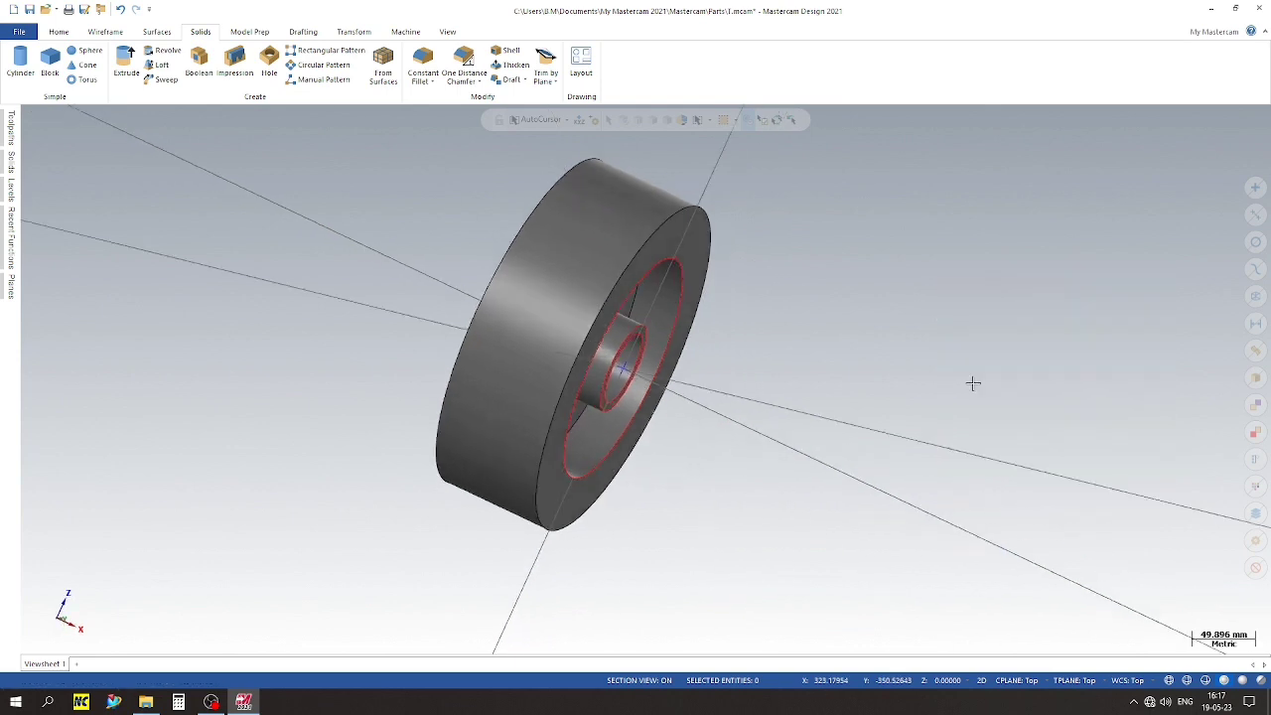
Draw a horizontal line of length 90 beside the pulley
{"action": "left_click", "coordinate": [105, 31]}
{"action": "left_click", "coordinate": [96, 67]}
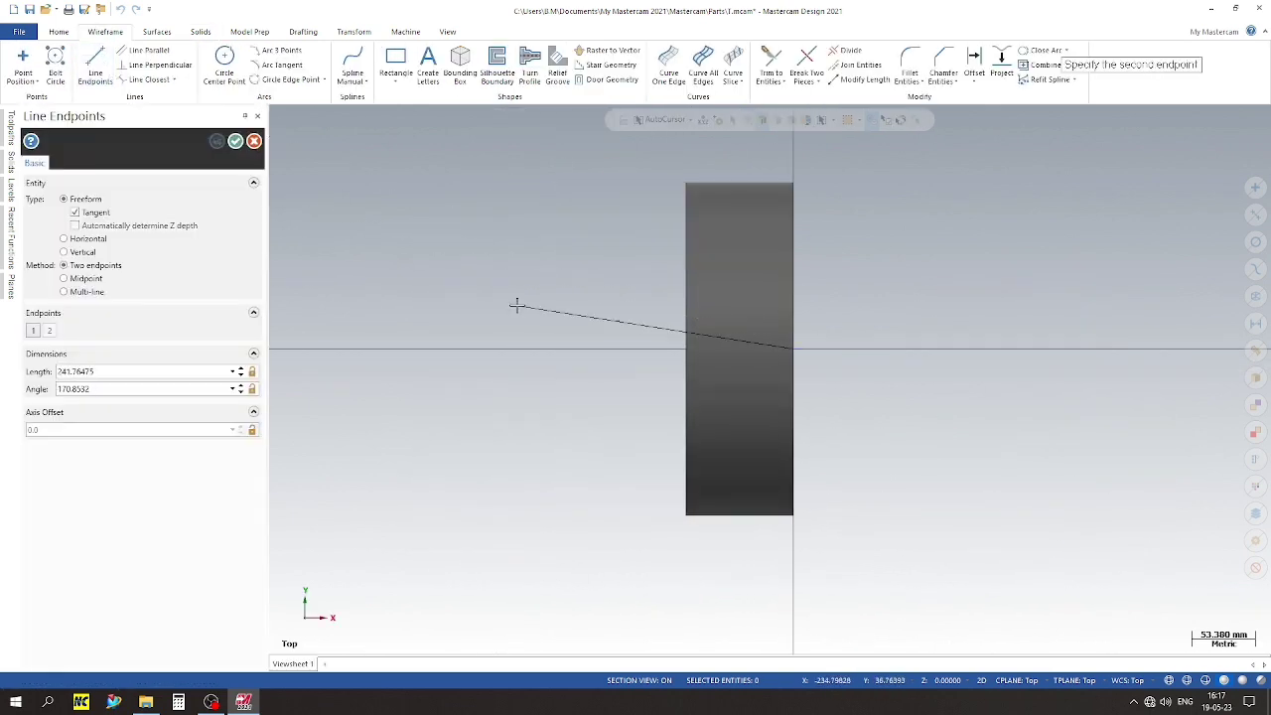
{"action": "left_click", "coordinate": [618, 348]}
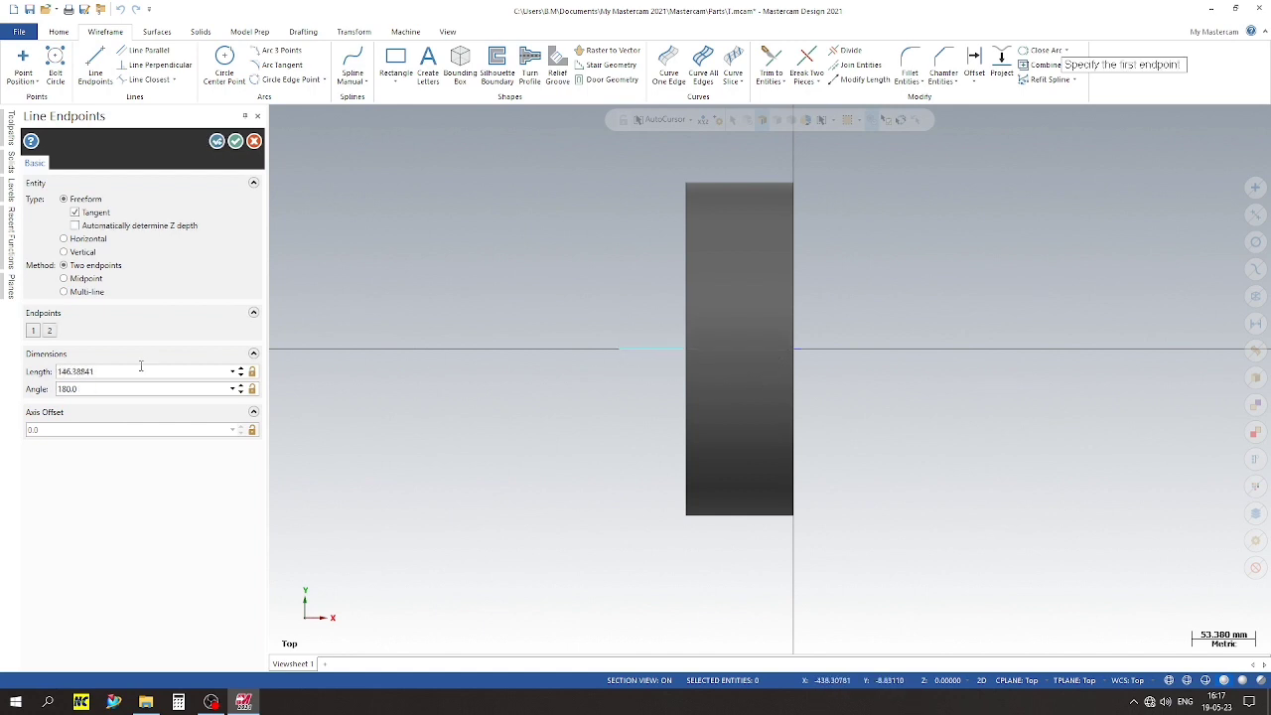
{"action": "left_click", "coordinate": [138, 371]}
{"action": "type", "text": "90"}
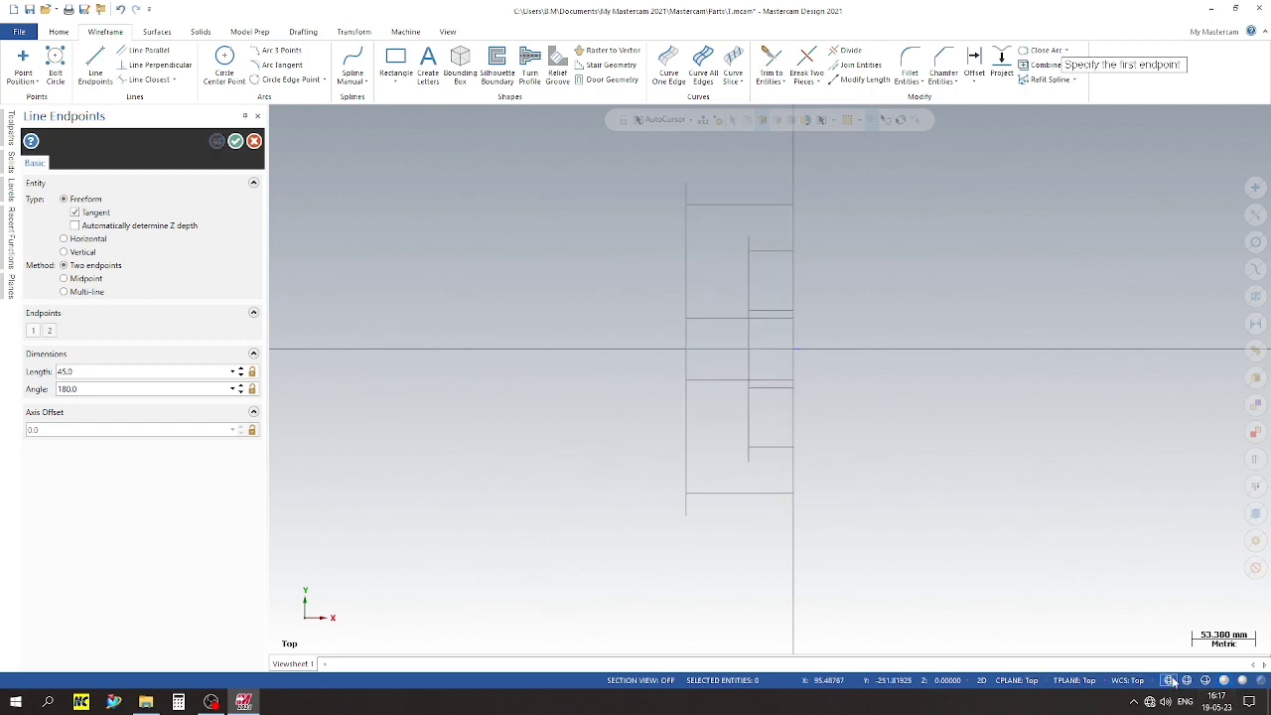
{"action": "scroll", "coordinate": [705, 353], "scroll_direction": "up", "scroll_amount": 2}
{"action": "scroll", "coordinate": [705, 352], "scroll_direction": "up", "scroll_amount": 1}
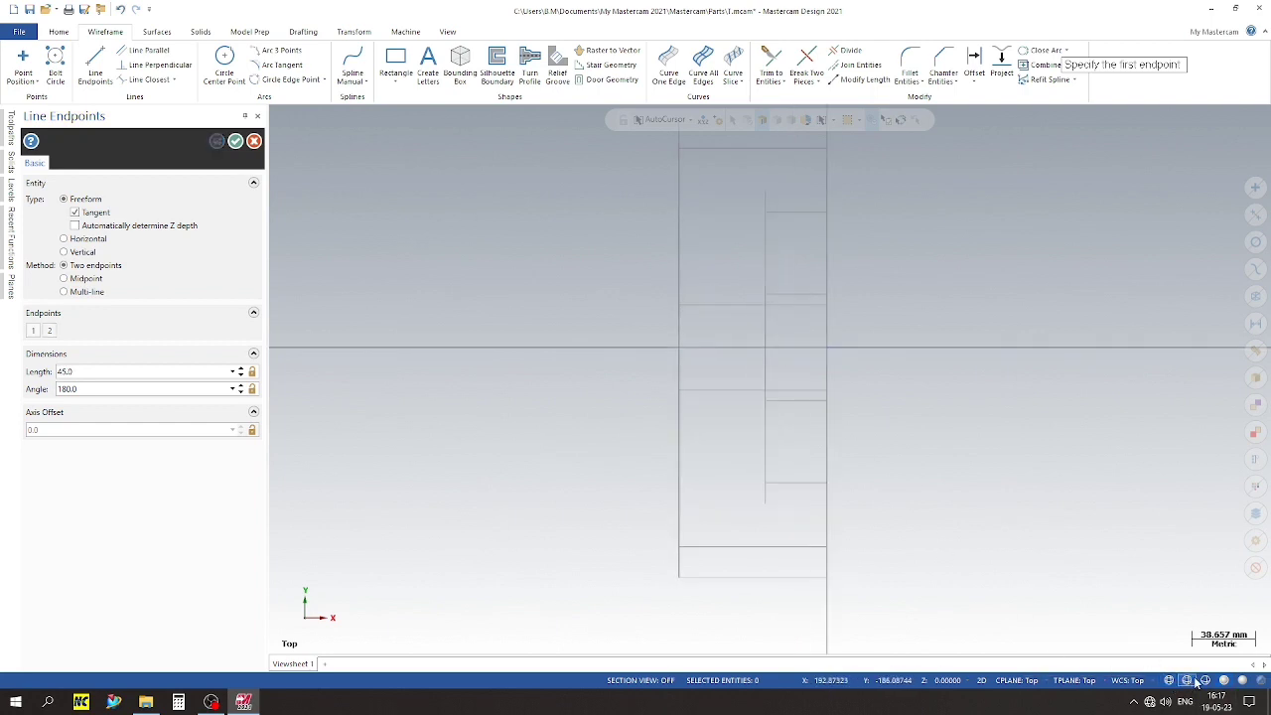
{"action": "left_click", "coordinate": [1232, 684]}
{"action": "mouse_move", "coordinate": [1158, 625]}
{"action": "middle_mouse_down"}
{"action": "mouse_move", "coordinate": [927, 430]}
{"action": "mouse_move", "coordinate": [941, 491]}
{"action": "middle_mouse_up"}
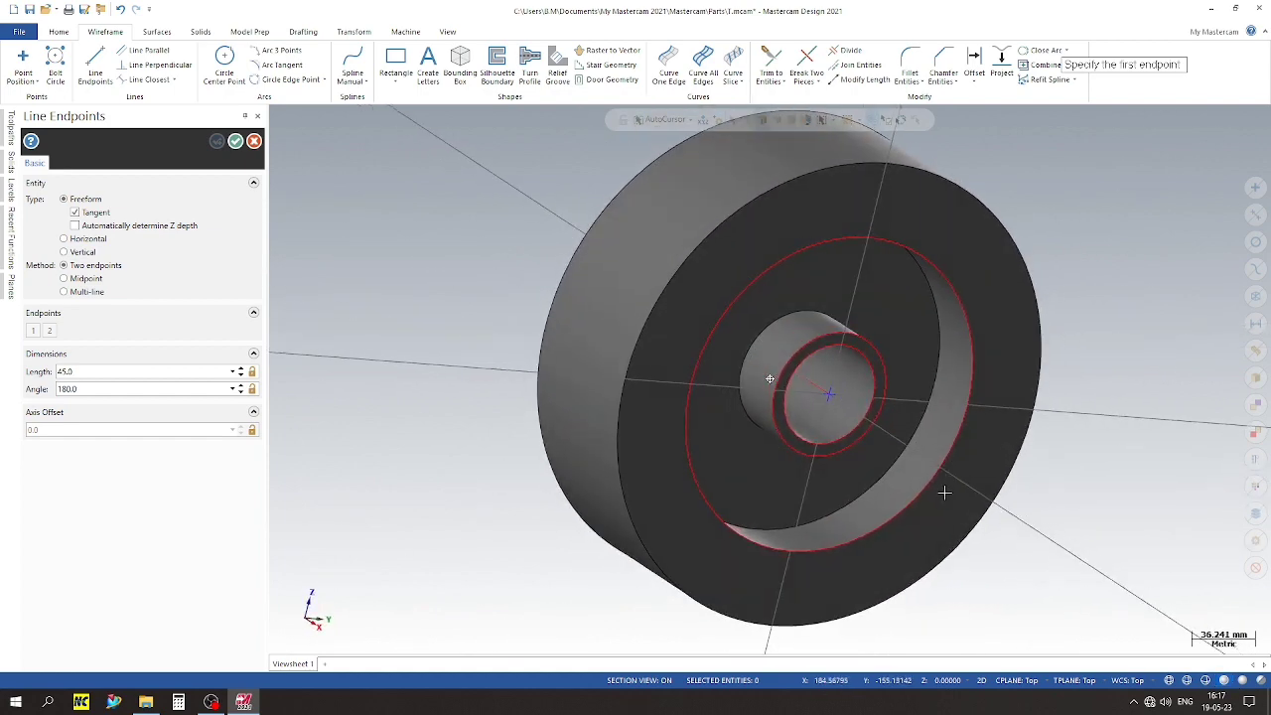
{"action": "scroll", "coordinate": [446, 341], "scroll_direction": "down", "scroll_amount": 2}
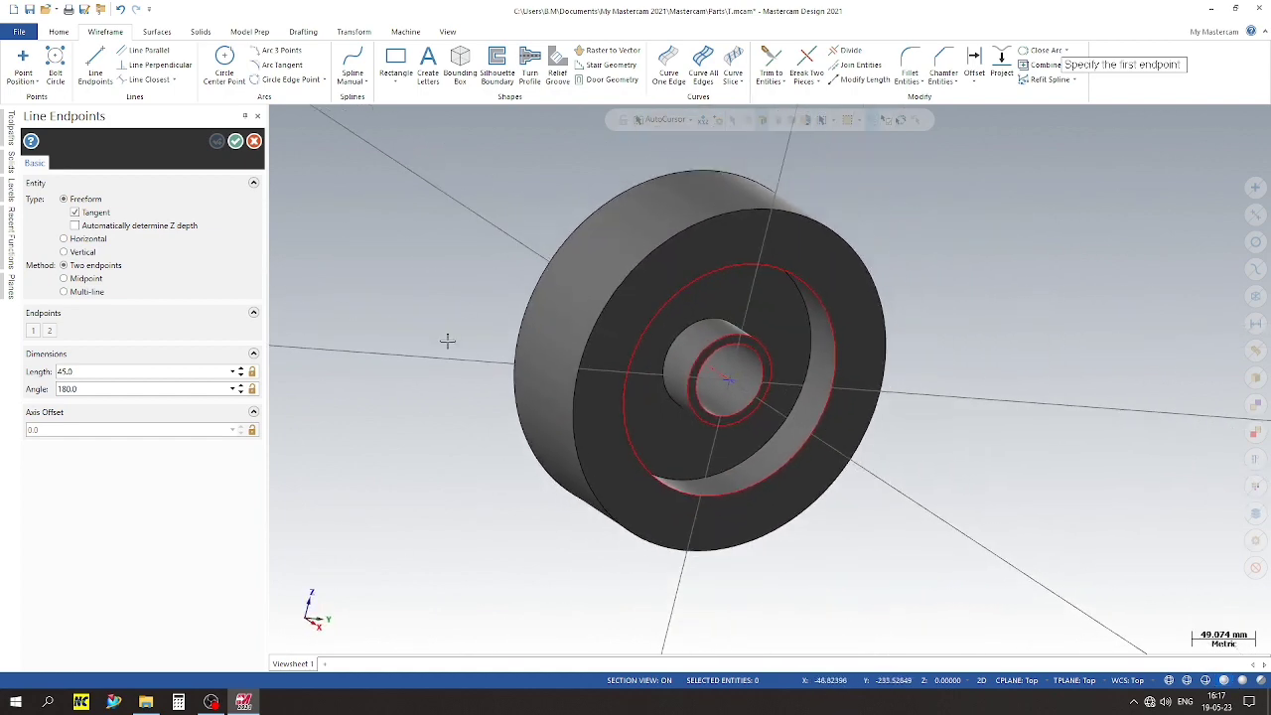
{"action": "left_click", "coordinate": [235, 142]}
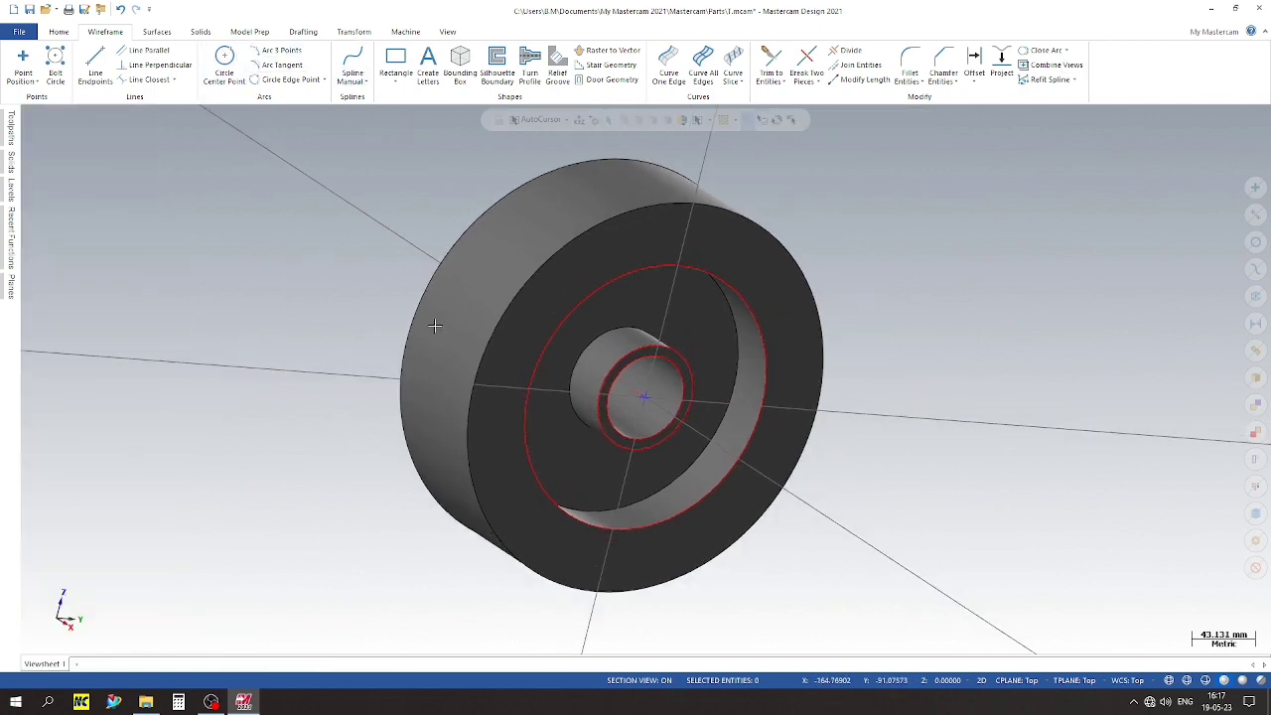
Draw a vertical line upward from the axis in Top view, then return to isometric
{"action": "scroll", "coordinate": [599, 417], "scroll_direction": "up", "scroll_amount": 1}
{"action": "right_click", "coordinate": [1003, 365]}
{"action": "left_click", "coordinate": [1038, 442]}
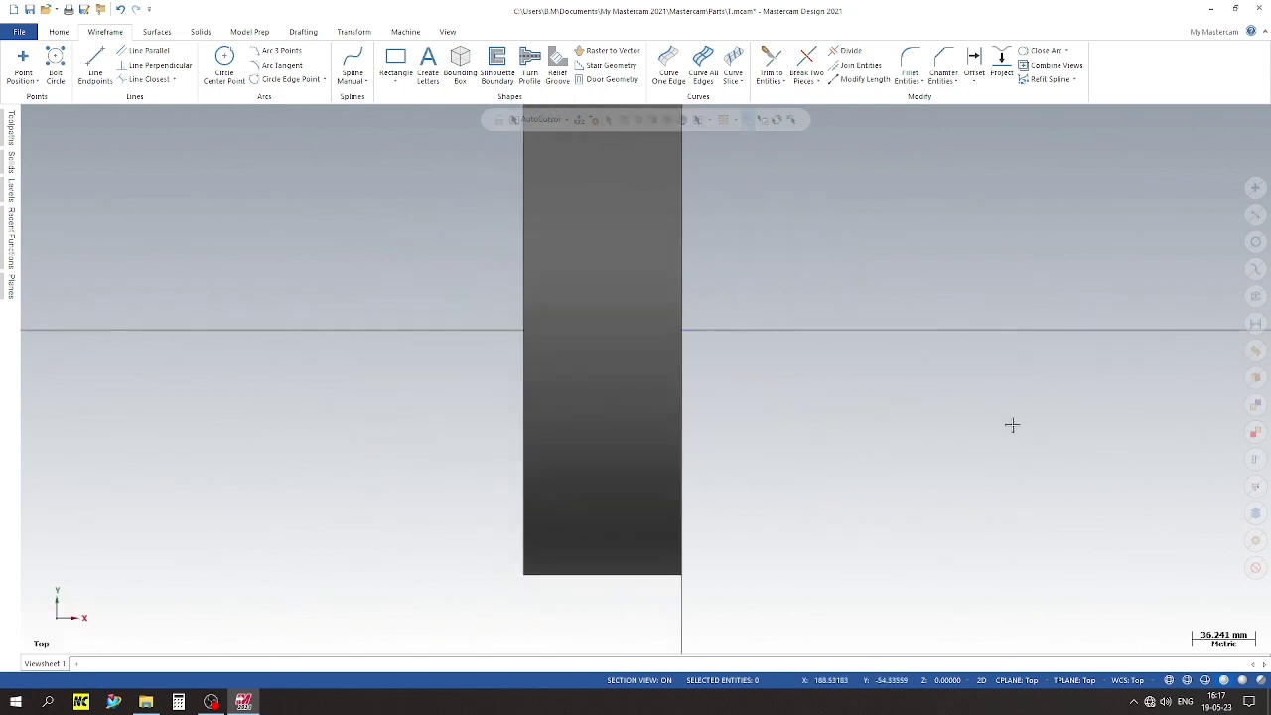
{"action": "right_click", "coordinate": [1013, 422]}
{"action": "key", "text": "Escape"}
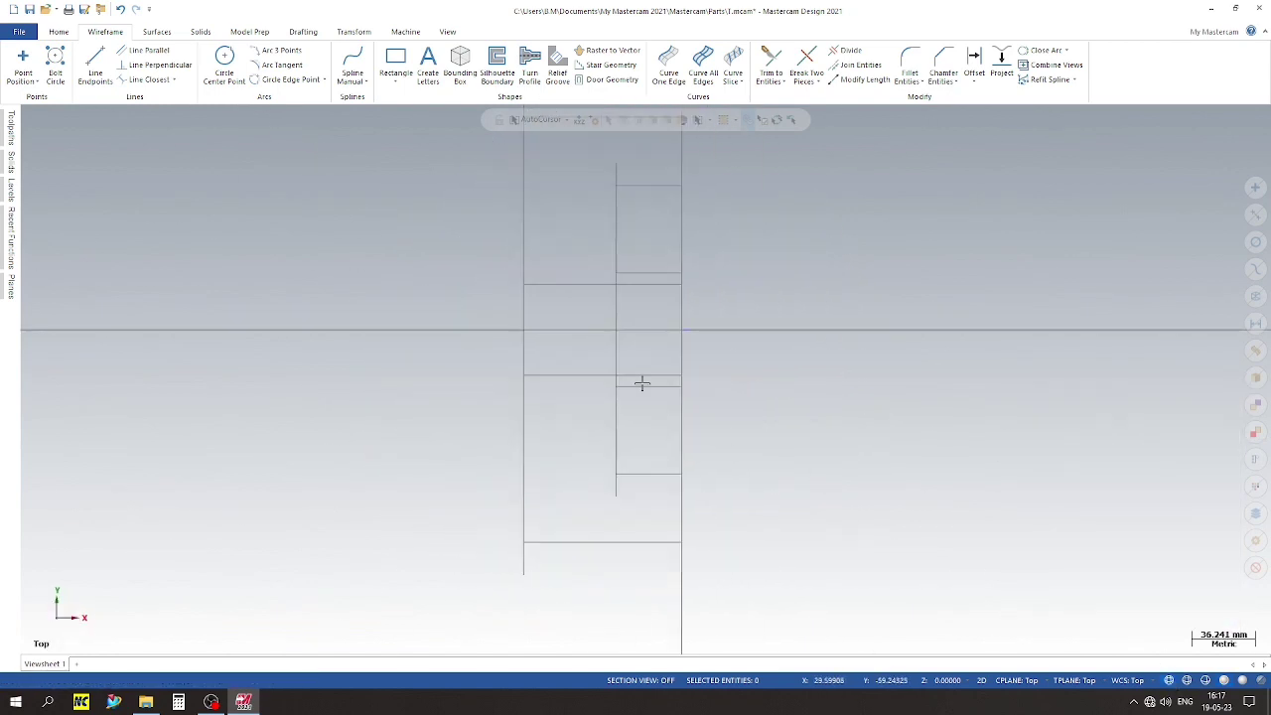
{"action": "scroll", "coordinate": [576, 372], "scroll_direction": "up", "scroll_amount": 2}
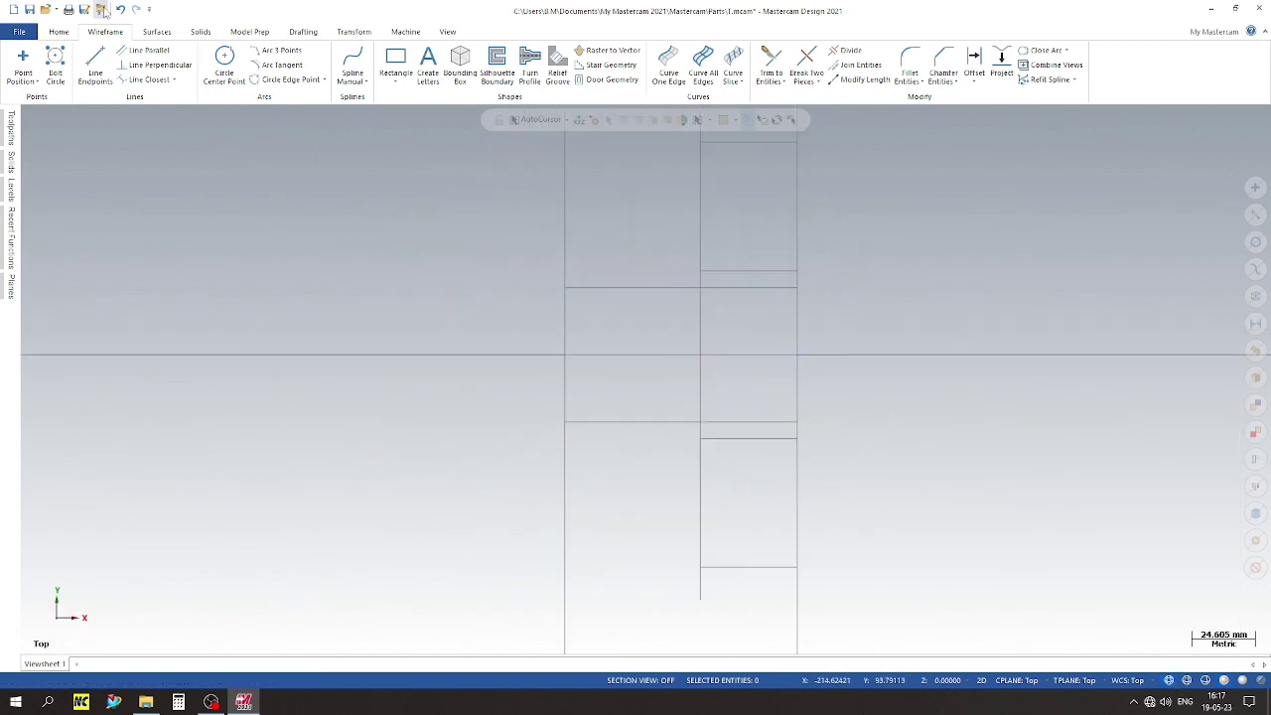
{"action": "left_click", "coordinate": [95, 67]}
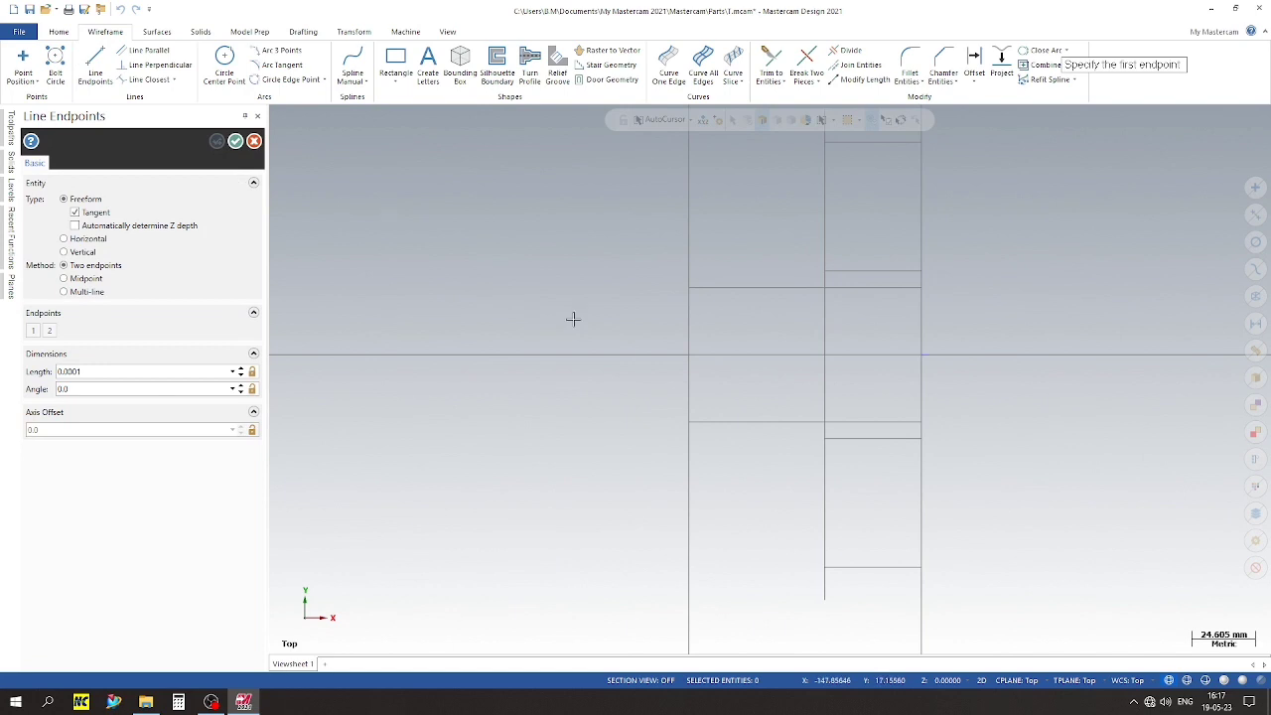
{"action": "left_click", "coordinate": [805, 354]}
{"action": "left_click", "coordinate": [805, 253]}
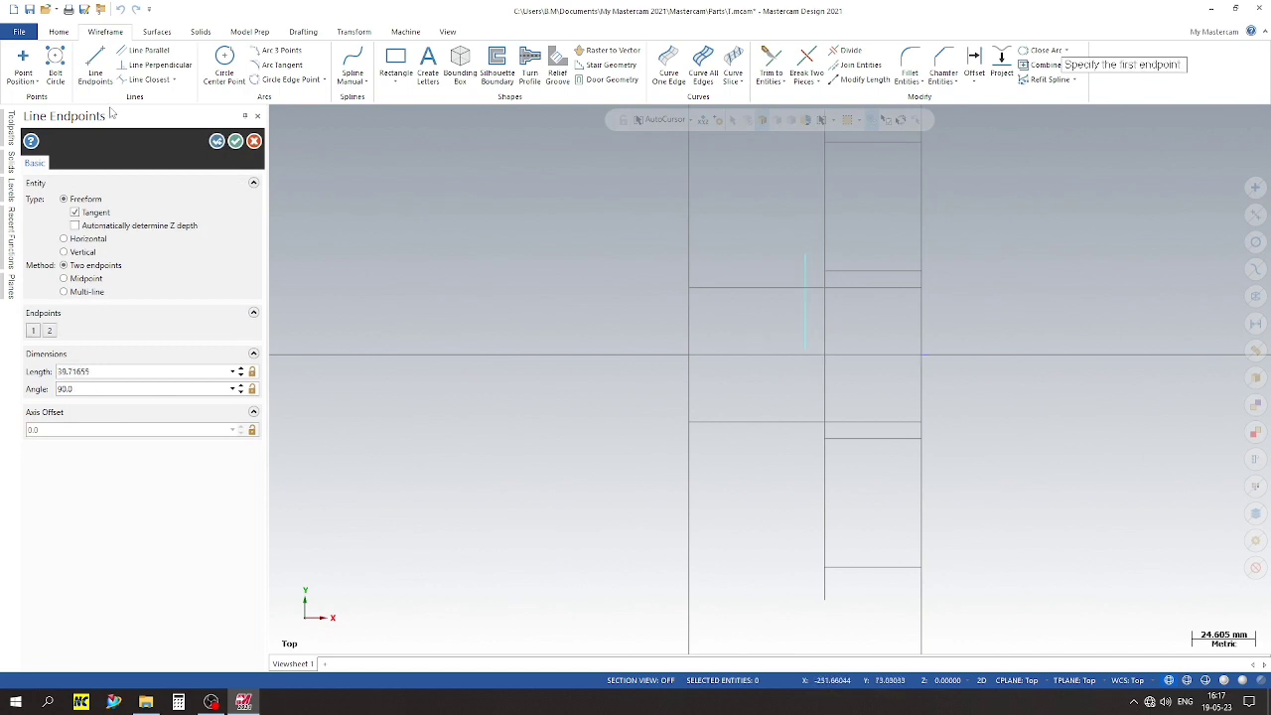
{"action": "left_click", "coordinate": [235, 141]}
{"action": "right_click", "coordinate": [834, 275]}
{"action": "left_click", "coordinate": [879, 390]}
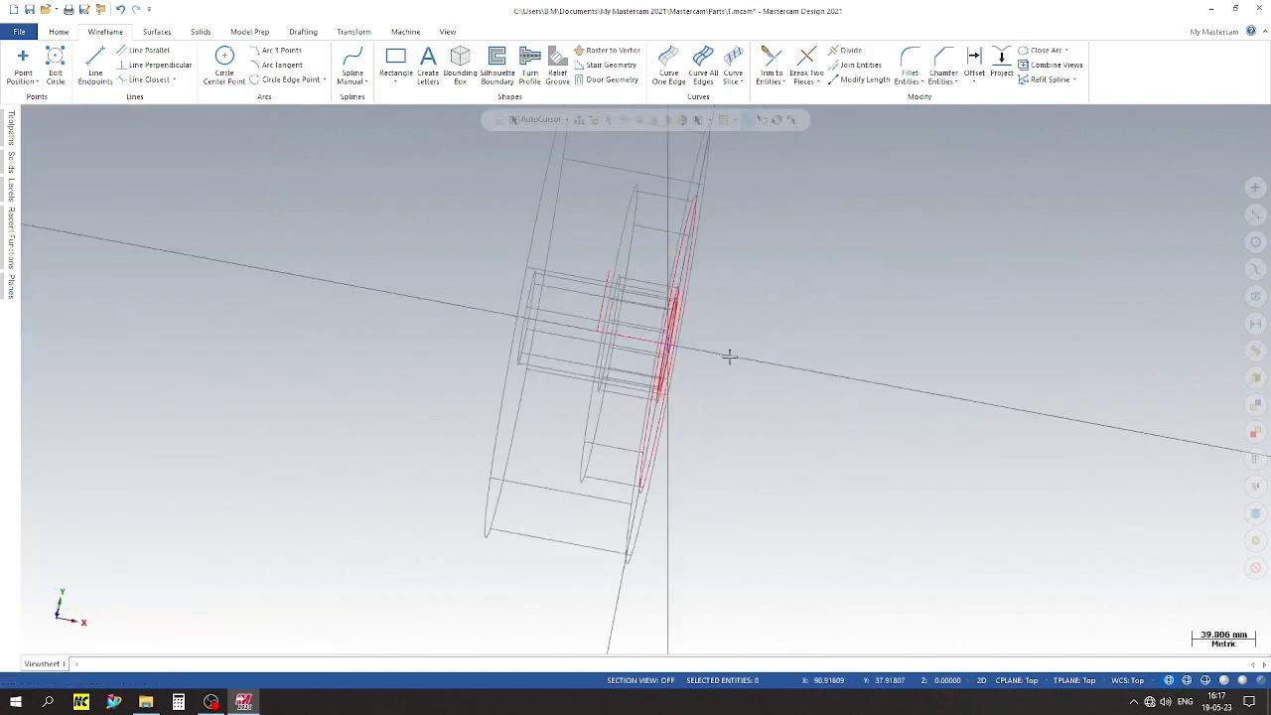
Show the pulley shaded and look through the Solids, Model Prep and Drafting tools
{"action": "left_click", "coordinate": [1248, 683]}
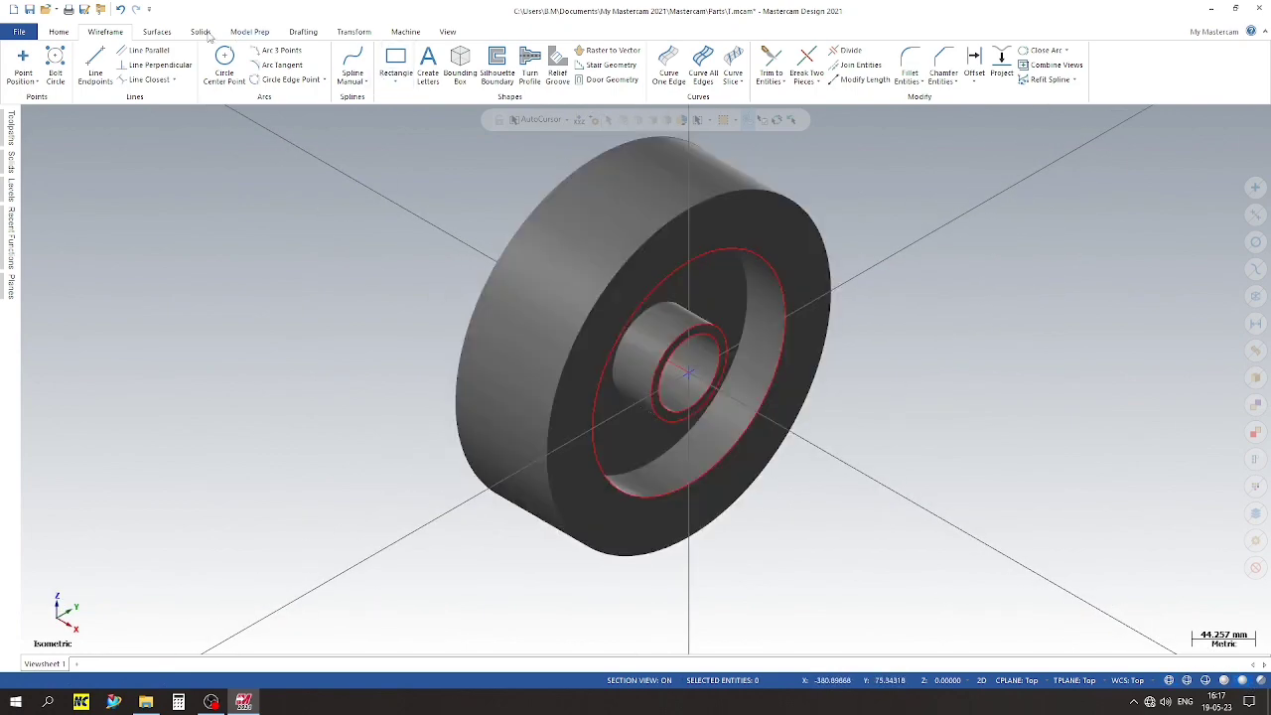
{"action": "left_click", "coordinate": [201, 32]}
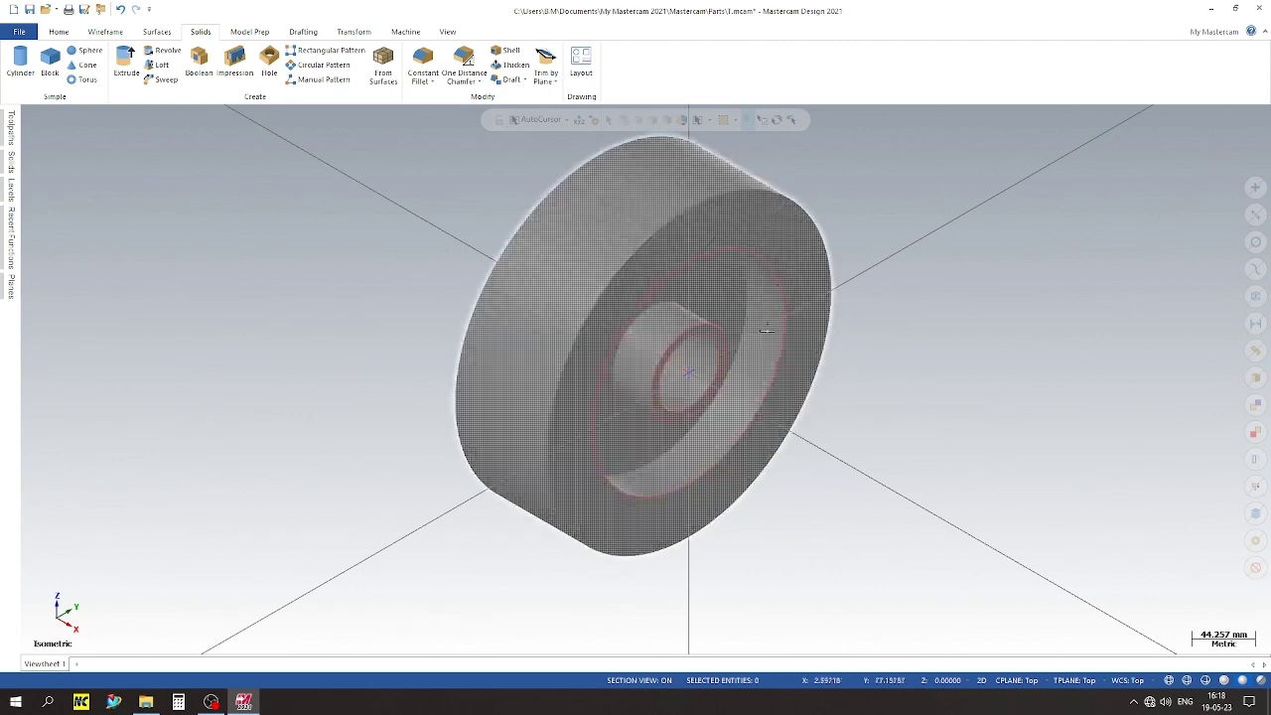
{"action": "left_click", "coordinate": [769, 240]}
{"action": "key", "text": "Escape"}
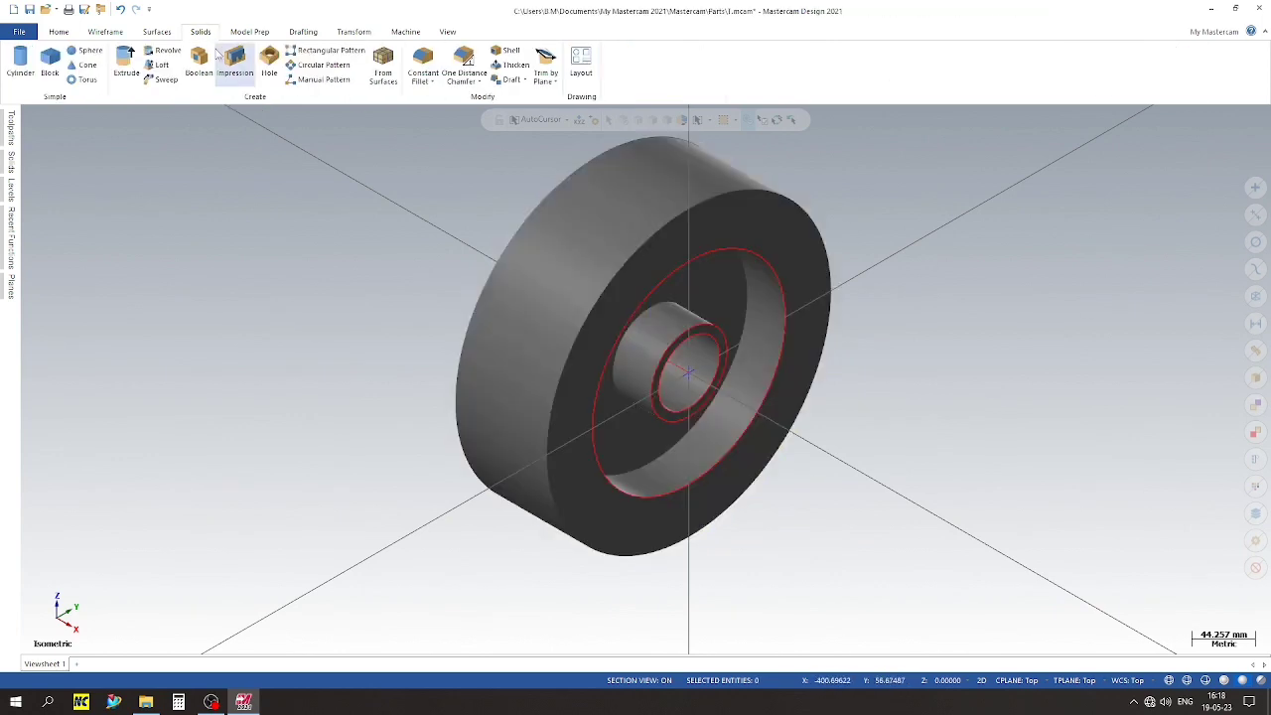
{"action": "left_click", "coordinate": [250, 33]}
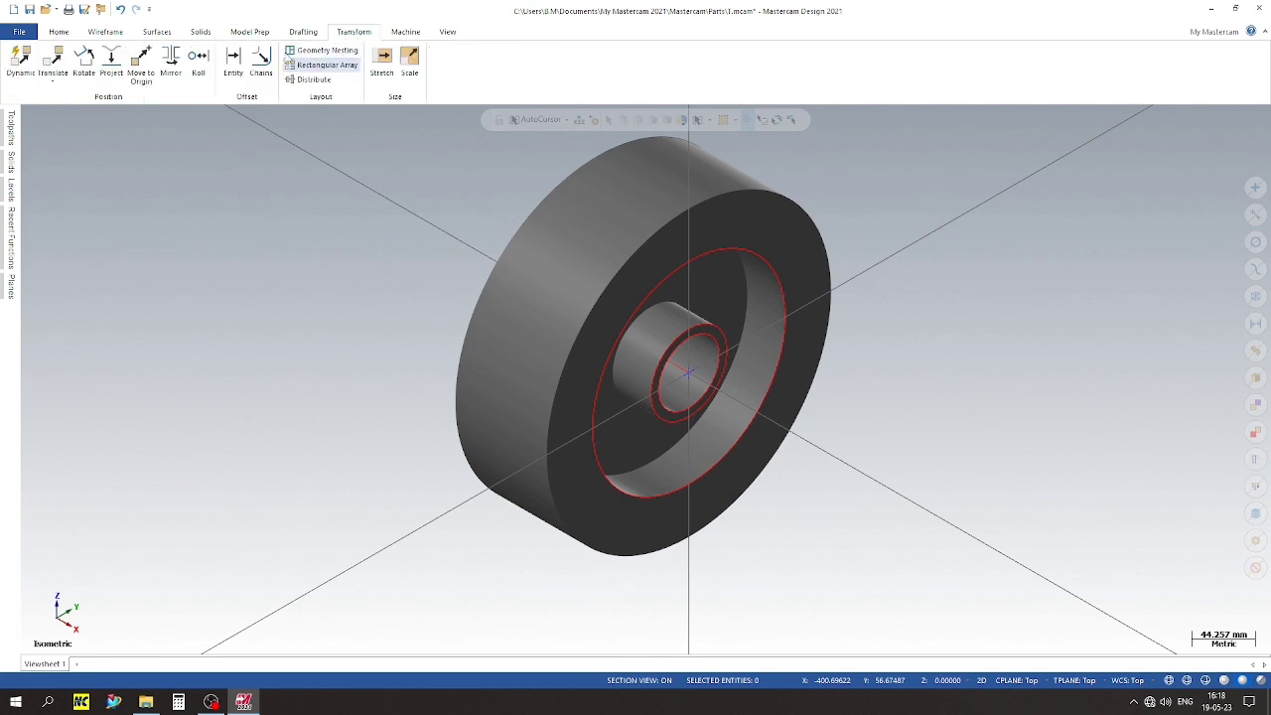
{"action": "left_click", "coordinate": [295, 33]}
{"action": "left_click", "coordinate": [256, 34]}
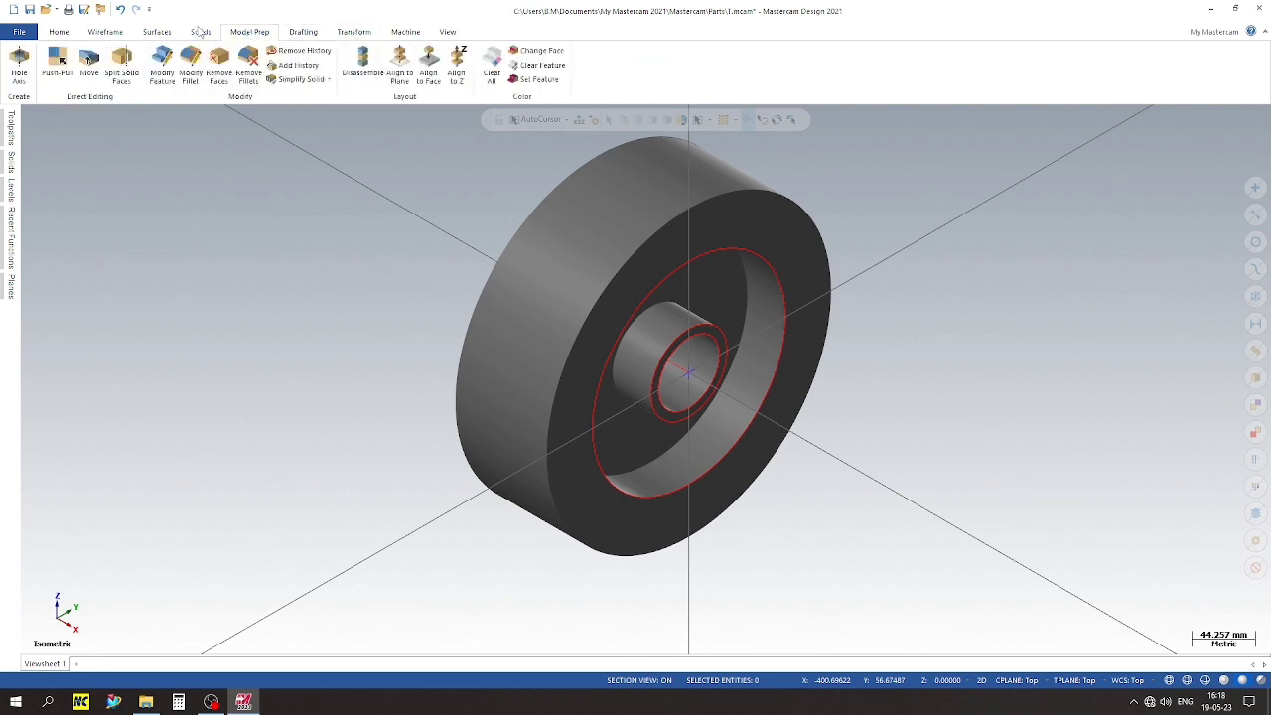
{"action": "left_click", "coordinate": [201, 33]}
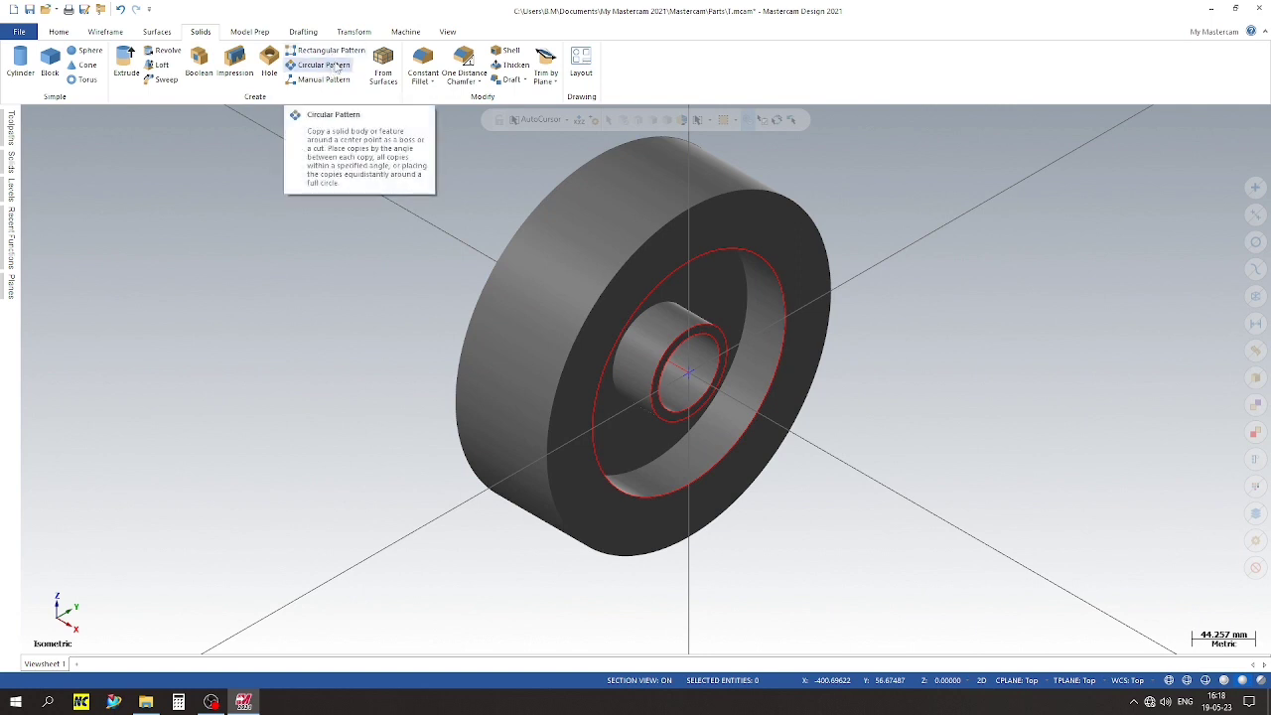
Abandon a Mirror transform and start a Circular Pattern with the whole pulley solid picked
{"action": "left_click", "coordinate": [352, 34]}
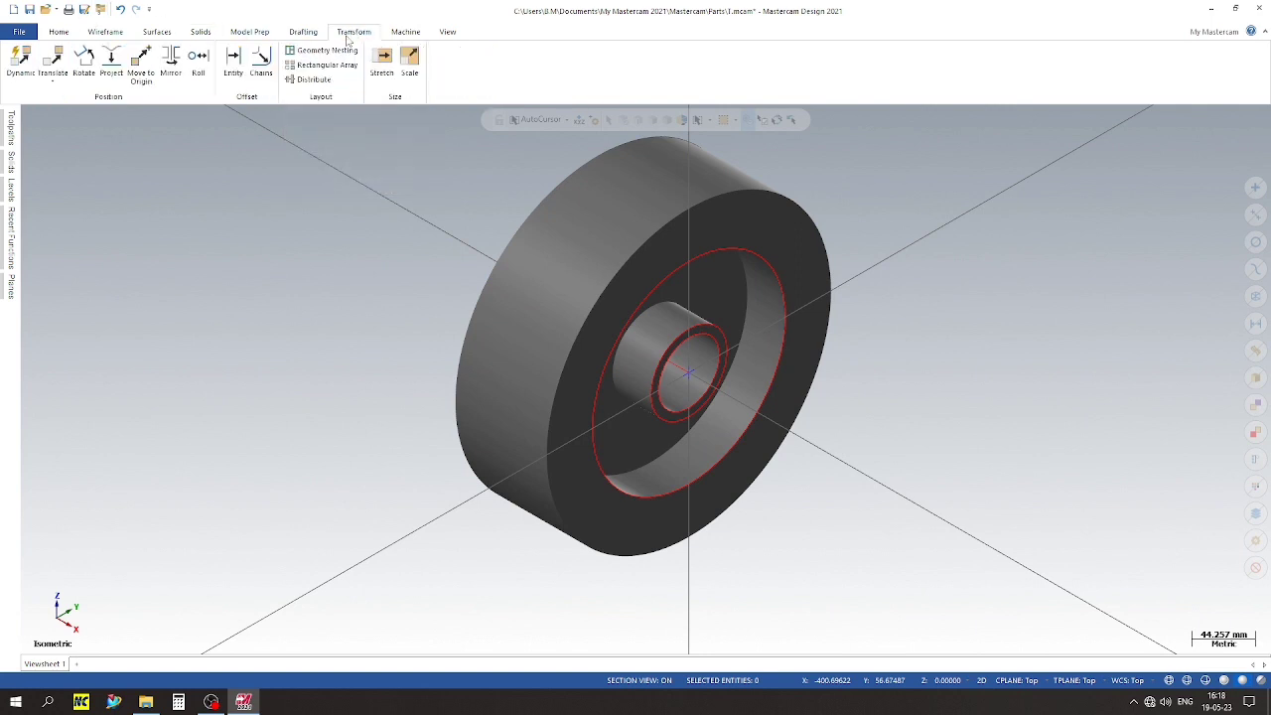
{"action": "left_click", "coordinate": [171, 62]}
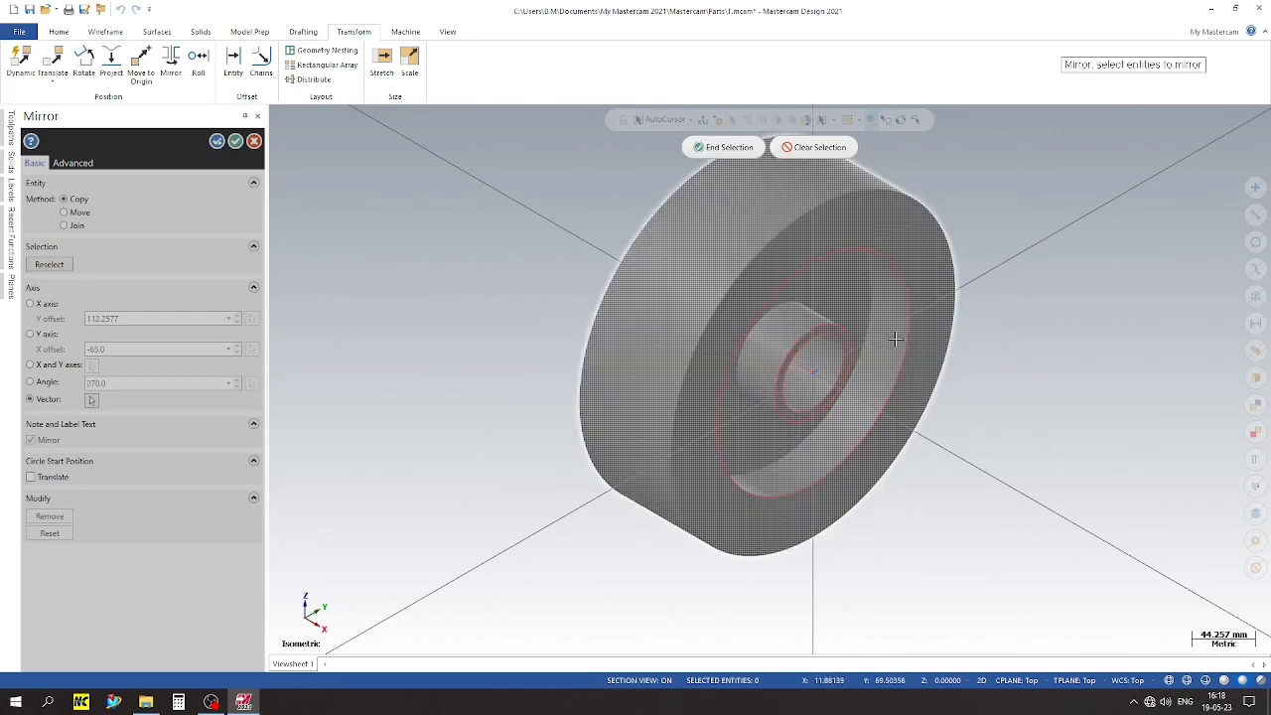
{"action": "key", "text": "Escape"}
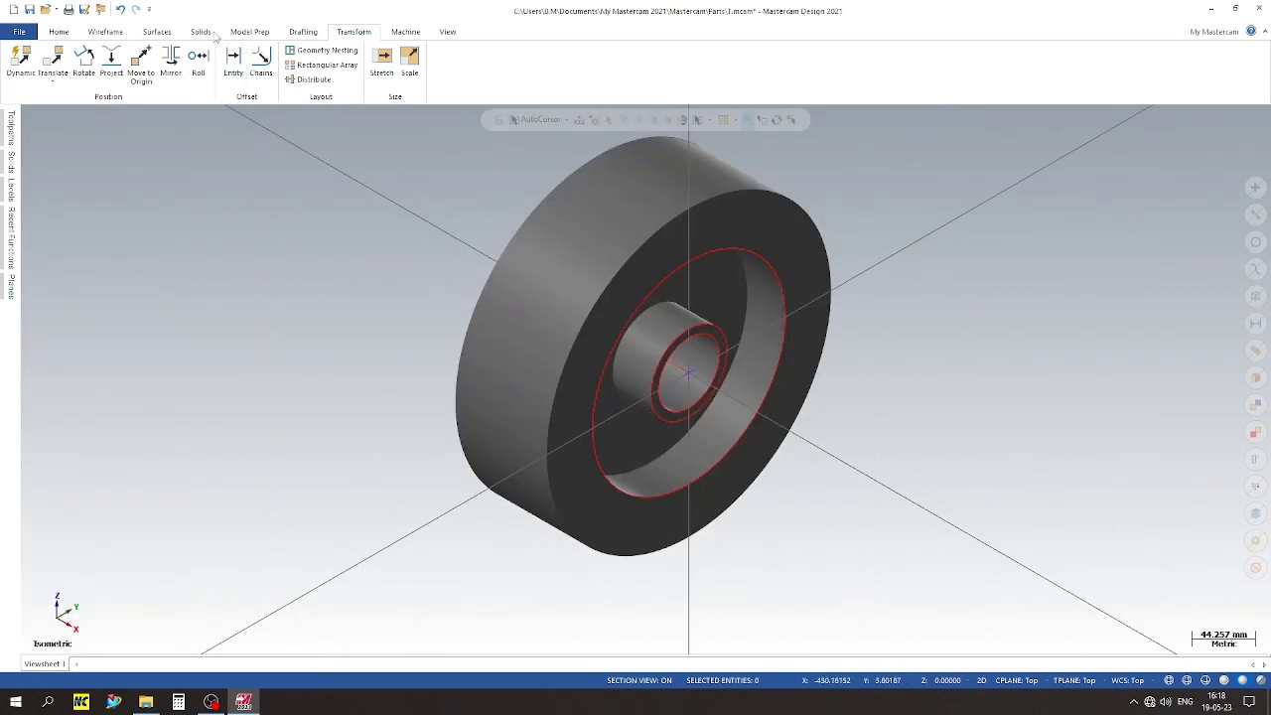
{"action": "left_click", "coordinate": [201, 32]}
{"action": "left_click", "coordinate": [323, 64]}
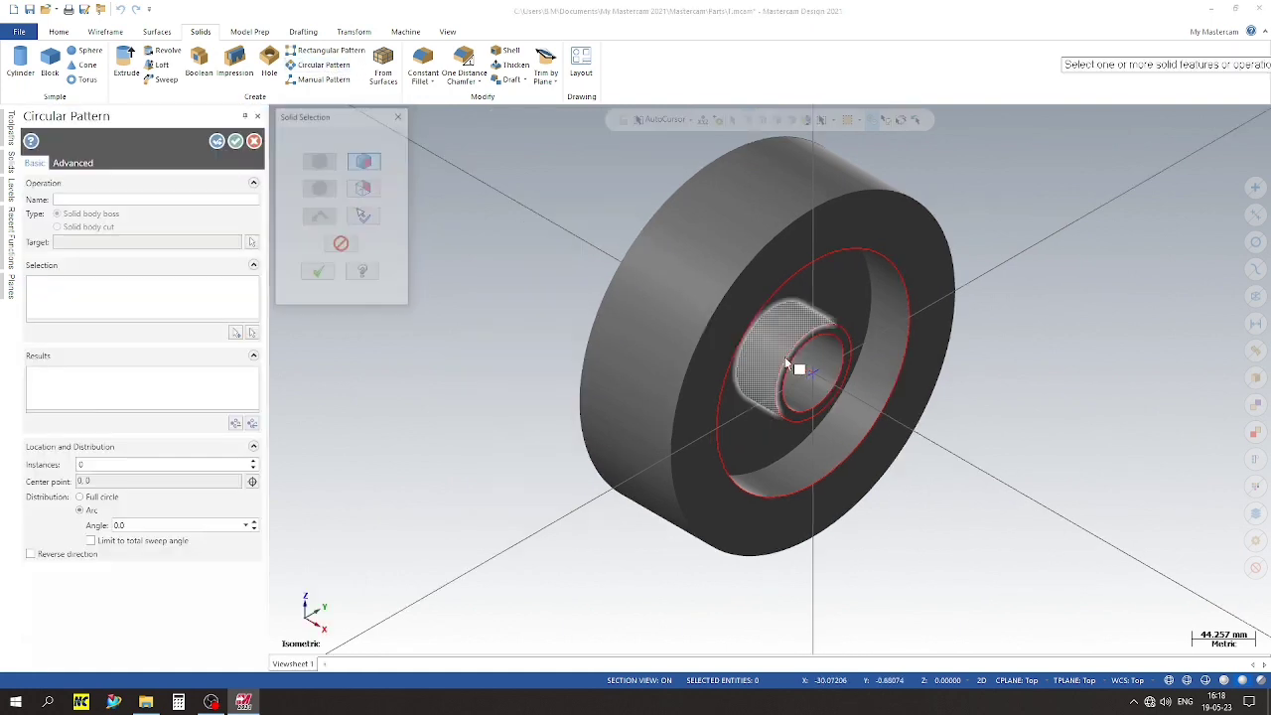
{"action": "left_click", "coordinate": [873, 311]}
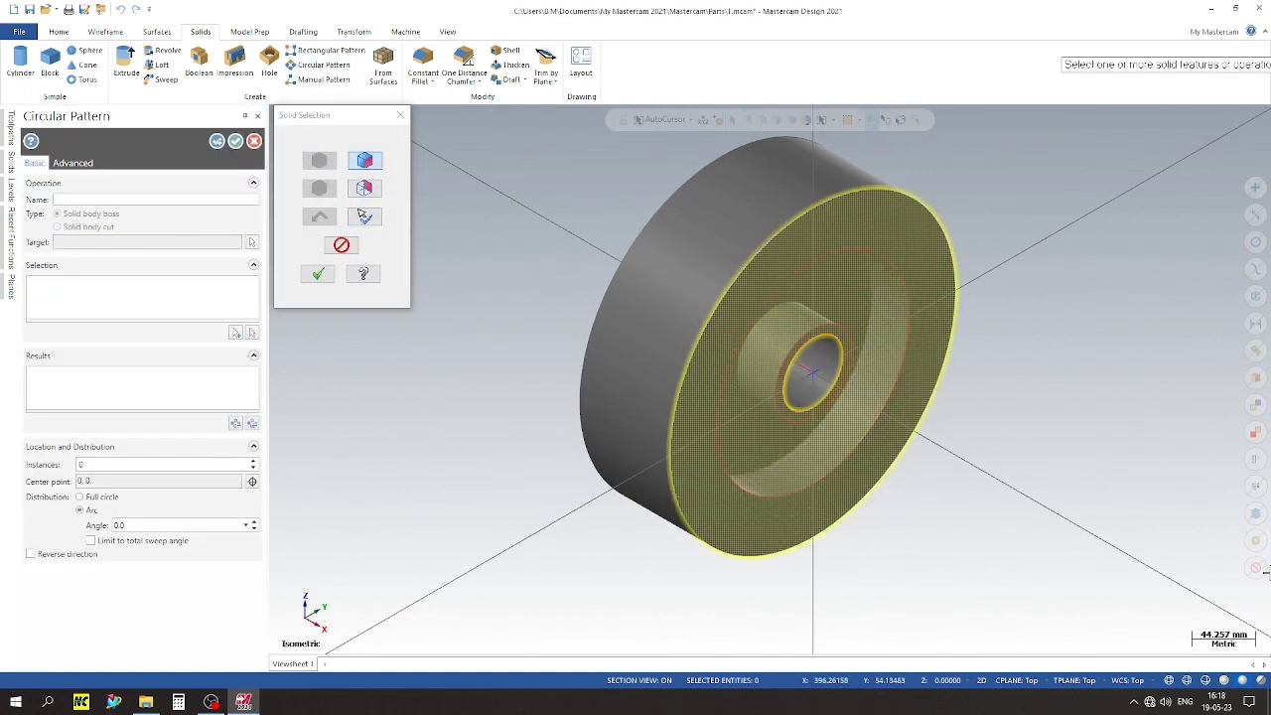
Drop the circular pattern and review the Cylinder and two Extrude Cut features in the Solids manager
{"action": "left_click", "coordinate": [318, 275]}
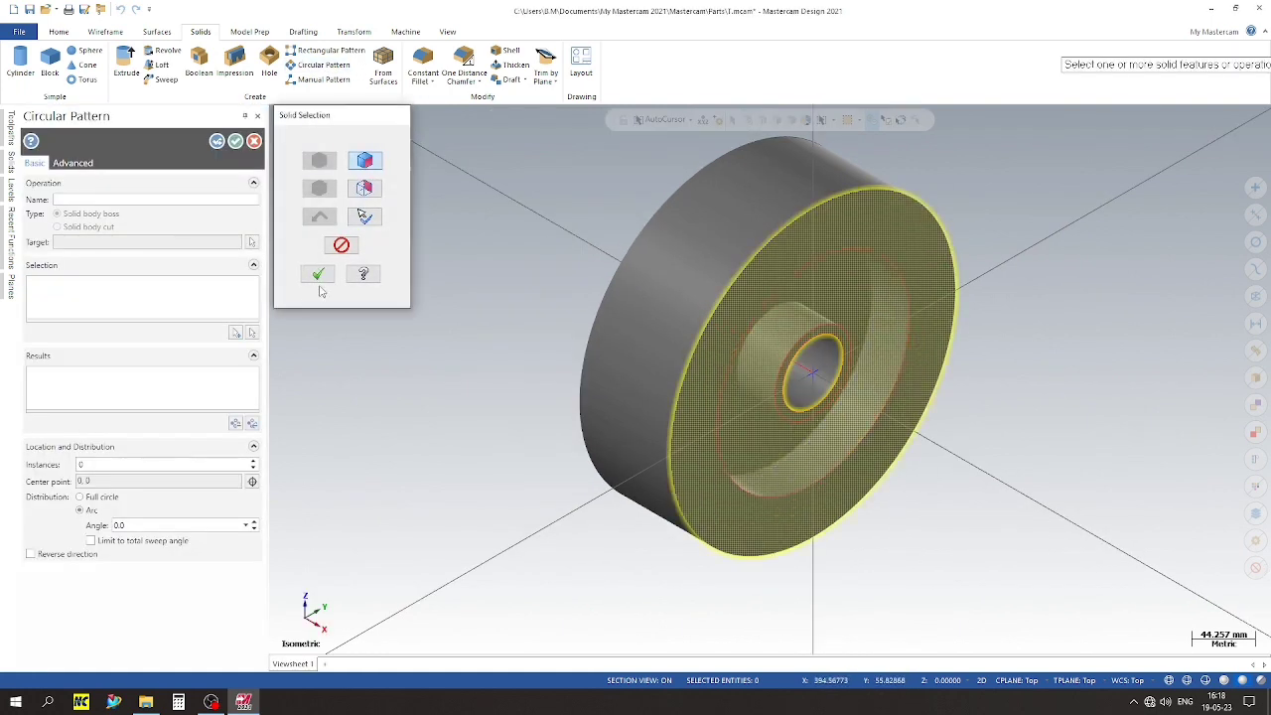
{"action": "key", "text": "Return"}
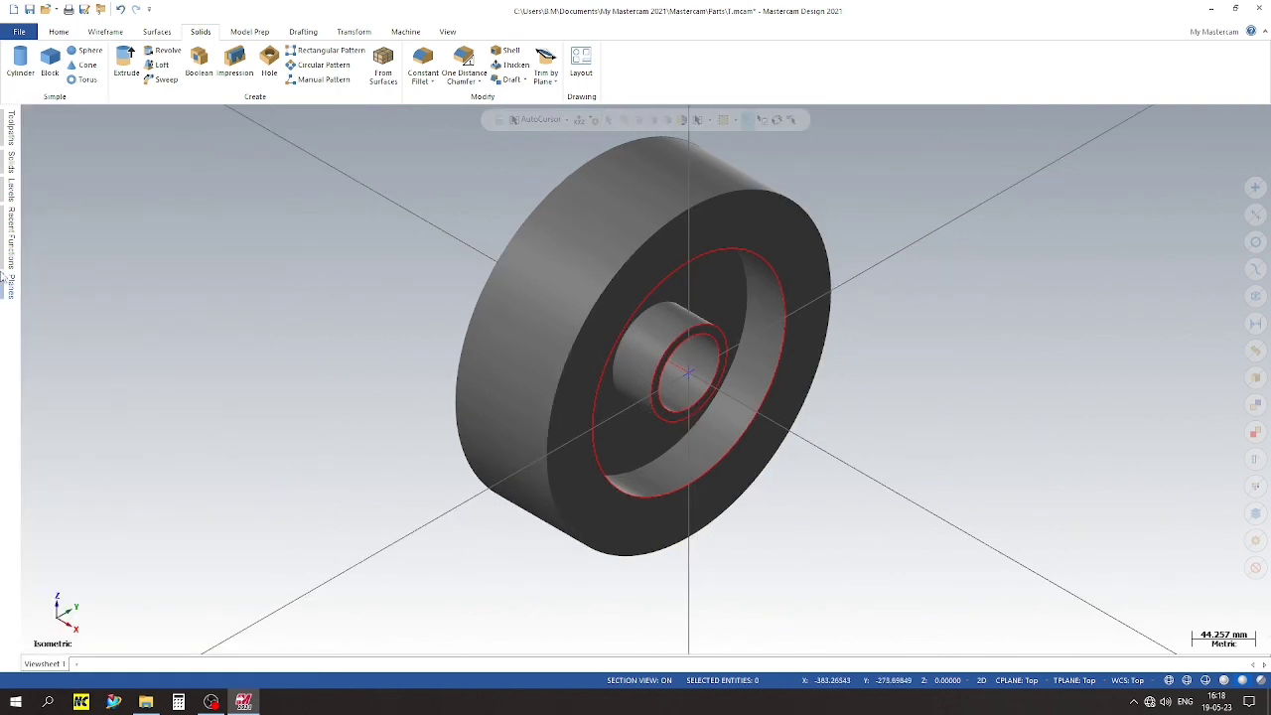
{"action": "left_click", "coordinate": [6, 285]}
{"action": "left_click", "coordinate": [19, 169]}
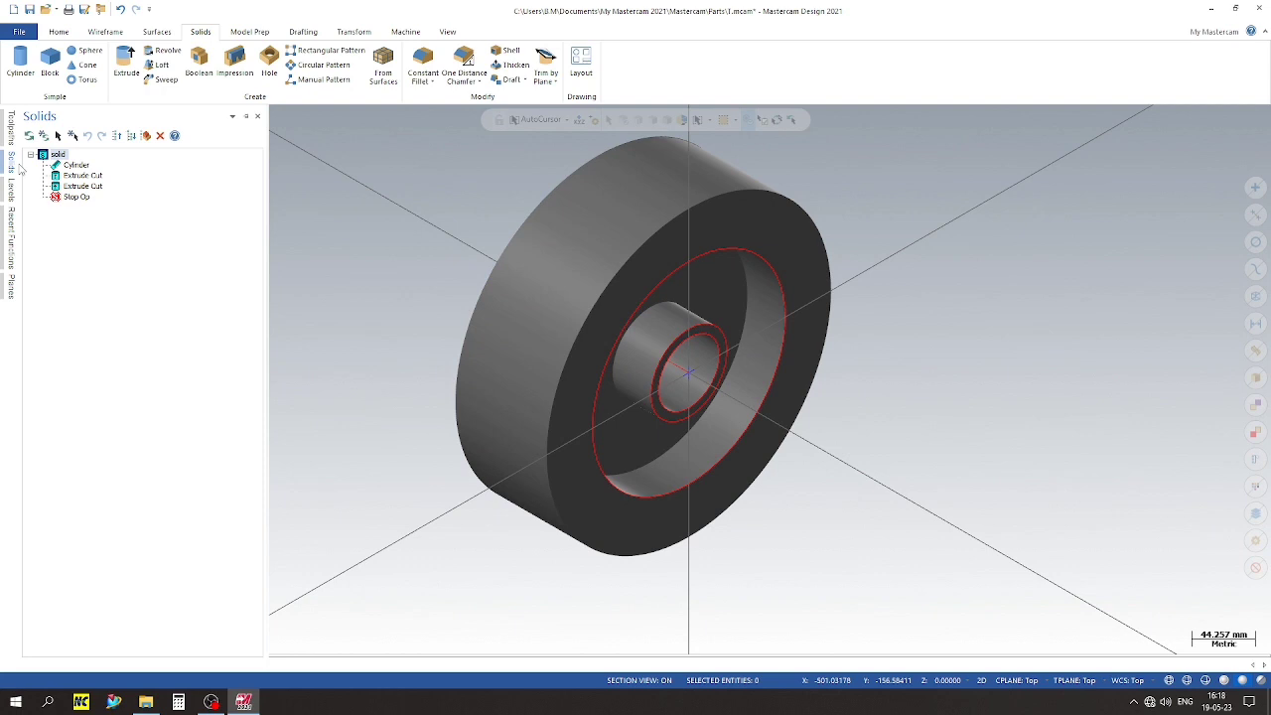
{"action": "left_click", "coordinate": [79, 186]}
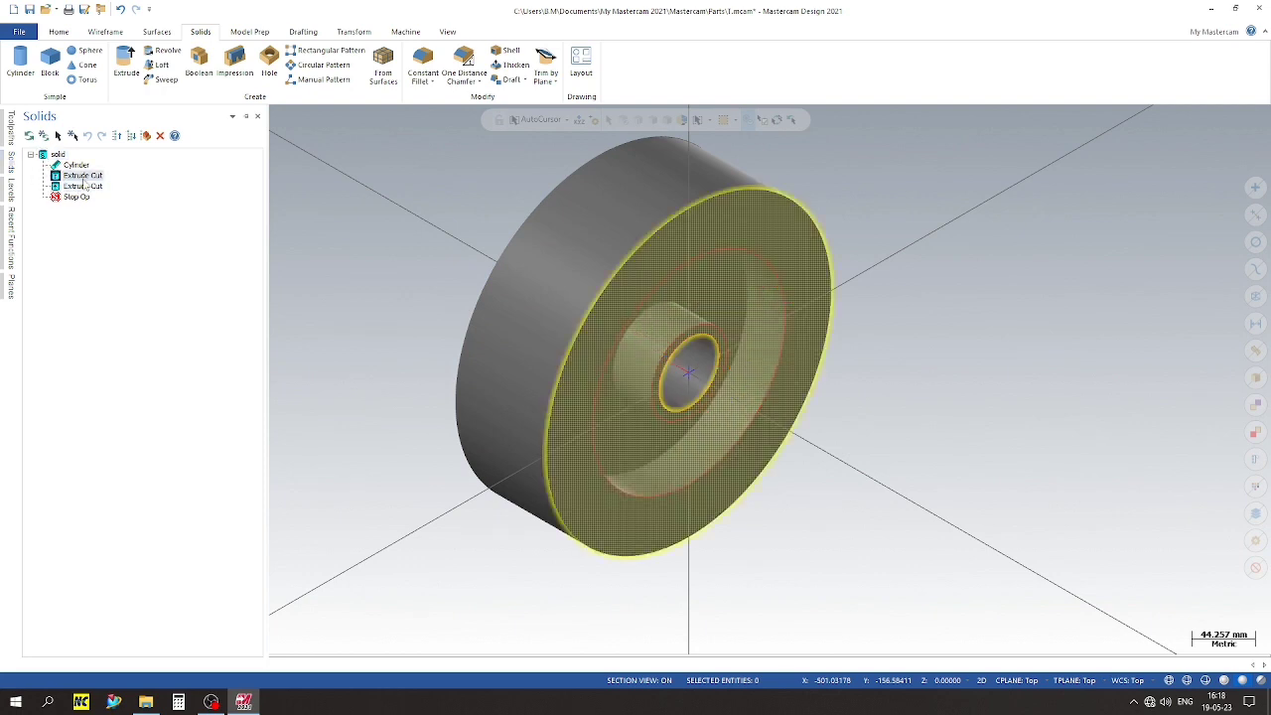
{"action": "right_click", "coordinate": [84, 177]}
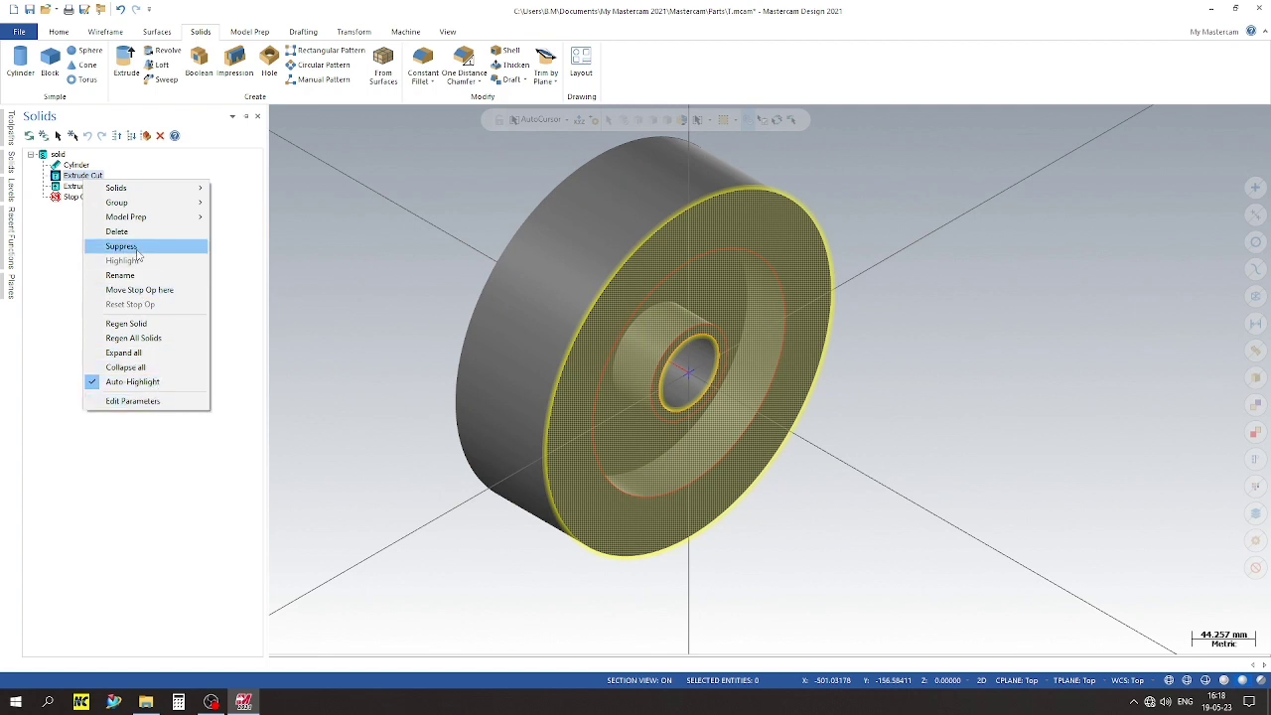
{"action": "mouse_move", "coordinate": [126, 216]}
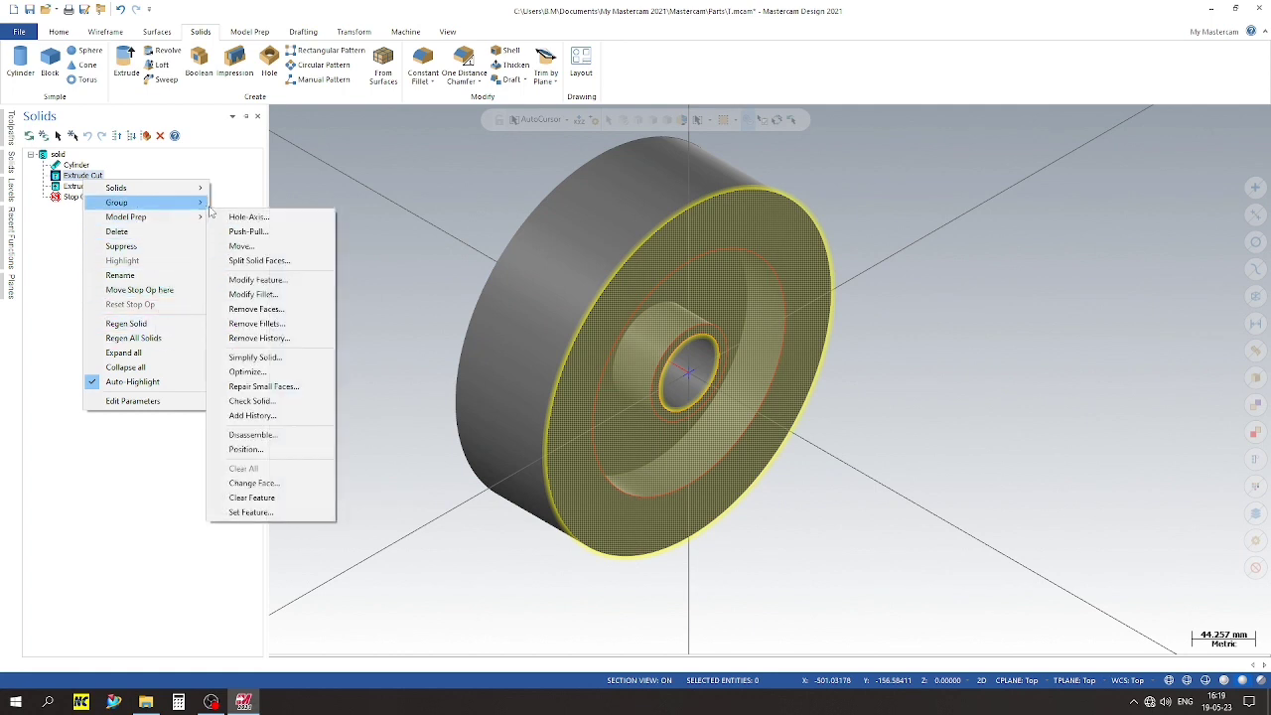
Select the large groove circle and the two hub circles on the front face
{"action": "left_click", "coordinate": [396, 221]}
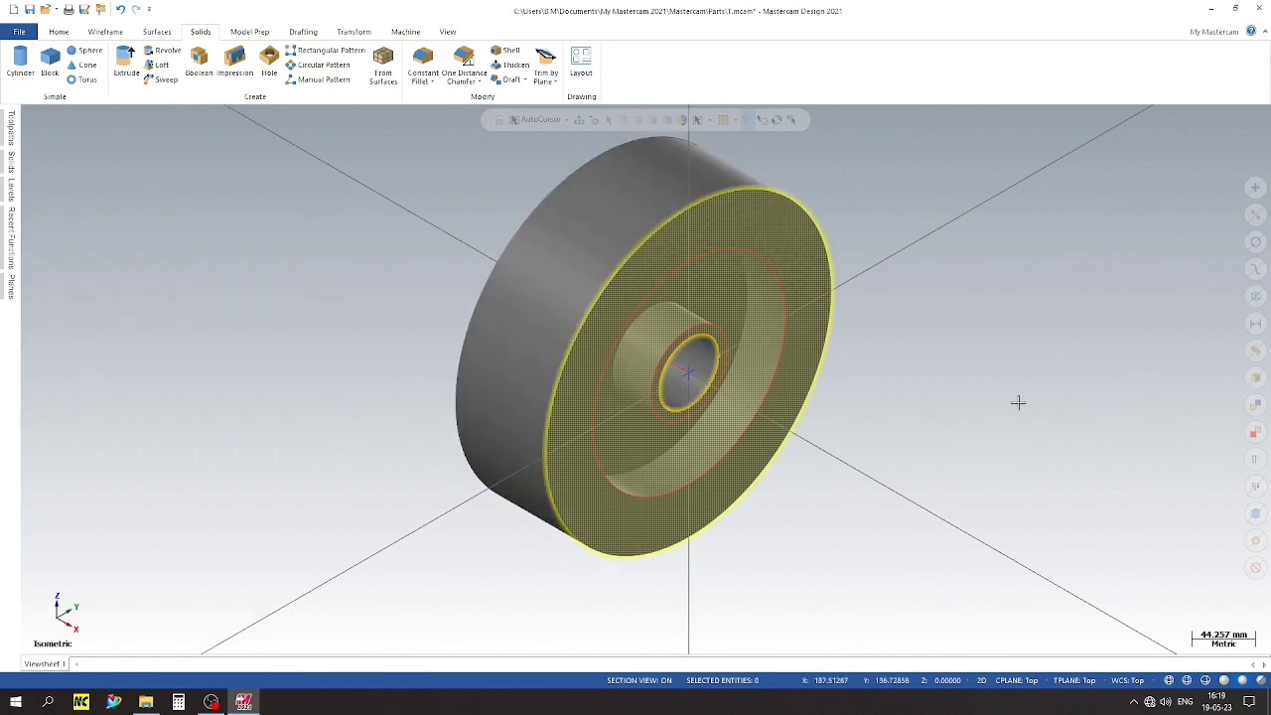
{"action": "left_click", "coordinate": [525, 269]}
{"action": "left_click", "coordinate": [1229, 346]}
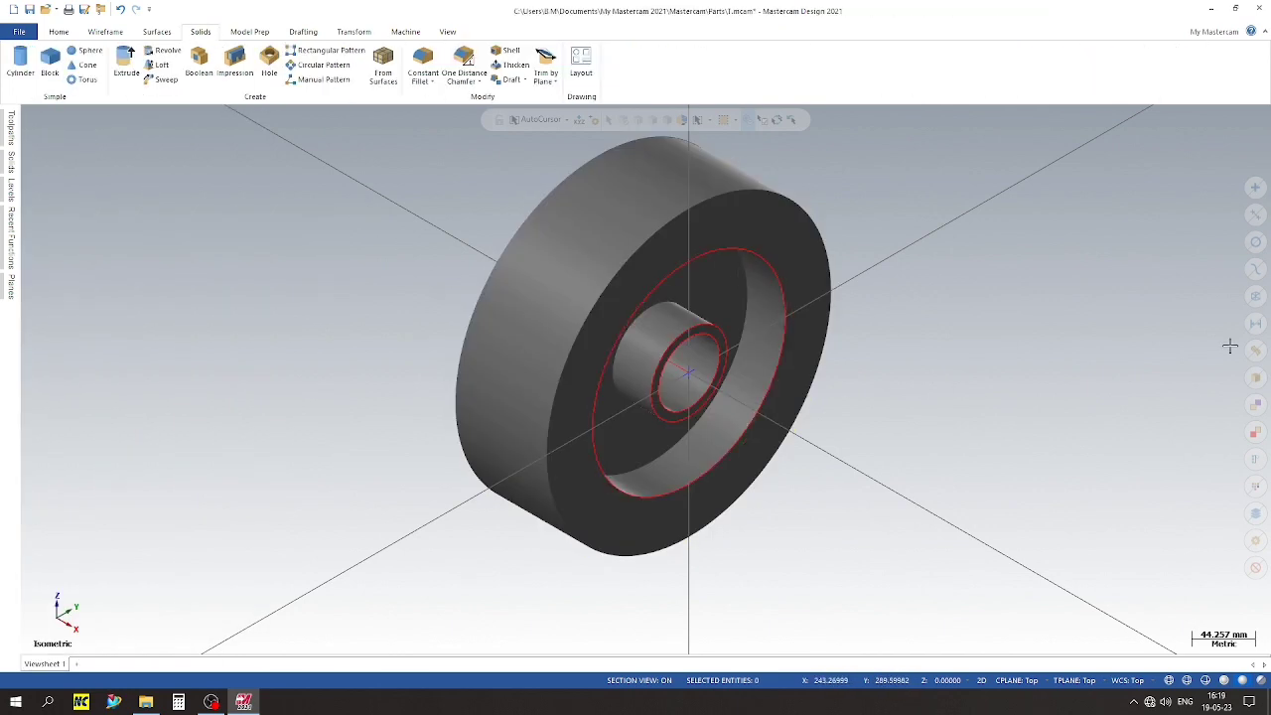
{"action": "scroll", "coordinate": [823, 270], "scroll_direction": "up", "scroll_amount": 1}
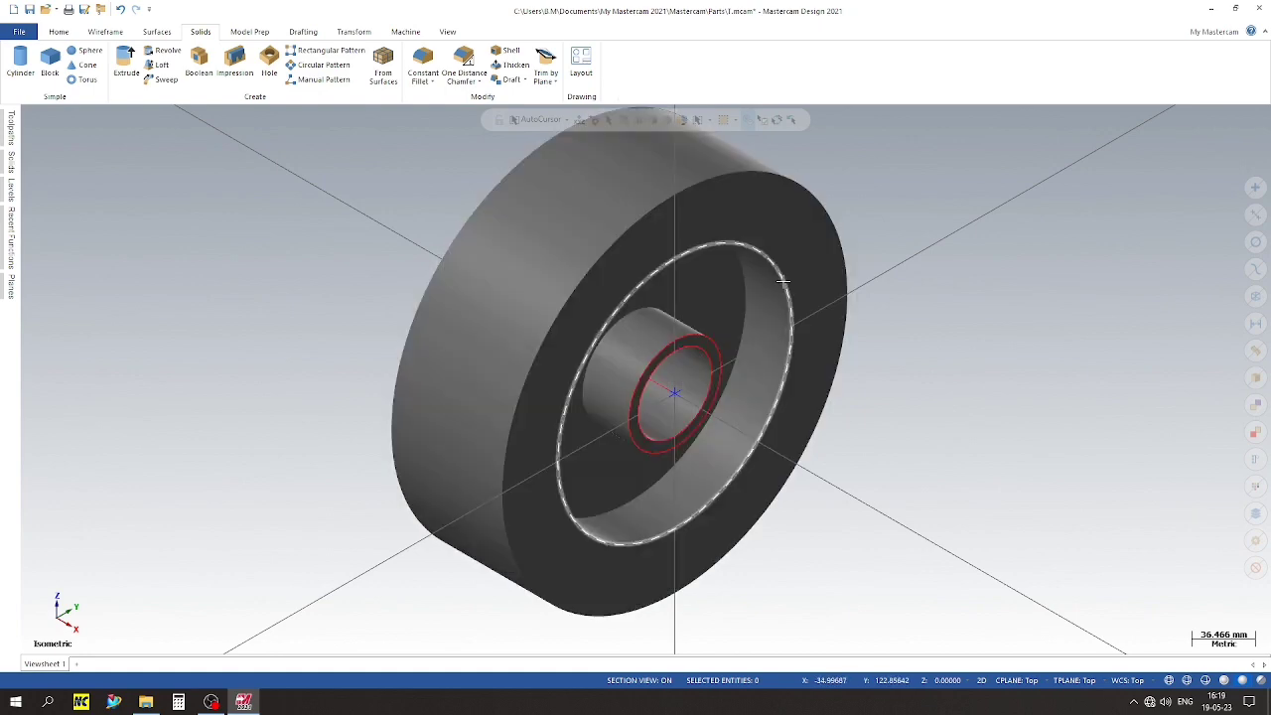
{"action": "left_click", "coordinate": [745, 310]}
{"action": "left_click", "coordinate": [675, 336]}
{"action": "left_click", "coordinate": [675, 349]}
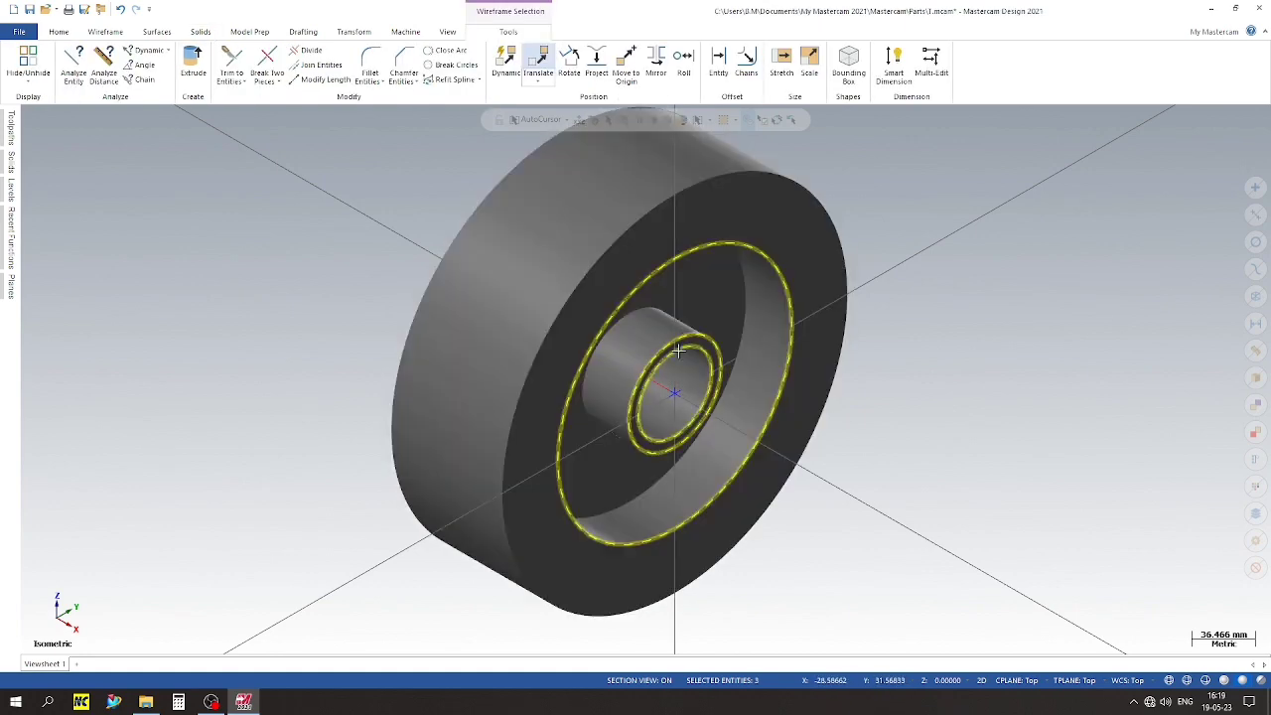
Mirror the three circles through the hub centre onto the pulley's back face
{"action": "left_click", "coordinate": [656, 60]}
{"action": "mouse_move", "coordinate": [1078, 505]}
{"action": "middle_mouse_down"}
{"action": "mouse_move", "coordinate": [1019, 468]}
{"action": "mouse_move", "coordinate": [1064, 488]}
{"action": "middle_mouse_up"}
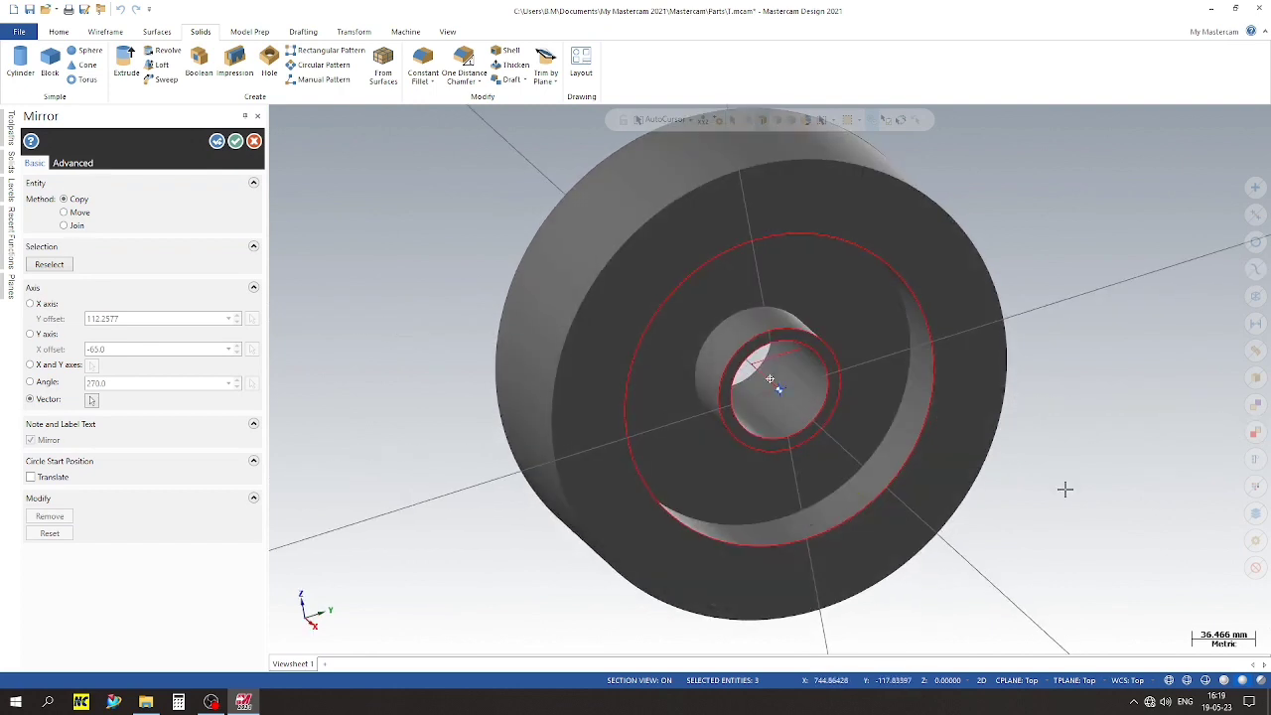
{"action": "left_click", "coordinate": [780, 359]}
{"action": "left_click", "coordinate": [238, 144]}
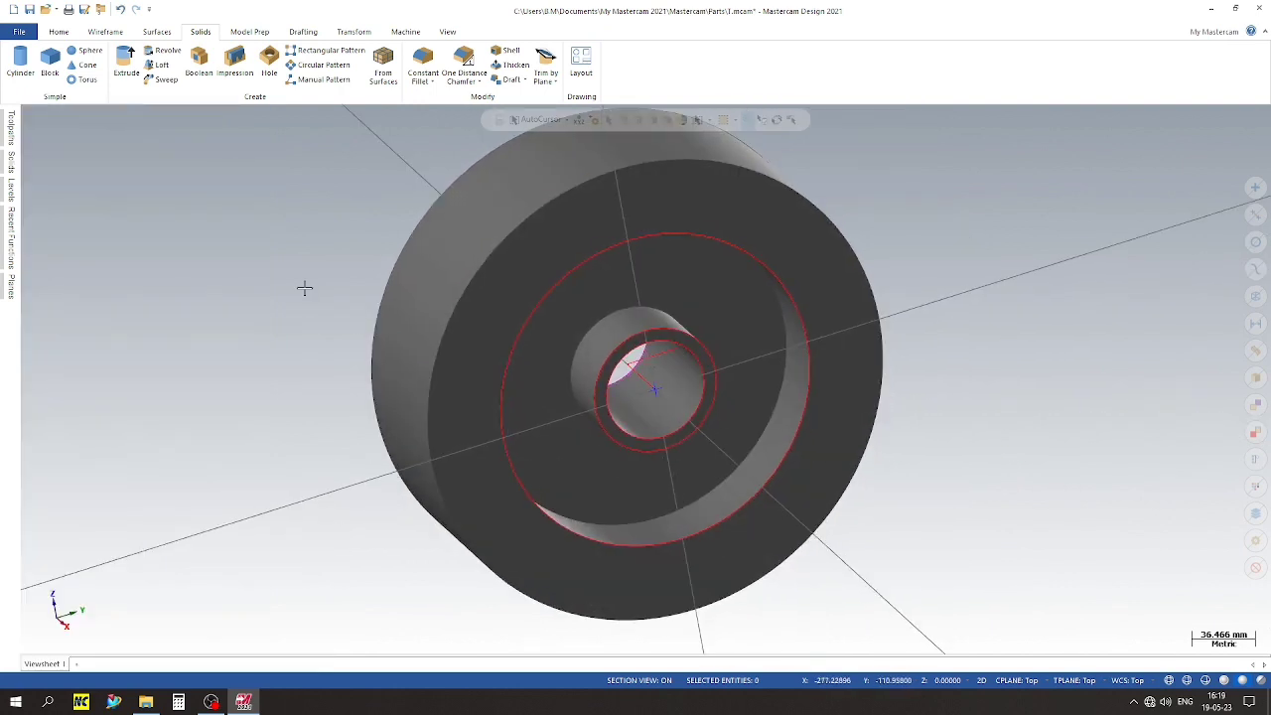
{"action": "middle_click_drag", "start_coordinate": [304, 287], "coordinate": [645, 378]}
{"action": "scroll", "coordinate": [304, 295], "scroll_direction": "up", "scroll_amount": 2}
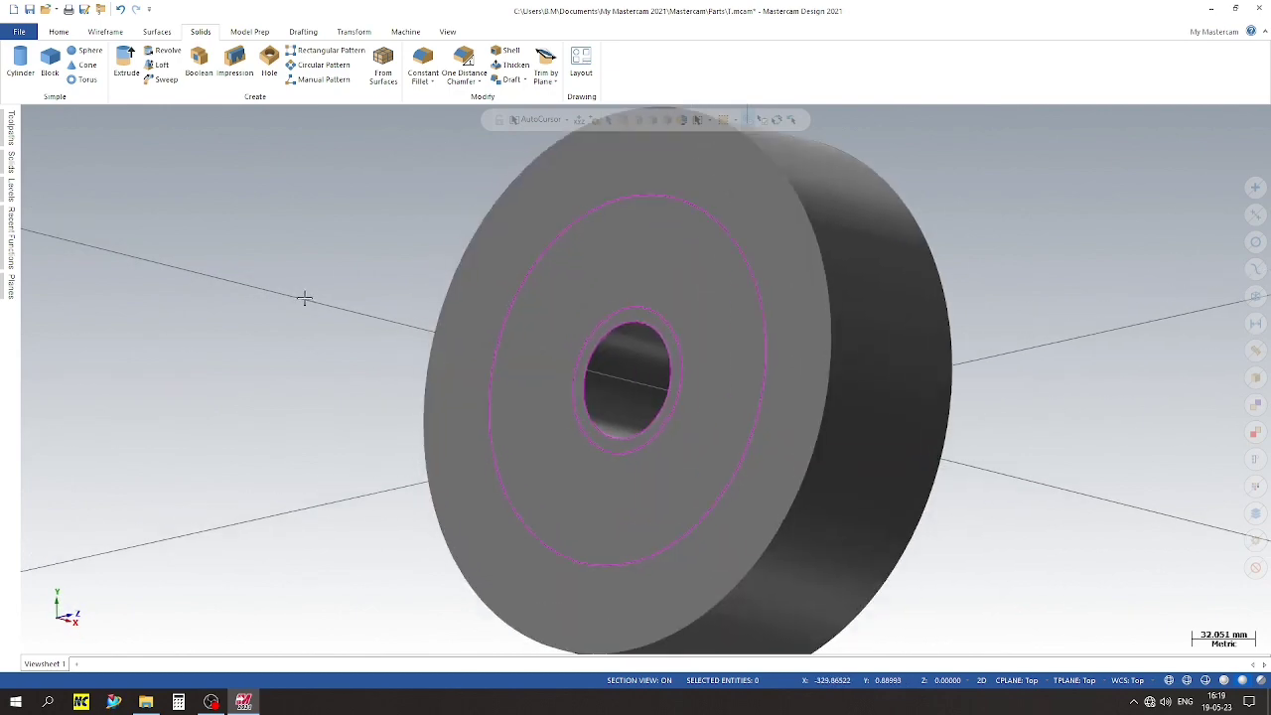
Extrude-cut the ring between the outer and inner mirrored circles 37.5 deep into the solid
{"action": "left_click", "coordinate": [126, 61]}
{"action": "left_click", "coordinate": [745, 194]}
{"action": "left_click", "coordinate": [758, 312]}
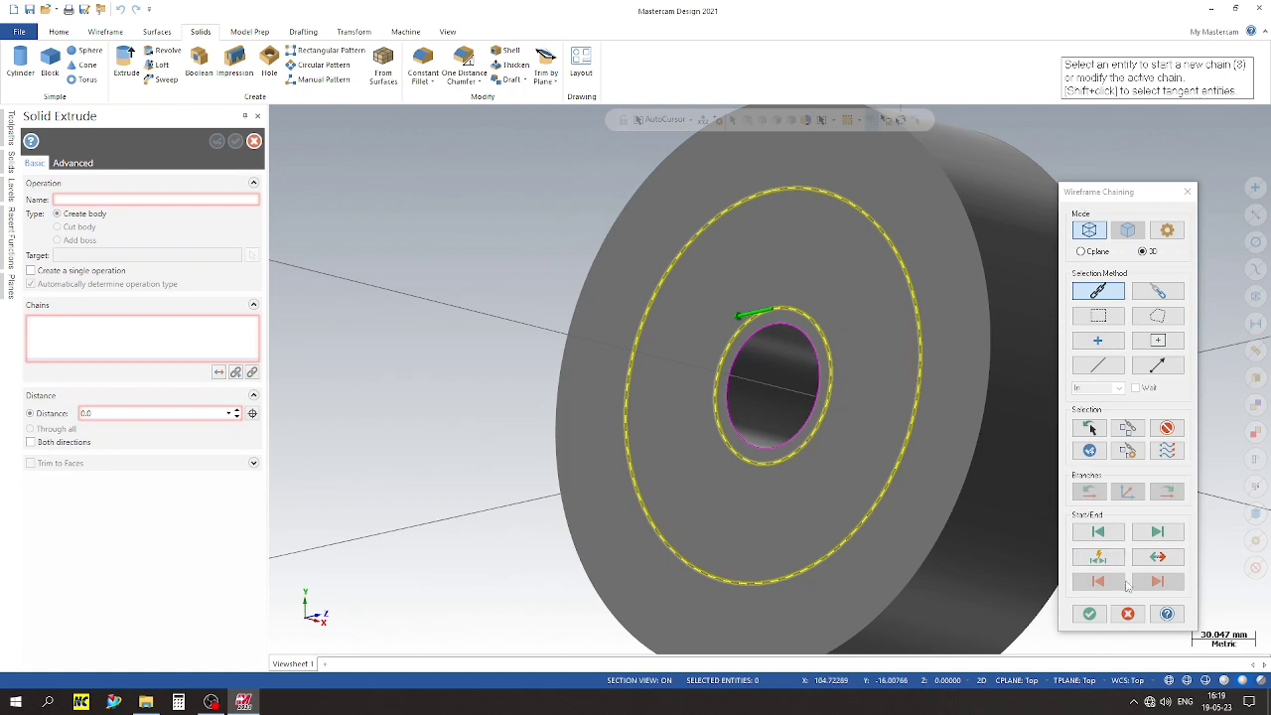
{"action": "left_click", "coordinate": [1089, 613]}
{"action": "left_click", "coordinate": [218, 372]}
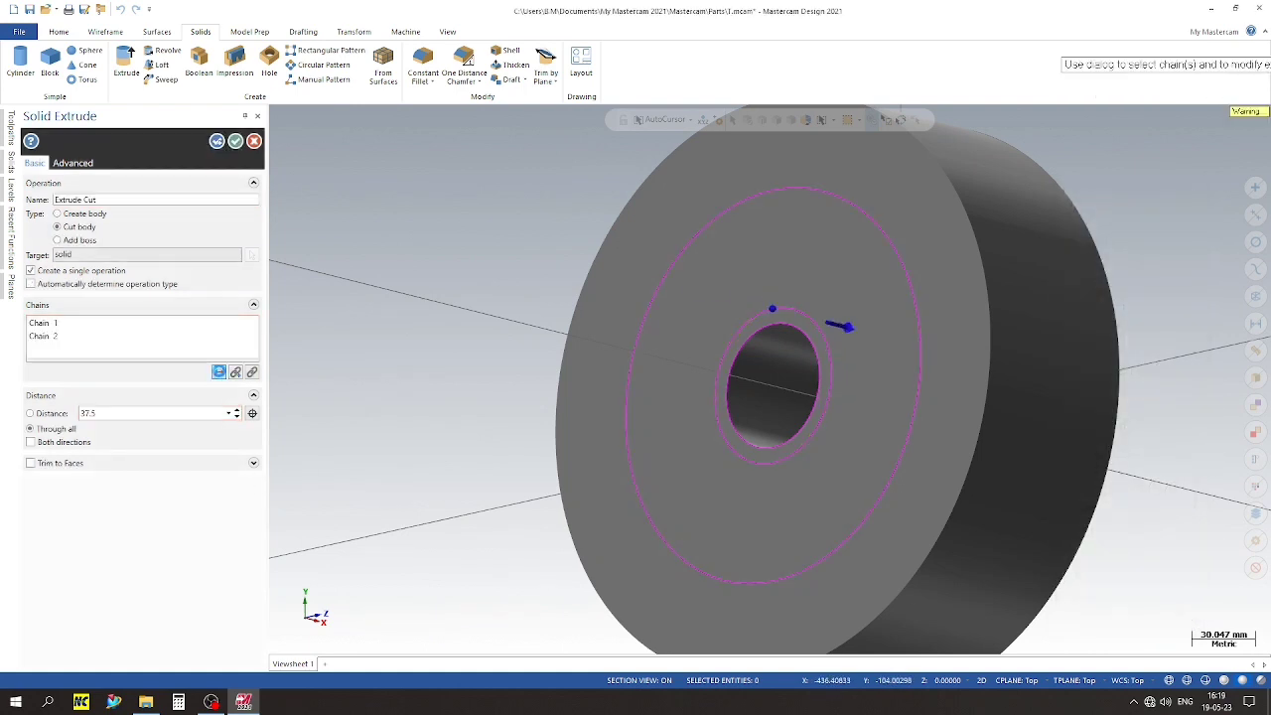
{"action": "left_click", "coordinate": [78, 228]}
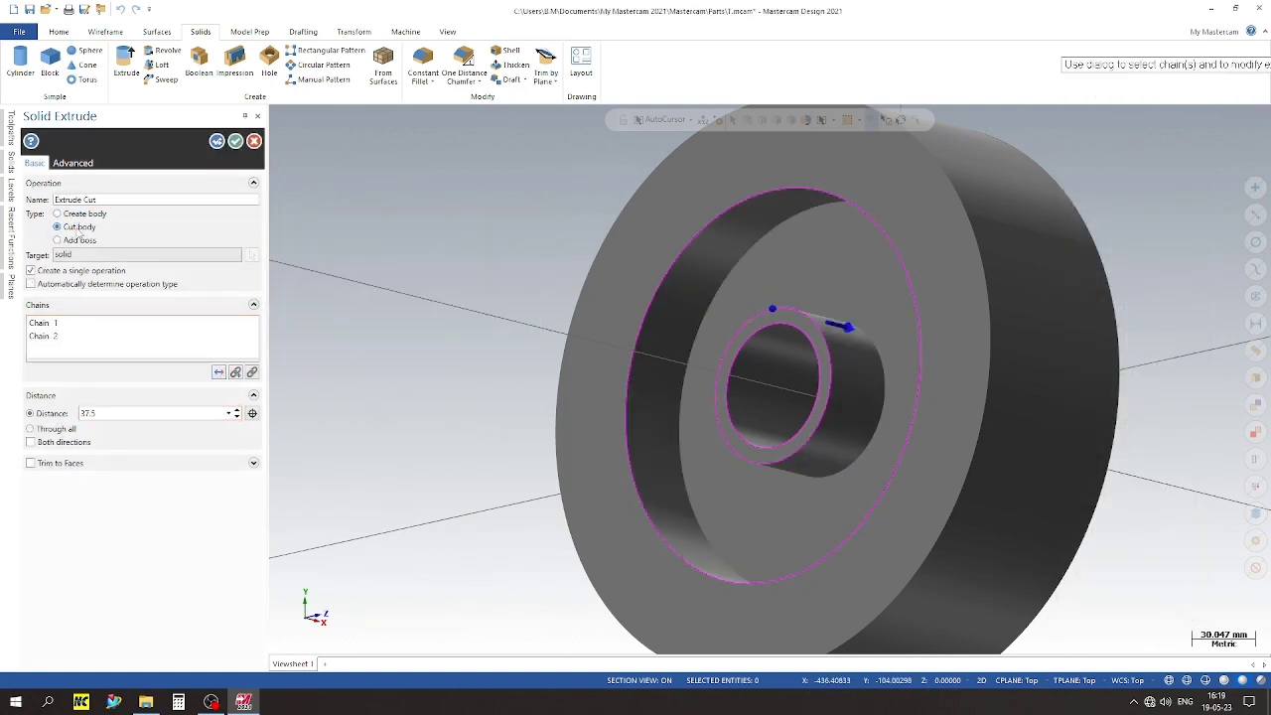
{"action": "mouse_move", "coordinate": [571, 300]}
{"action": "middle_mouse_down"}
{"action": "mouse_move", "coordinate": [427, 355]}
{"action": "mouse_move", "coordinate": [439, 308]}
{"action": "middle_mouse_up"}
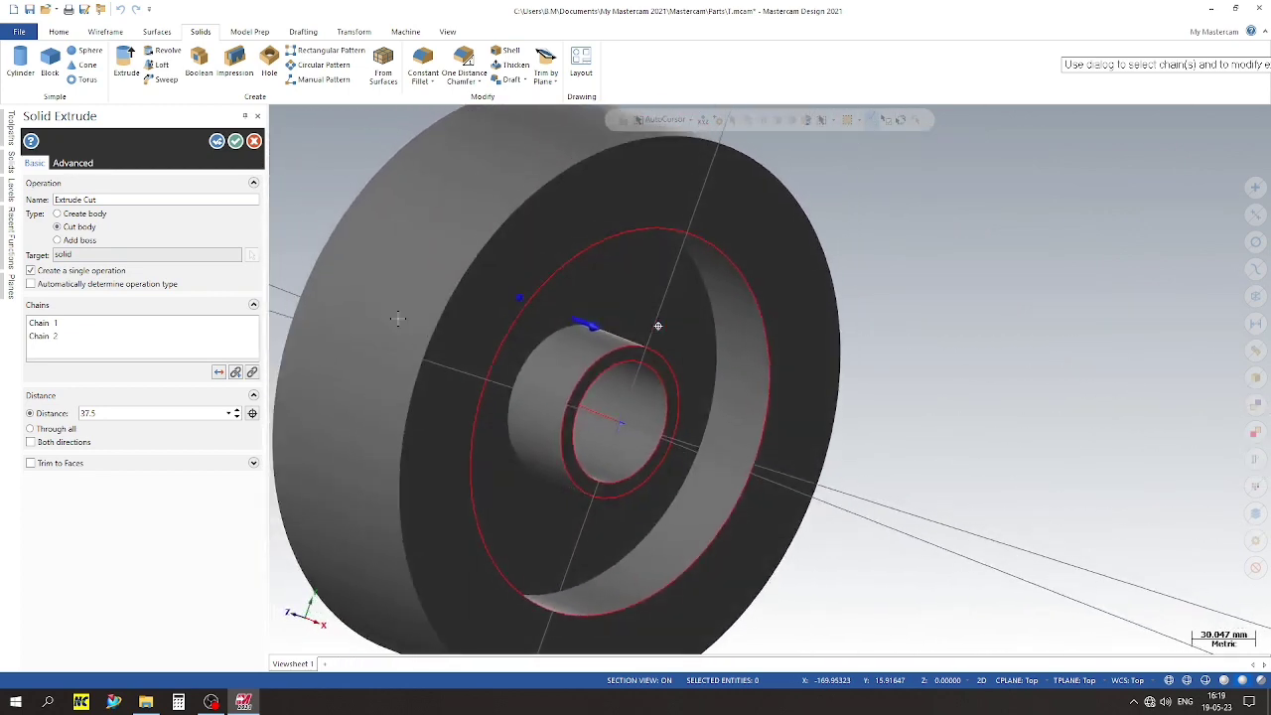
{"action": "left_click", "coordinate": [234, 142]}
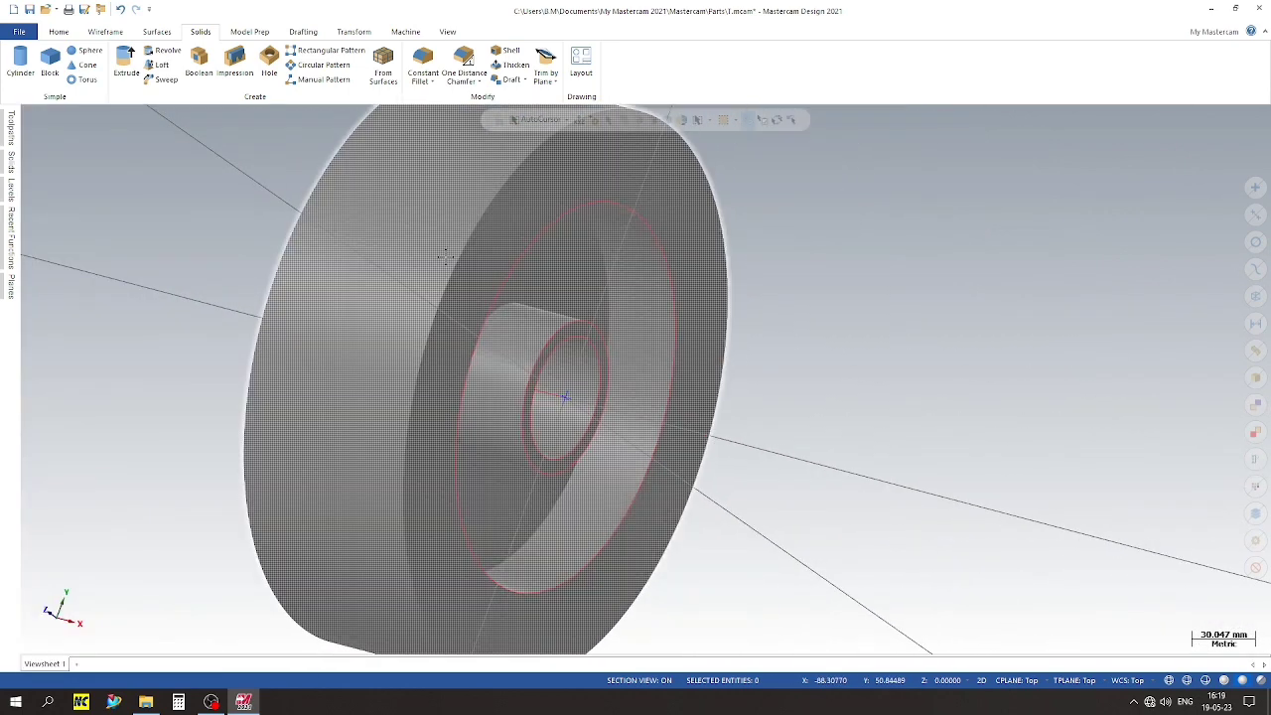
Move the pulley solid to level 2, make level 2 active and hide level 1
{"action": "left_click", "coordinate": [429, 252]}
{"action": "right_click", "coordinate": [443, 259]}
{"action": "left_click", "coordinate": [576, 238]}
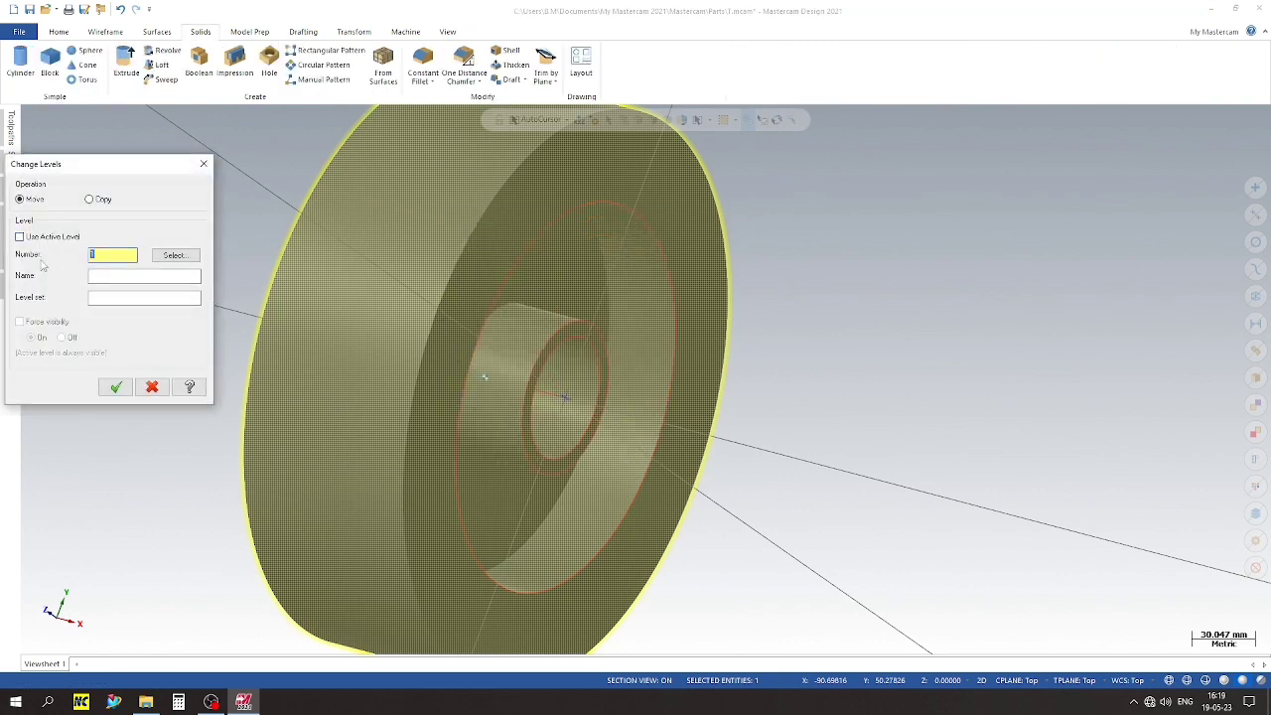
{"action": "key", "text": "Return"}
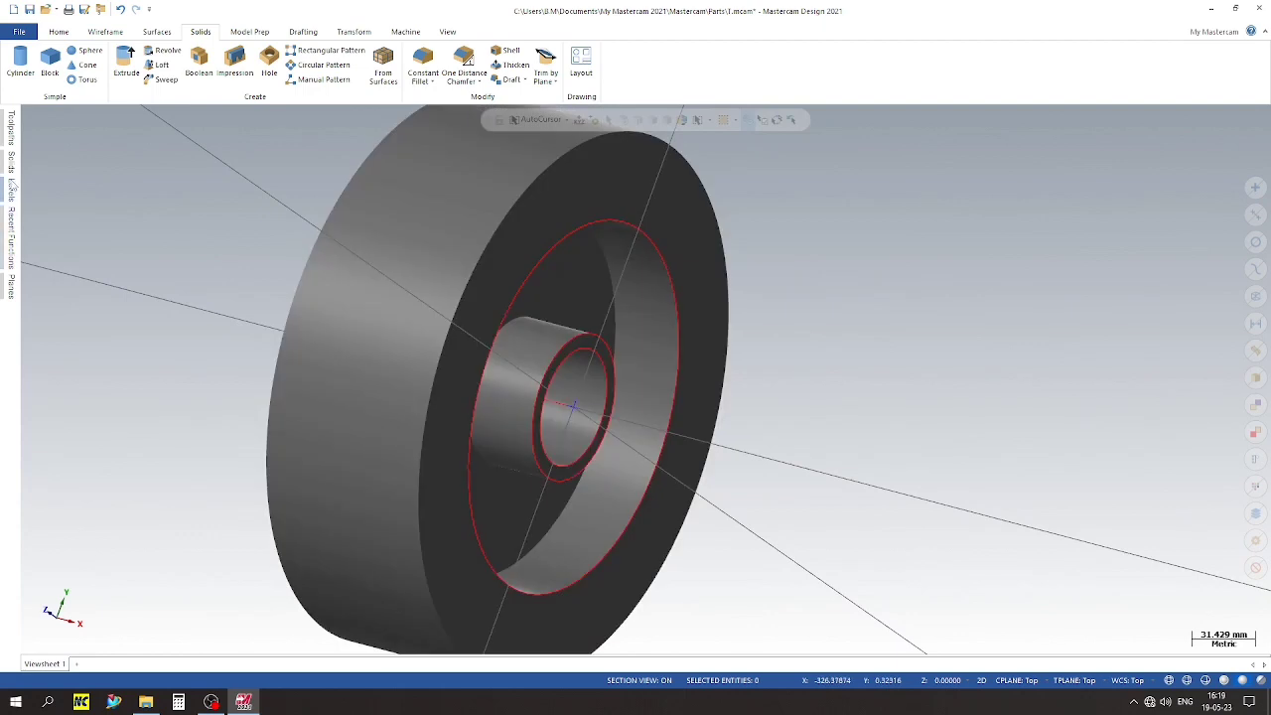
{"action": "left_click", "coordinate": [10, 206]}
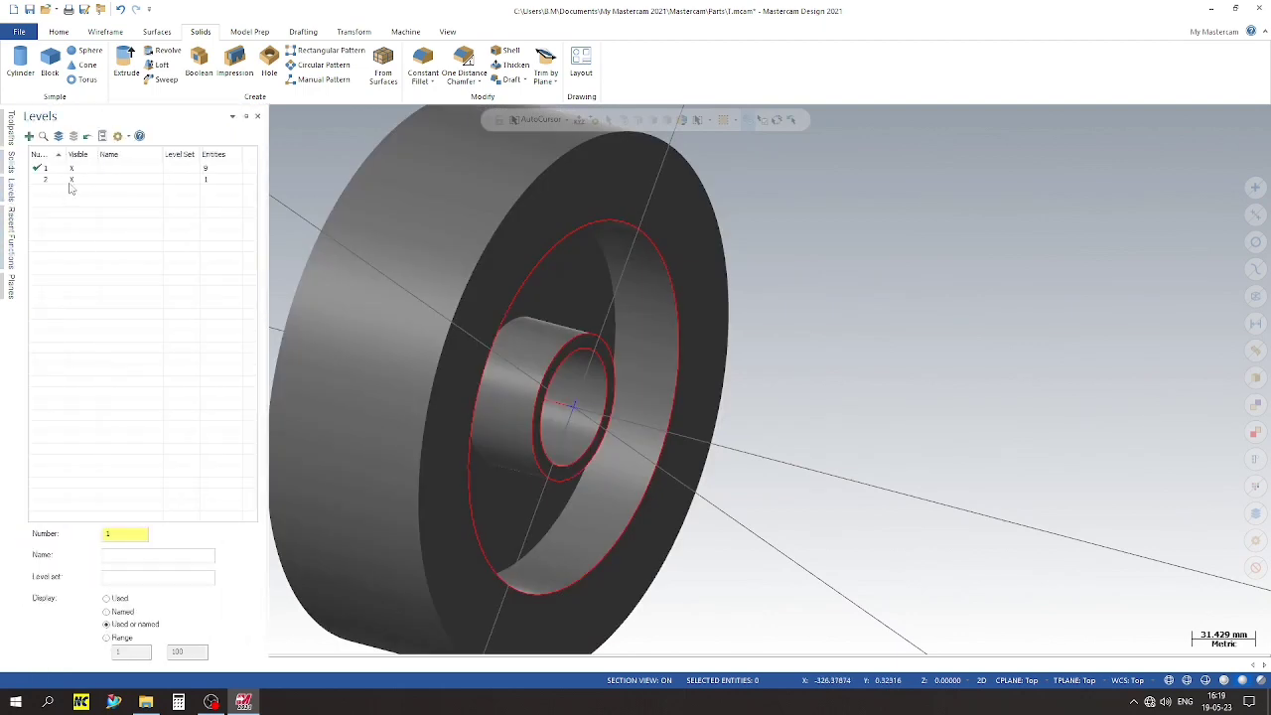
{"action": "left_click", "coordinate": [44, 178]}
{"action": "left_click", "coordinate": [72, 167]}
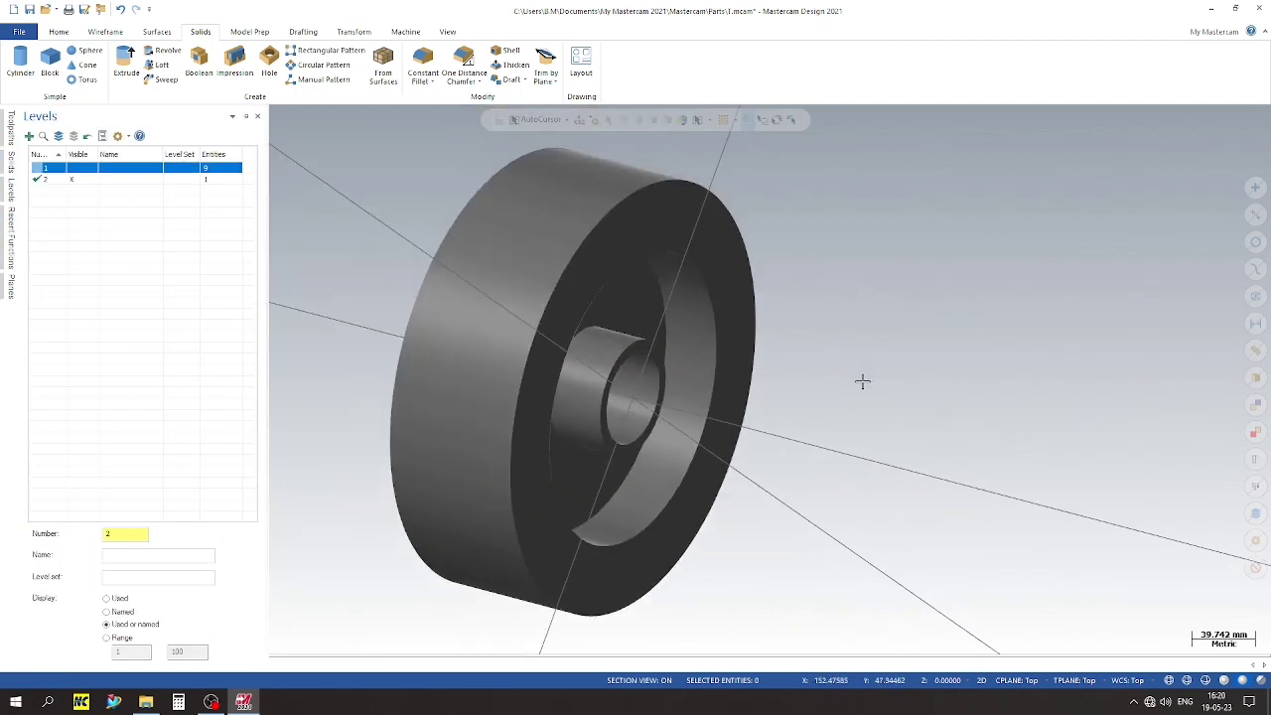
Orbit around the finished pulley and switch to the Isometric view
{"action": "middle_click_drag", "start_coordinate": [862, 382], "coordinate": [594, 270]}
{"action": "scroll", "coordinate": [594, 269], "scroll_direction": "up", "scroll_amount": 1}
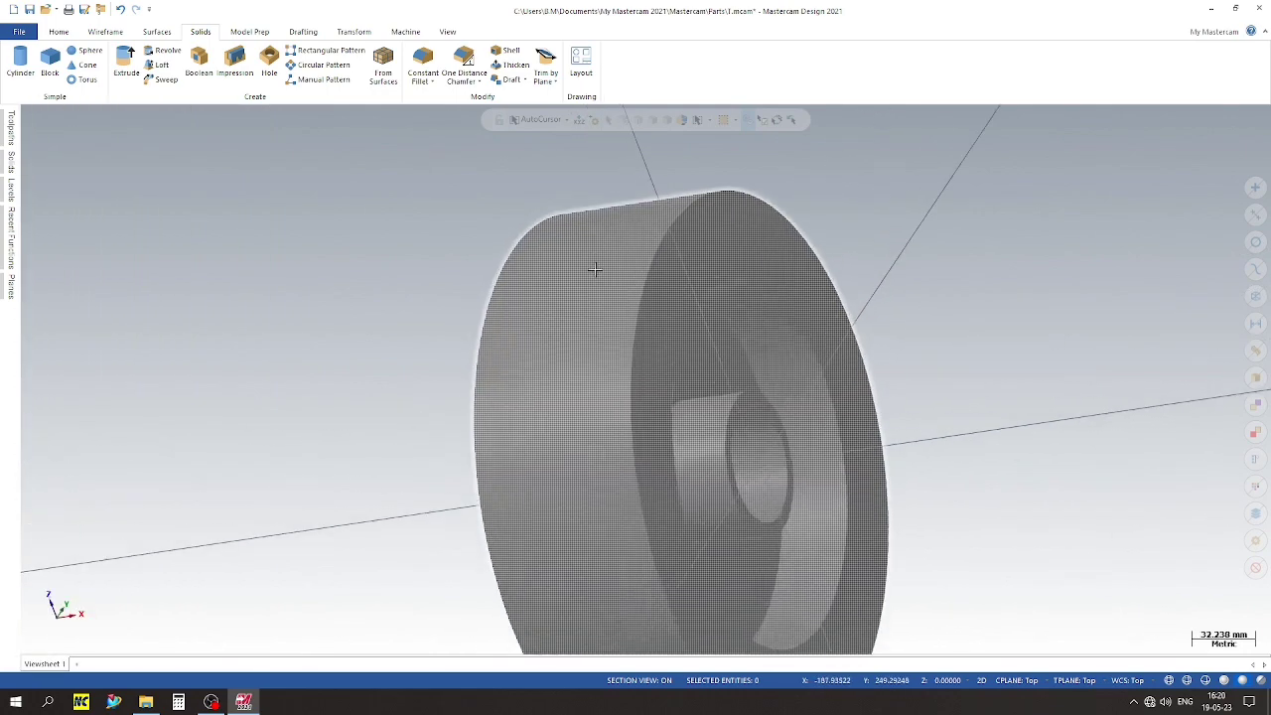
{"action": "scroll", "coordinate": [593, 269], "scroll_direction": "down", "scroll_amount": 3}
{"action": "right_click", "coordinate": [757, 266]}
{"action": "left_click", "coordinate": [830, 353]}
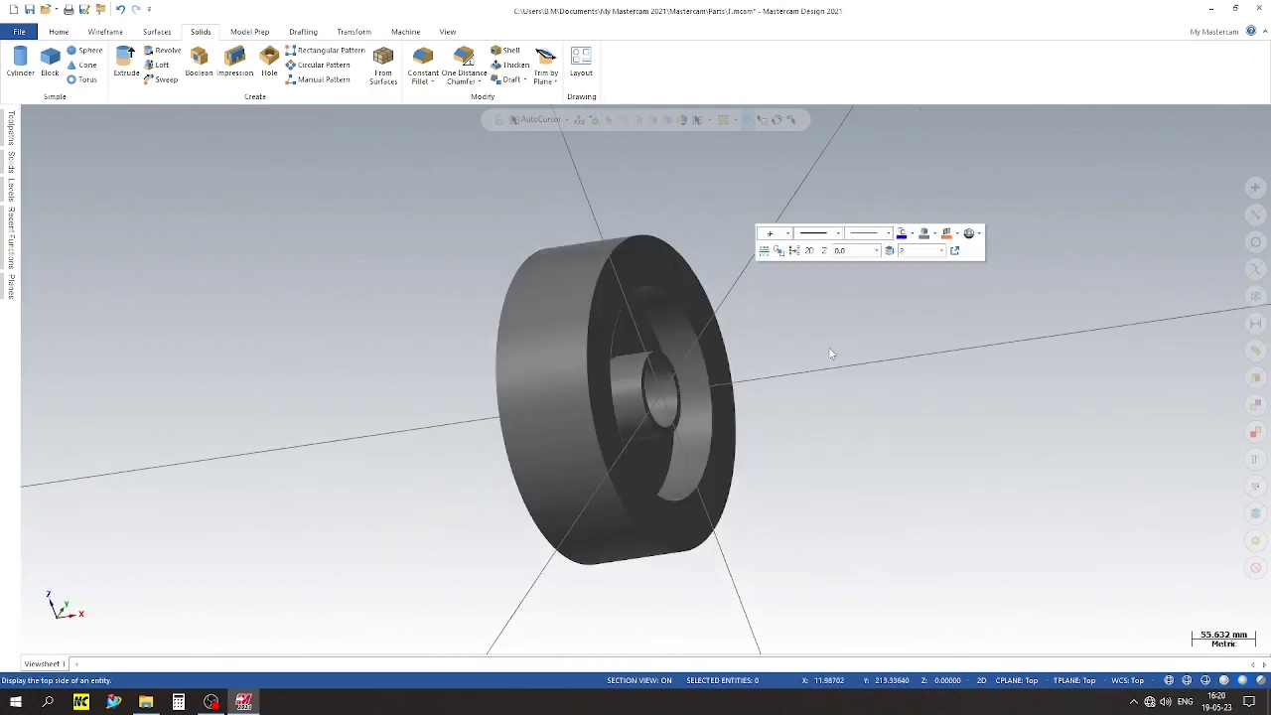
{"action": "right_click", "coordinate": [900, 295]}
{"action": "left_click", "coordinate": [928, 416]}
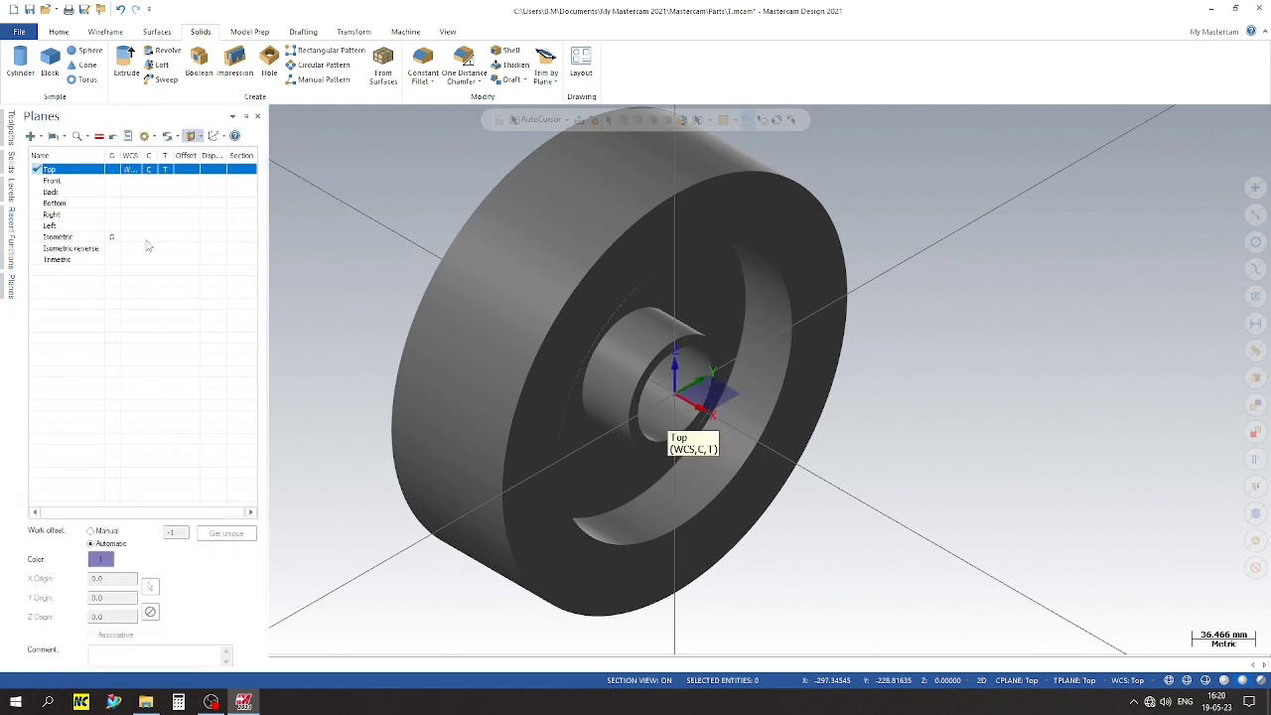
Section the pulley on the Top plane, view it from Top, and start Line Endpoints
{"action": "left_click", "coordinate": [238, 173]}
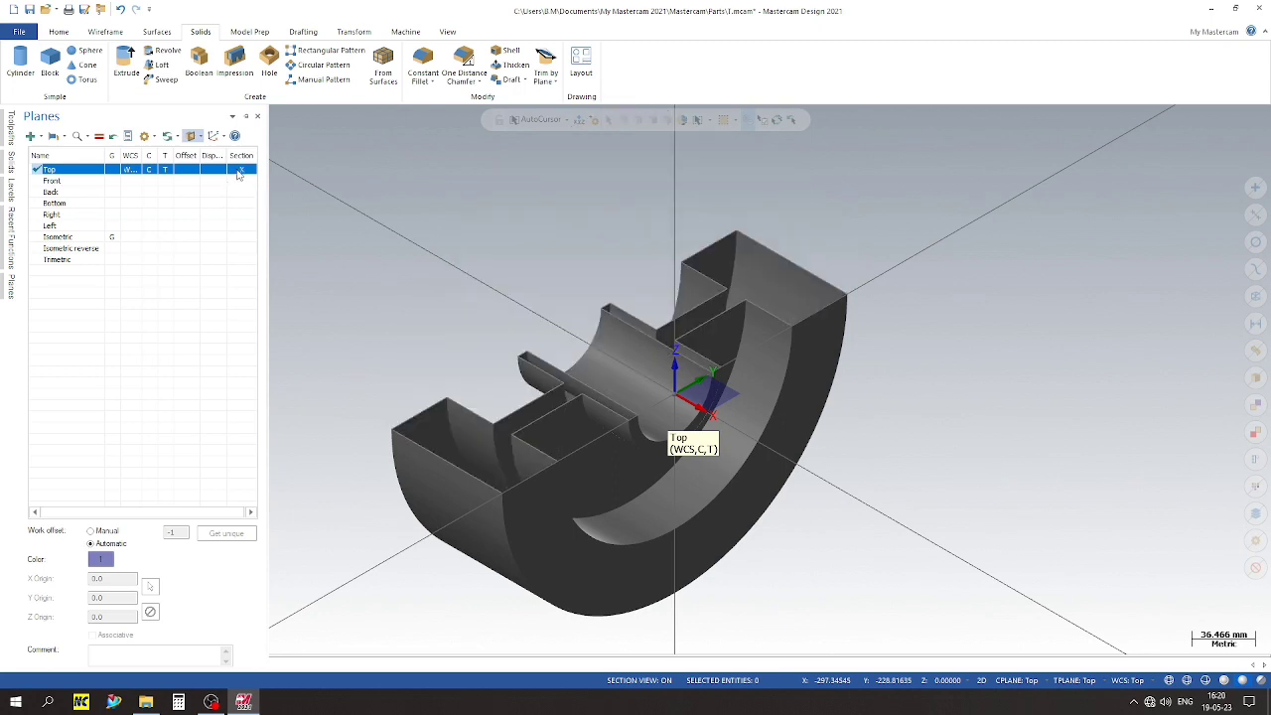
{"action": "right_click", "coordinate": [510, 230]}
{"action": "left_click", "coordinate": [540, 303]}
{"action": "scroll", "coordinate": [709, 480], "scroll_direction": "down", "scroll_amount": 2}
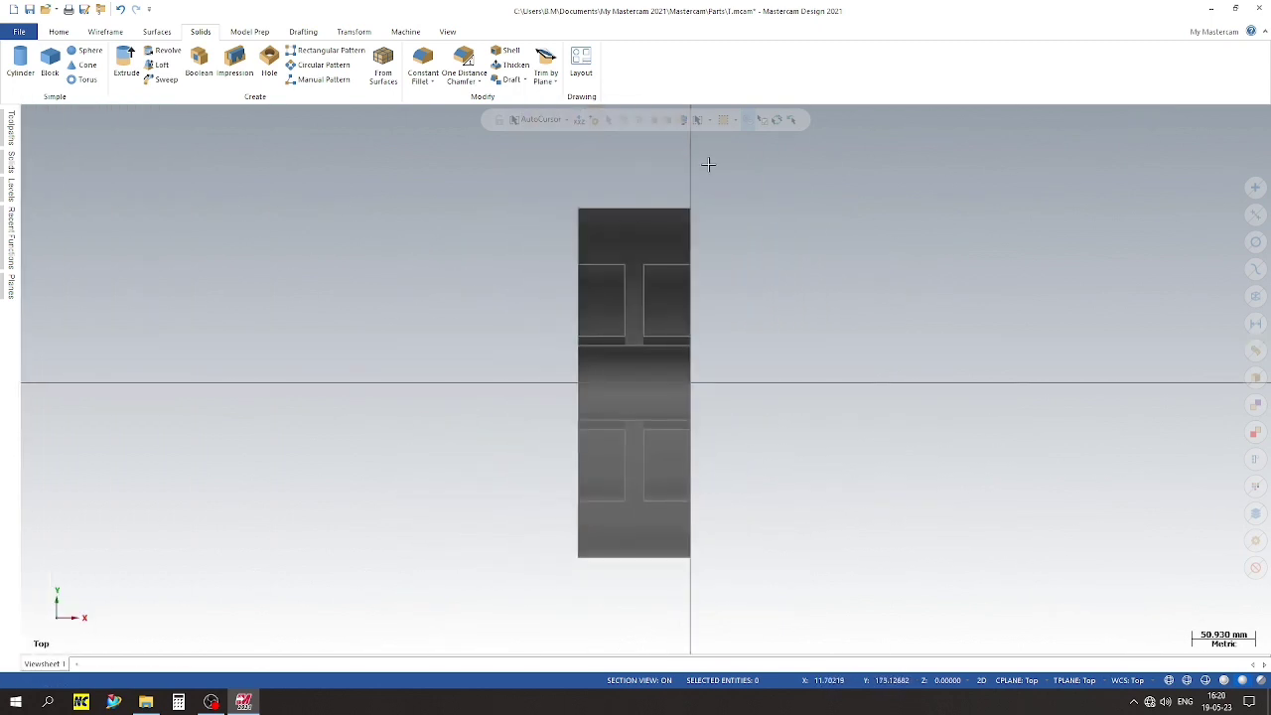
{"action": "scroll", "coordinate": [709, 165], "scroll_direction": "up", "scroll_amount": 2}
{"action": "scroll", "coordinate": [503, 234], "scroll_direction": "down", "scroll_amount": 1}
{"action": "scroll", "coordinate": [359, 316], "scroll_direction": "up", "scroll_amount": 1}
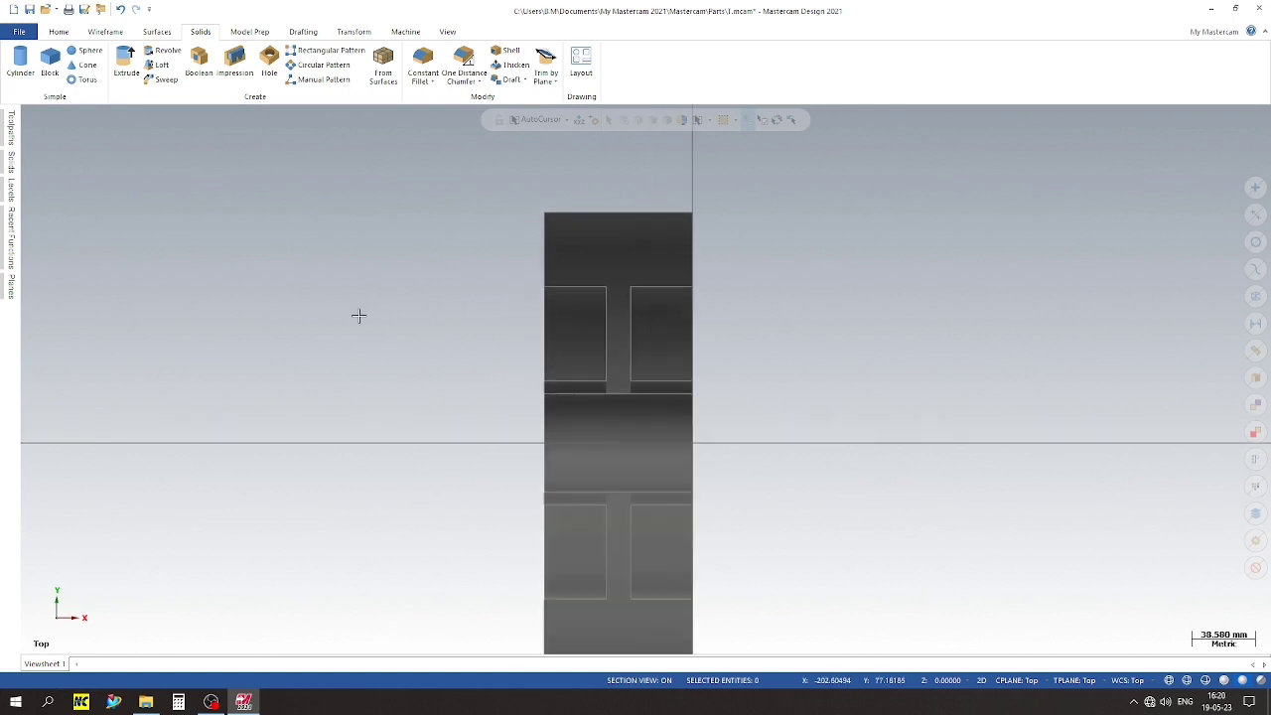
{"action": "left_click", "coordinate": [105, 31]}
{"action": "left_click", "coordinate": [95, 65]}
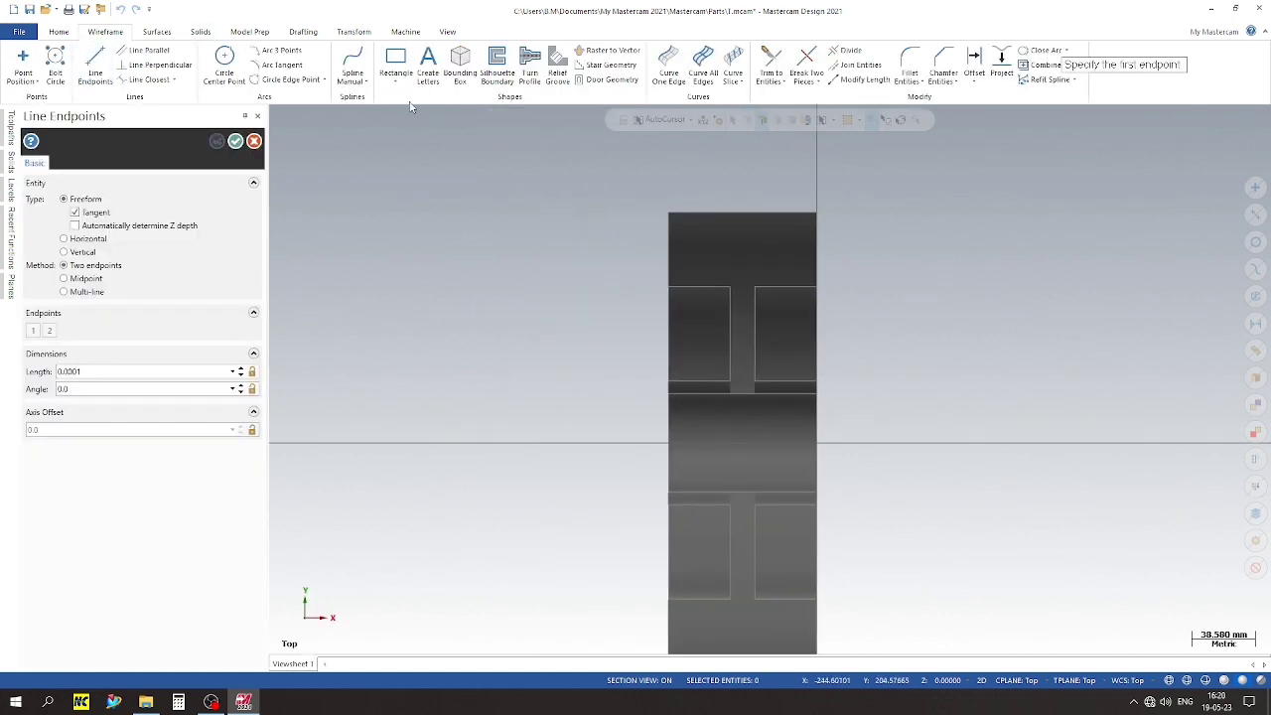
Cancel the line and try Rectangular Shapes from the part's top-left corner, then cancel it
{"action": "key", "text": "Escape"}
{"action": "left_click", "coordinate": [396, 81]}
{"action": "left_click", "coordinate": [412, 98]}
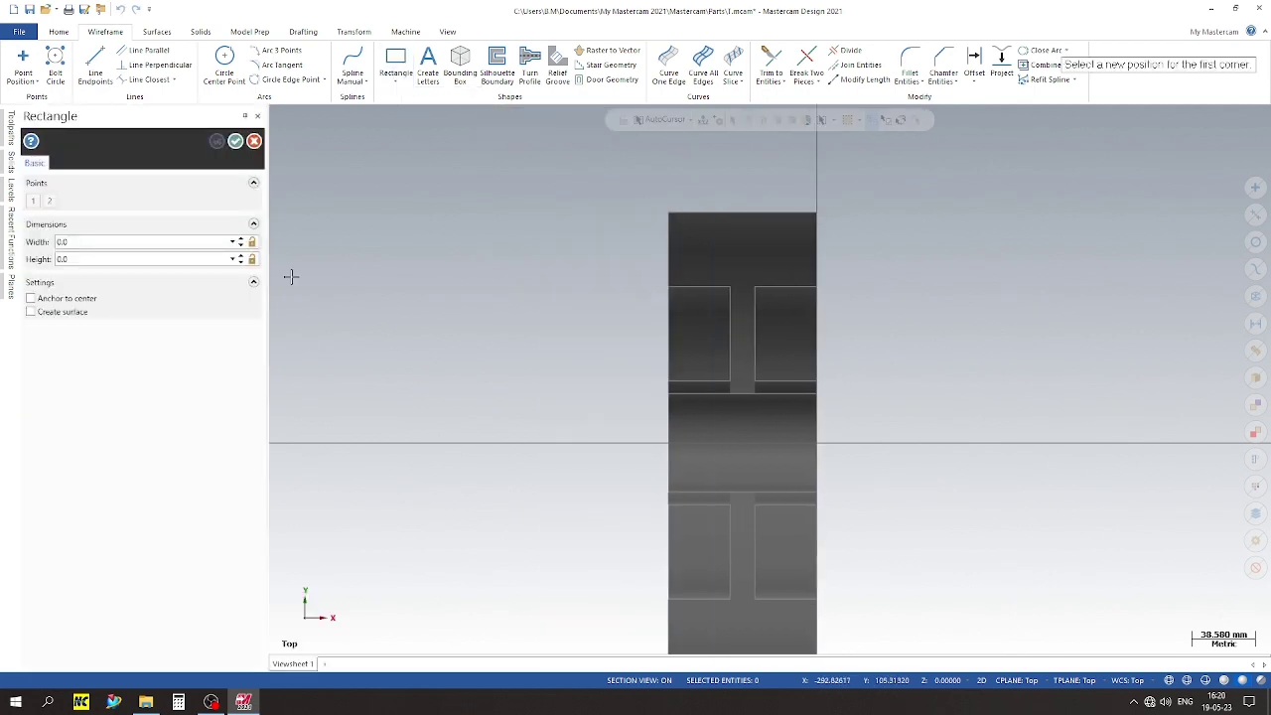
{"action": "left_click", "coordinate": [395, 79]}
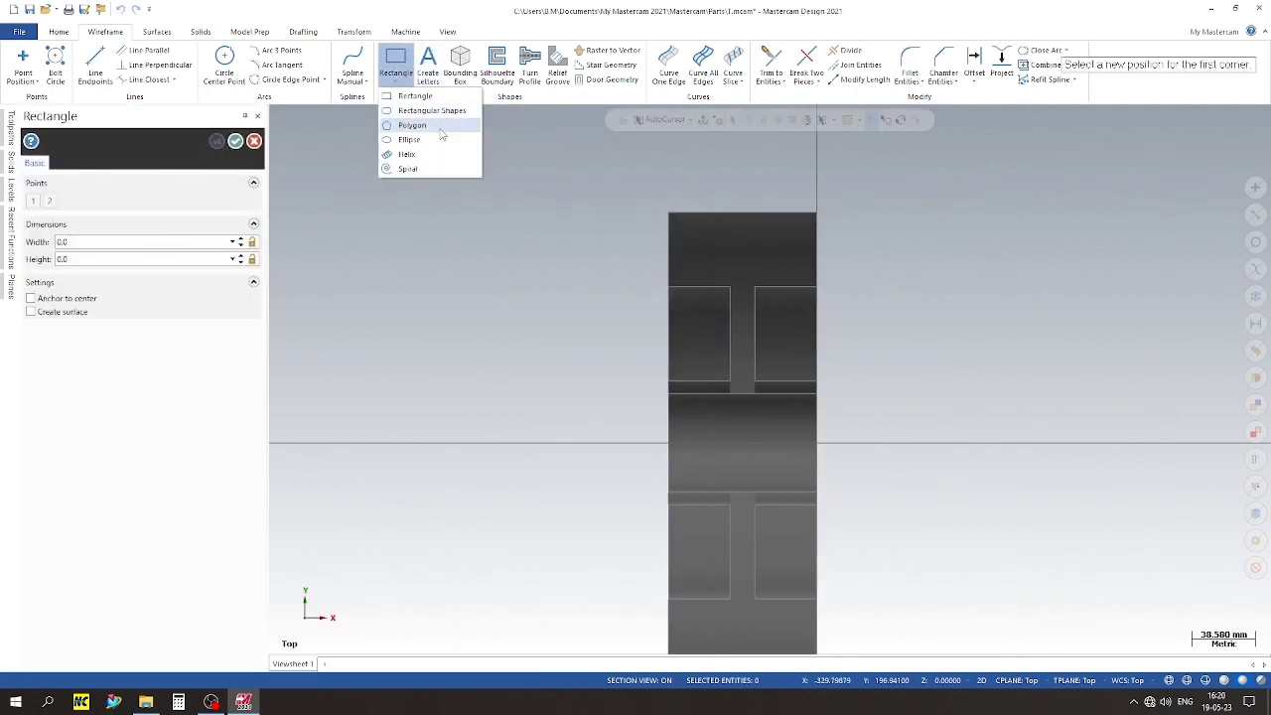
{"action": "left_click", "coordinate": [437, 111]}
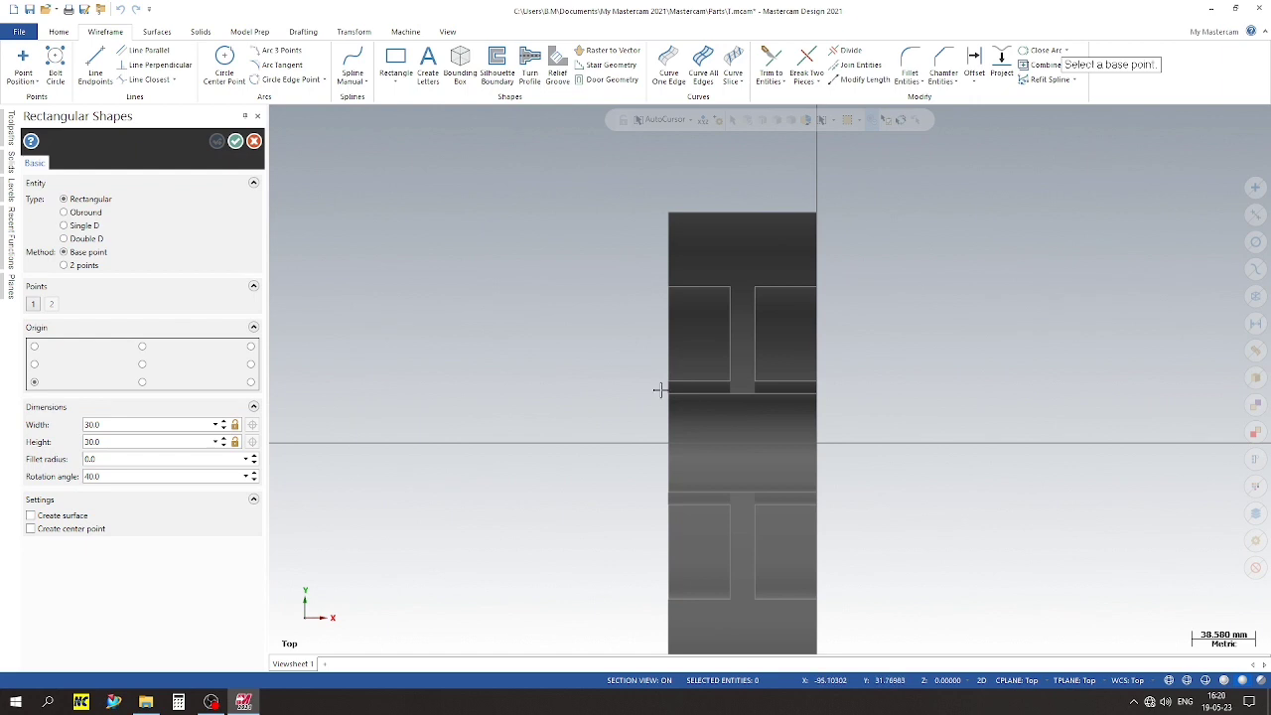
{"action": "scroll", "coordinate": [676, 342], "scroll_direction": "up", "scroll_amount": 1}
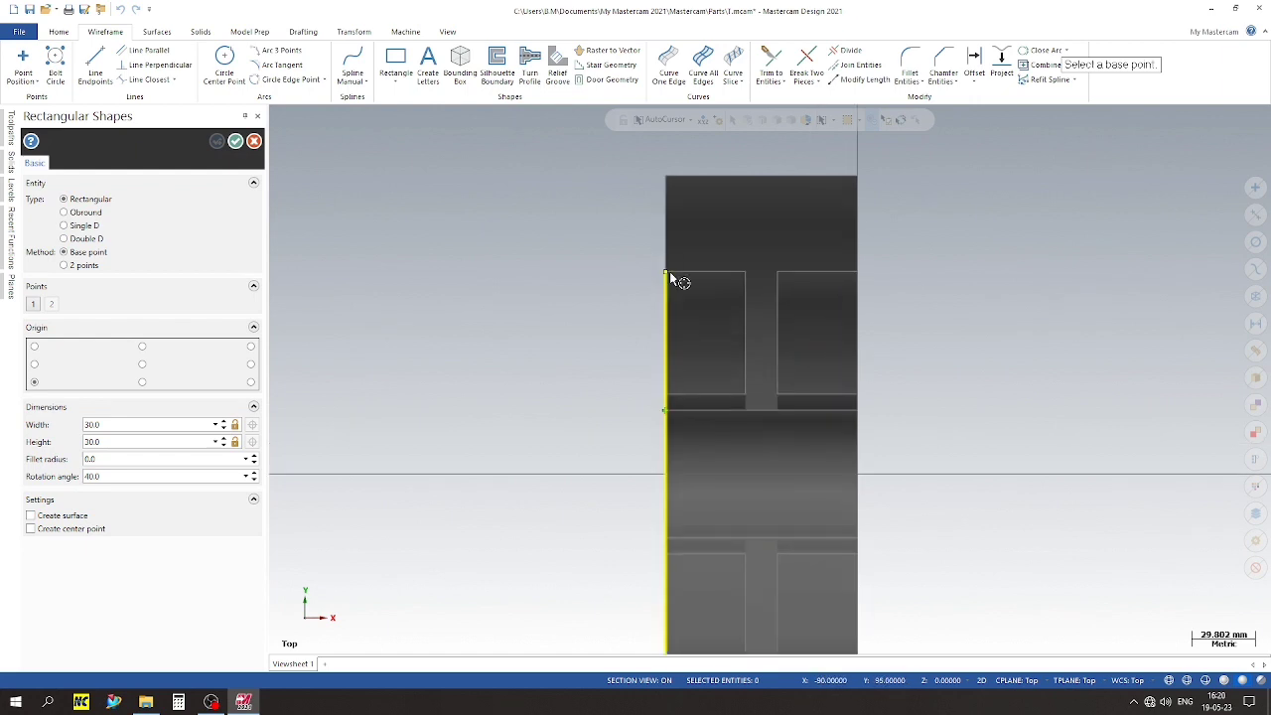
{"action": "left_click", "coordinate": [665, 176]}
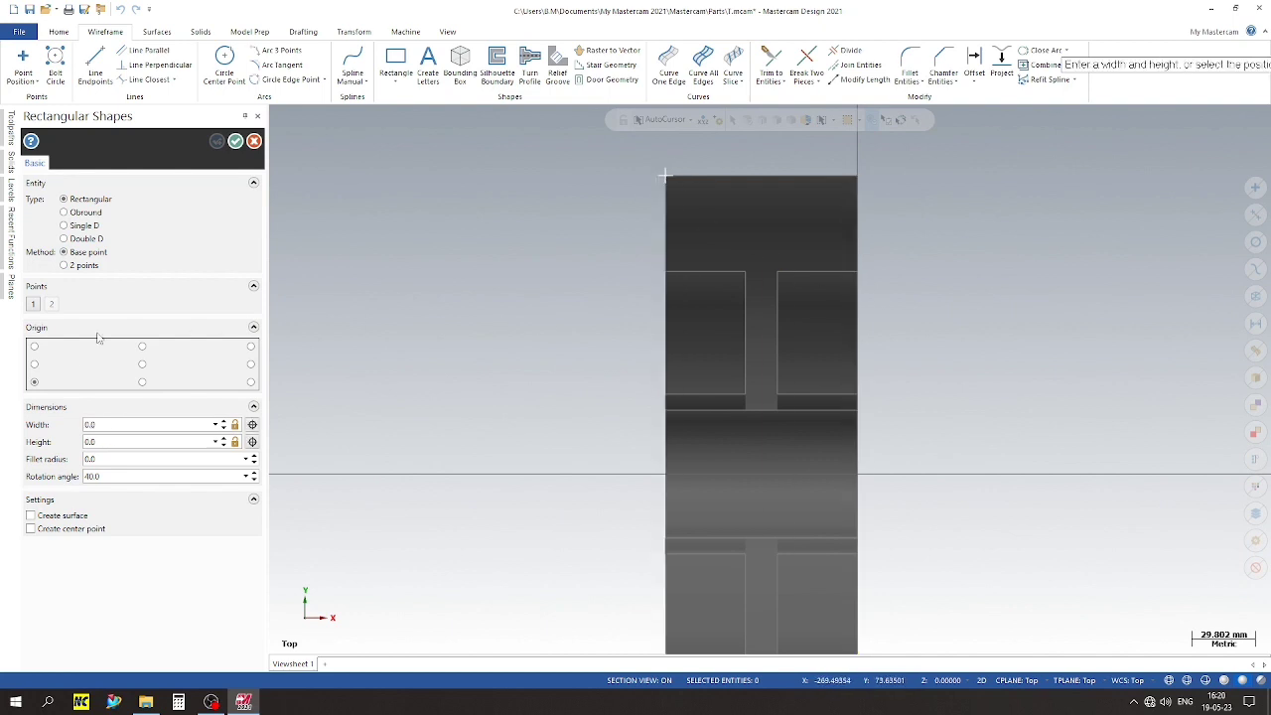
{"action": "left_click", "coordinate": [235, 141]}
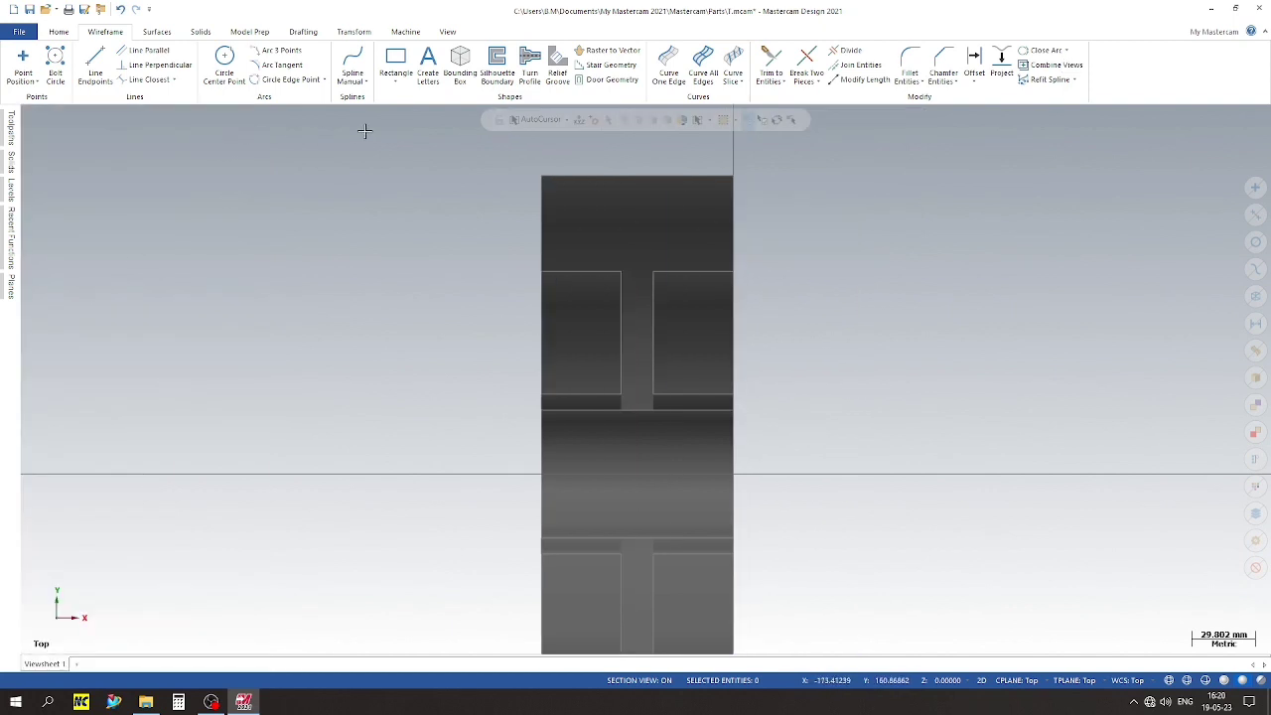
Restart Rectangular Shapes at the top-left corner and set its rotation angle to 0
{"action": "left_click", "coordinate": [396, 80]}
{"action": "left_click", "coordinate": [422, 107]}
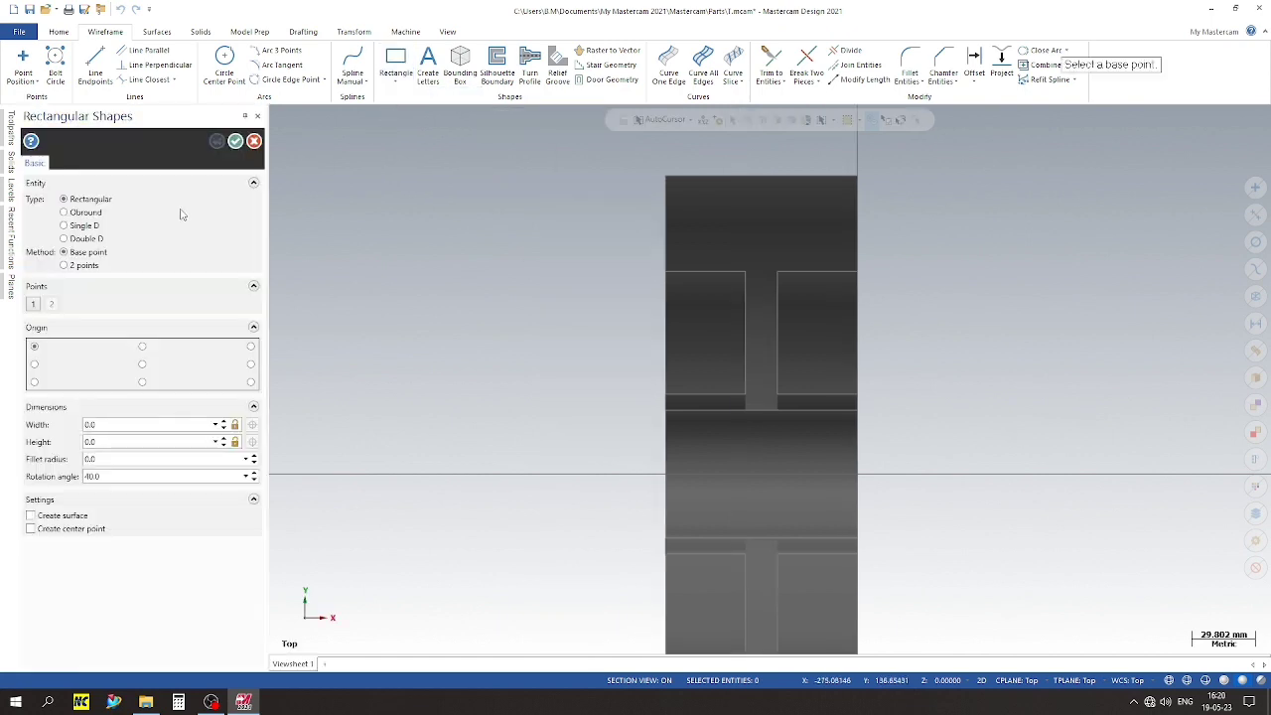
{"action": "left_click", "coordinate": [666, 176]}
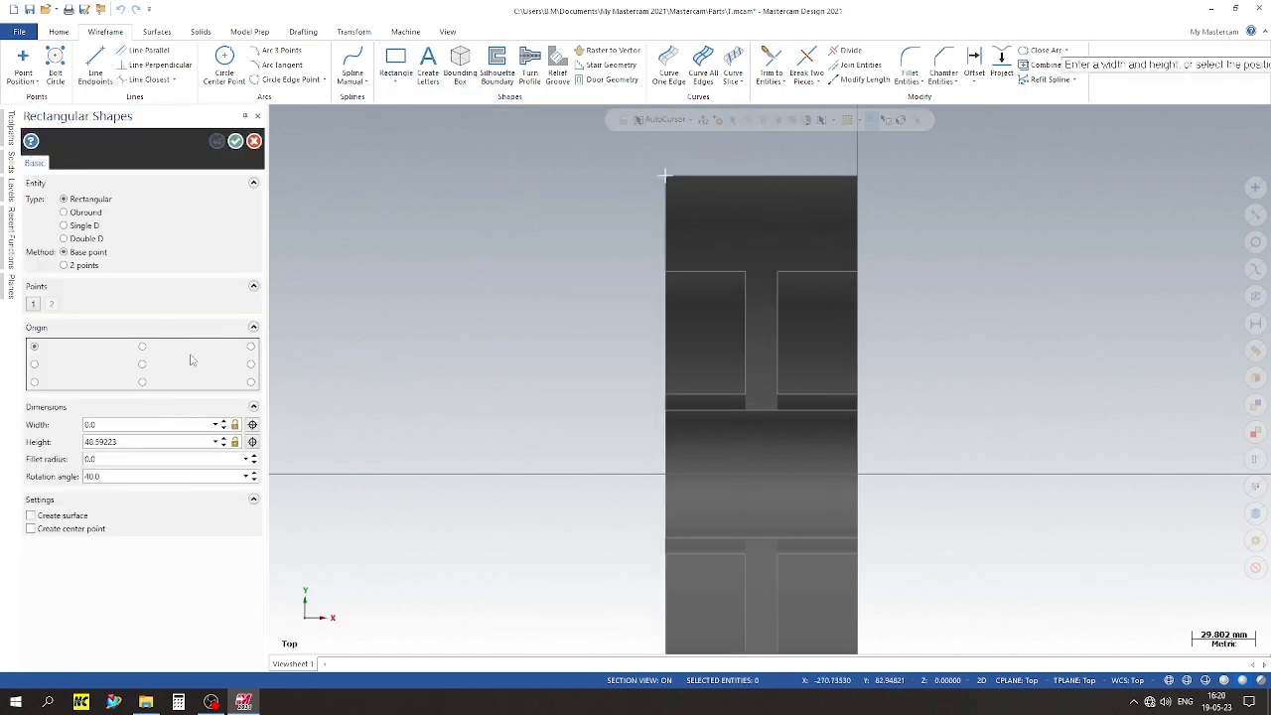
{"action": "type", "text": "0"}
{"action": "key", "text": "Return"}
{"action": "key", "text": "Escape"}
{"action": "left_click", "coordinate": [395, 79]}
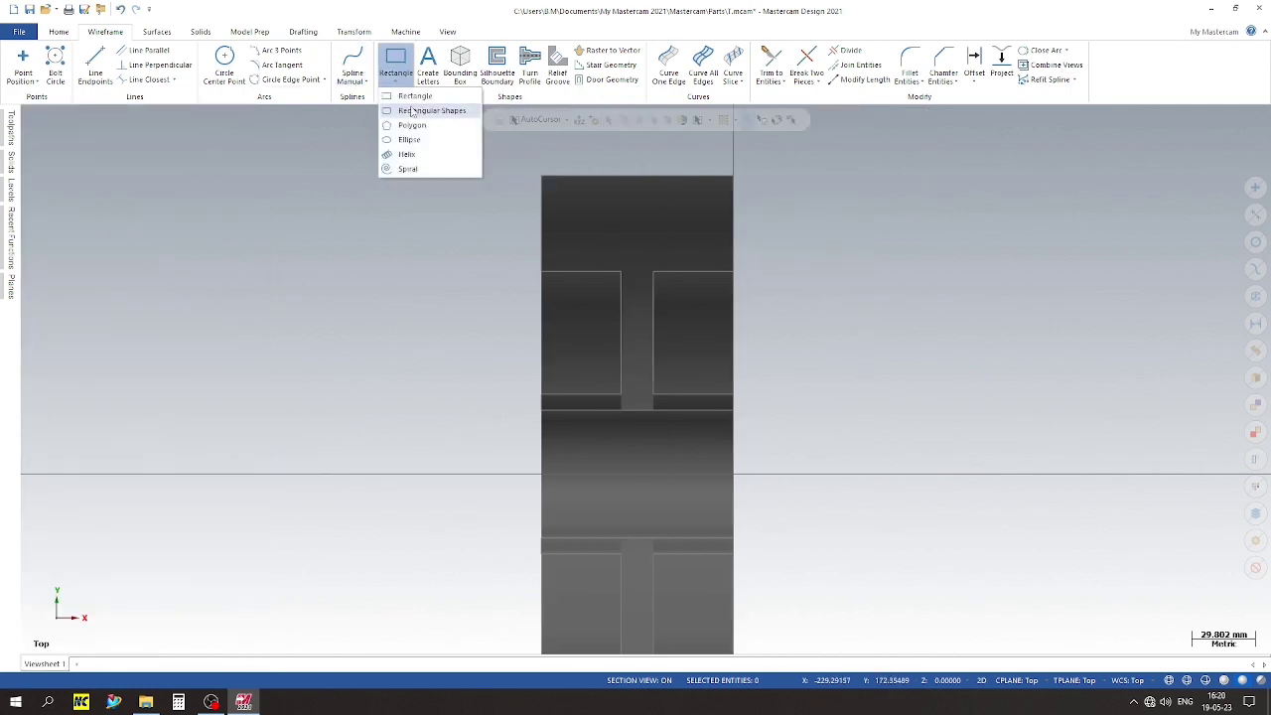
Draw a 90 × 30 rectangle from the pulley section's top-left corner
{"action": "left_click", "coordinate": [412, 111]}
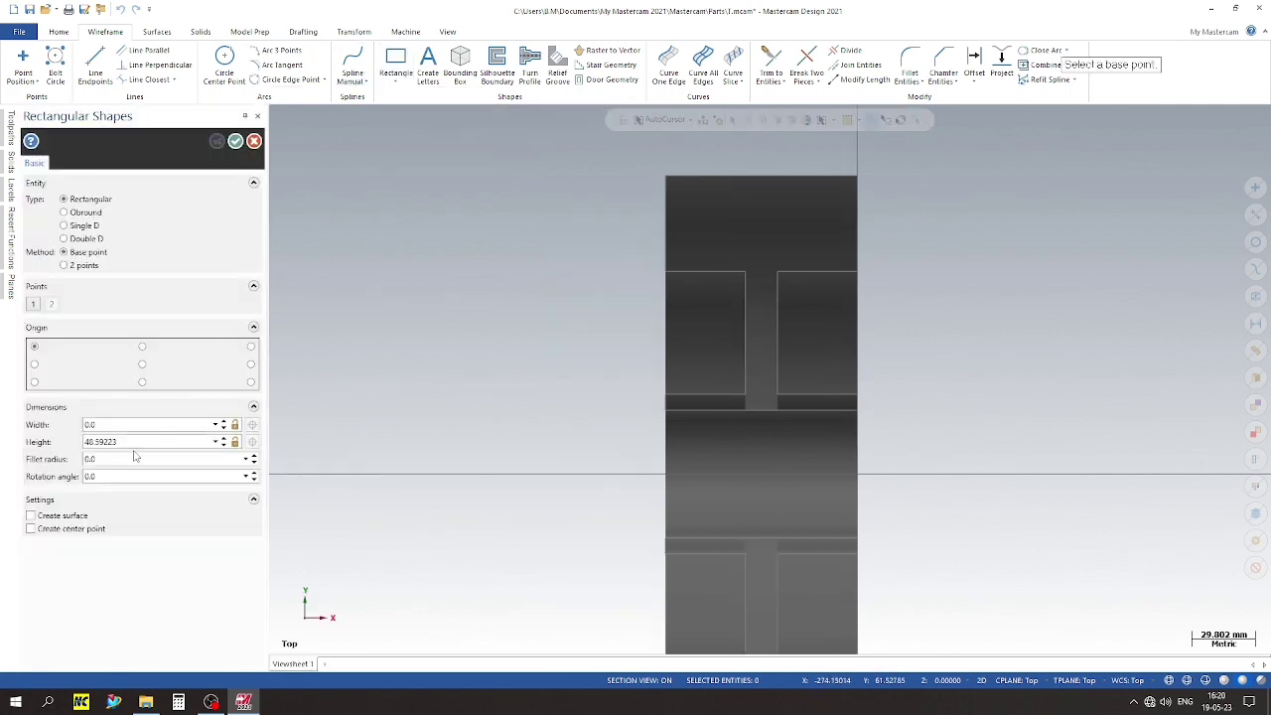
{"action": "left_click", "coordinate": [670, 177]}
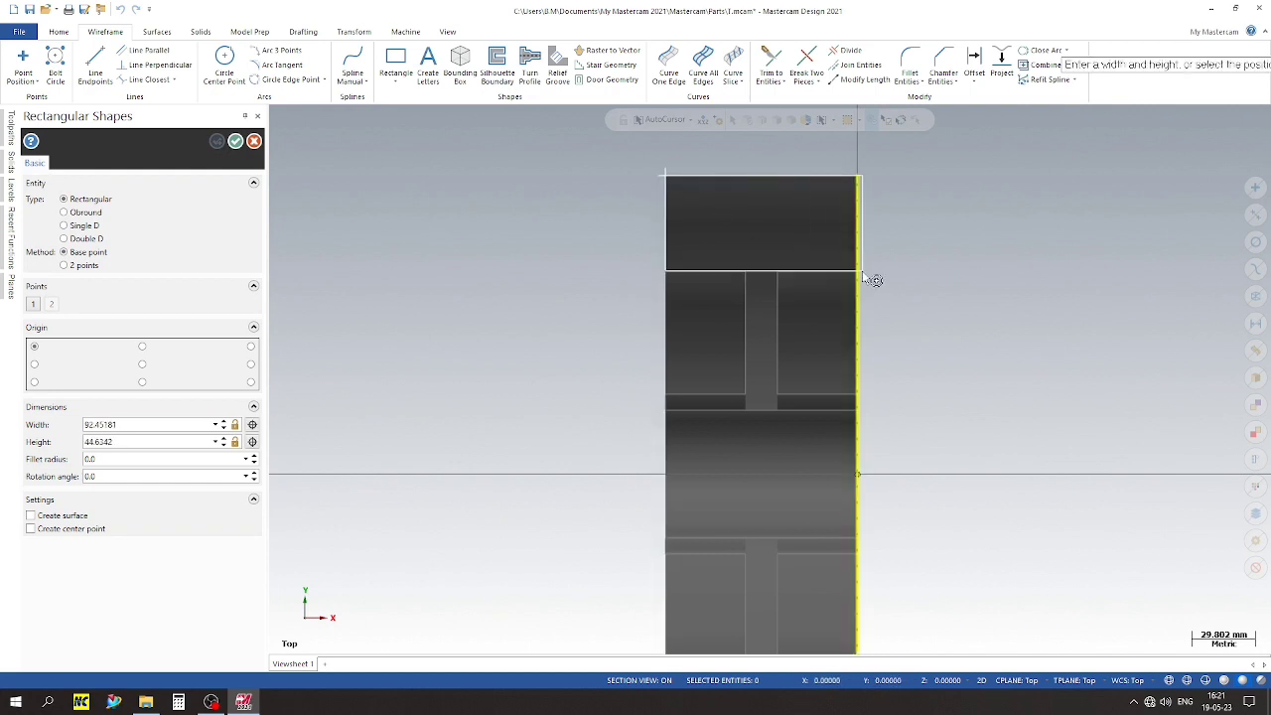
{"action": "left_click", "coordinate": [863, 277]}
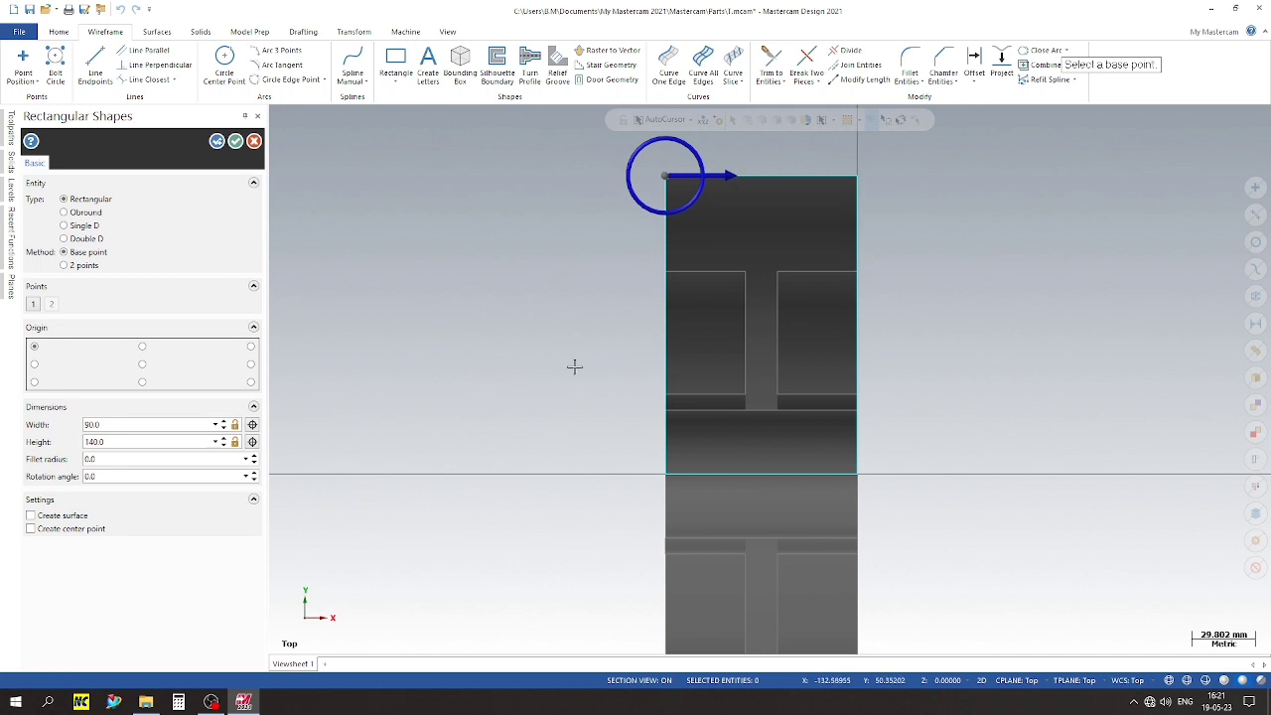
{"action": "left_click", "coordinate": [136, 424]}
{"action": "type", "text": "30"}
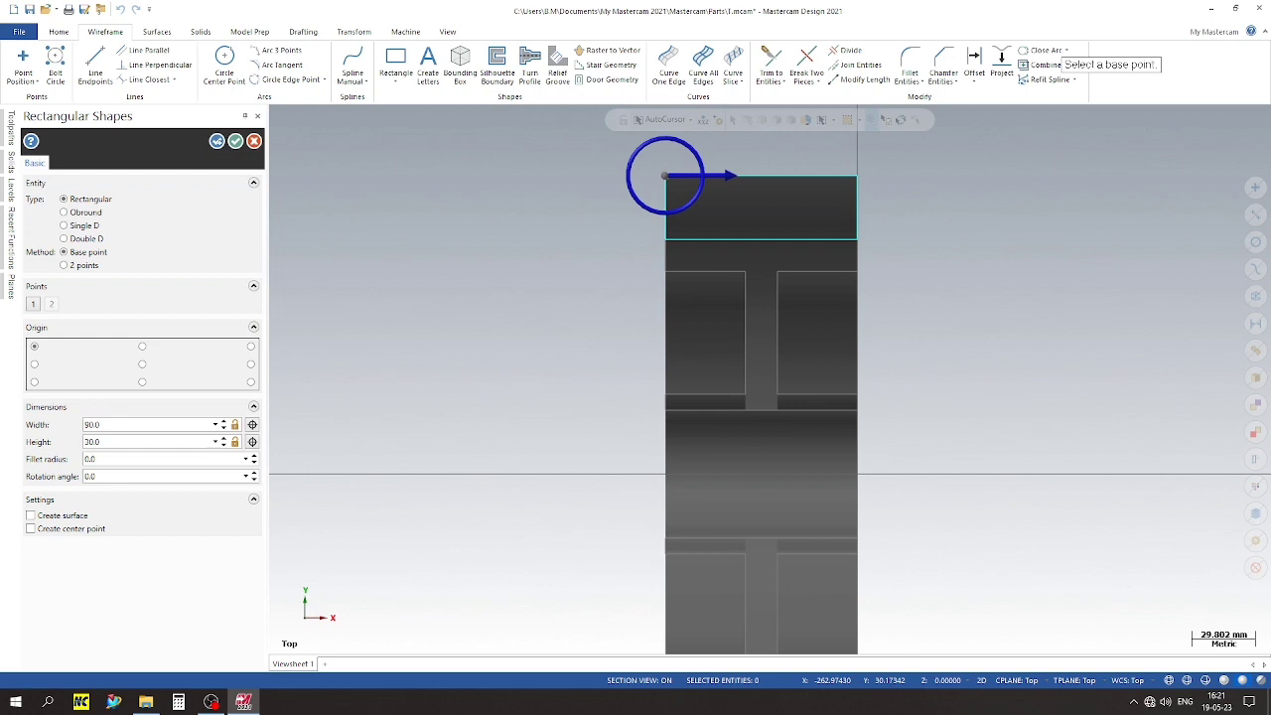
{"action": "key", "text": "Return"}
{"action": "scroll", "coordinate": [566, 193], "scroll_direction": "up", "scroll_amount": 1}
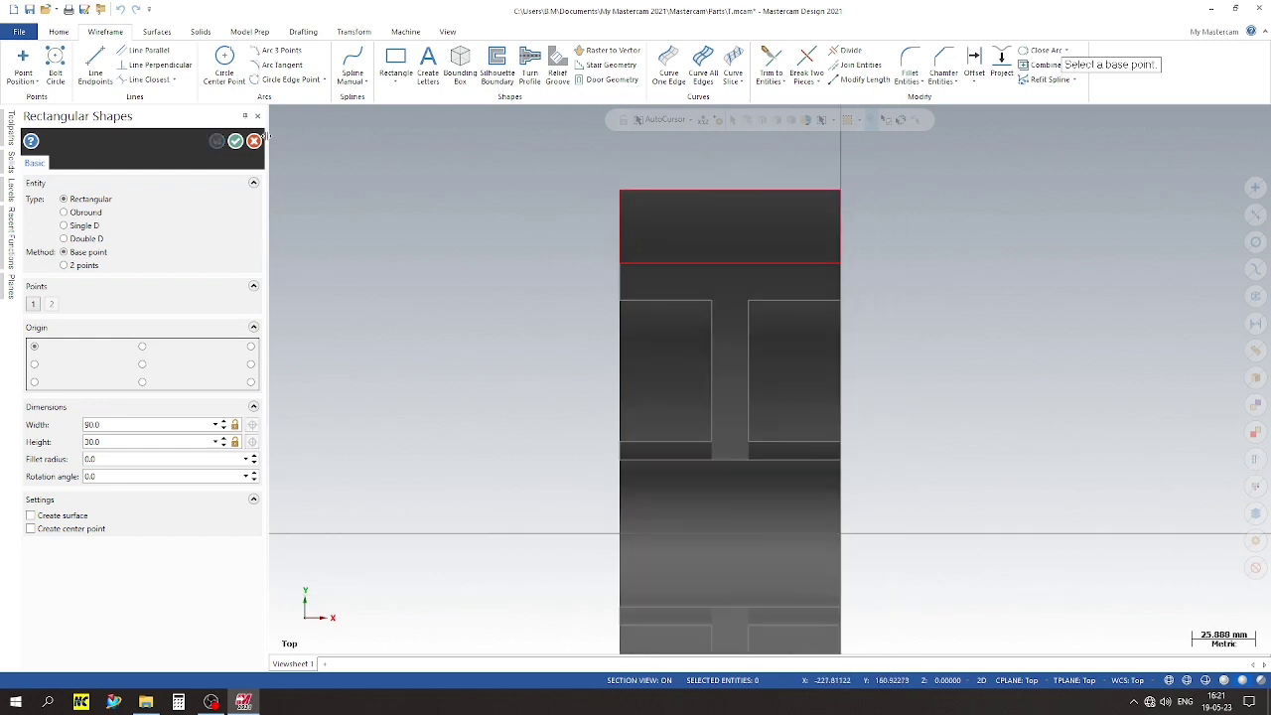
Offset the rectangle's left and right sides 10 mm inward
{"action": "left_click", "coordinate": [235, 141]}
{"action": "scroll", "coordinate": [646, 192], "scroll_direction": "up", "scroll_amount": 2}
{"action": "scroll", "coordinate": [651, 187], "scroll_direction": "up", "scroll_amount": 1}
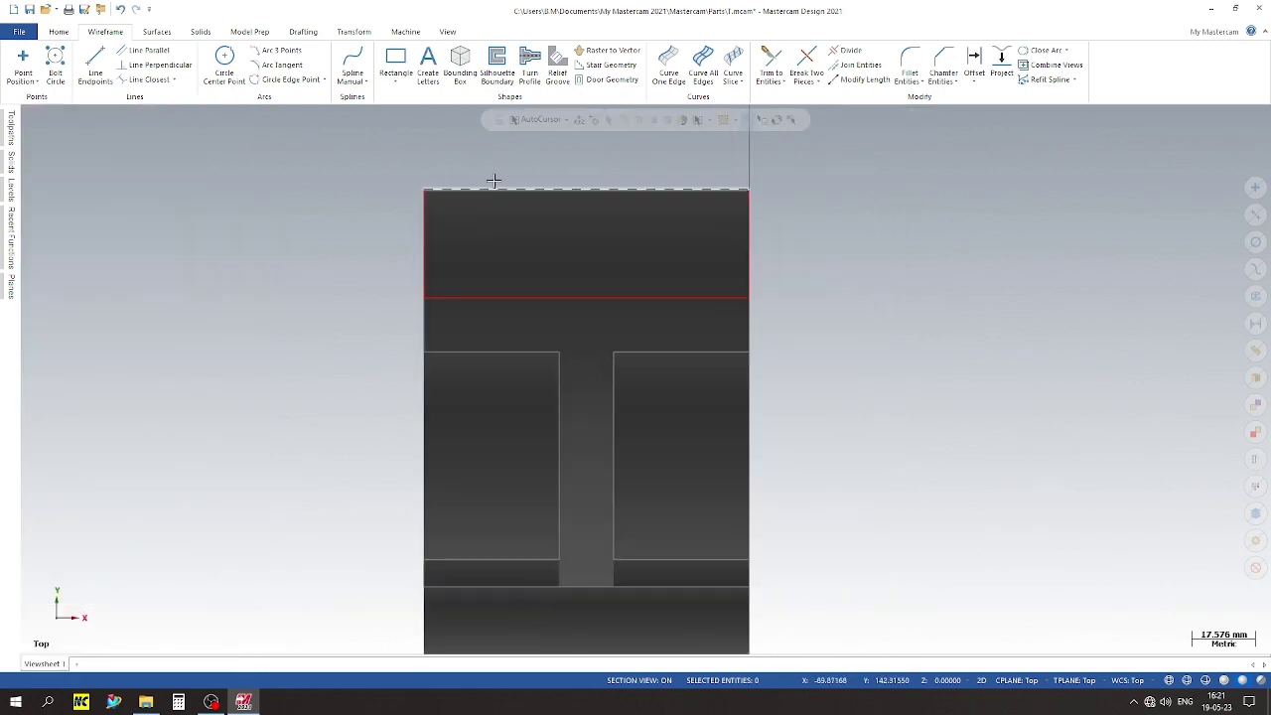
{"action": "scroll", "coordinate": [434, 162], "scroll_direction": "up", "scroll_amount": 2}
{"action": "scroll", "coordinate": [435, 166], "scroll_direction": "down", "scroll_amount": 1}
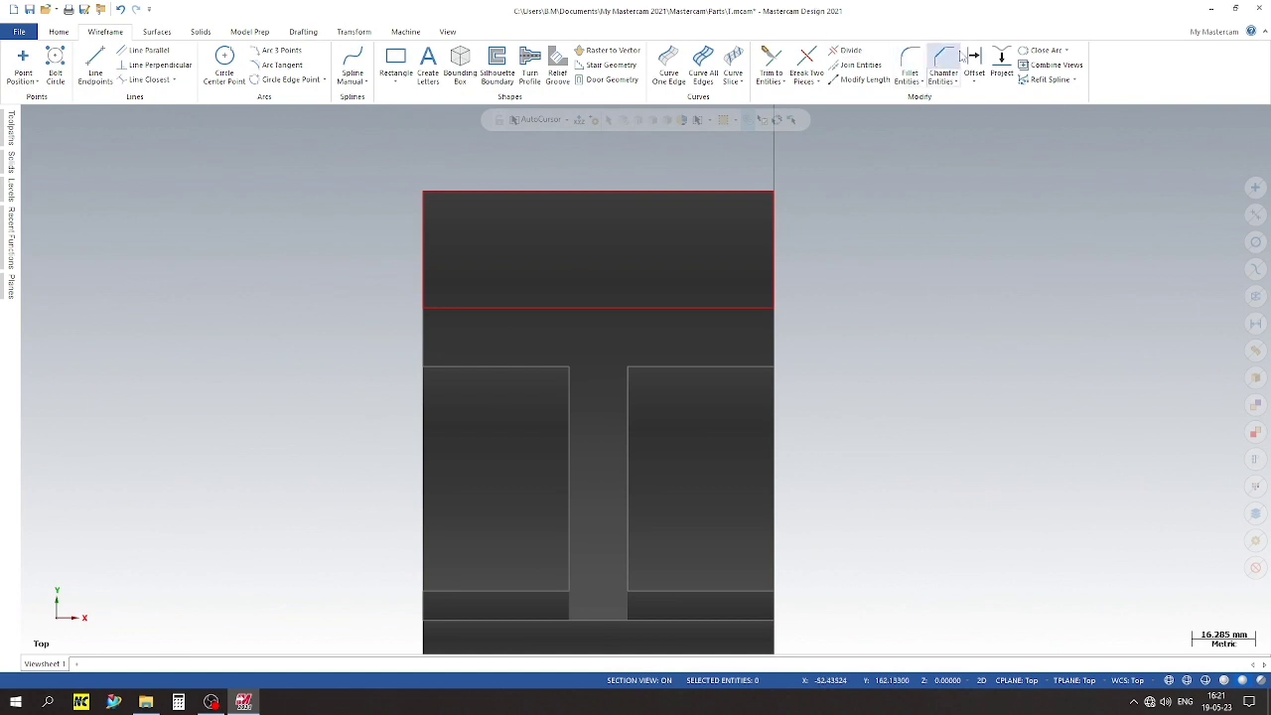
{"action": "left_click", "coordinate": [974, 64]}
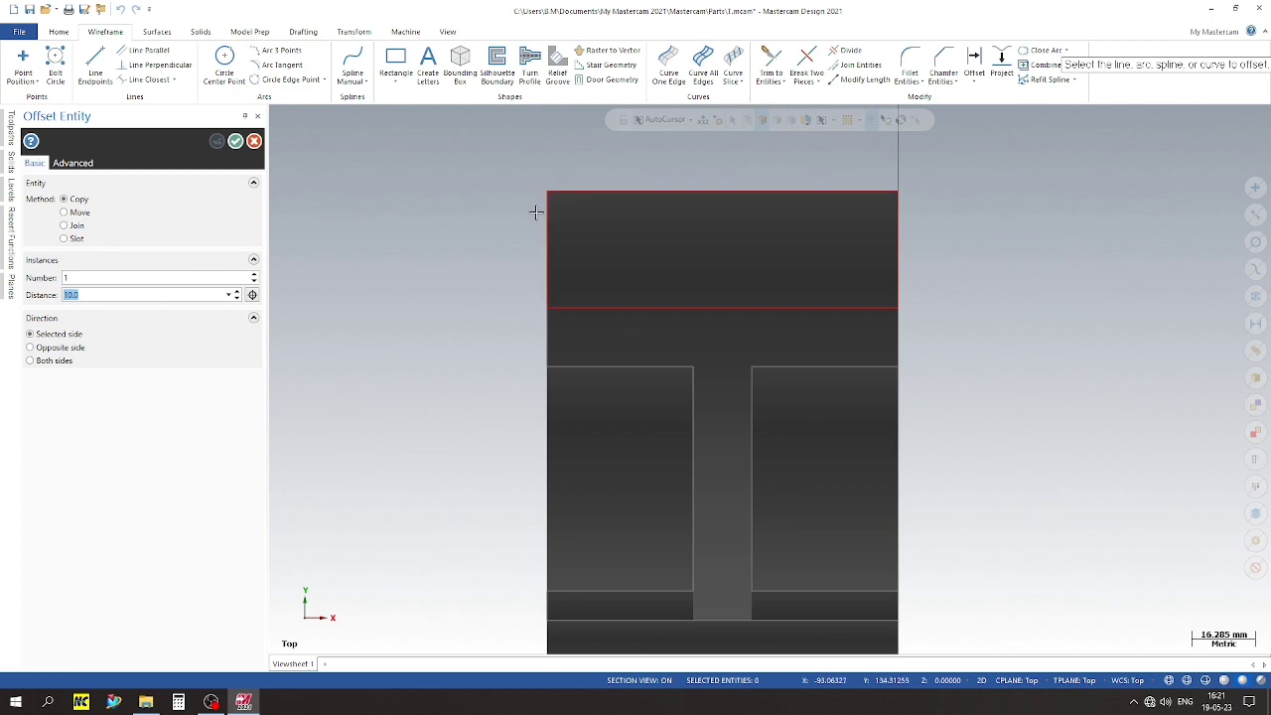
{"action": "left_click", "coordinate": [537, 212]}
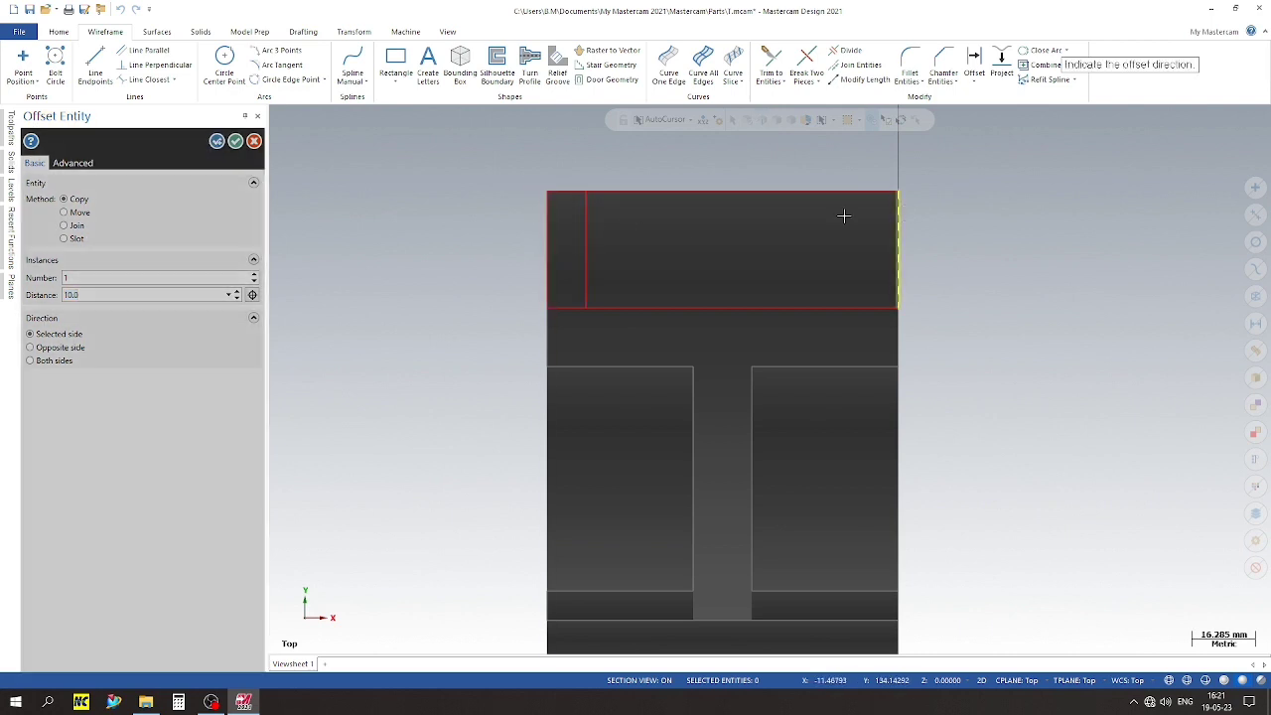
{"action": "left_click", "coordinate": [843, 216]}
{"action": "left_click", "coordinate": [219, 142]}
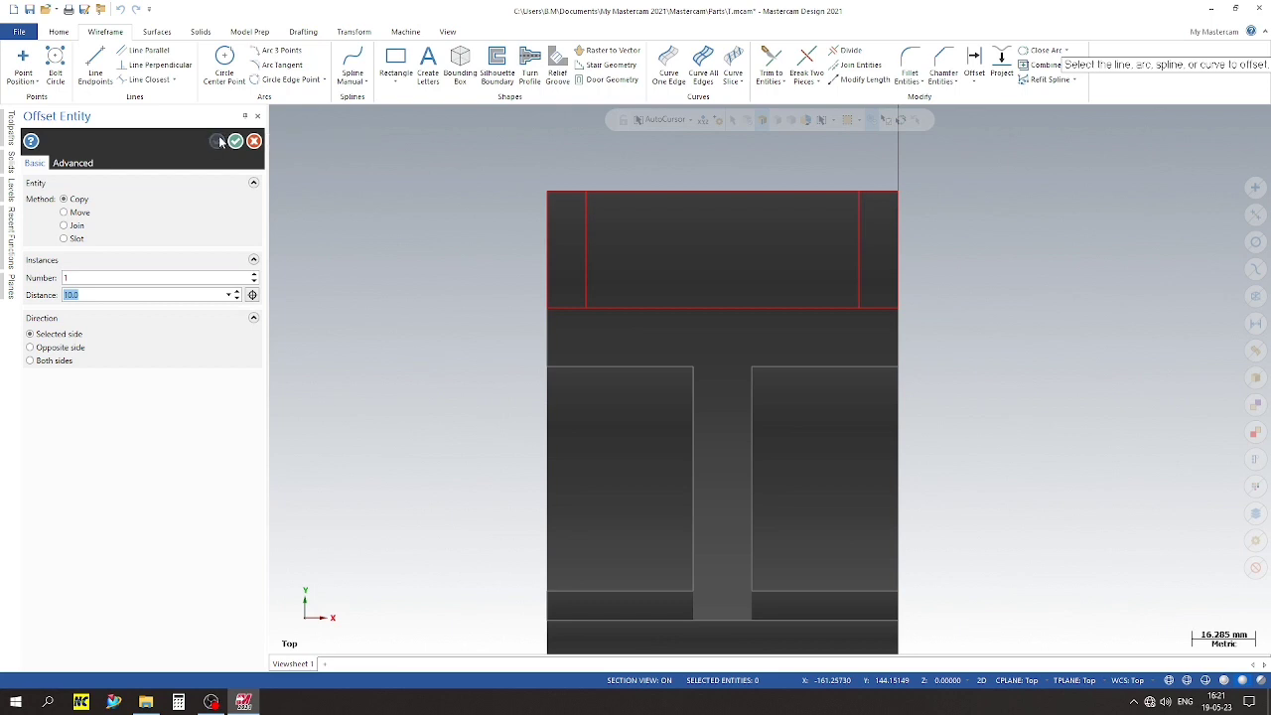
Offset both new inner lines a further 30 mm inward
{"action": "scroll", "coordinate": [603, 204], "scroll_direction": "up", "scroll_amount": 1}
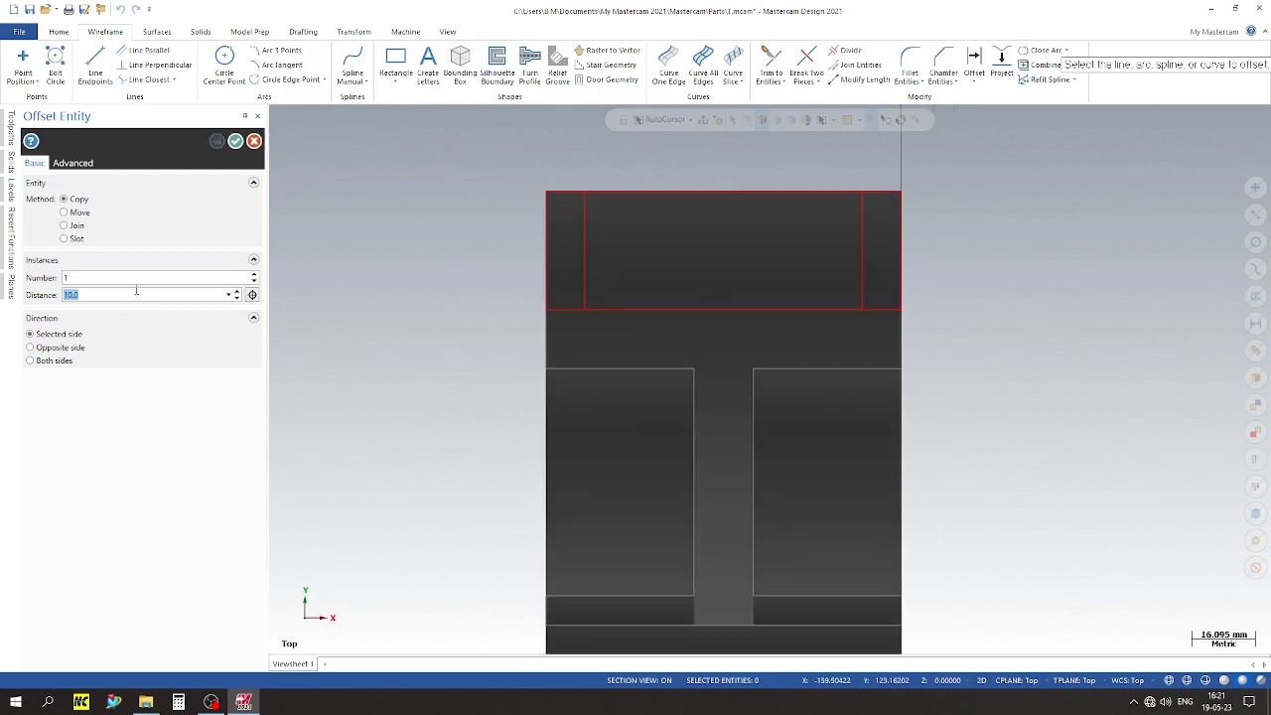
{"action": "type", "text": "3"}
{"action": "left_click", "coordinate": [584, 248]}
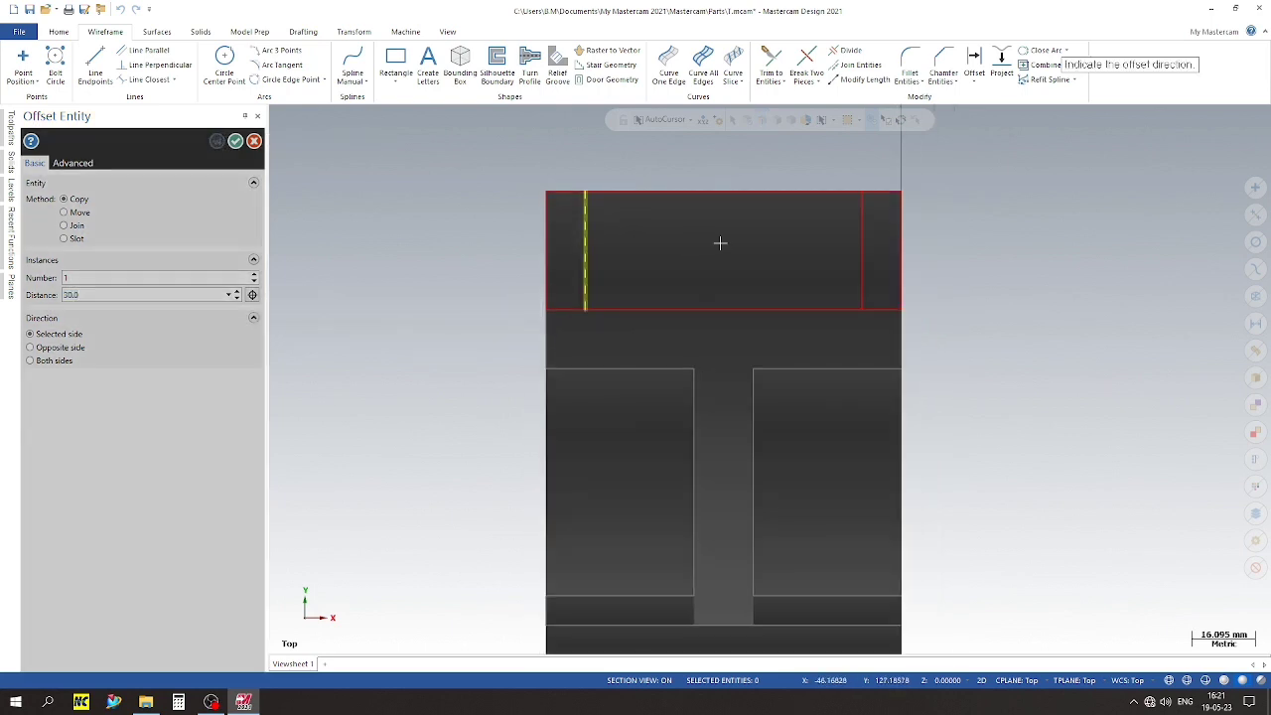
{"action": "left_click", "coordinate": [841, 230]}
{"action": "left_click", "coordinate": [861, 229]}
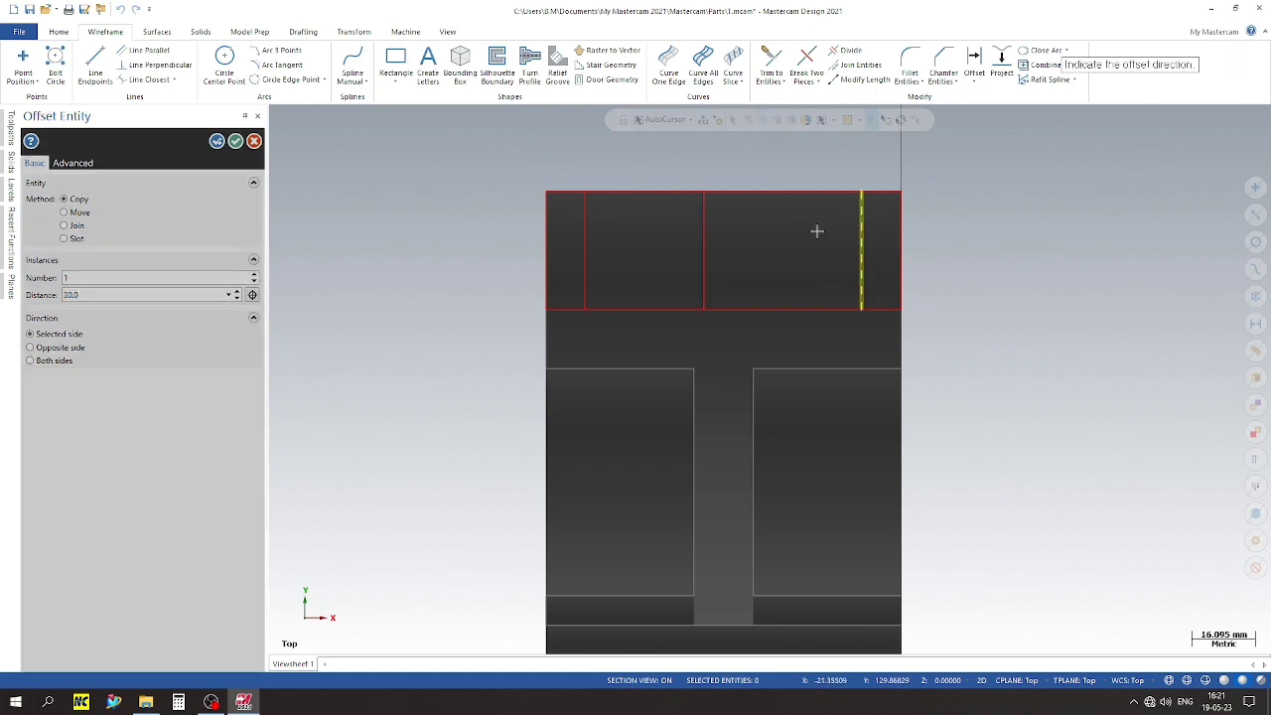
{"action": "left_click", "coordinate": [236, 141]}
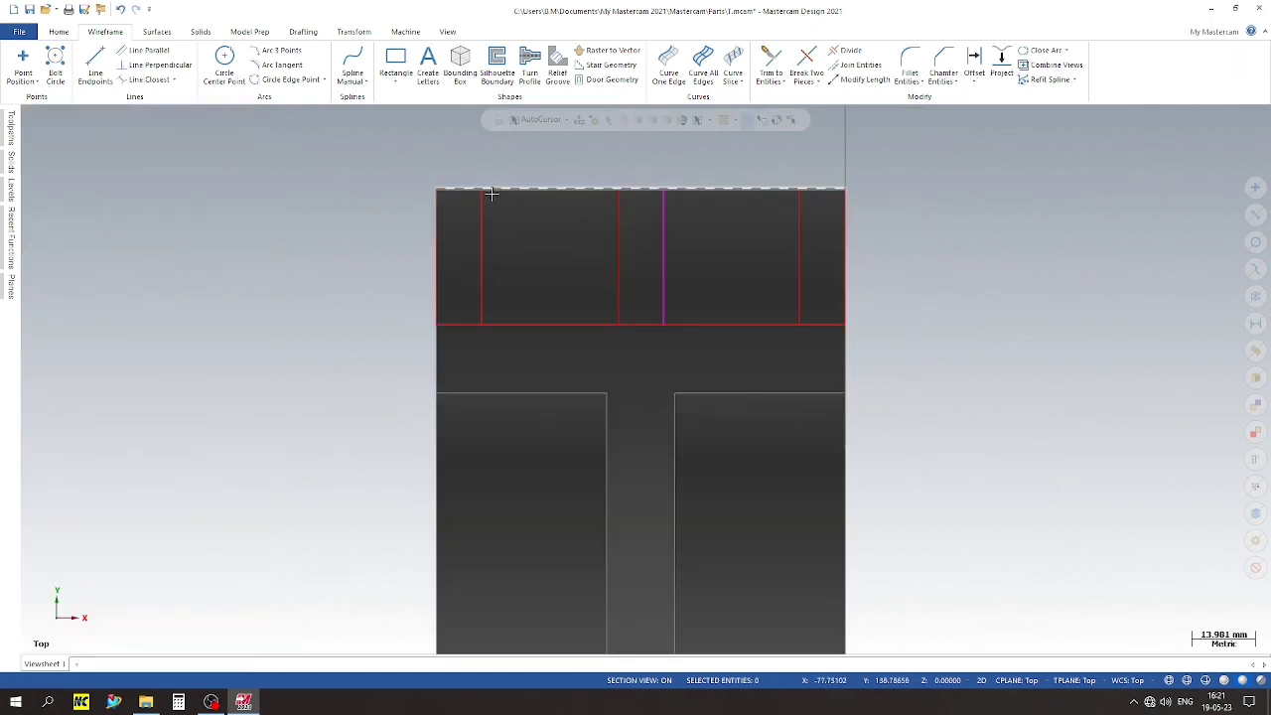
Trim the surplus line pieces, leaving two open-topped 30 mm groove outlines 10 mm from each side
{"action": "left_click", "coordinate": [483, 217]}
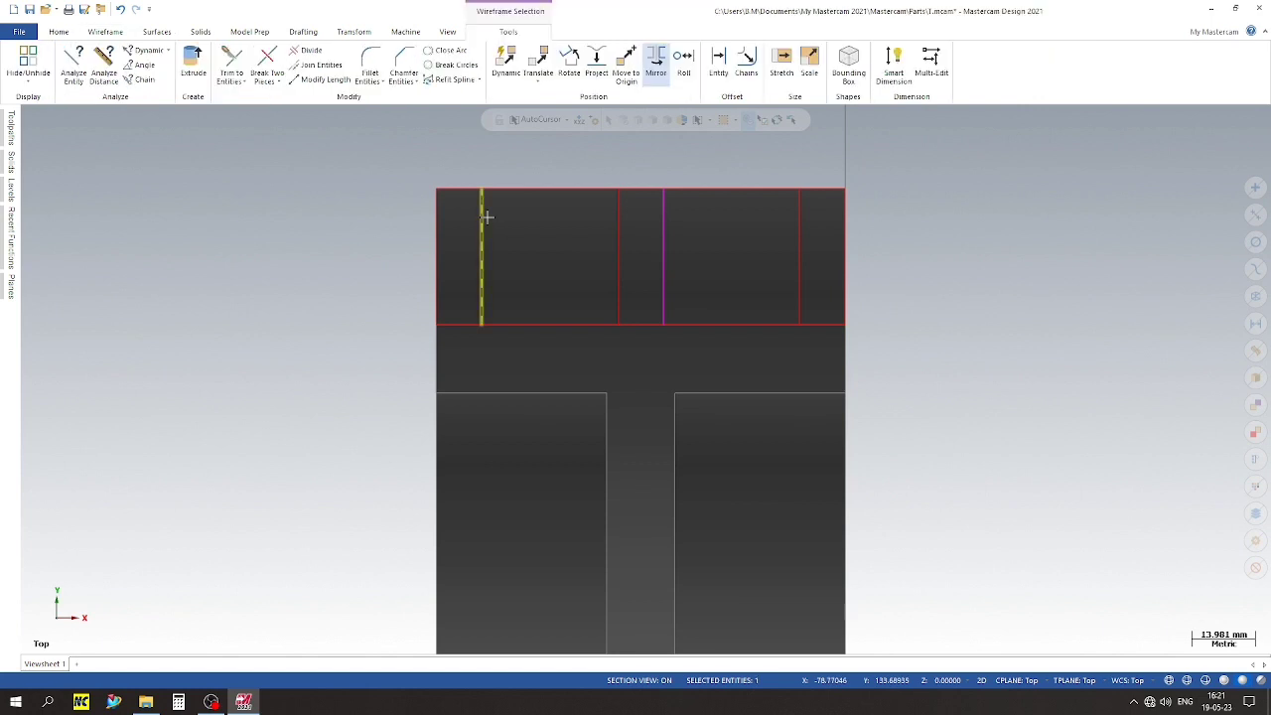
{"action": "left_click", "coordinate": [466, 153]}
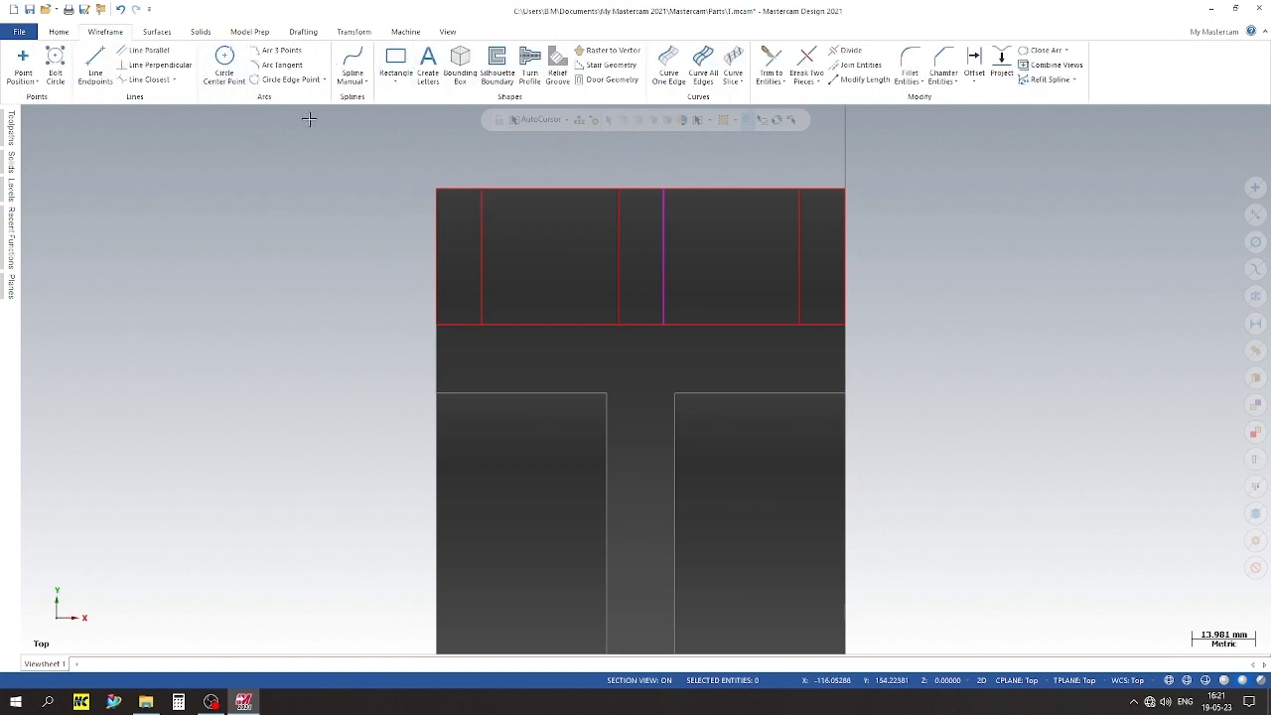
{"action": "left_click", "coordinate": [846, 50]}
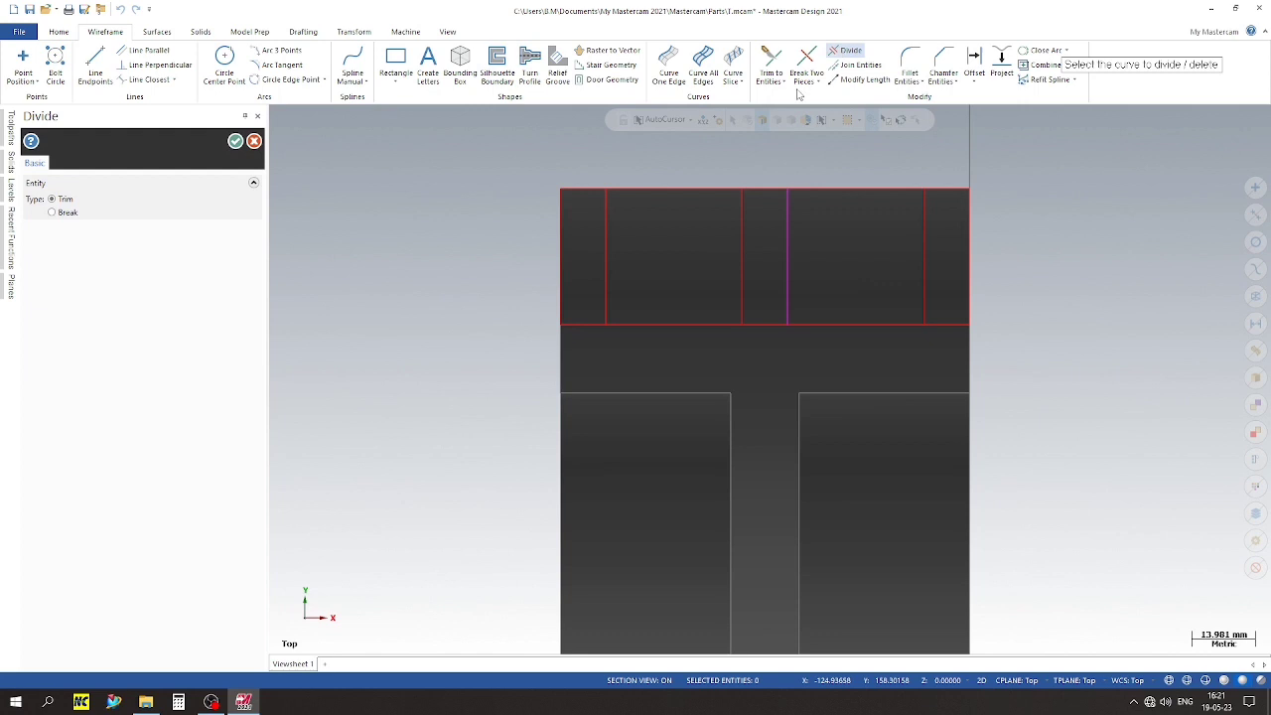
{"action": "left_click", "coordinate": [584, 323]}
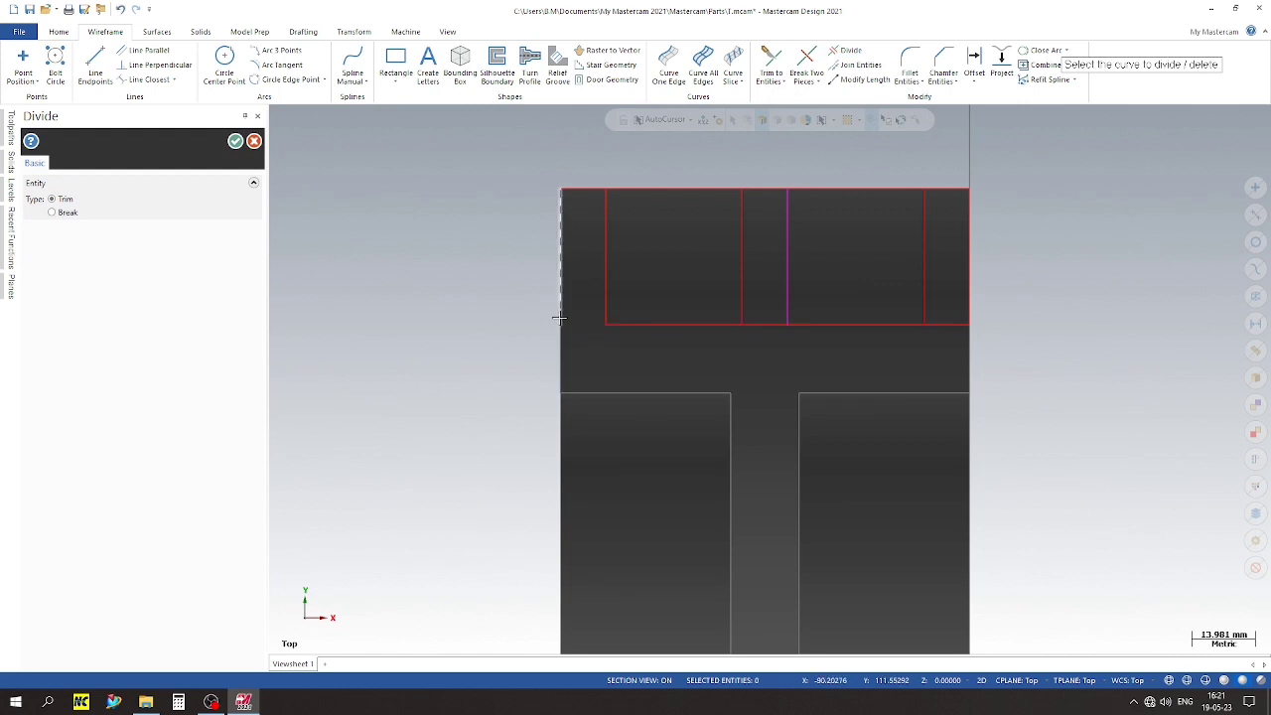
{"action": "left_click", "coordinate": [561, 318]}
{"action": "left_click", "coordinate": [570, 189]}
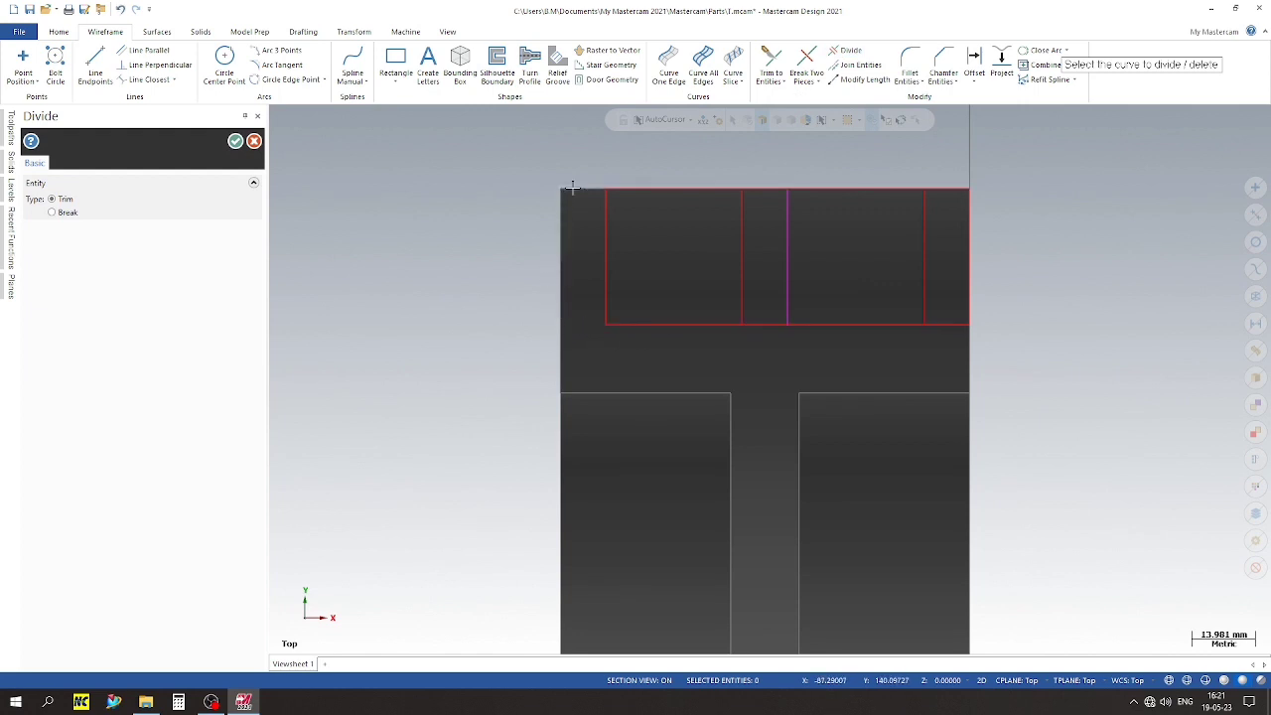
{"action": "left_click", "coordinate": [767, 323]}
{"action": "left_click", "coordinate": [945, 324]}
{"action": "left_click", "coordinate": [948, 188]}
{"action": "left_click", "coordinate": [763, 189]}
{"action": "left_click", "coordinate": [671, 189]}
{"action": "left_click", "coordinate": [235, 142]}
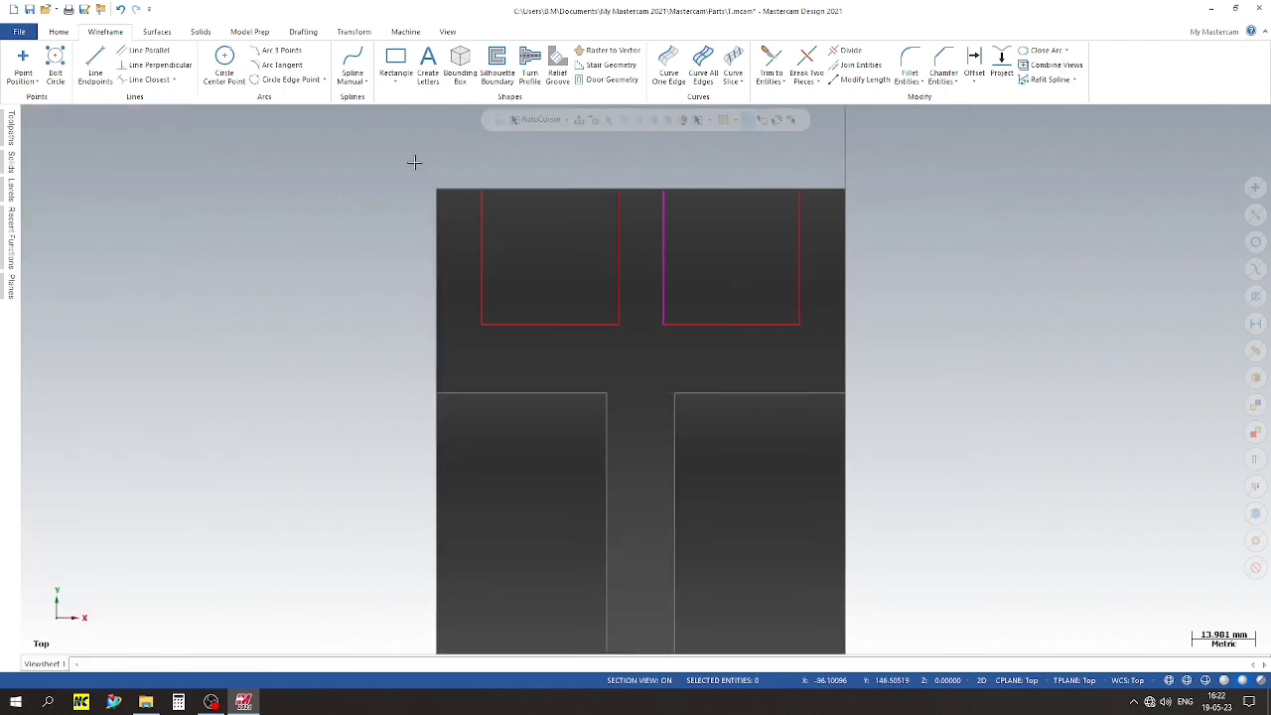
{"action": "scroll", "coordinate": [506, 168], "scroll_direction": "up", "scroll_amount": 1}
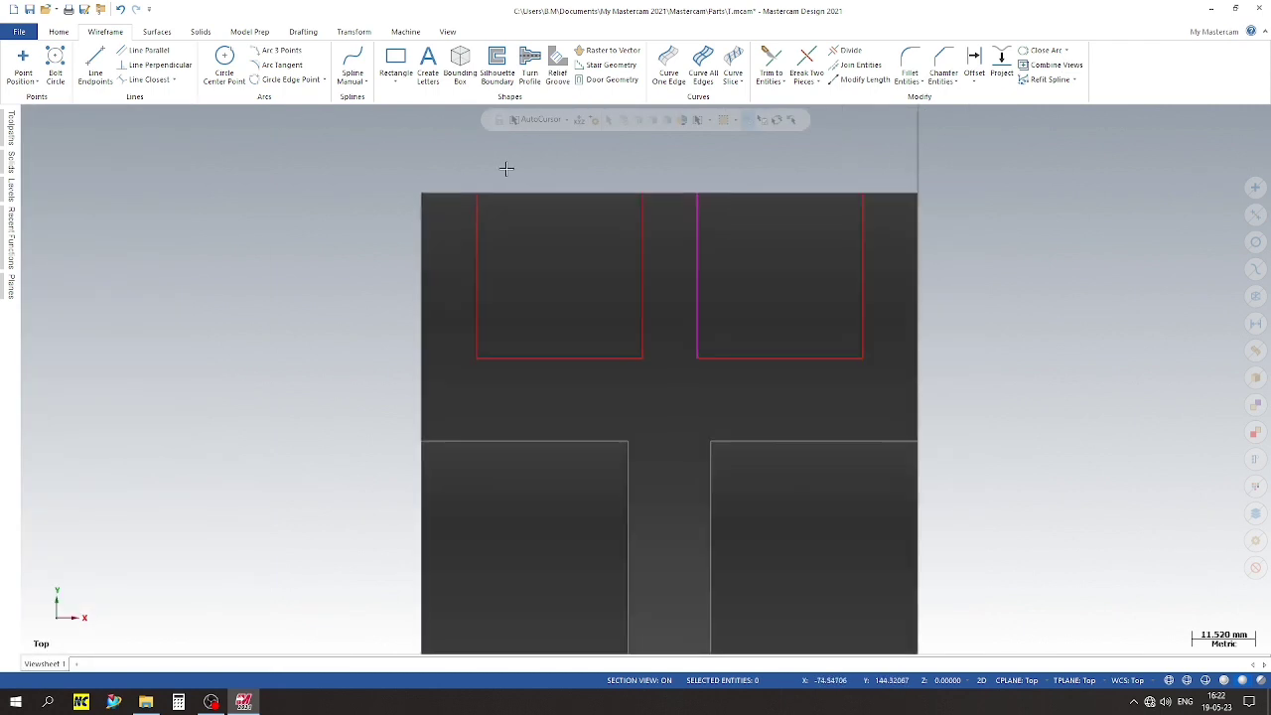
Draw short centre-mark lines downward from both groove-bottom midpoints
{"action": "left_click", "coordinate": [96, 66]}
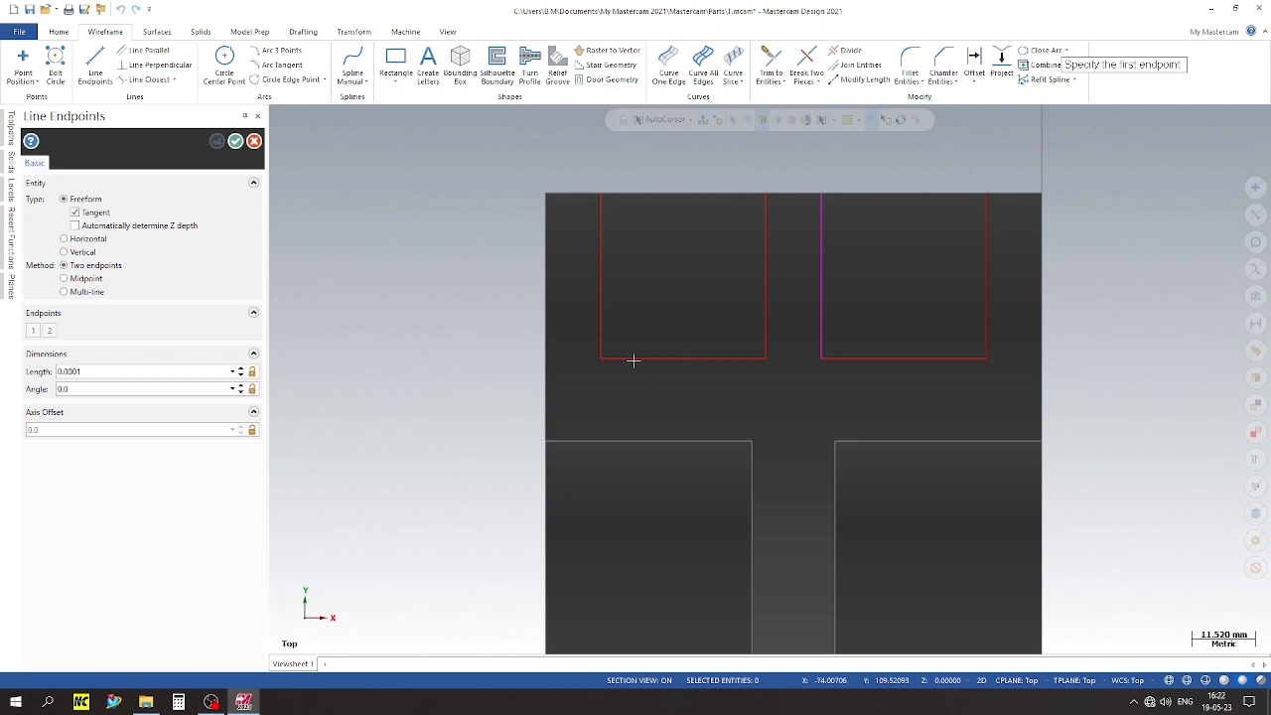
{"action": "left_click", "coordinate": [687, 358]}
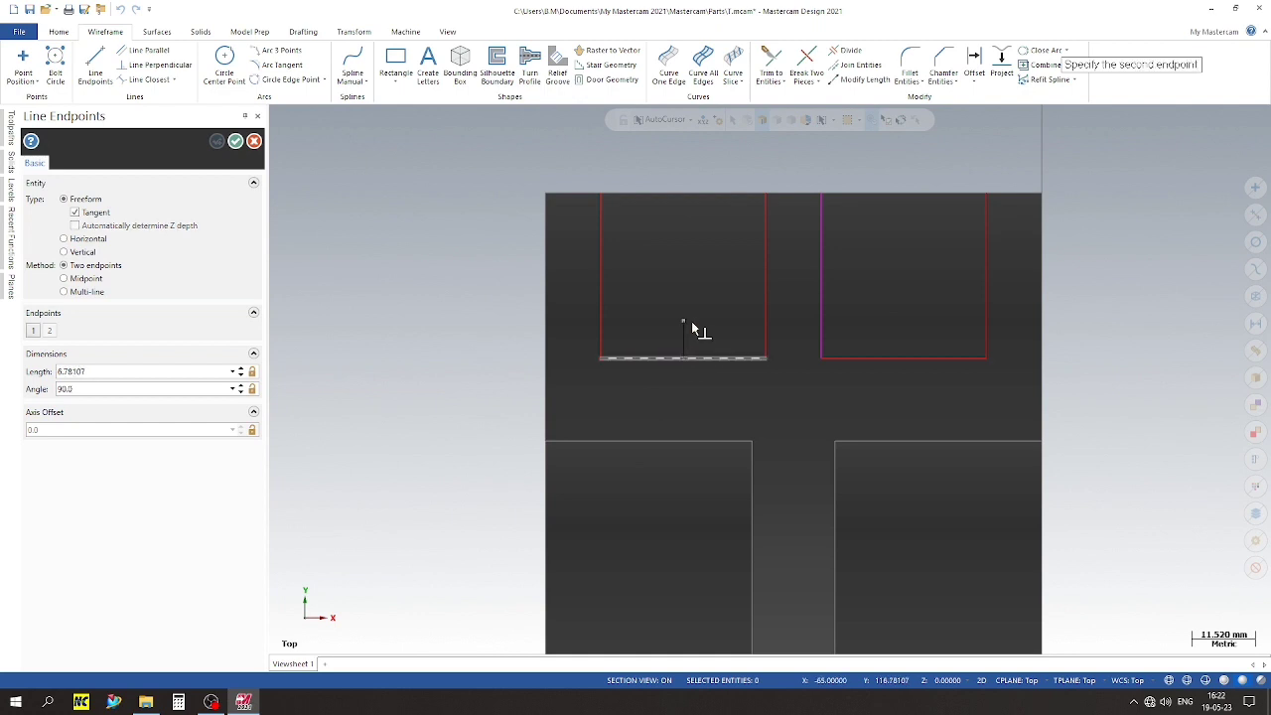
{"action": "left_click", "coordinate": [683, 389]}
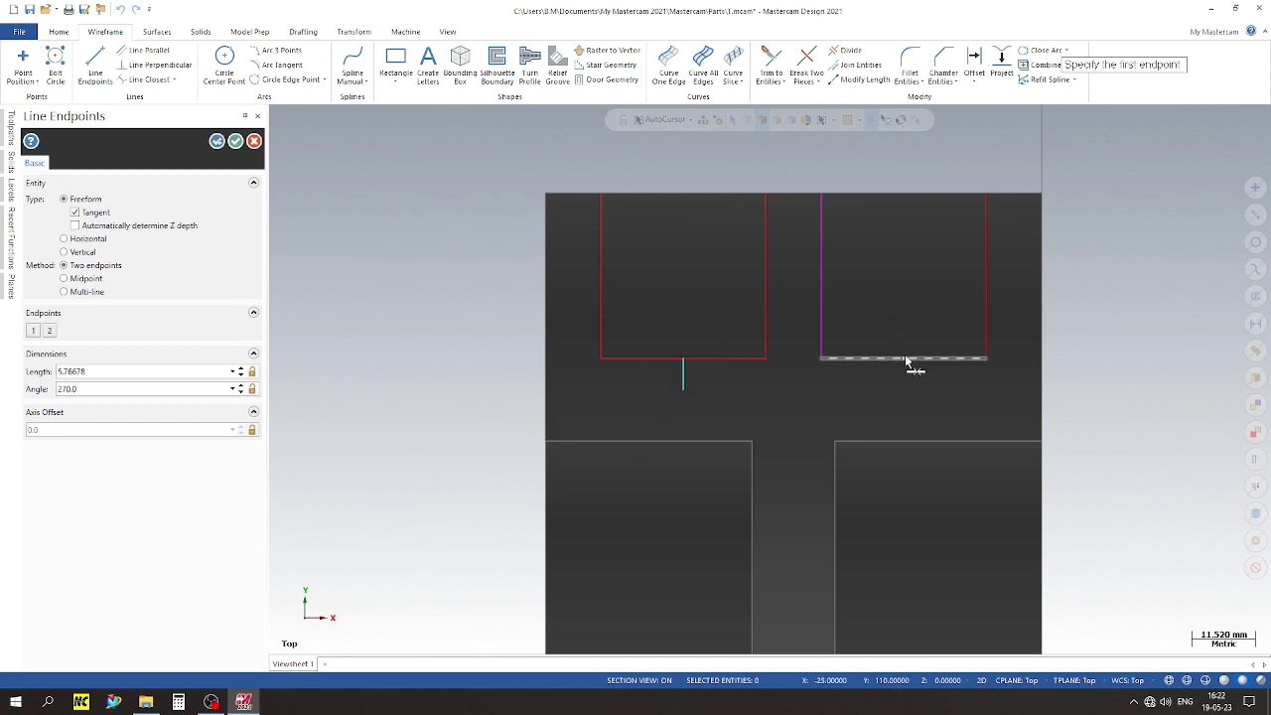
{"action": "left_click", "coordinate": [904, 357]}
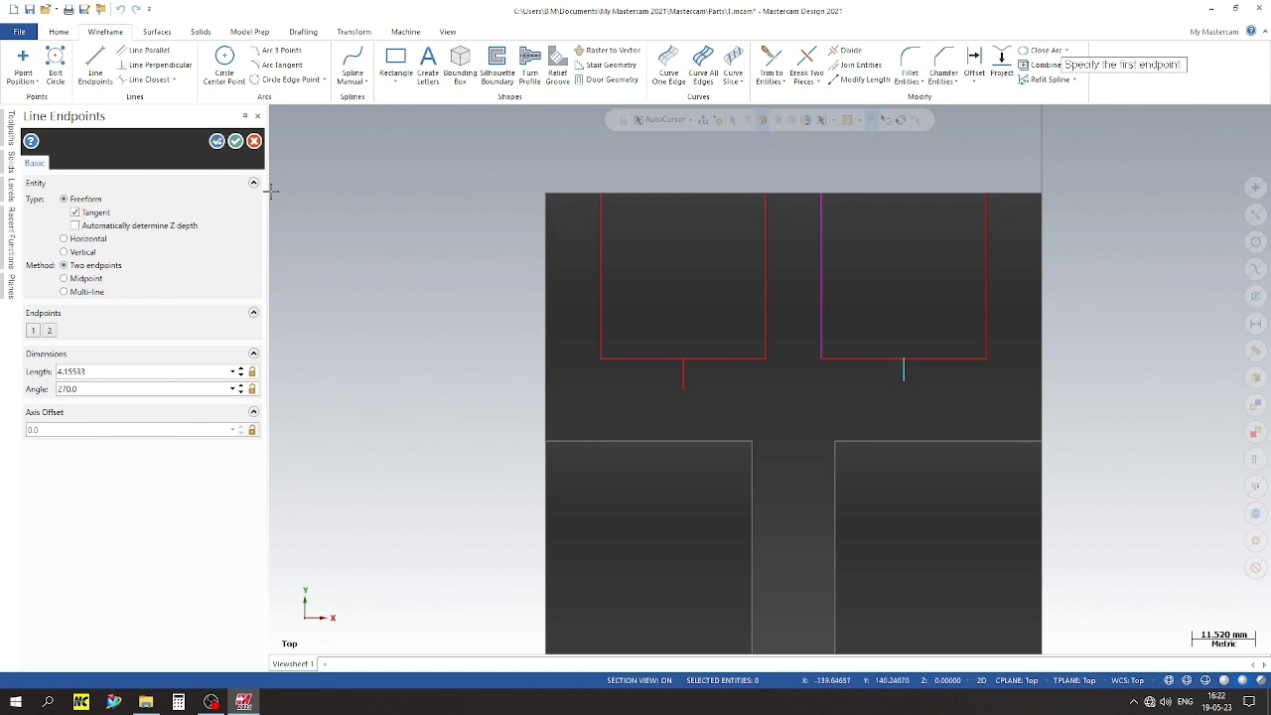
{"action": "left_click", "coordinate": [237, 147]}
Copy the left groove's left edge, rotated 20° about its top endpoint
{"action": "scroll", "coordinate": [318, 232], "scroll_direction": "up", "scroll_amount": 1}
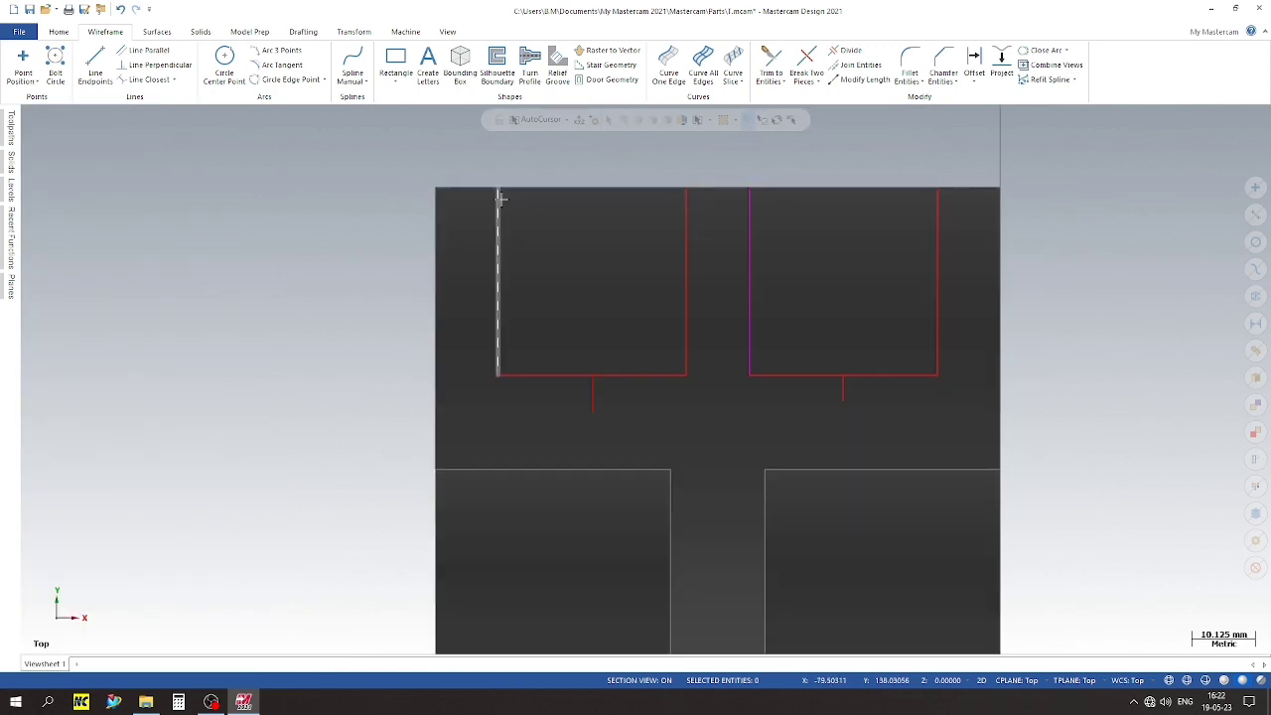
{"action": "left_click", "coordinate": [499, 198]}
{"action": "left_click", "coordinate": [570, 65]}
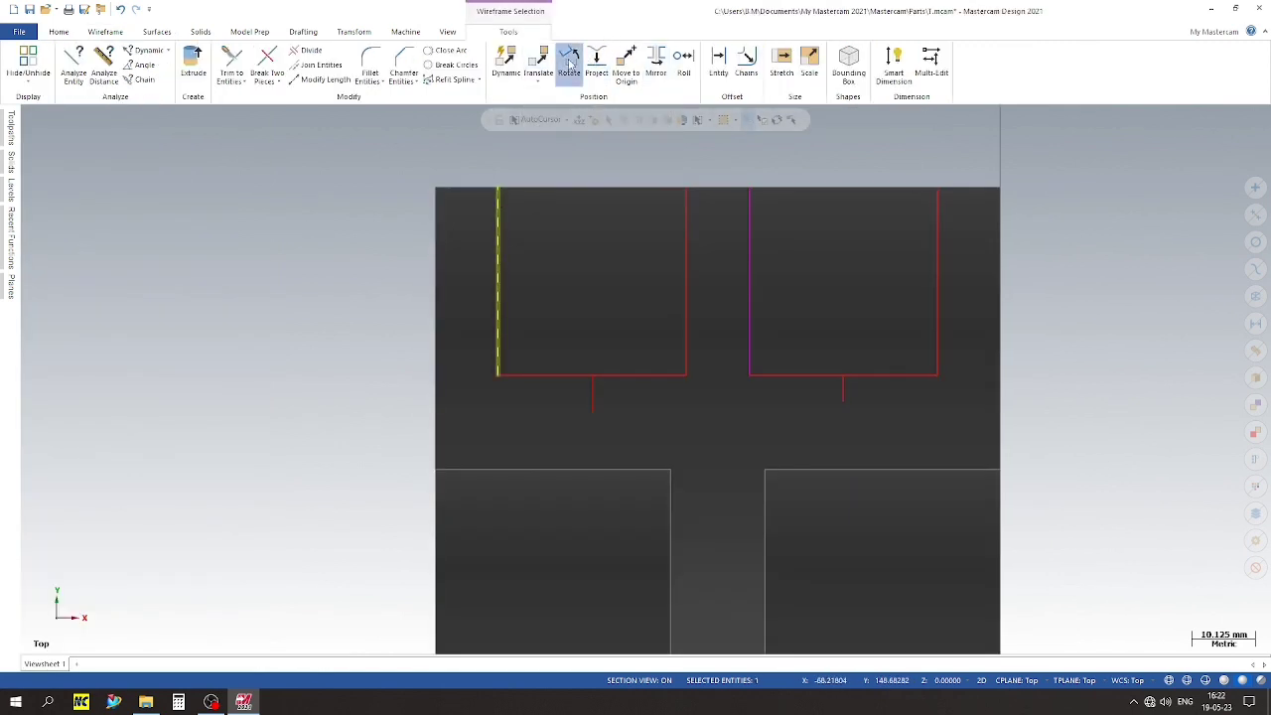
{"action": "left_click", "coordinate": [49, 305]}
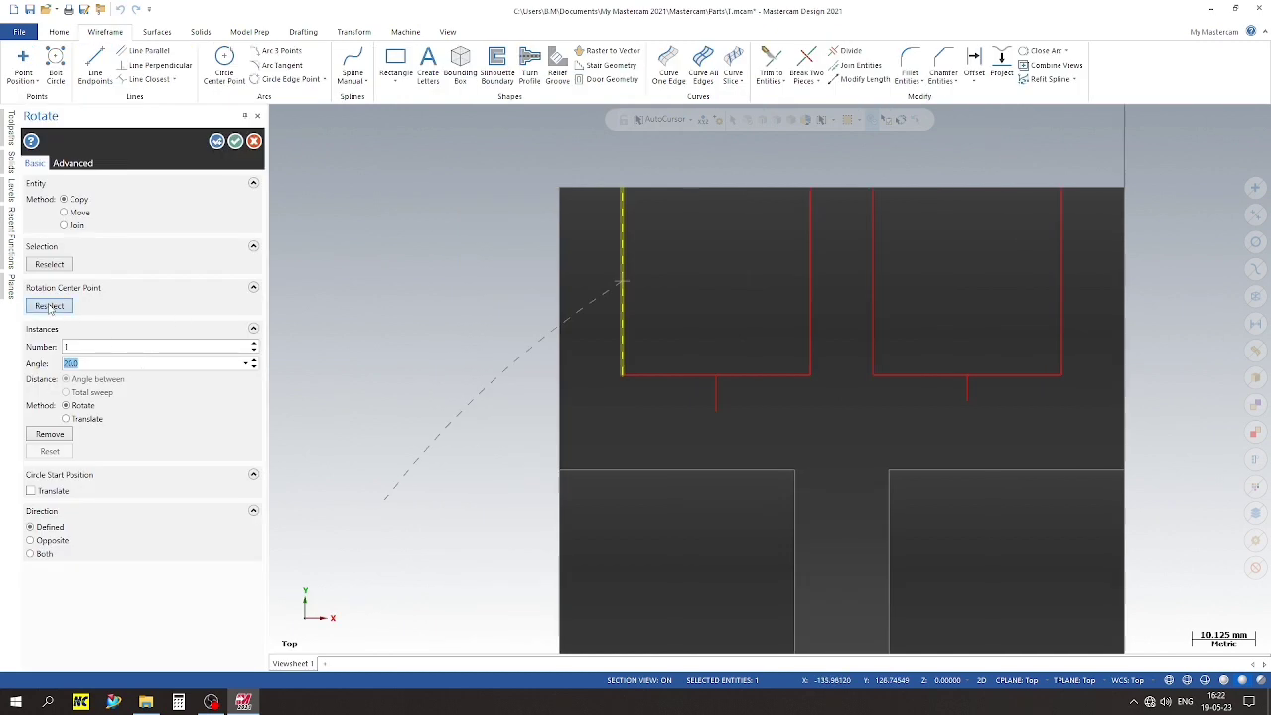
{"action": "left_click", "coordinate": [624, 188]}
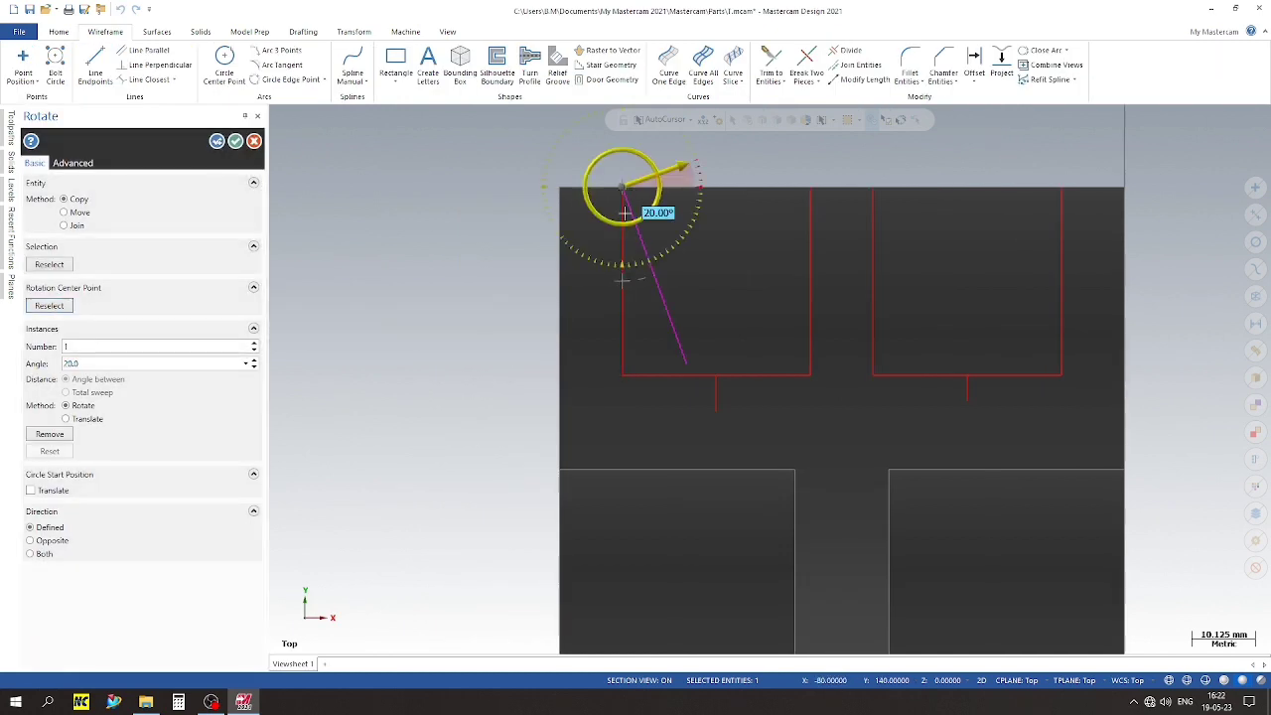
{"action": "left_click", "coordinate": [217, 141]}
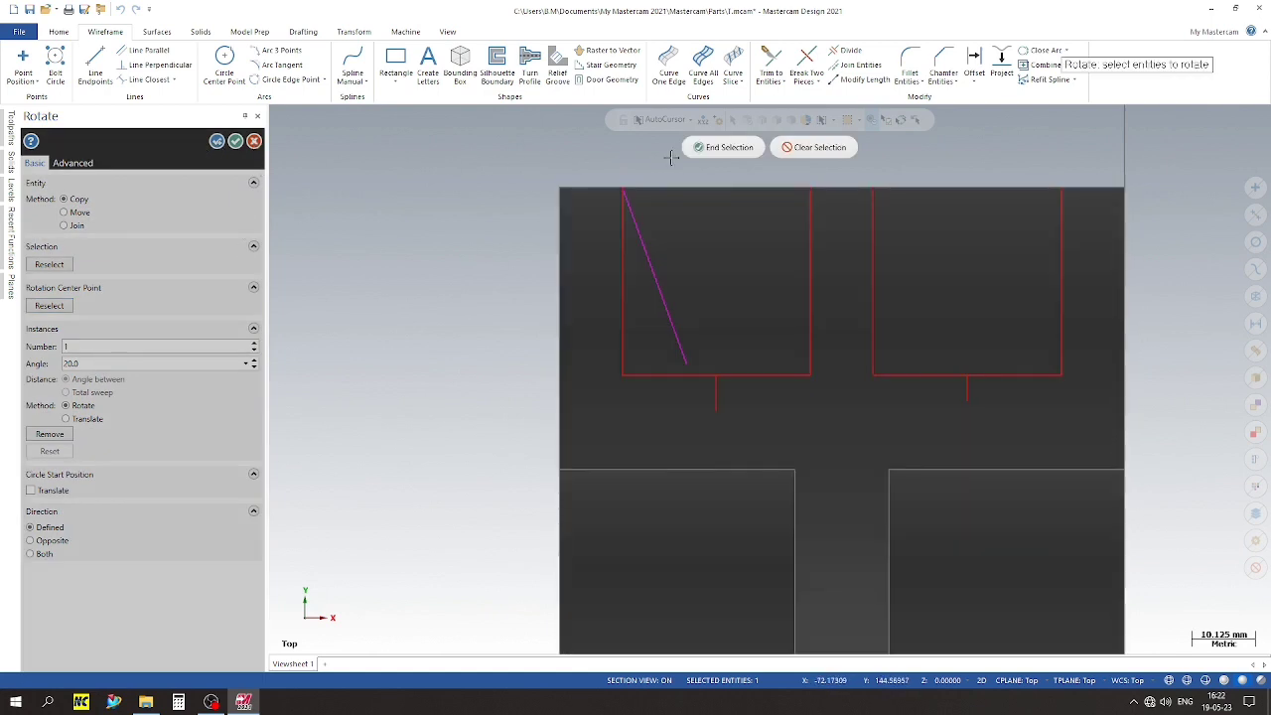
{"action": "key", "text": "Escape"}
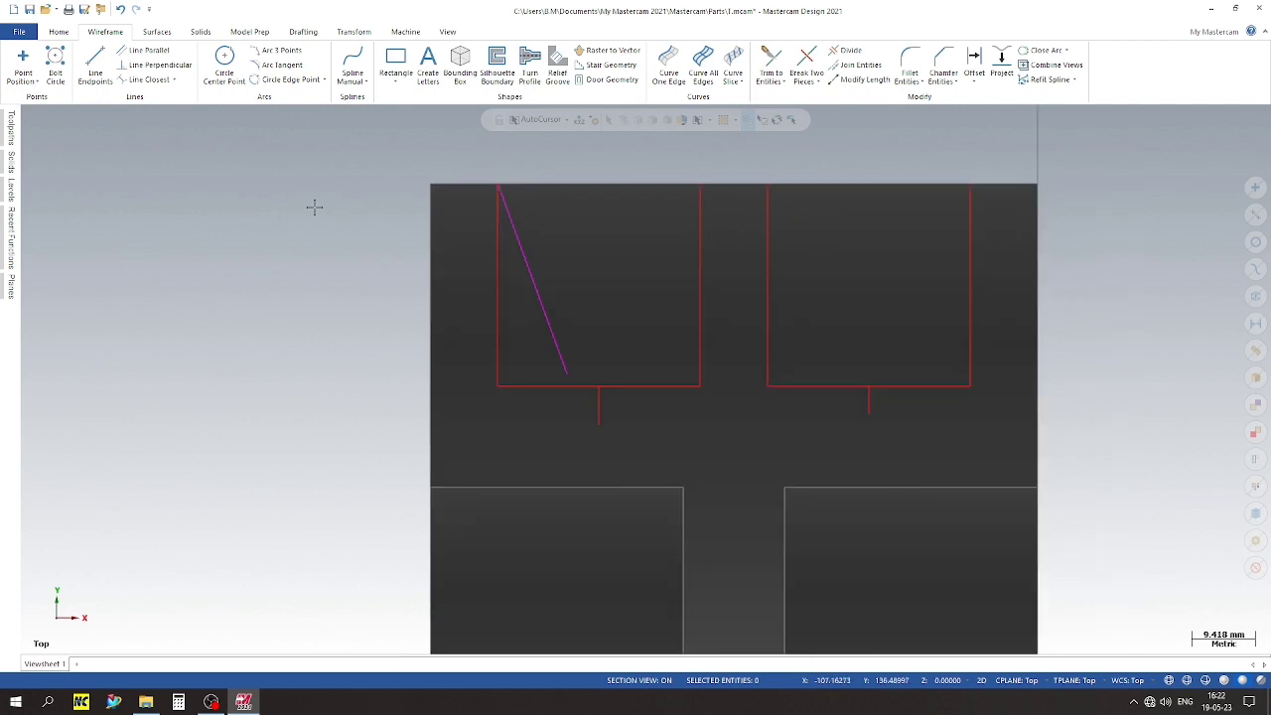
Mirror the 20° slanted line about the left groove's centre mark
{"action": "left_click", "coordinate": [527, 262]}
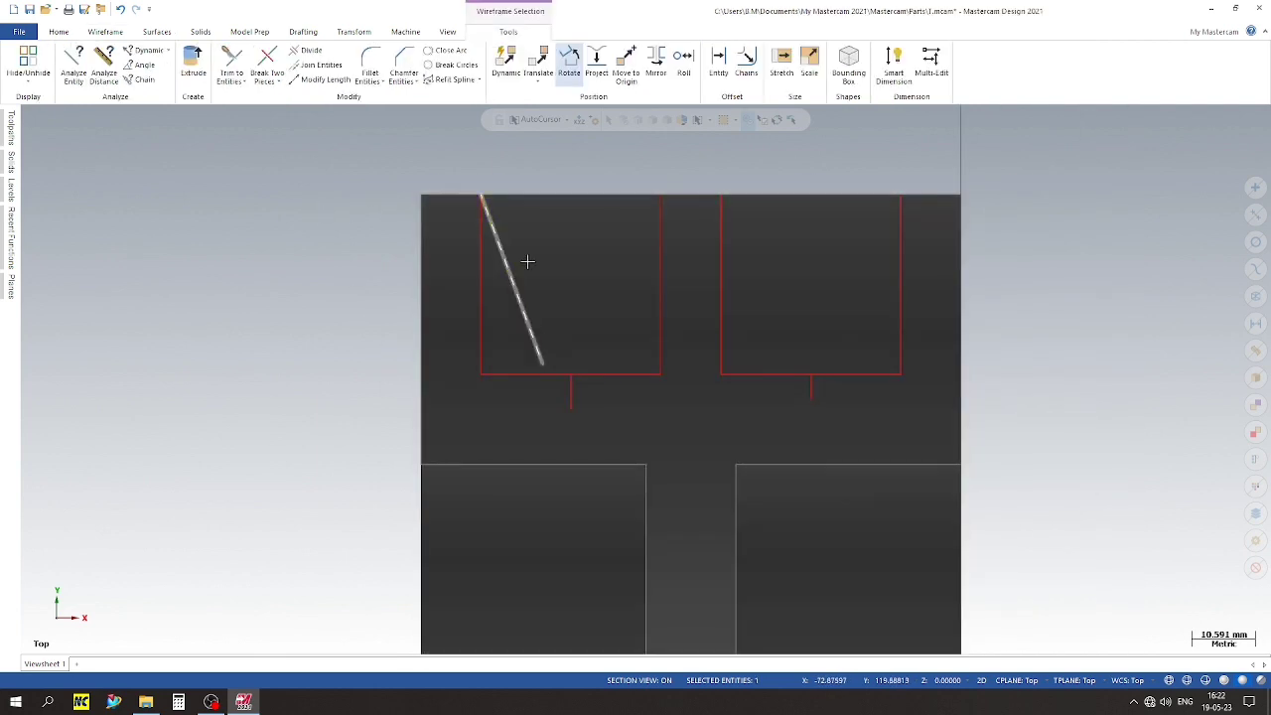
{"action": "left_click", "coordinate": [656, 61]}
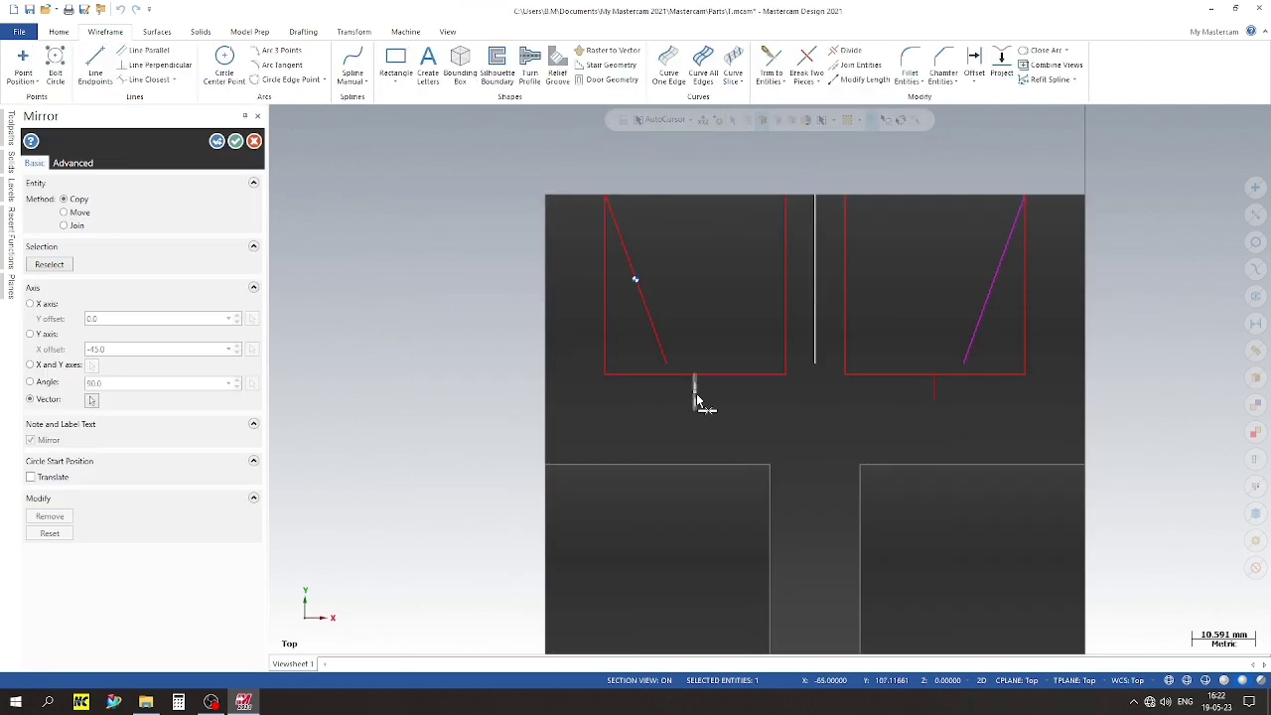
{"action": "left_click", "coordinate": [692, 411]}
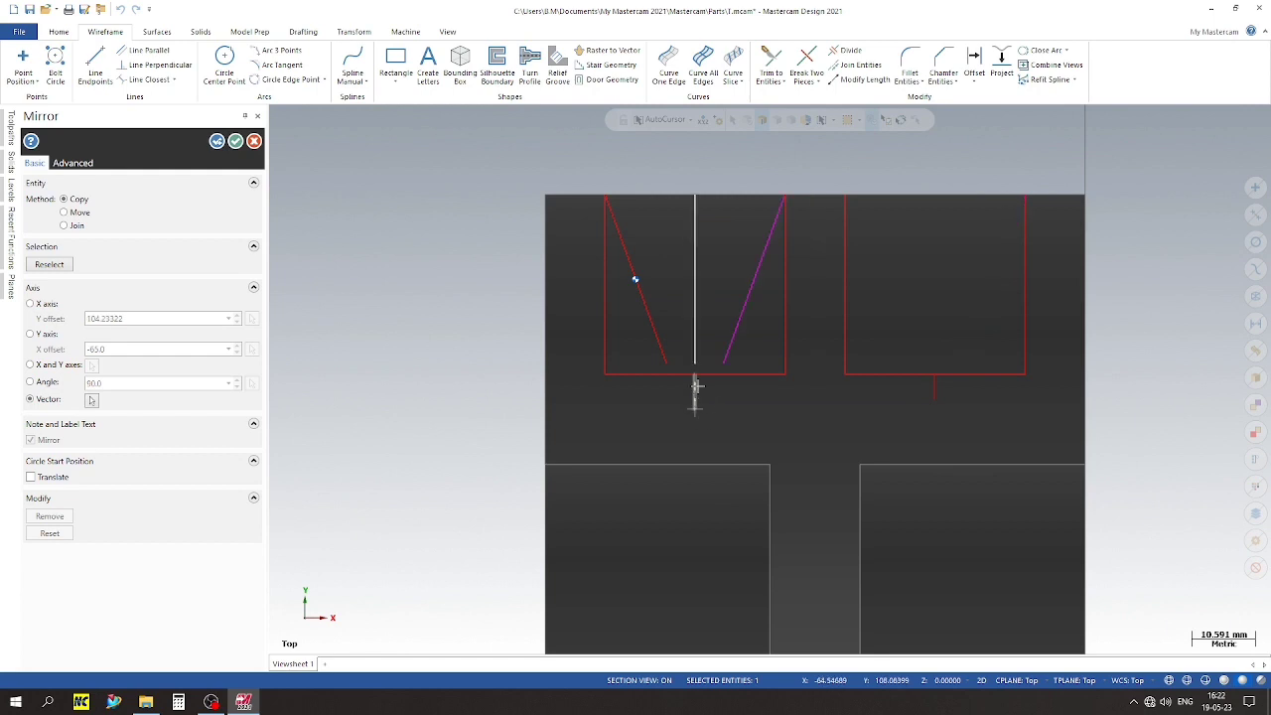
{"action": "left_click", "coordinate": [237, 142]}
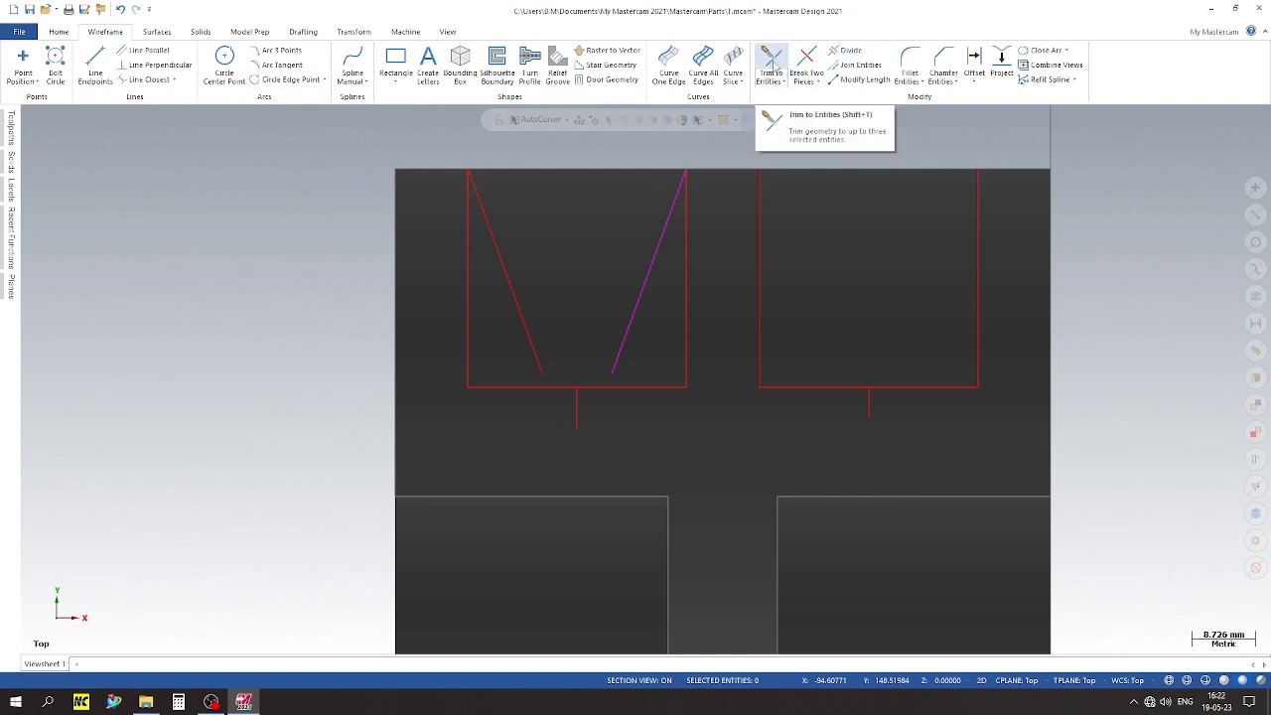
Trim both slanted lines to each other so they meet in a V
{"action": "left_click", "coordinate": [771, 64]}
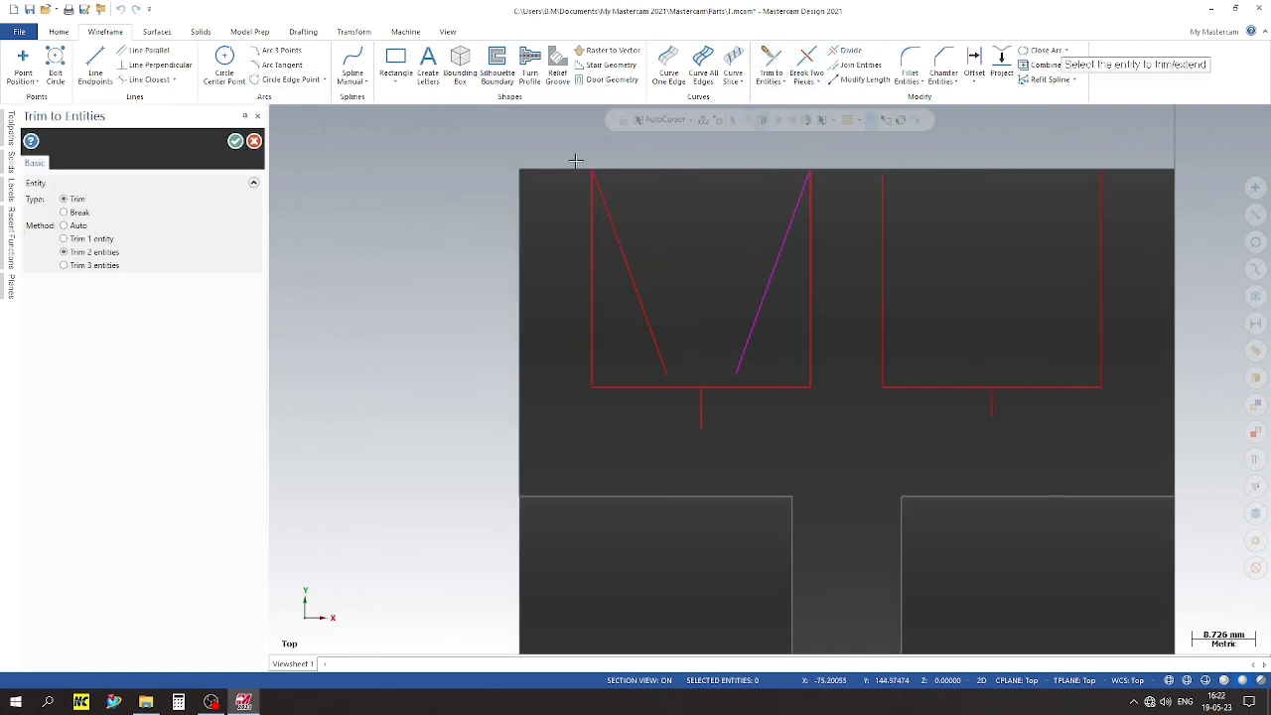
{"action": "left_click", "coordinate": [636, 287]}
{"action": "left_click", "coordinate": [743, 365]}
{"action": "left_click", "coordinate": [234, 141]}
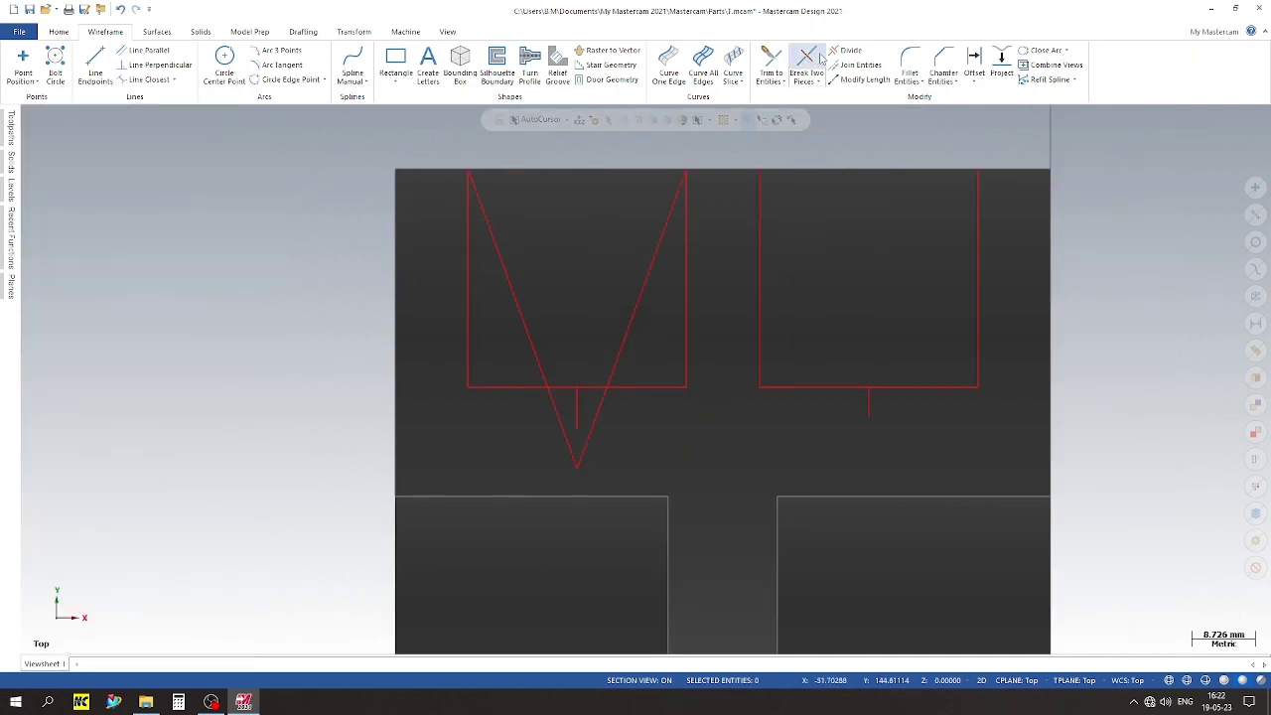
Divide away the V tips, excess groove-bottom pieces and the left groove's vertical sides
{"action": "left_click", "coordinate": [844, 49]}
{"action": "scroll", "coordinate": [697, 415], "scroll_direction": "up", "scroll_amount": 2}
{"action": "left_click", "coordinate": [697, 415]}
{"action": "left_click", "coordinate": [648, 429]}
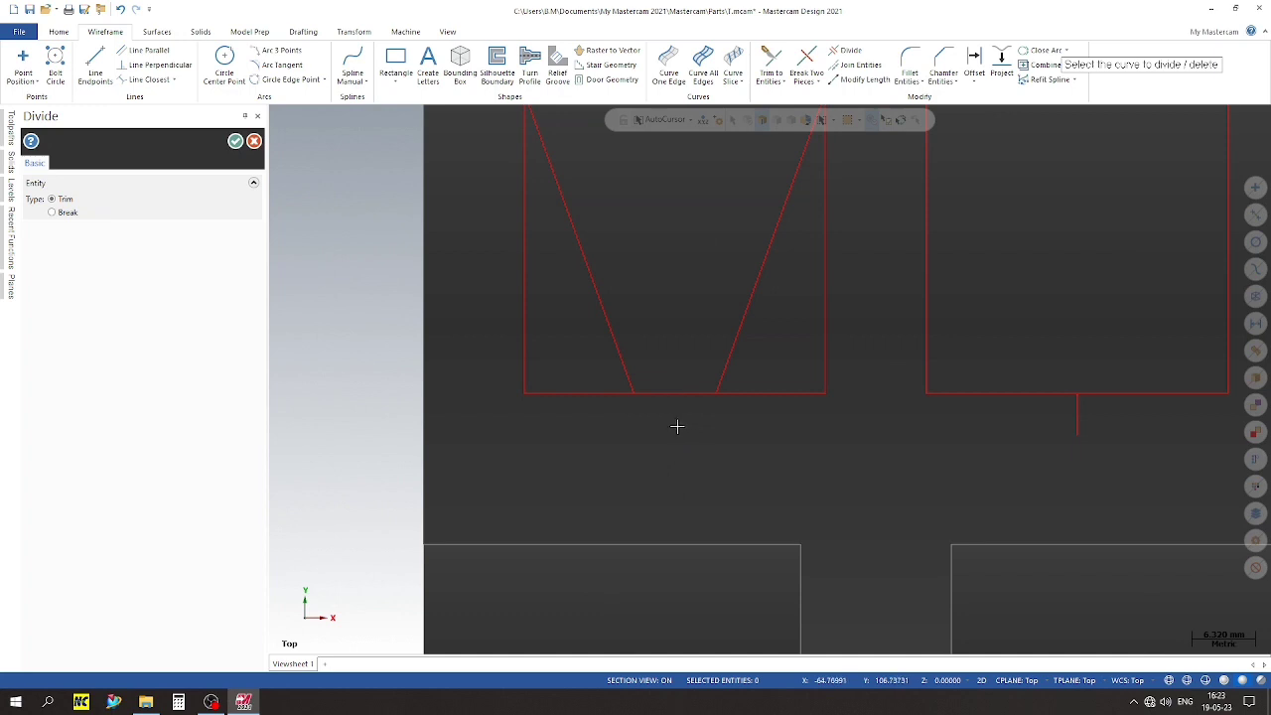
{"action": "left_click", "coordinate": [604, 392]}
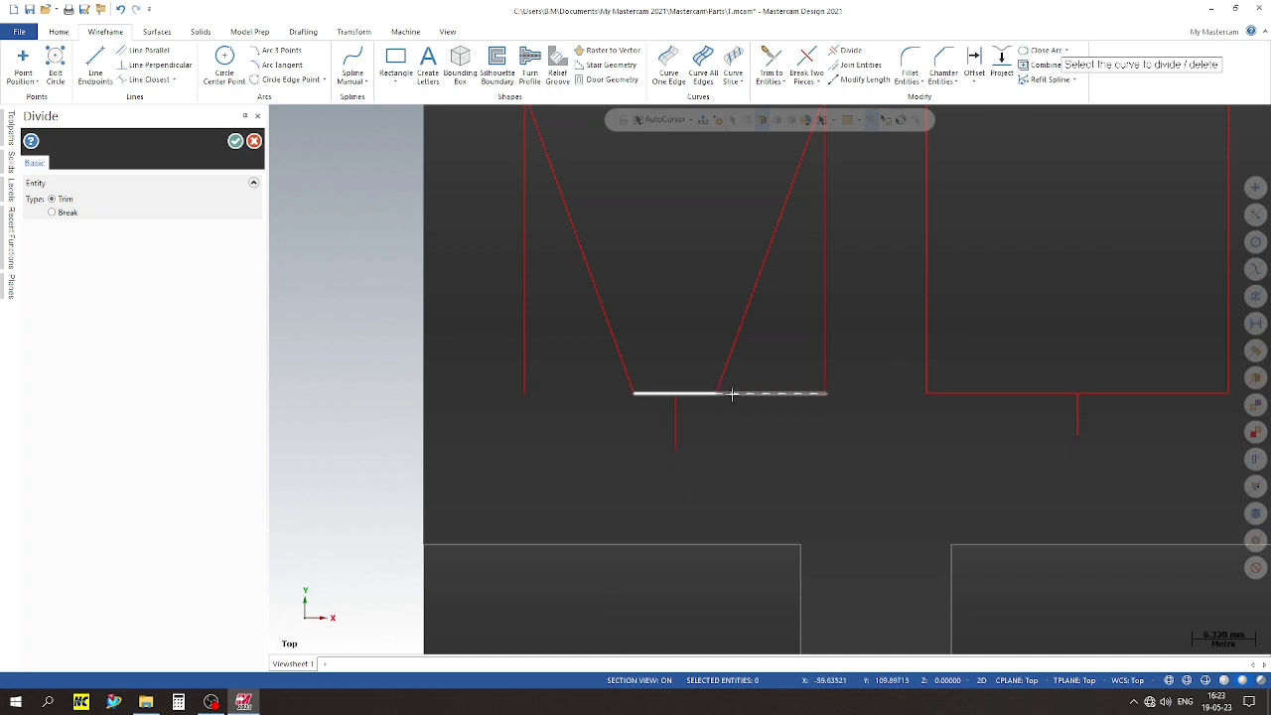
{"action": "left_click", "coordinate": [760, 394]}
{"action": "left_click", "coordinate": [826, 357]}
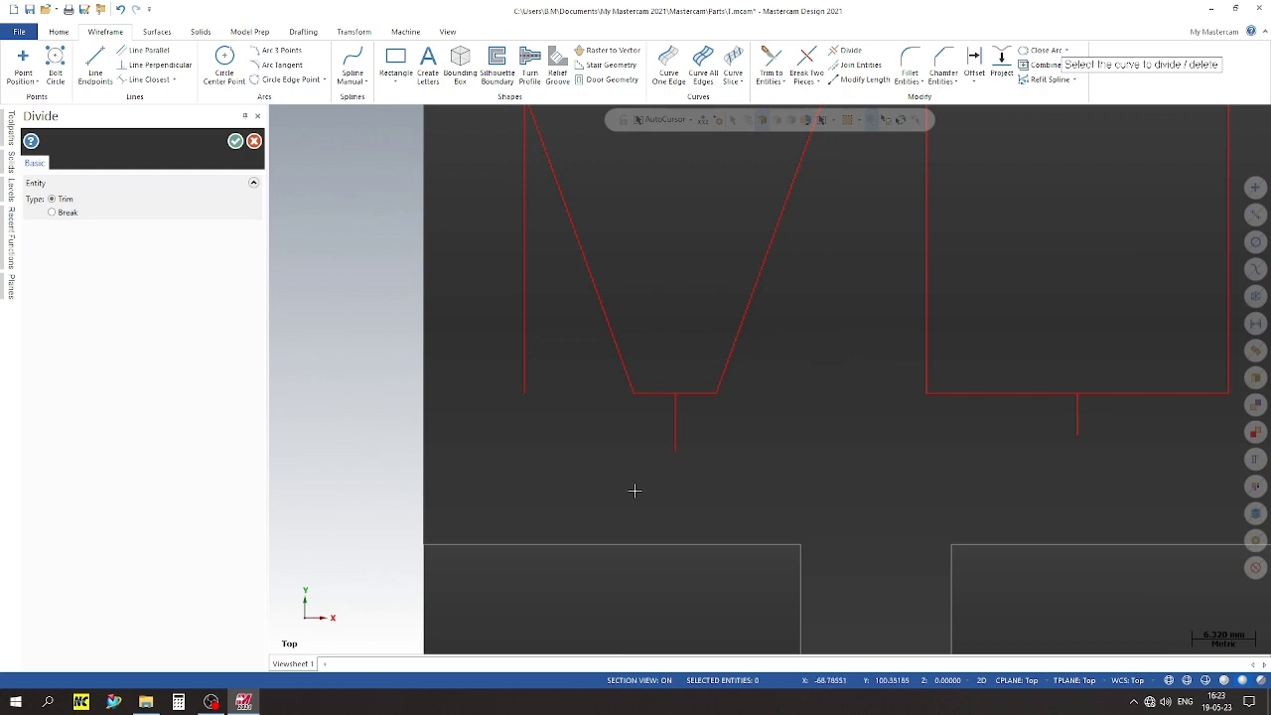
{"action": "scroll", "coordinate": [632, 488], "scroll_direction": "down", "scroll_amount": 2}
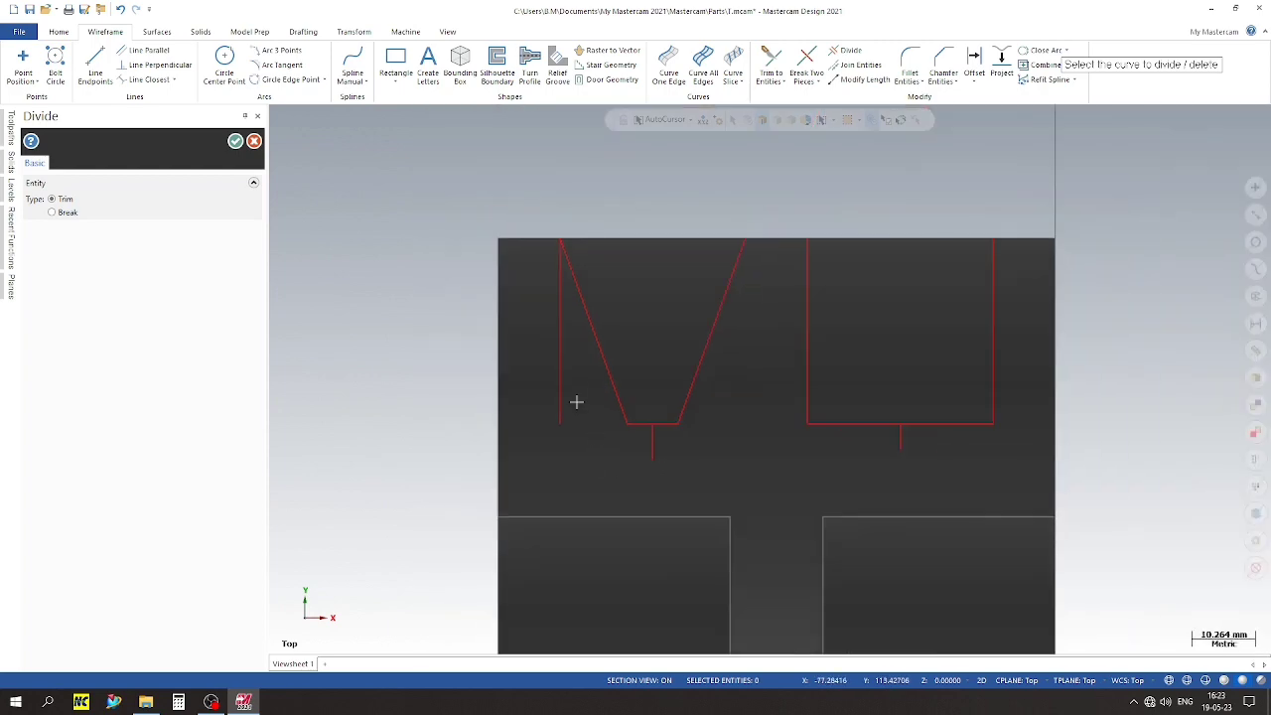
{"action": "left_click", "coordinate": [235, 142]}
{"action": "scroll", "coordinate": [676, 427], "scroll_direction": "down", "scroll_amount": 2}
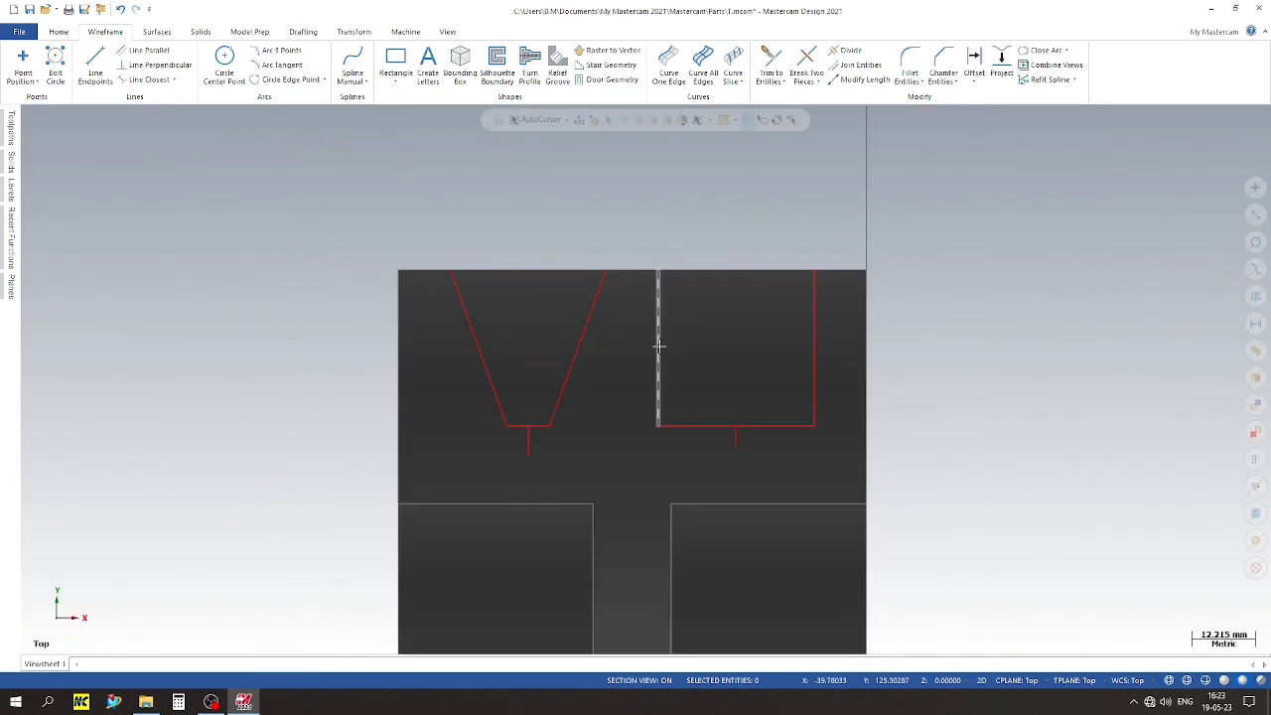
Set up a 40 mm X translate copy of the V profile, then cancel it
{"action": "left_click_drag", "start_coordinate": [427, 212], "coordinate": [627, 443]}
{"action": "left_click", "coordinate": [536, 52]}
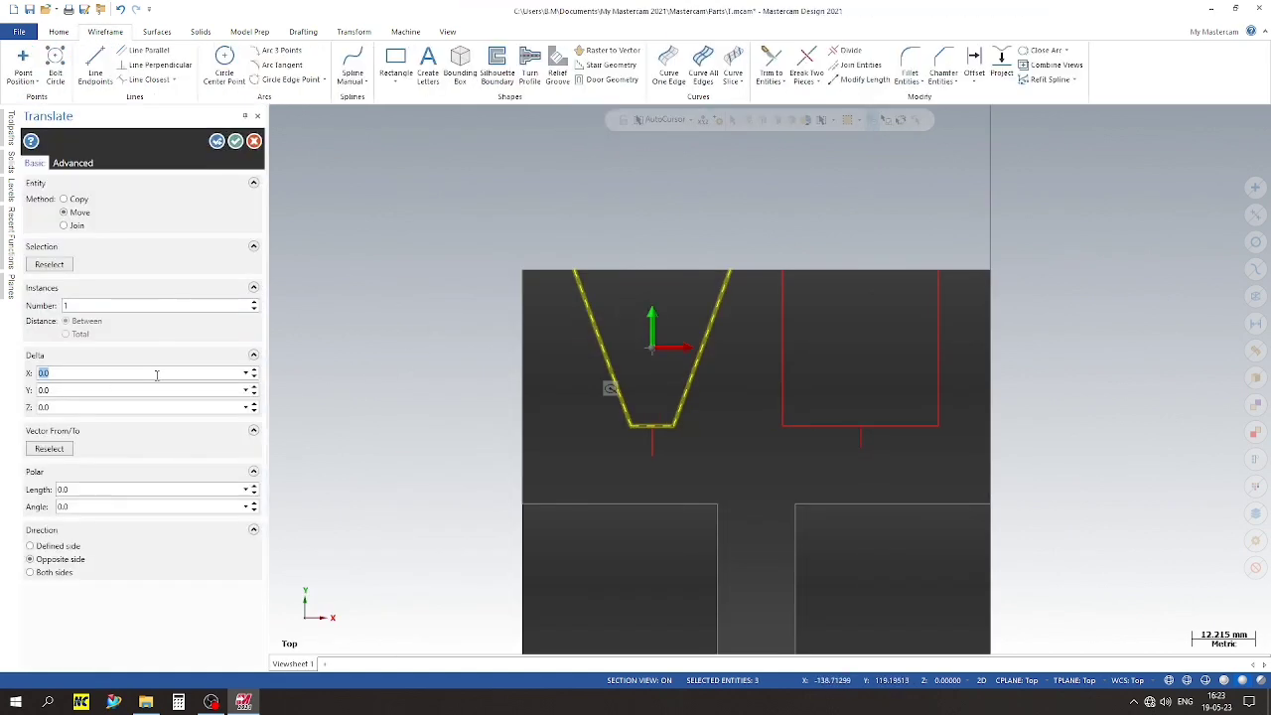
{"action": "type", "text": "40"}
{"action": "key", "text": "Tab"}
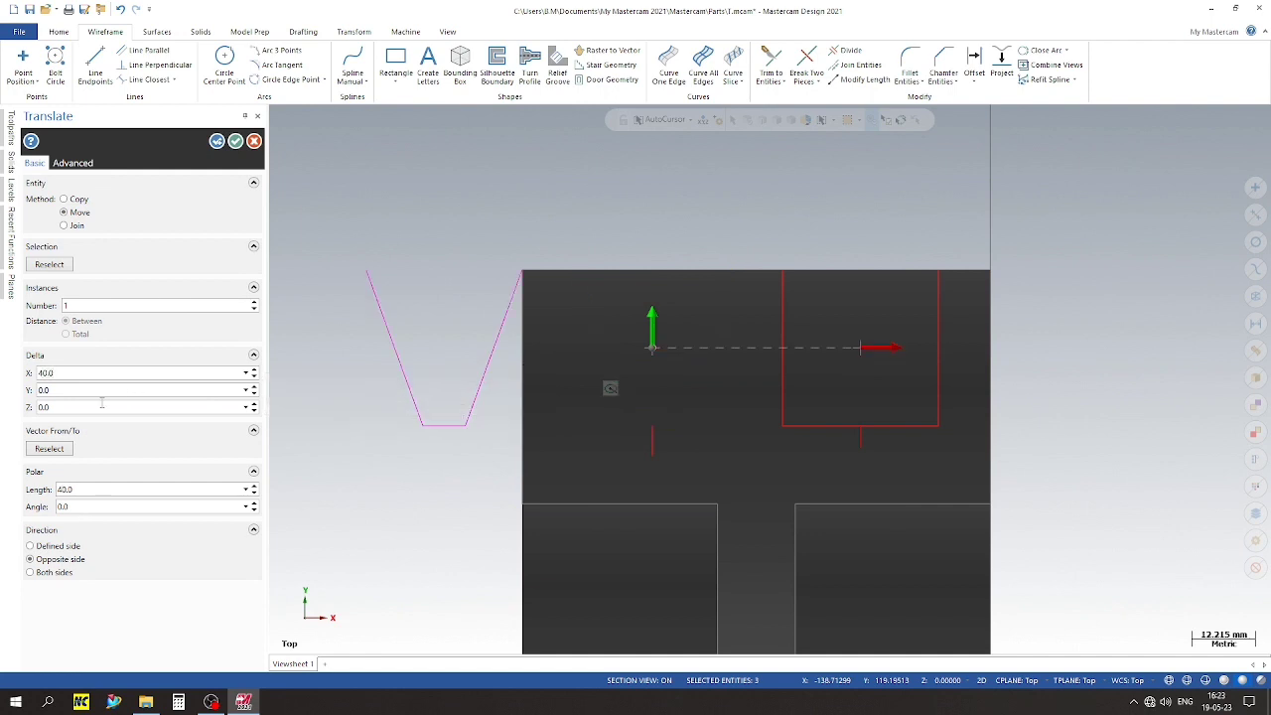
{"action": "left_click", "coordinate": [56, 550]}
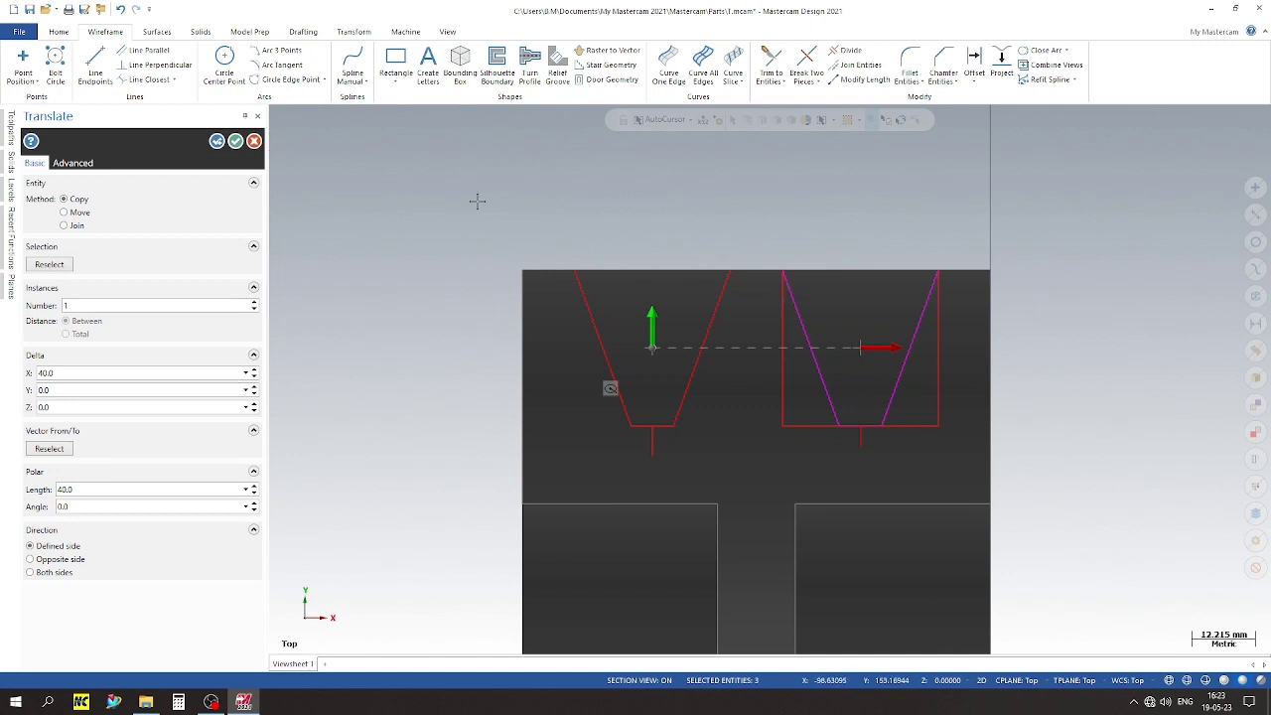
{"action": "key", "text": "Escape"}
{"action": "left_click", "coordinate": [722, 425]}
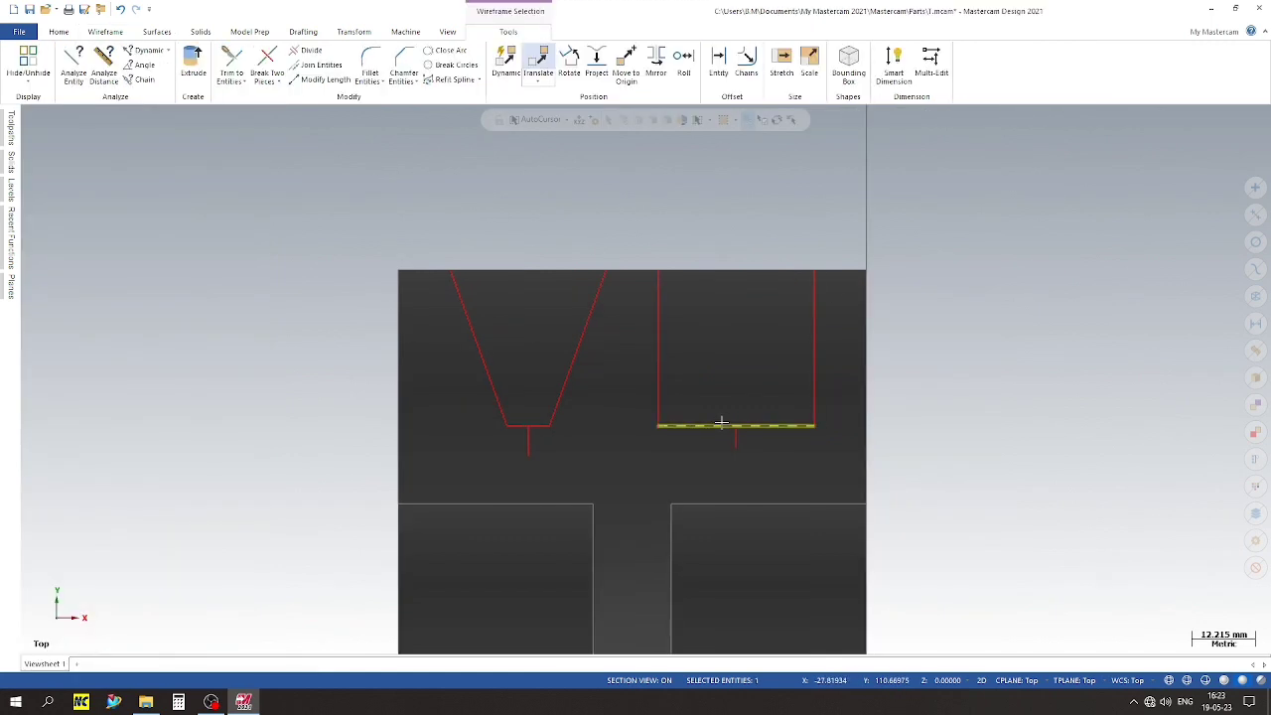
{"action": "key", "text": "Escape"}
Translate a copy of the three V-groove lines 40 mm along X
{"action": "left_click_drag", "start_coordinate": [397, 208], "coordinate": [629, 433]}
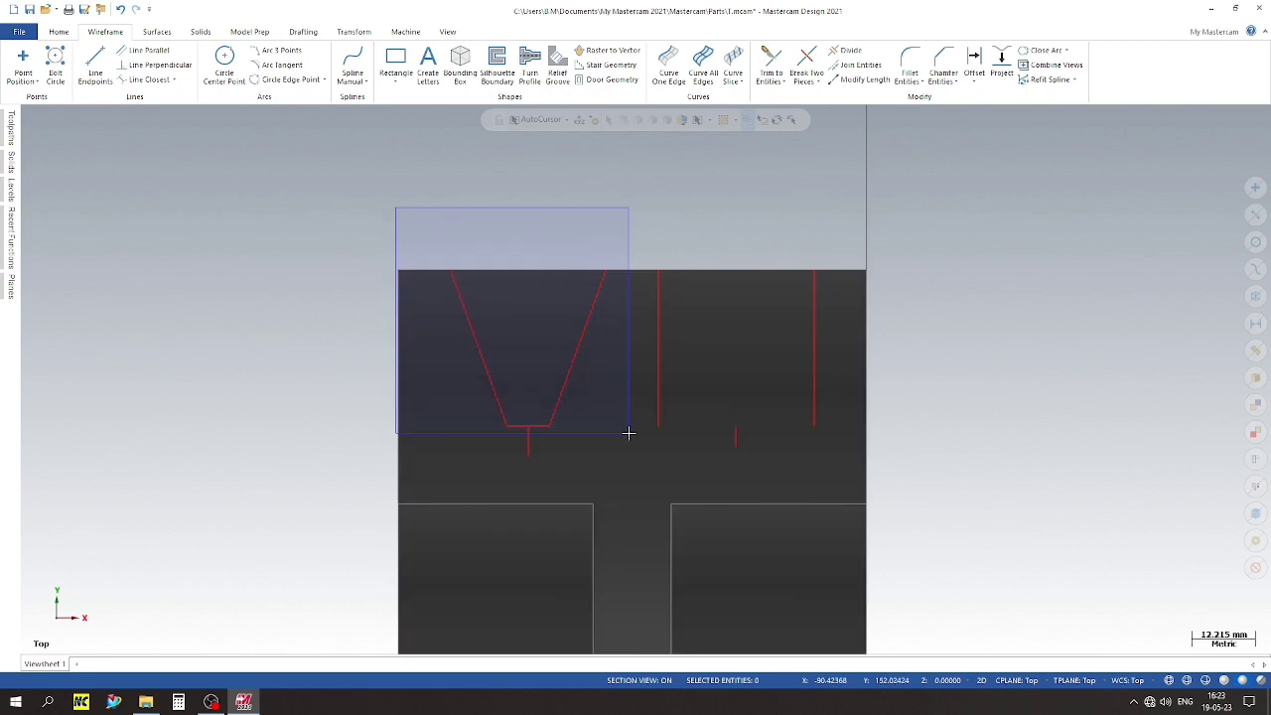
{"action": "left_click", "coordinate": [538, 62]}
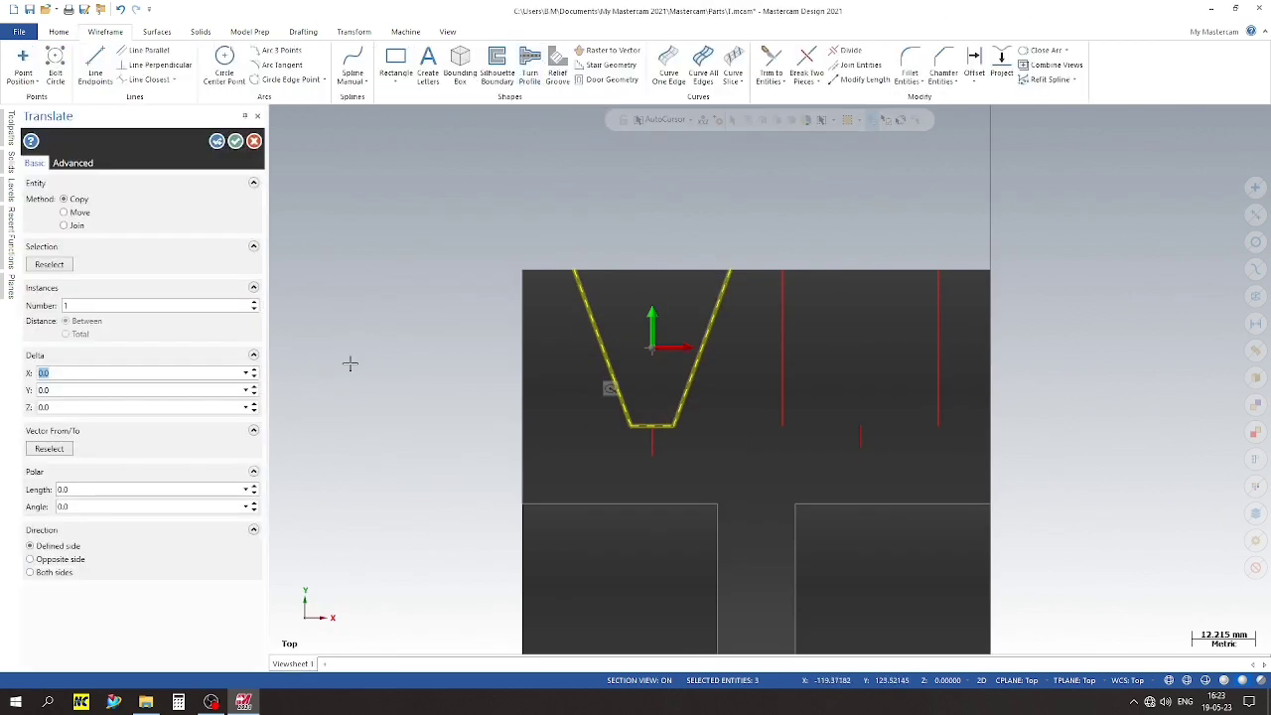
{"action": "type", "text": "40"}
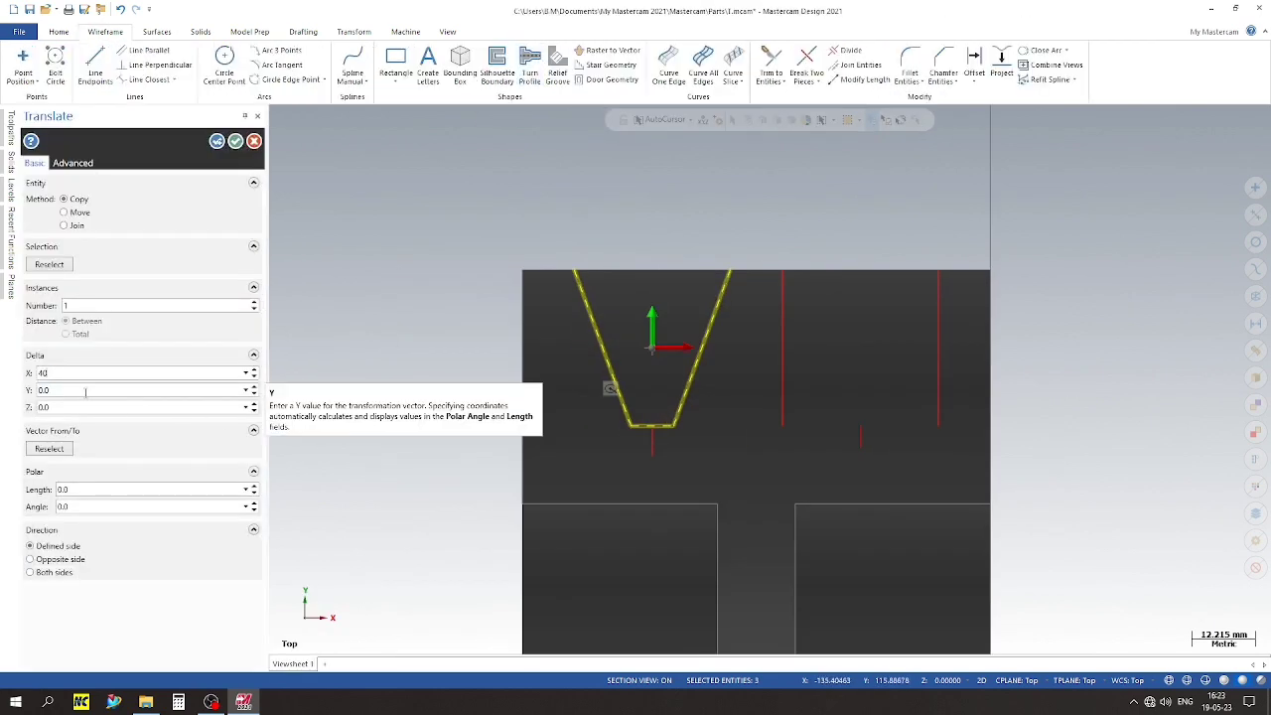
{"action": "key", "text": "Return"}
{"action": "left_click", "coordinate": [235, 141]}
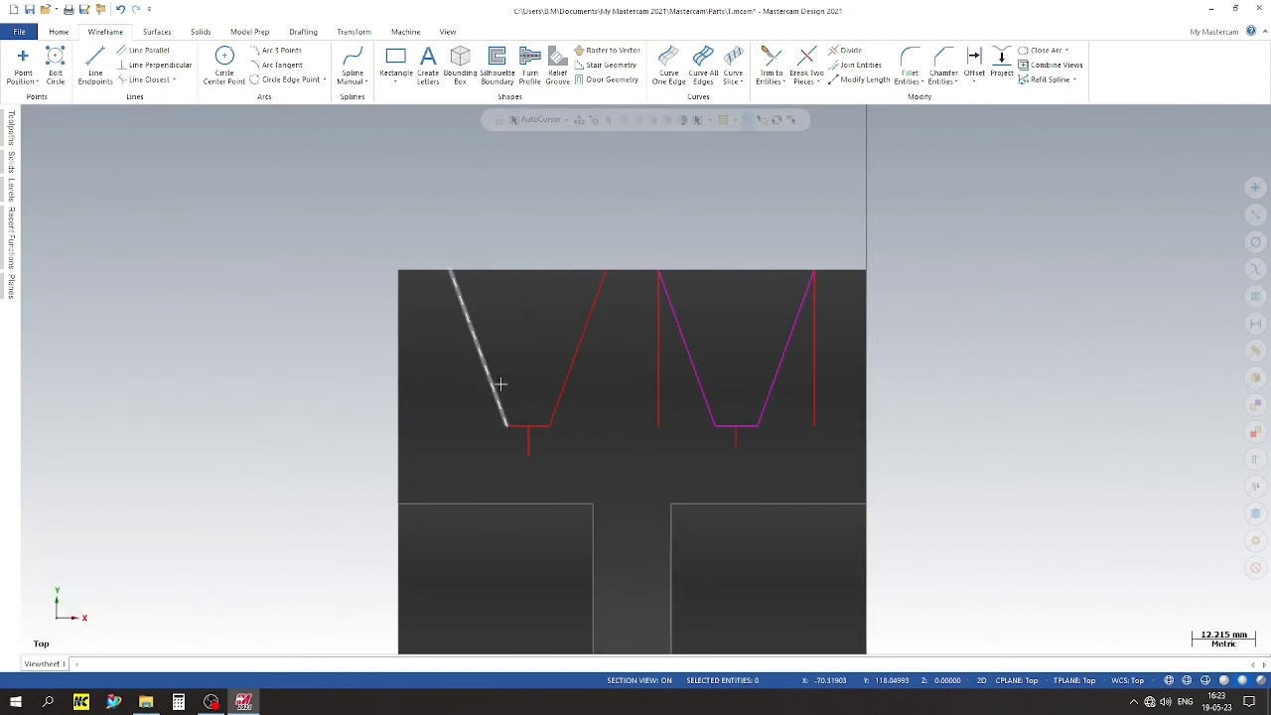
Delete the stray short lines and vertical lines left under both V grooves
{"action": "left_click", "coordinate": [528, 440]}
{"action": "left_click", "coordinate": [660, 402]}
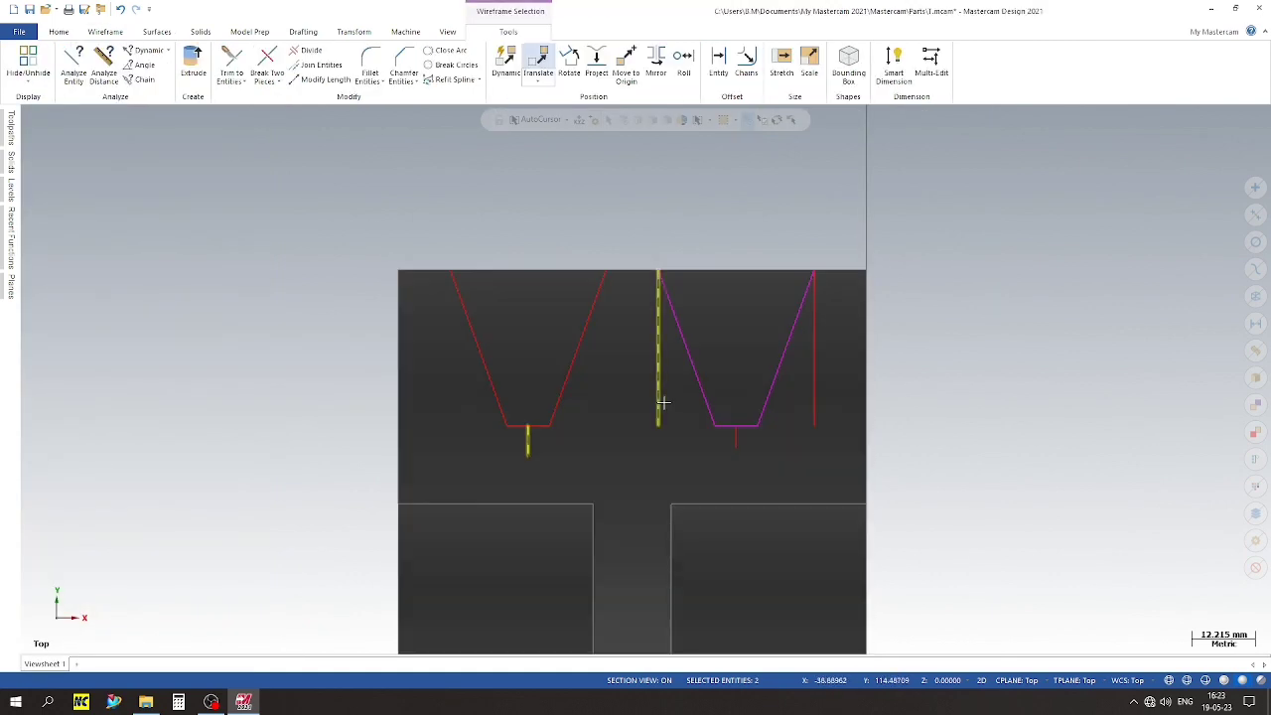
{"action": "key", "text": "Delete"}
{"action": "left_click", "coordinate": [736, 440]}
{"action": "key", "text": "Delete"}
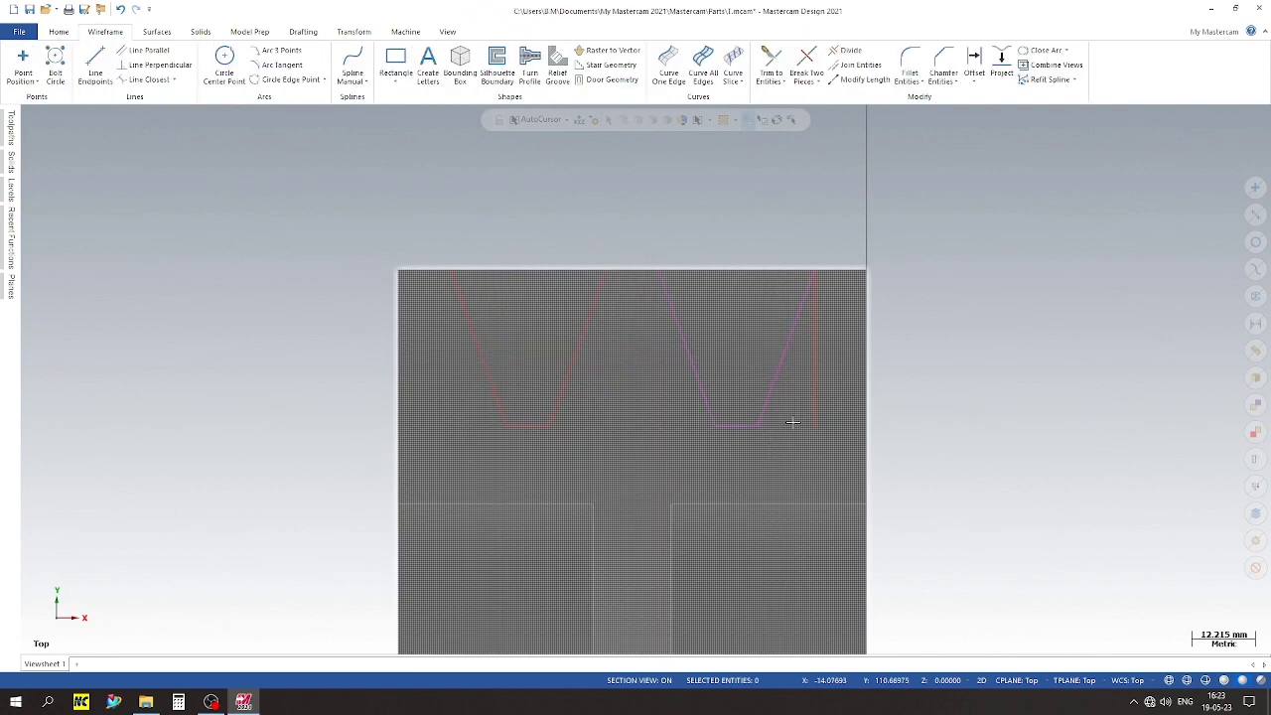
{"action": "left_click", "coordinate": [815, 406]}
{"action": "key", "text": "Delete"}
{"action": "scroll", "coordinate": [663, 246], "scroll_direction": "up", "scroll_amount": 1}
{"action": "right_click", "coordinate": [660, 245]}
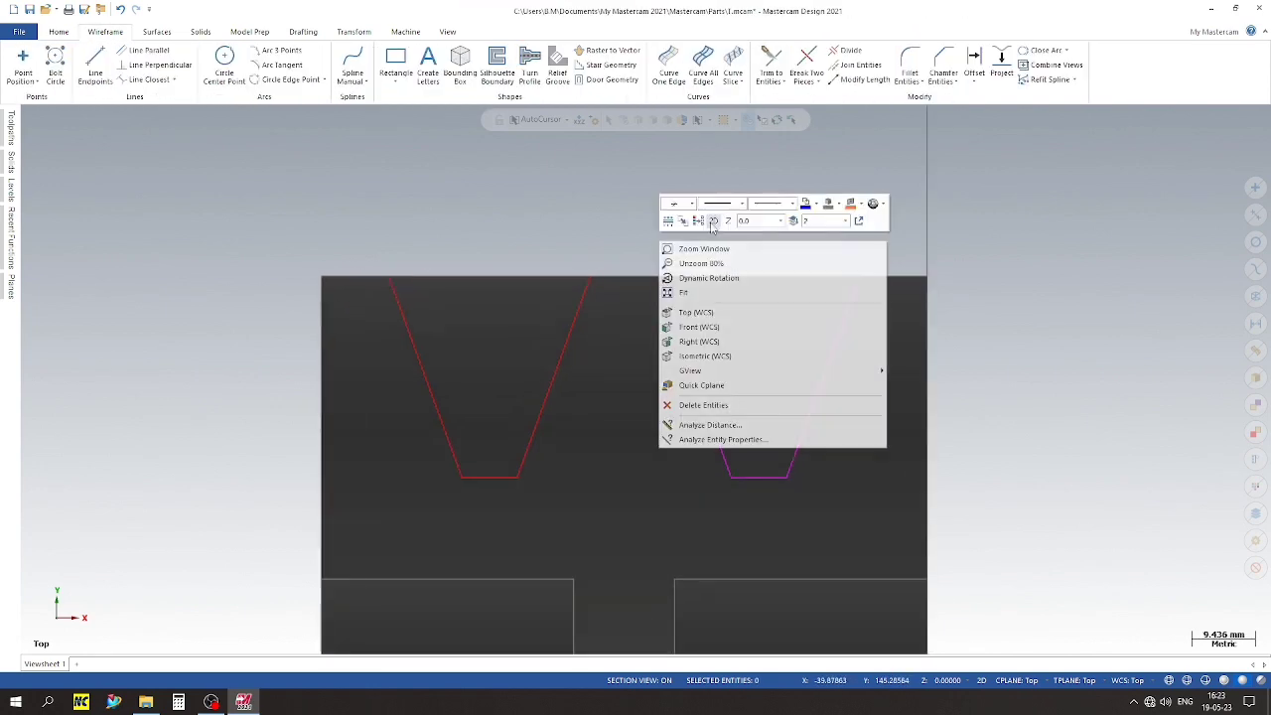
{"action": "scroll", "coordinate": [544, 230], "scroll_direction": "up", "scroll_amount": 2}
{"action": "left_click", "coordinate": [95, 70]}
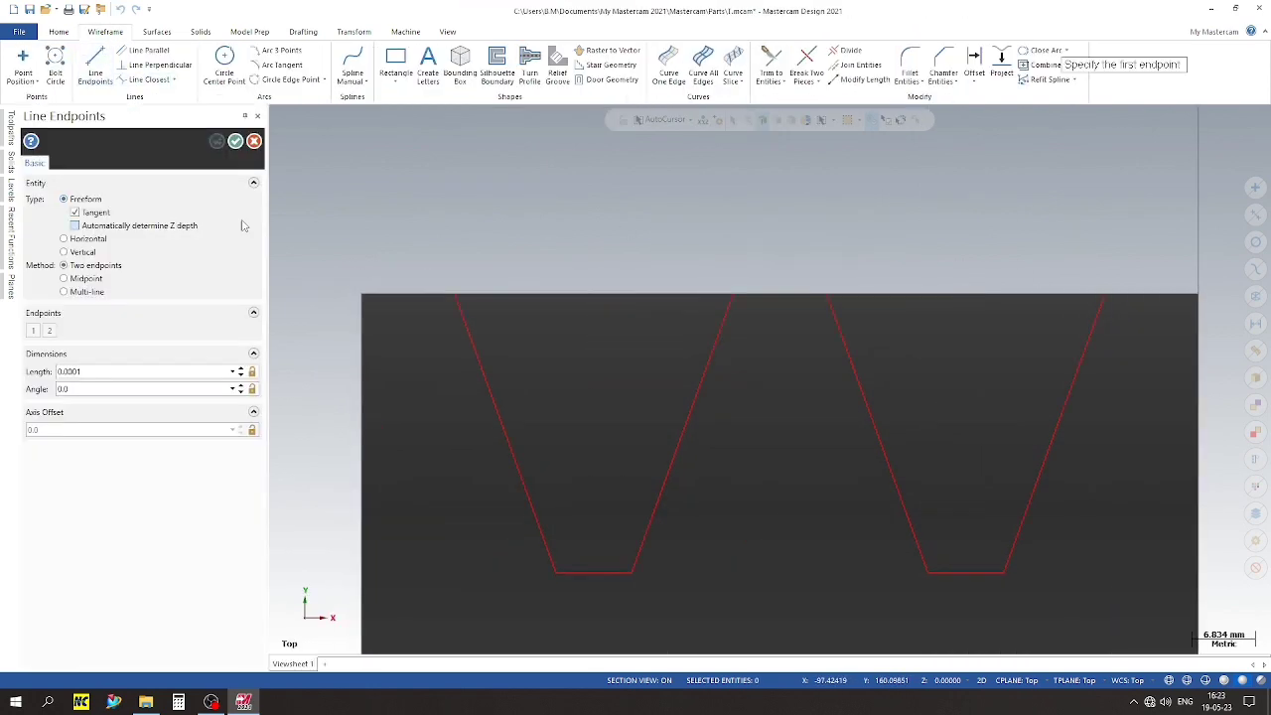
Draw two top-edge lines linking the groove top corners
{"action": "left_click", "coordinate": [458, 298]}
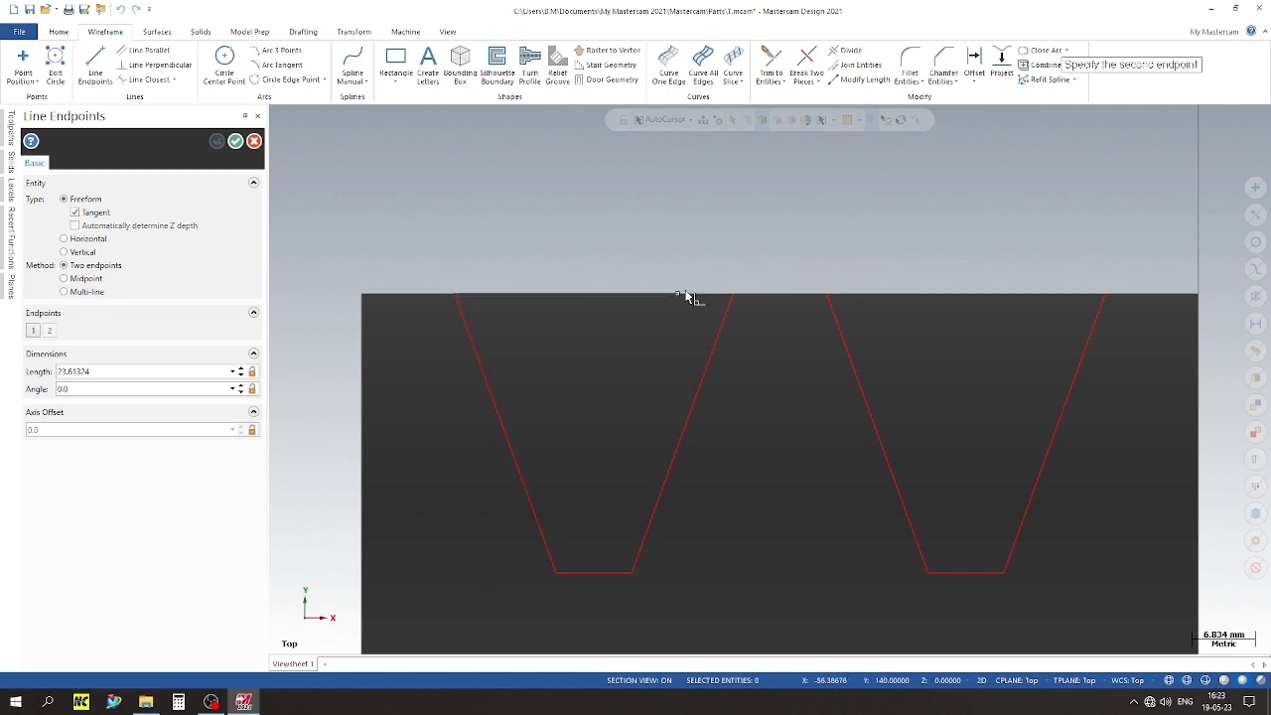
{"action": "left_click", "coordinate": [735, 292]}
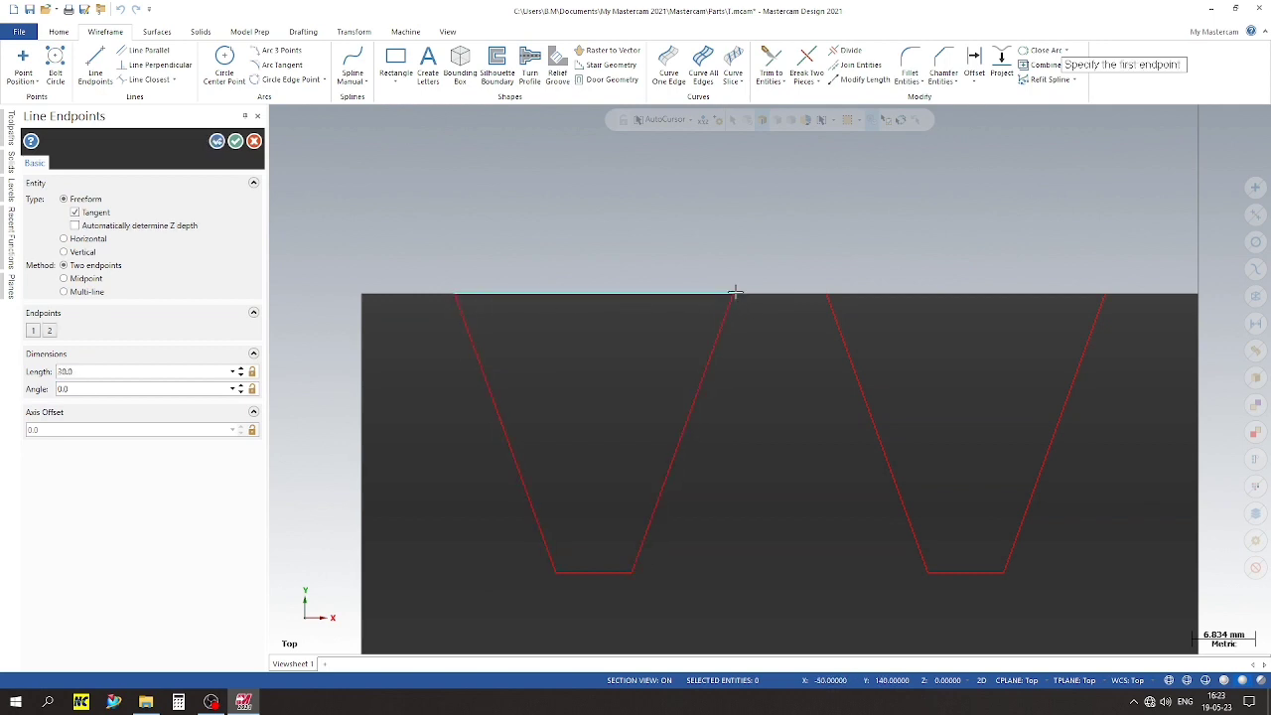
{"action": "left_click", "coordinate": [828, 295]}
{"action": "left_click", "coordinate": [1108, 295]}
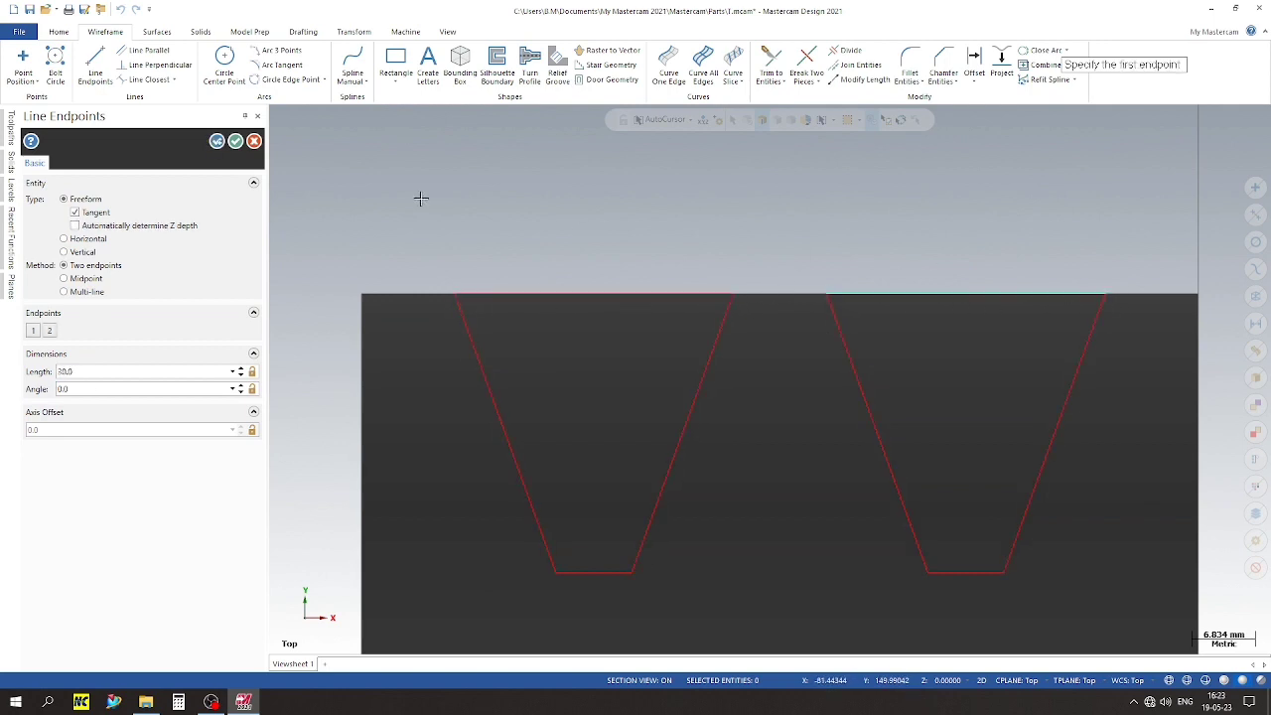
{"action": "left_click", "coordinate": [236, 141]}
Check the profile in Isometric view, then return to Top view
{"action": "scroll", "coordinate": [529, 259], "scroll_direction": "down", "scroll_amount": 3}
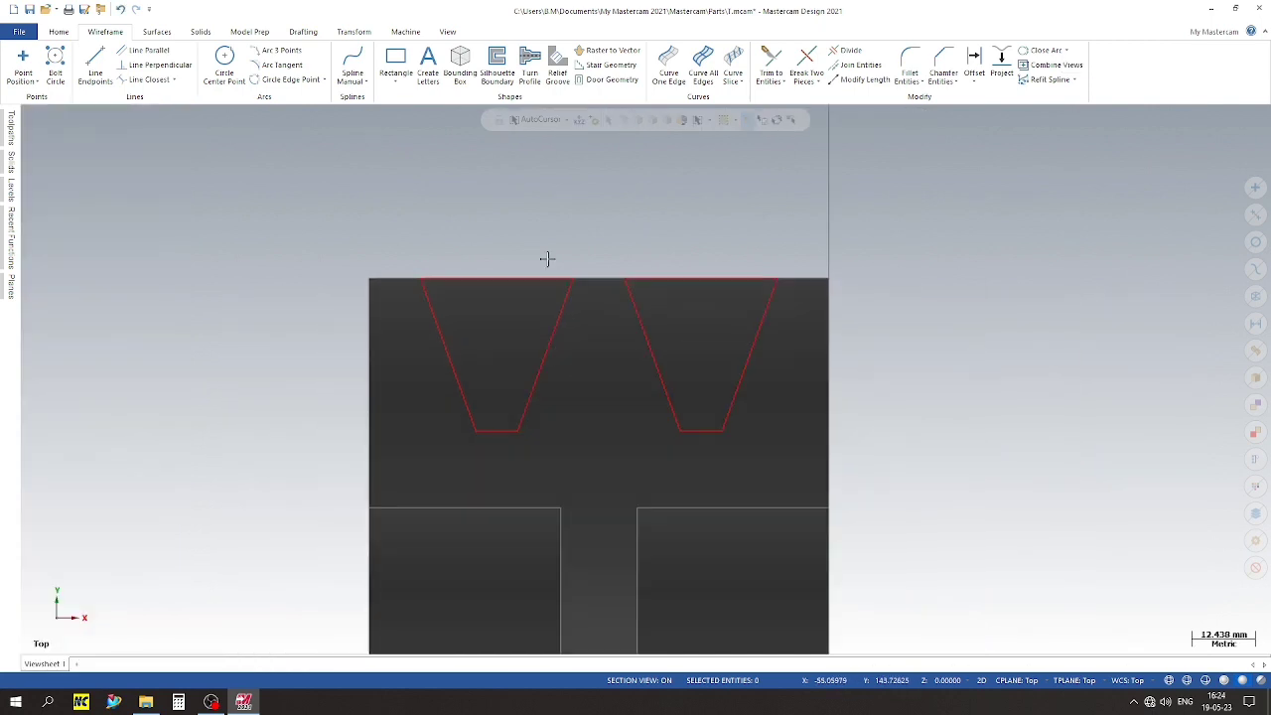
{"action": "scroll", "coordinate": [547, 258], "scroll_direction": "down", "scroll_amount": 5}
{"action": "right_click", "coordinate": [800, 316]}
{"action": "left_click", "coordinate": [864, 429]}
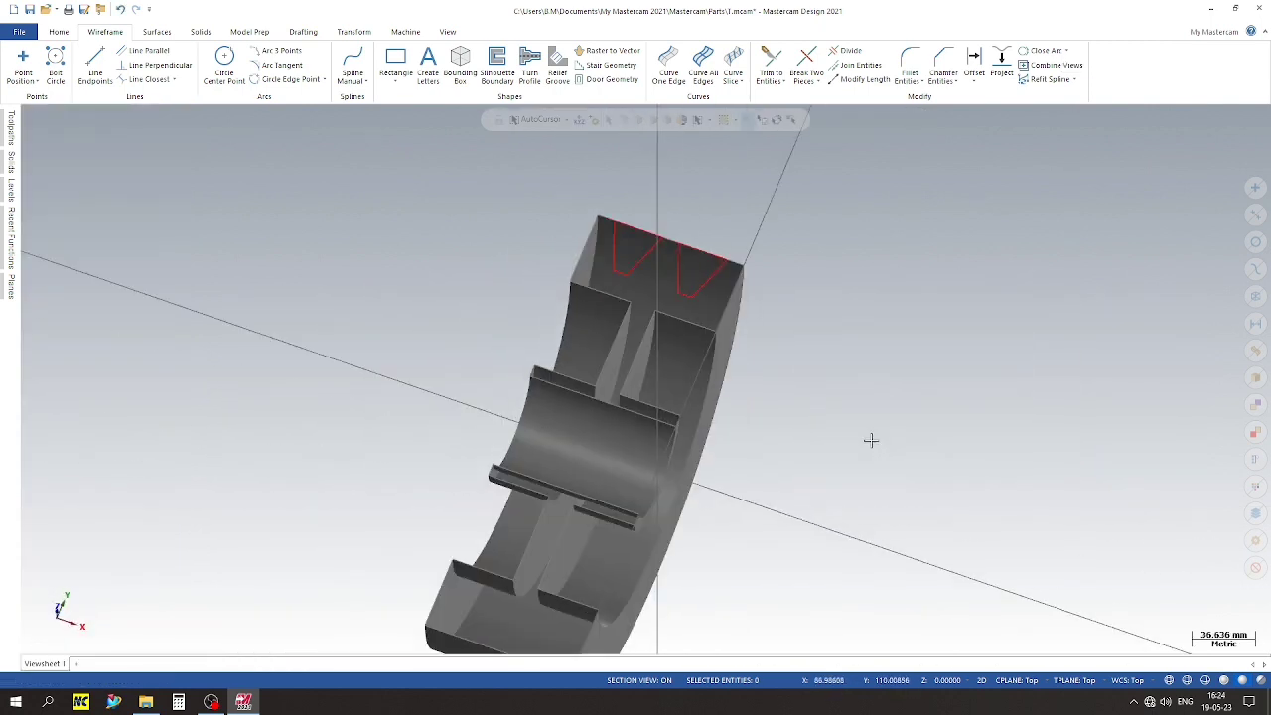
{"action": "right_click", "coordinate": [362, 241]}
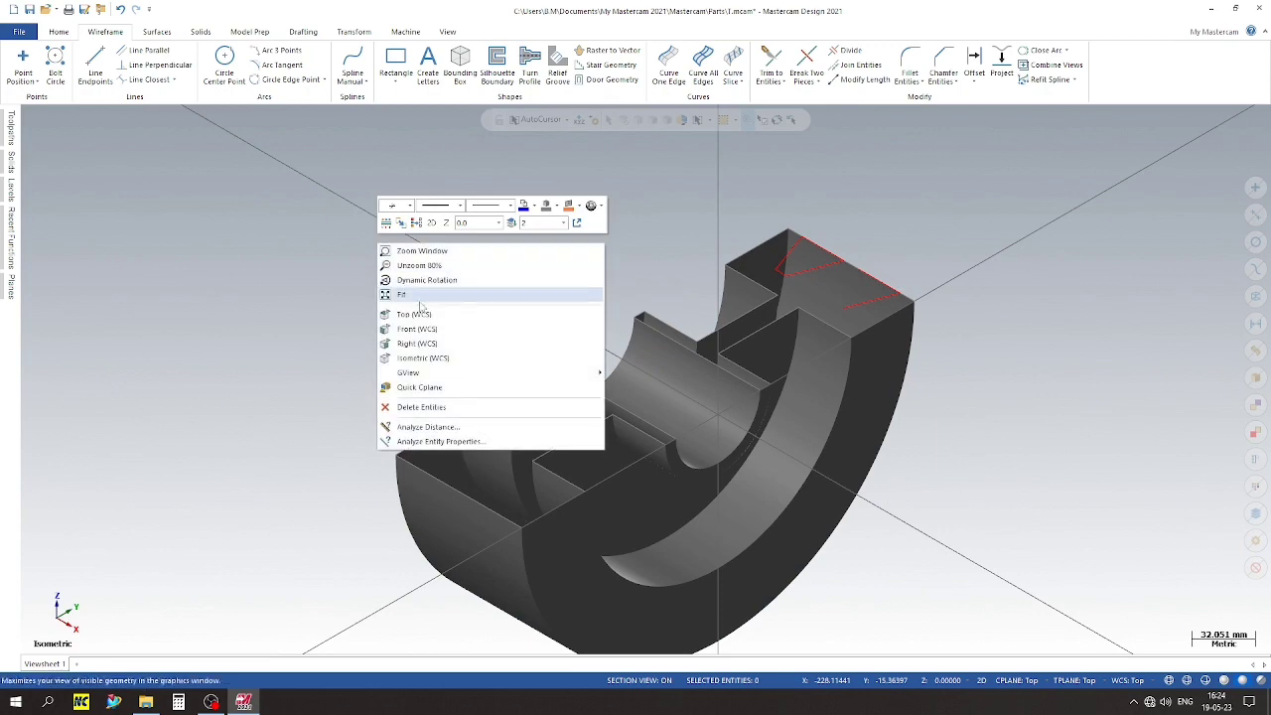
{"action": "left_click", "coordinate": [426, 312]}
{"action": "scroll", "coordinate": [809, 201], "scroll_direction": "down", "scroll_amount": 2}
Dock the Levels panel open and make level 1 current
{"action": "scroll", "coordinate": [810, 200], "scroll_direction": "down", "scroll_amount": 1}
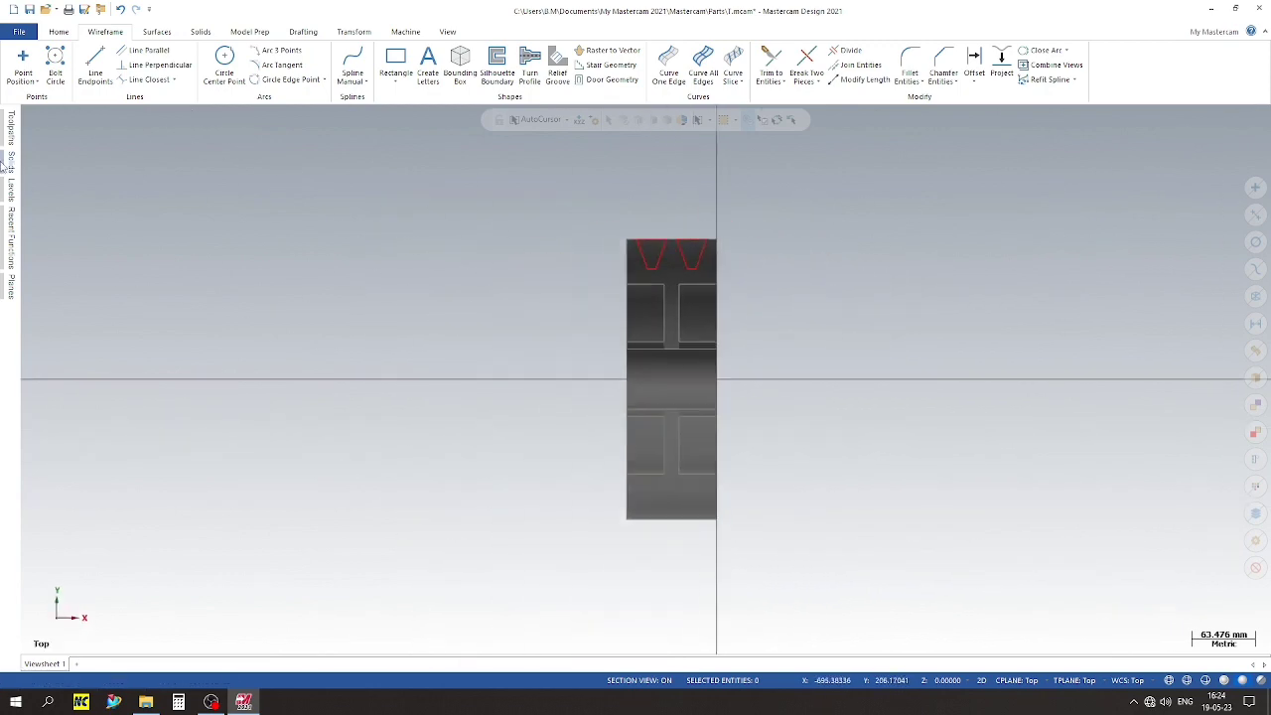
{"action": "left_click", "coordinate": [10, 164]}
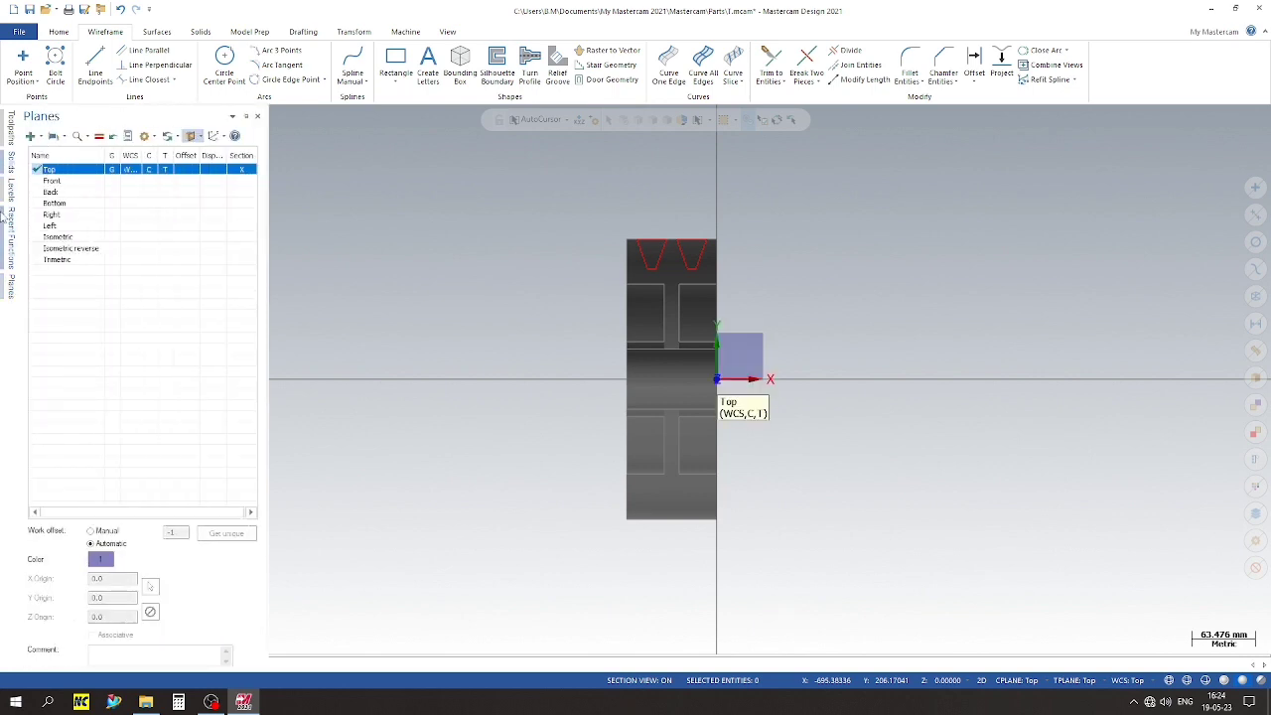
{"action": "mouse_move", "coordinate": [10, 191]}
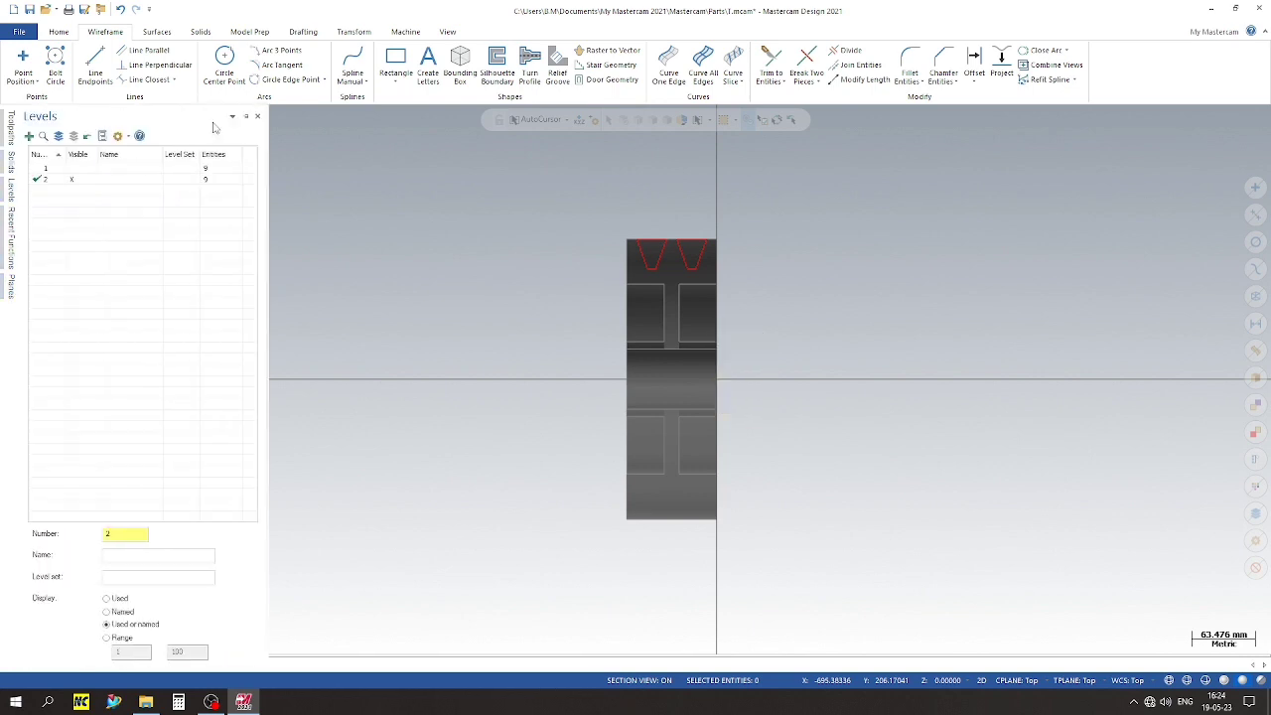
{"action": "left_click", "coordinate": [247, 118]}
{"action": "left_click", "coordinate": [41, 169]}
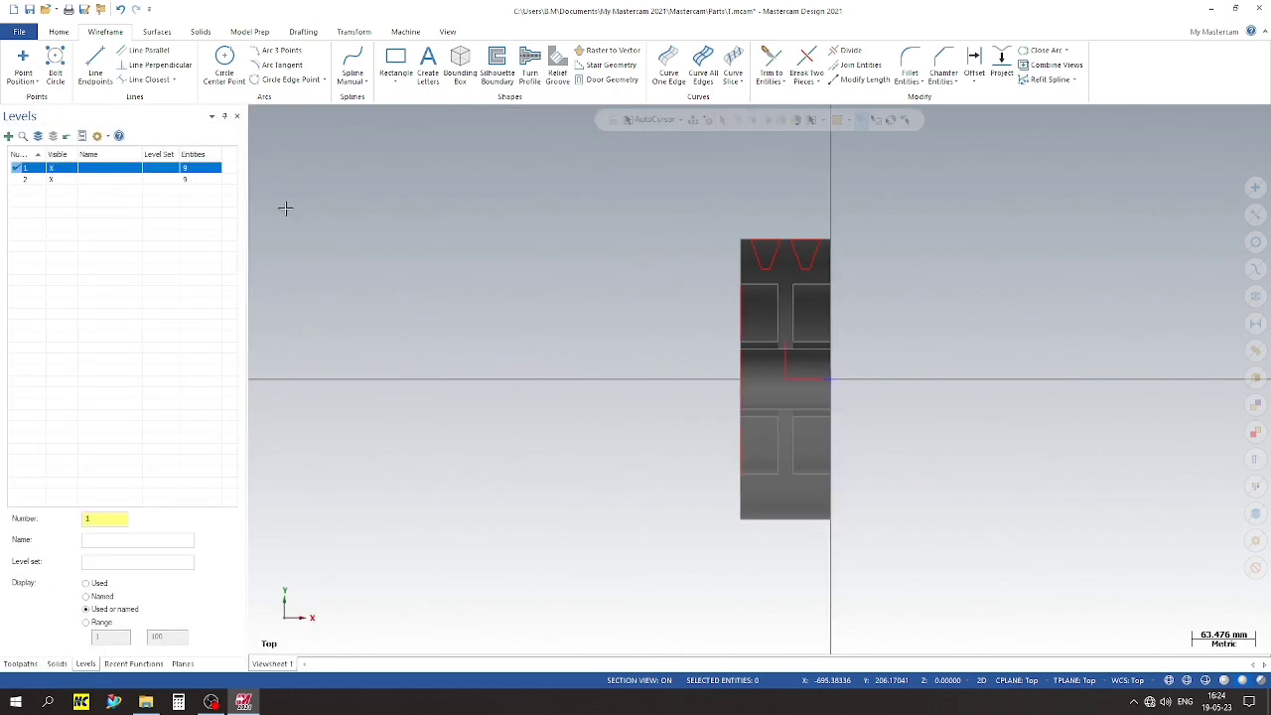
Orbit the part into an isometric 3D view
{"action": "right_click", "coordinate": [936, 213]}
{"action": "middle_click_drag", "start_coordinate": [943, 364], "coordinate": [839, 367]}
{"action": "key", "text": "alt+7"}
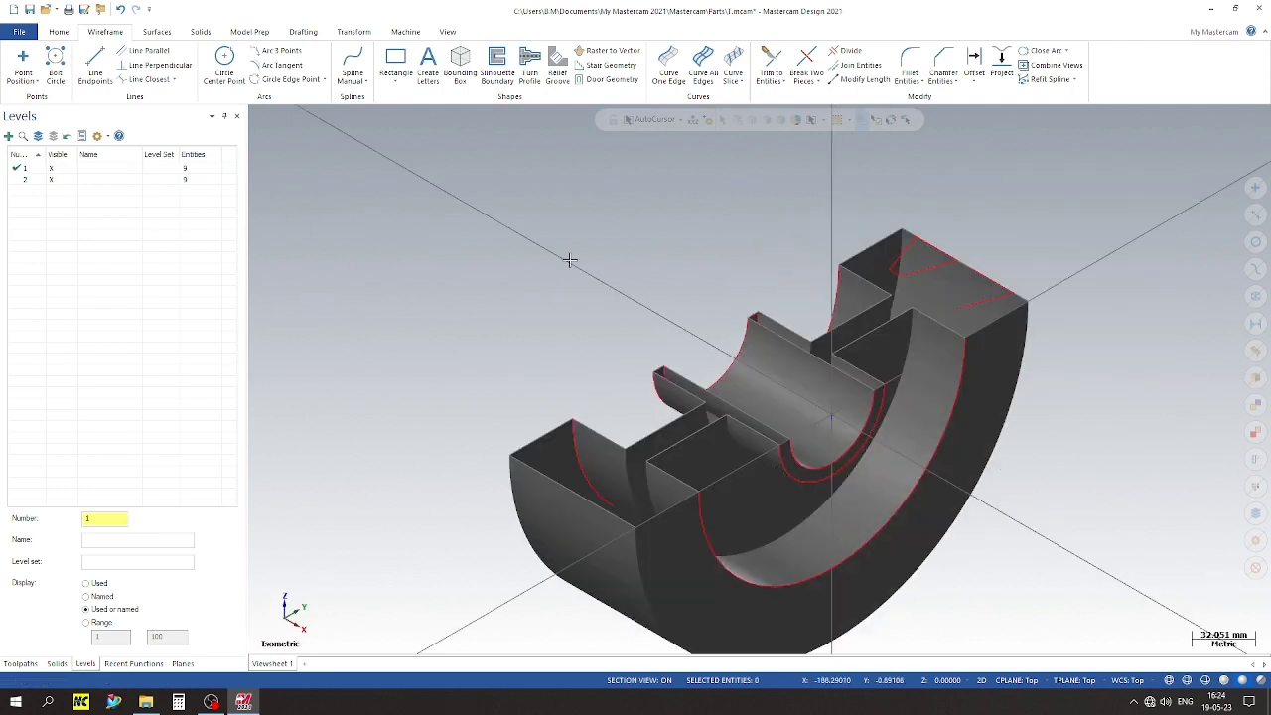
{"action": "mouse_move", "coordinate": [579, 263]}
{"action": "middle_mouse_down"}
{"action": "mouse_move", "coordinate": [403, 239]}
{"action": "mouse_move", "coordinate": [497, 250]}
{"action": "mouse_move", "coordinate": [476, 253]}
{"action": "middle_mouse_up"}
{"action": "middle_click_drag", "start_coordinate": [874, 175], "coordinate": [954, 218]}
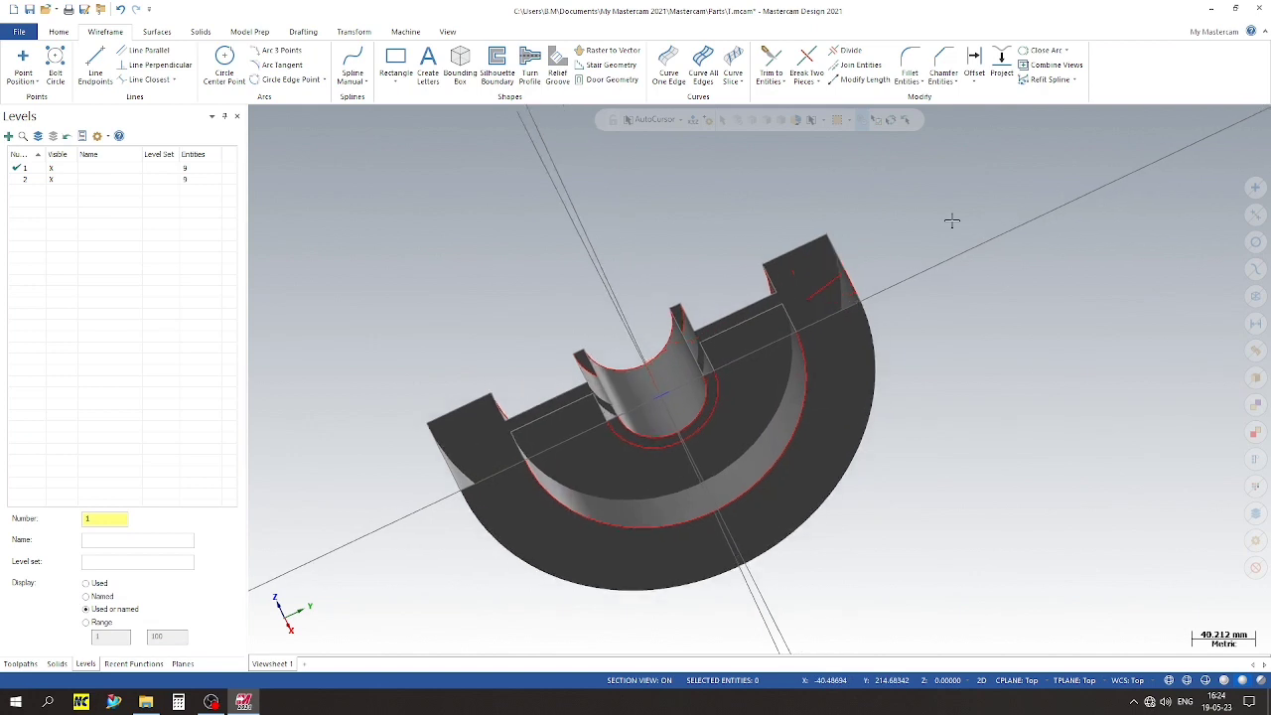
{"action": "left_click", "coordinate": [201, 31]}
Revolve-cut the zigzag groove profile 360° around the central axis line
{"action": "left_click", "coordinate": [165, 50]}
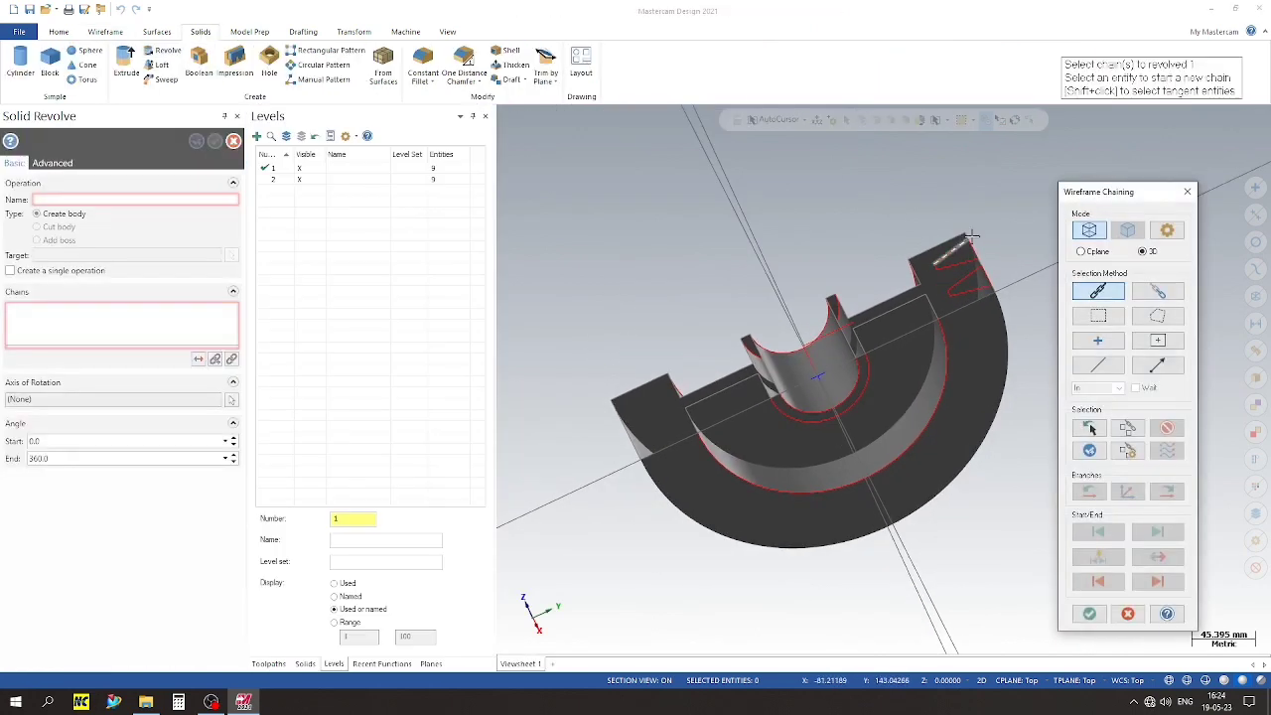
{"action": "left_click", "coordinate": [975, 242]}
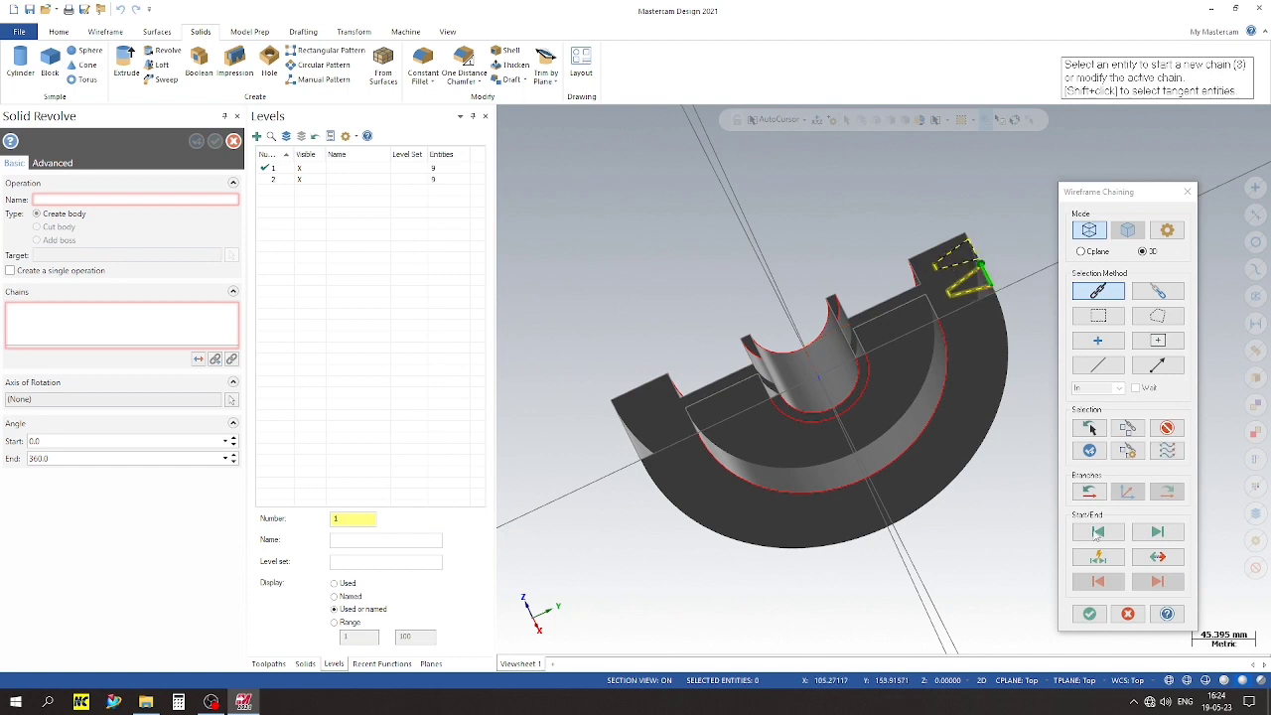
{"action": "left_click", "coordinate": [1089, 613]}
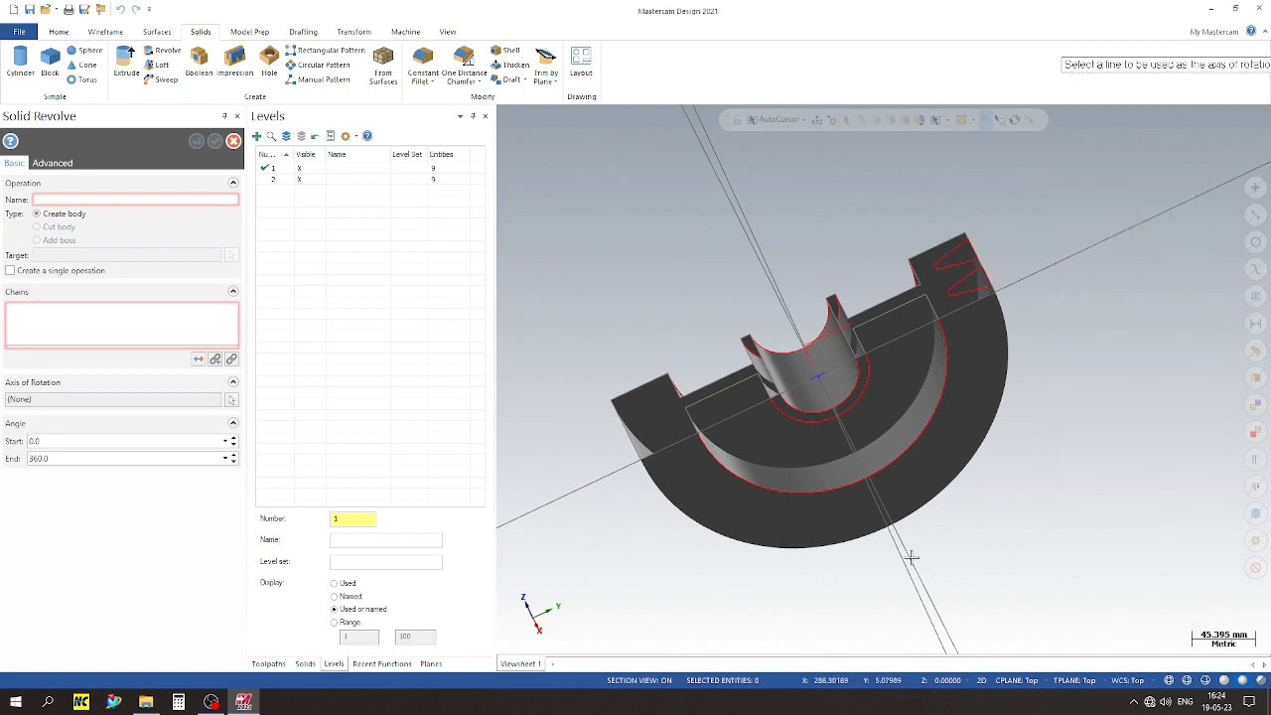
{"action": "left_click", "coordinate": [805, 355]}
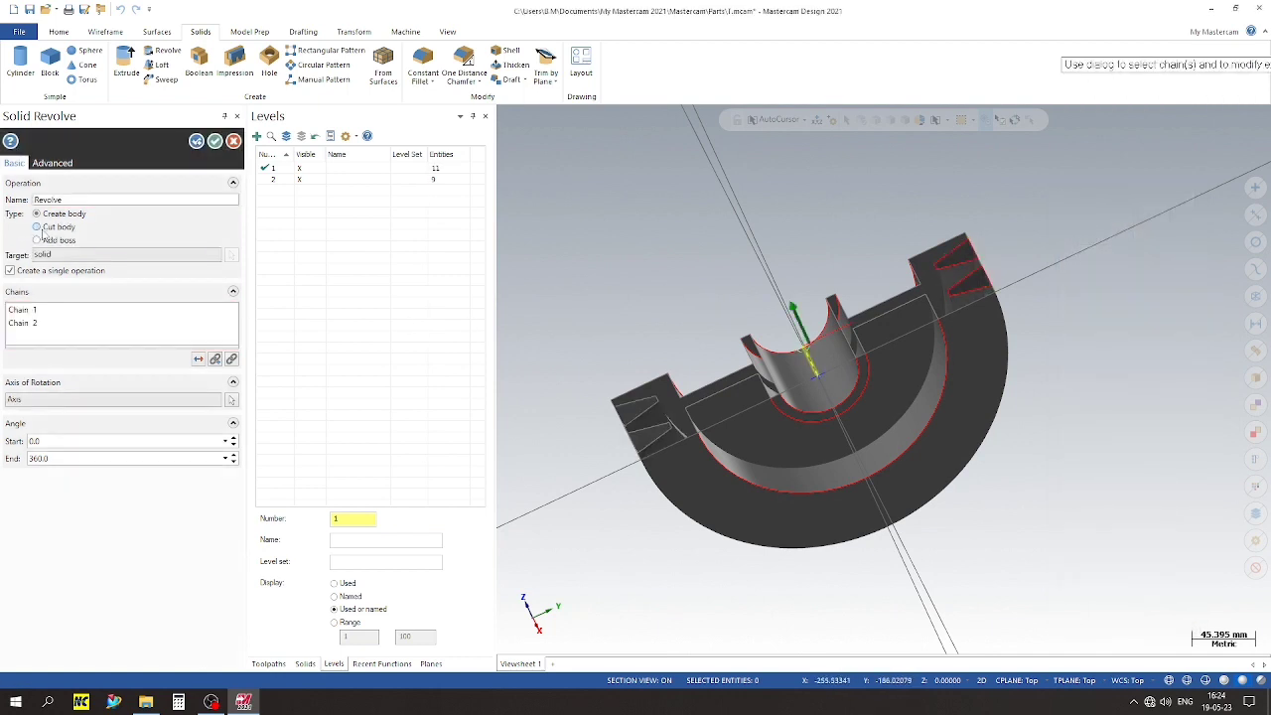
{"action": "middle_click_drag", "start_coordinate": [627, 348], "coordinate": [718, 374]}
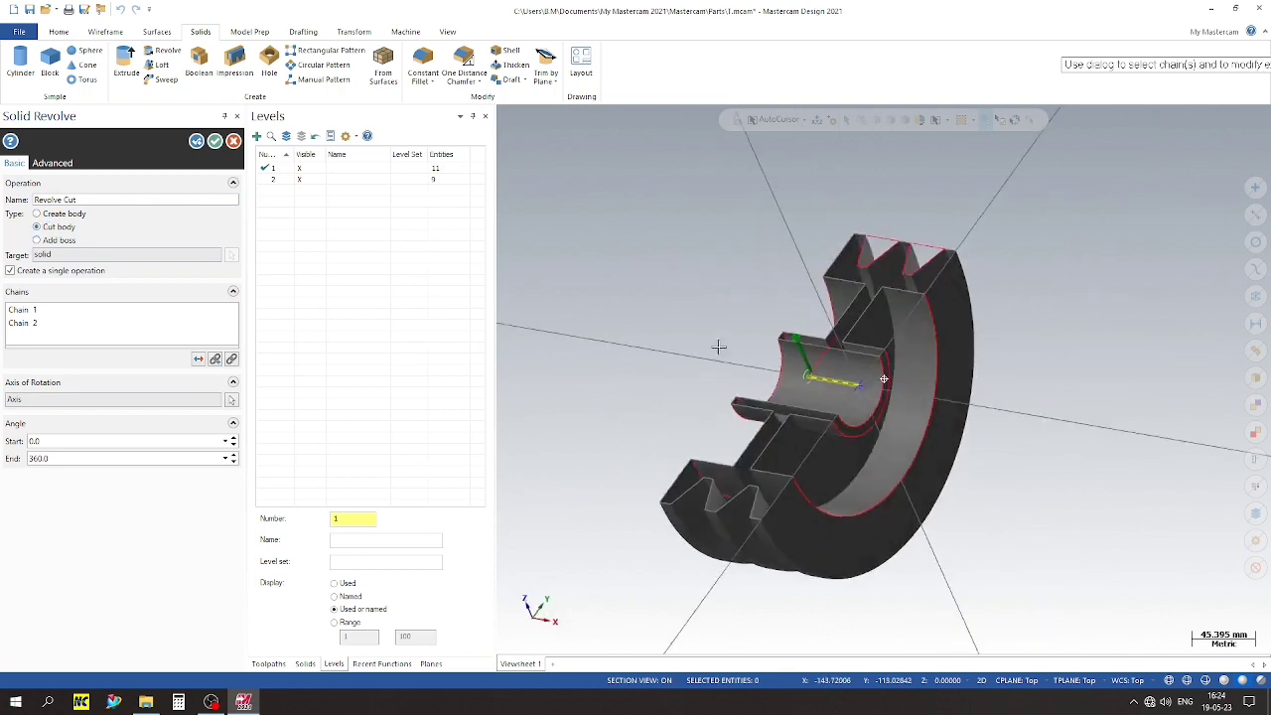
{"action": "left_click", "coordinate": [215, 143]}
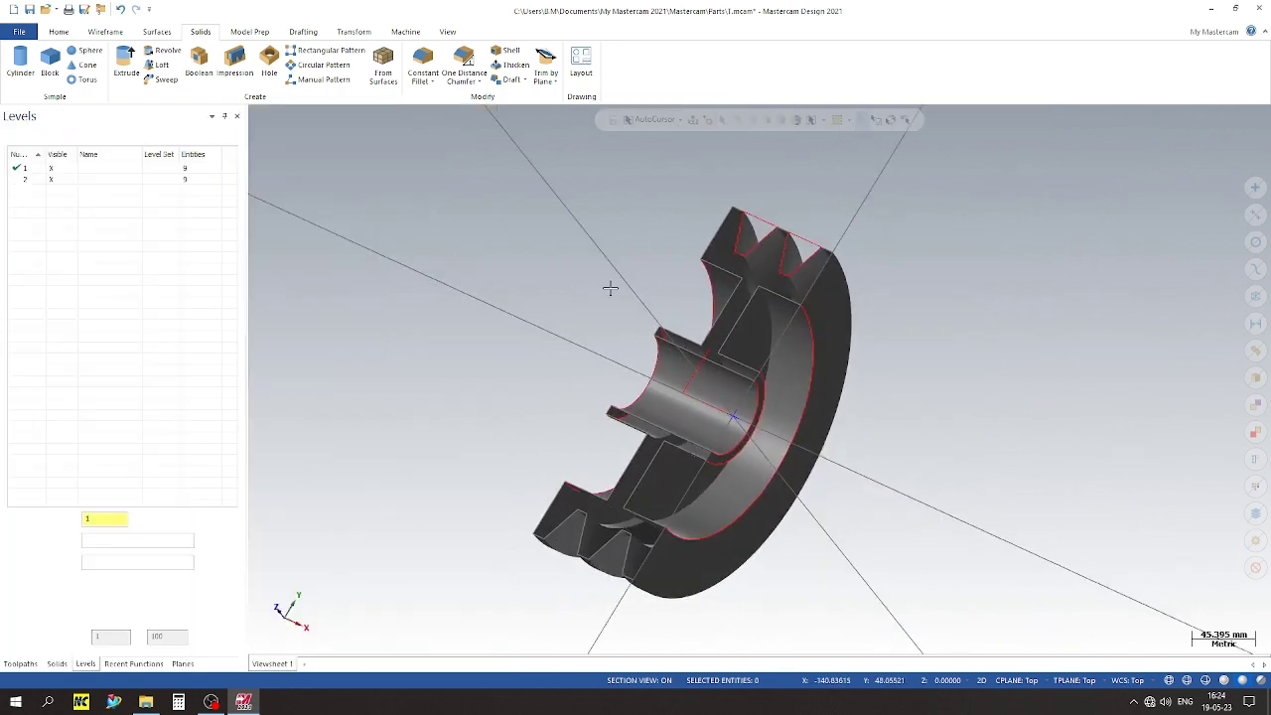
Turn off the section view and make level 2 the active level
{"action": "left_click", "coordinate": [181, 665]}
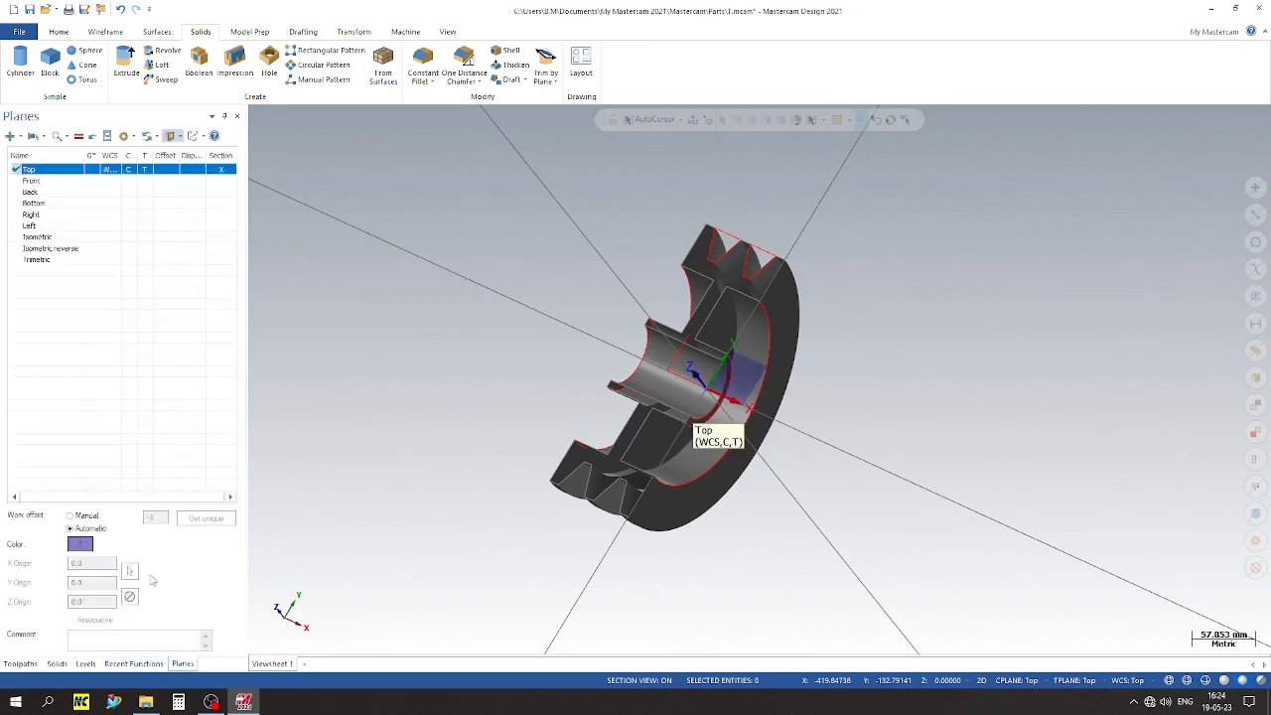
{"action": "left_click", "coordinate": [220, 168]}
{"action": "scroll", "coordinate": [576, 309], "scroll_direction": "down", "scroll_amount": 1}
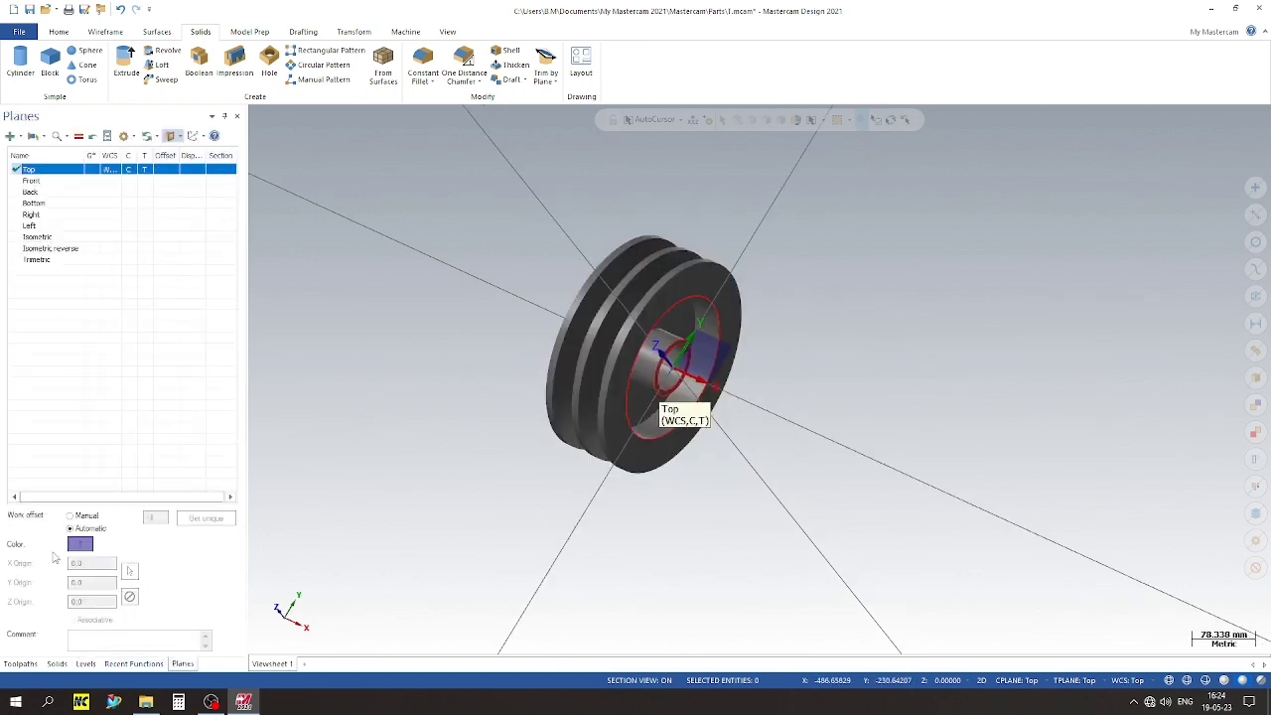
{"action": "left_click", "coordinate": [86, 664]}
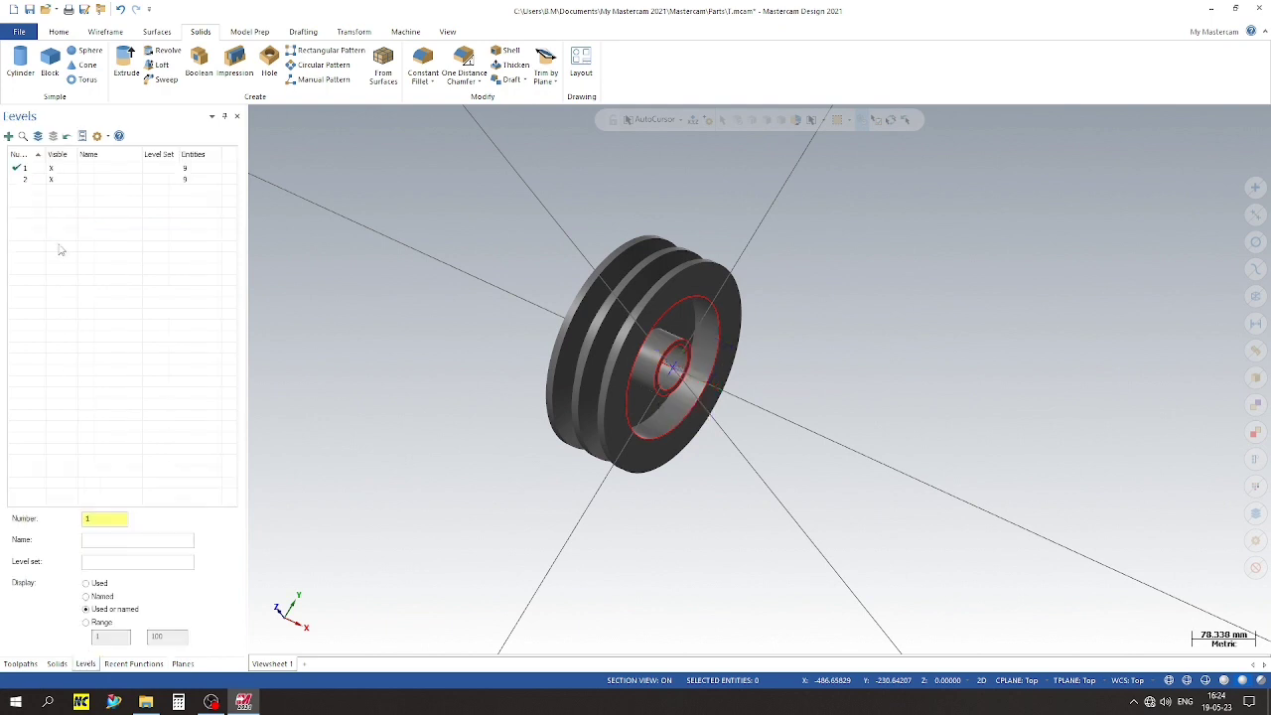
{"action": "left_click", "coordinate": [26, 178]}
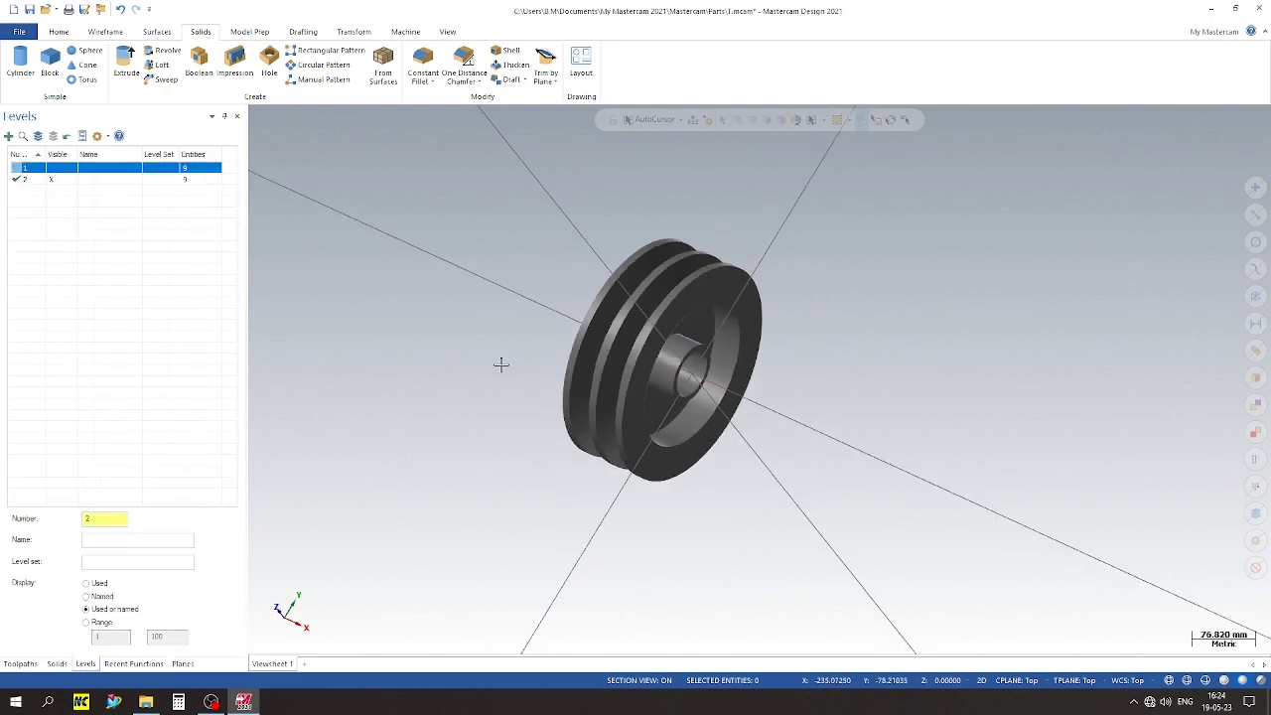
Move the two triangular groove profiles to level 1
{"action": "middle_click_drag", "start_coordinate": [500, 365], "coordinate": [426, 477]}
{"action": "left_click_drag", "start_coordinate": [506, 249], "coordinate": [923, 440]}
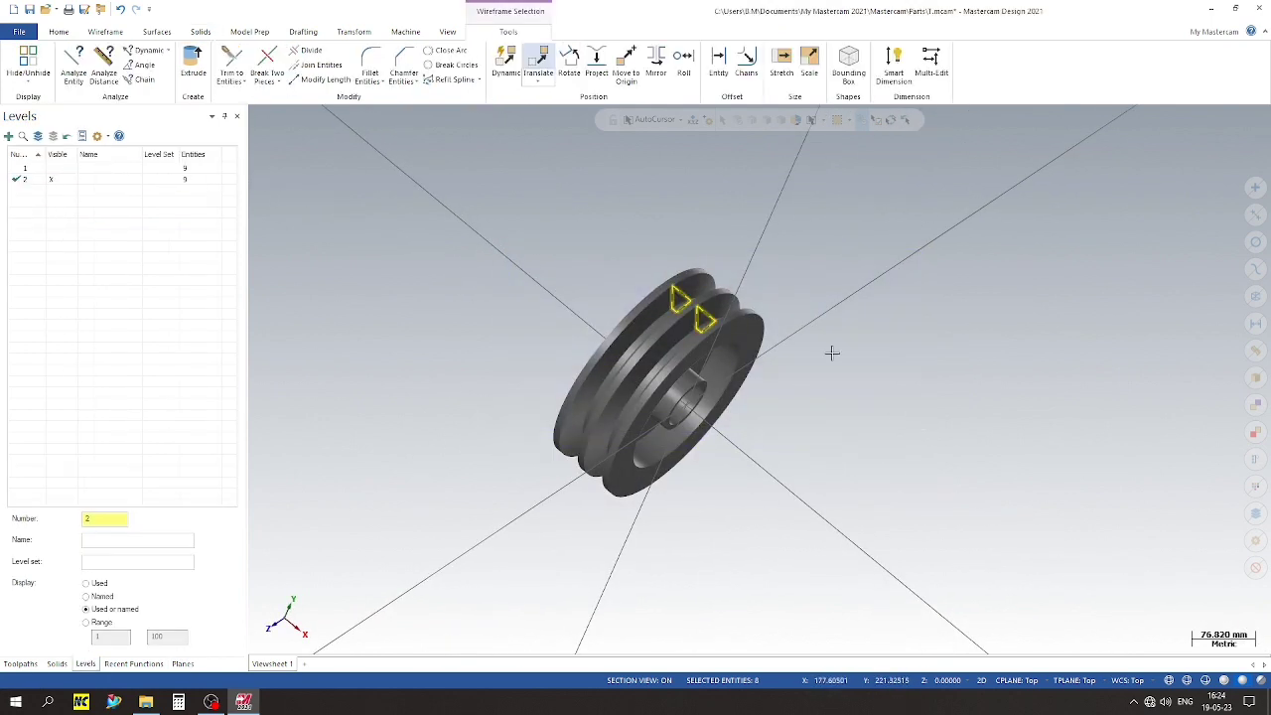
{"action": "right_click", "coordinate": [681, 293]}
{"action": "left_click", "coordinate": [847, 317]}
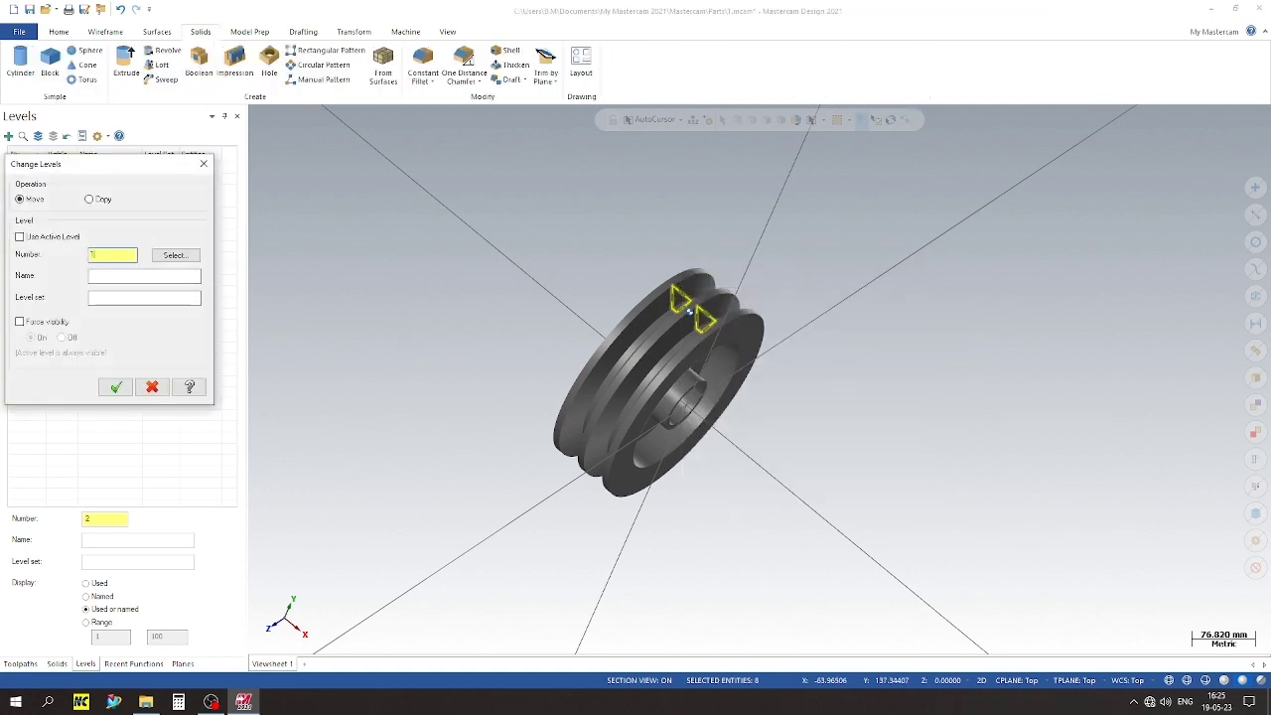
{"action": "key", "text": "Return"}
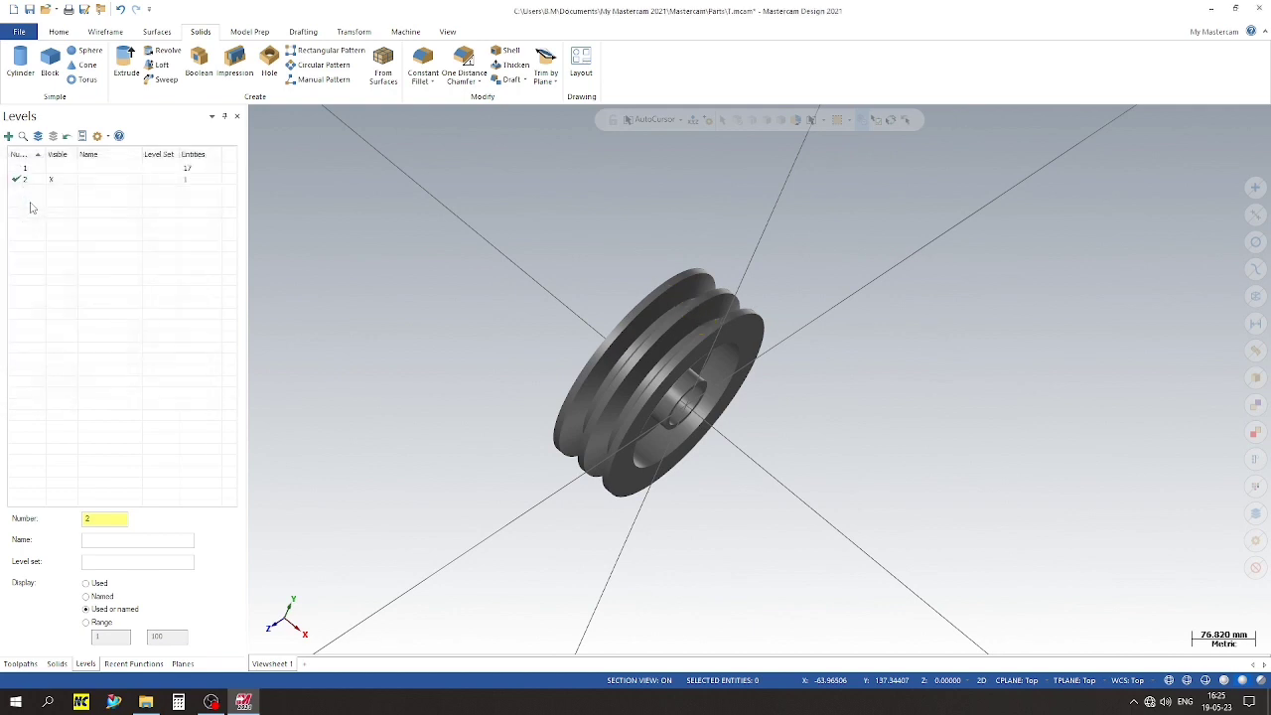
Switch to the isometric view and tuck away the side panel
{"action": "middle_click_drag", "start_coordinate": [445, 284], "coordinate": [264, 582]}
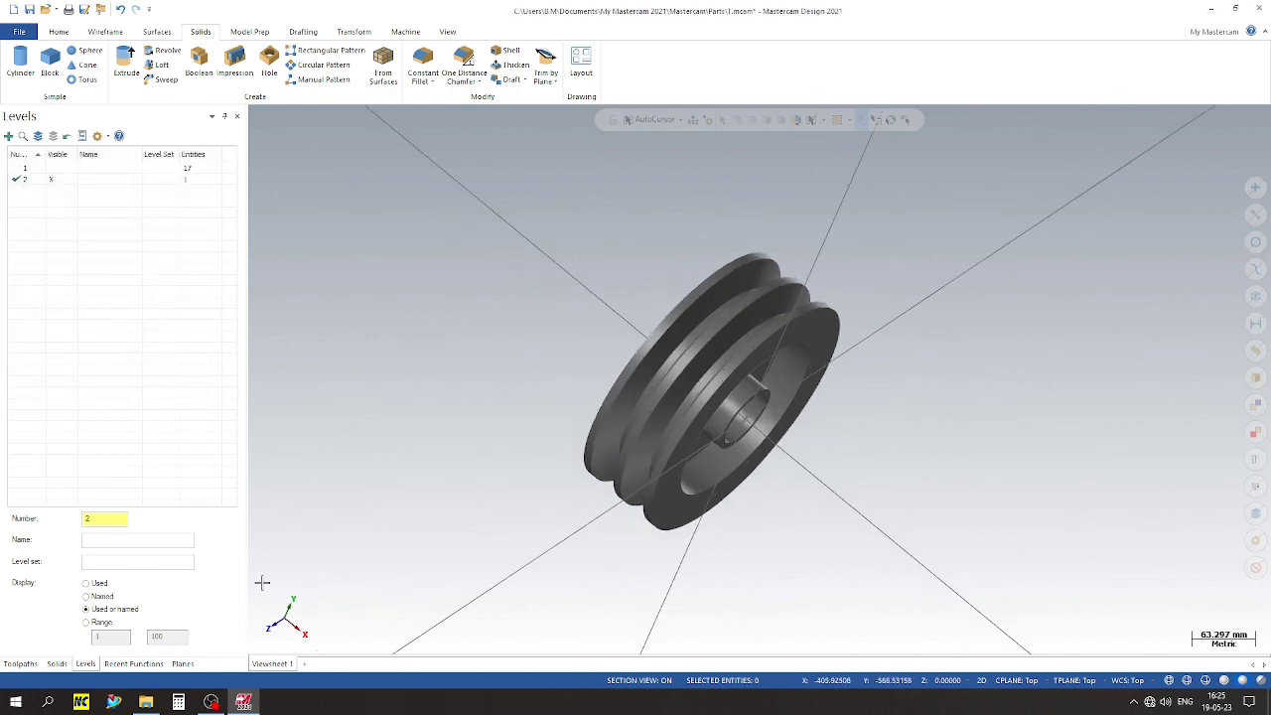
{"action": "left_click", "coordinate": [184, 665]}
{"action": "right_click", "coordinate": [505, 250]}
{"action": "left_click", "coordinate": [528, 365]}
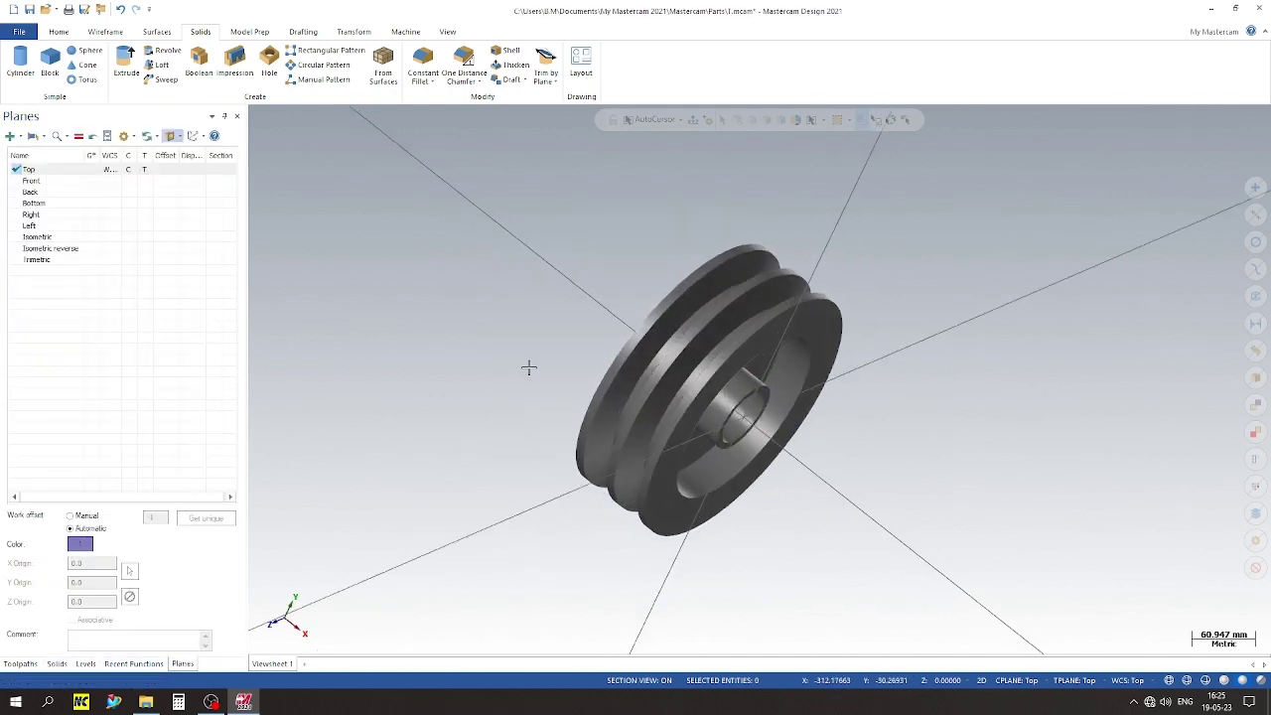
{"action": "left_click", "coordinate": [224, 116]}
Colour the pulley solid green from the mini toolbar palette
{"action": "right_click", "coordinate": [660, 365]}
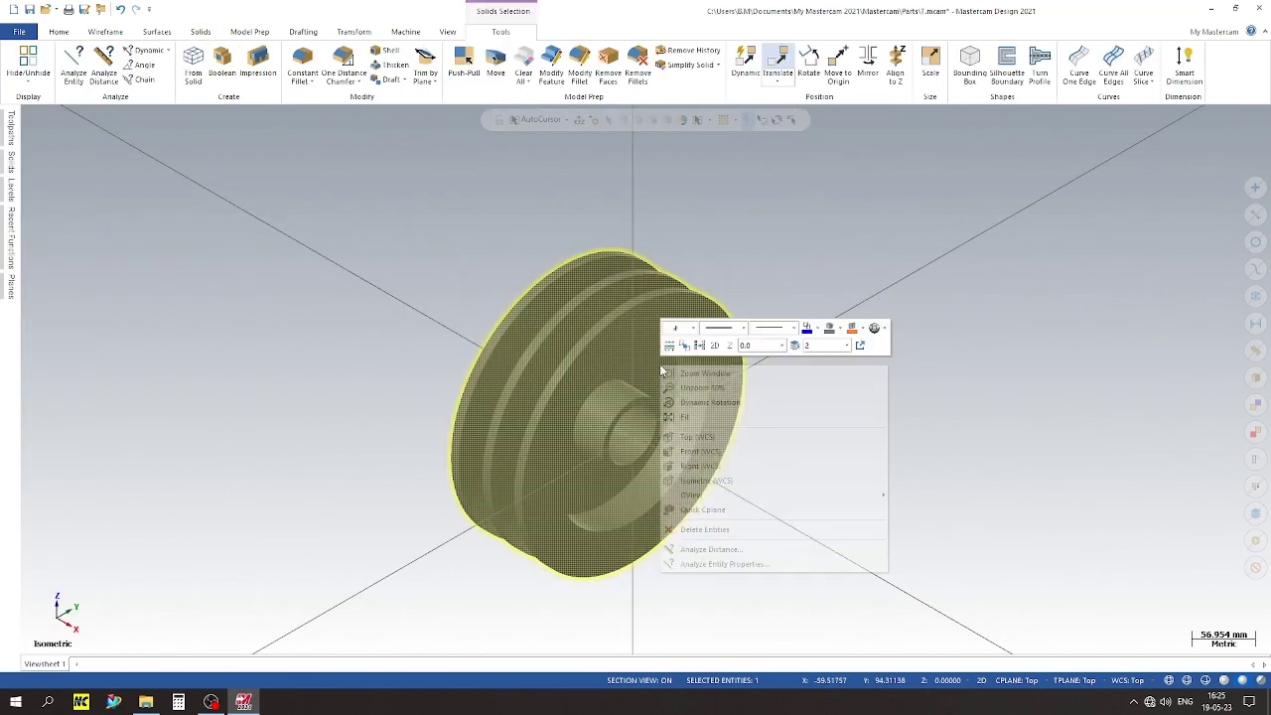
{"action": "left_click", "coordinate": [839, 330]}
{"action": "left_click", "coordinate": [839, 329]}
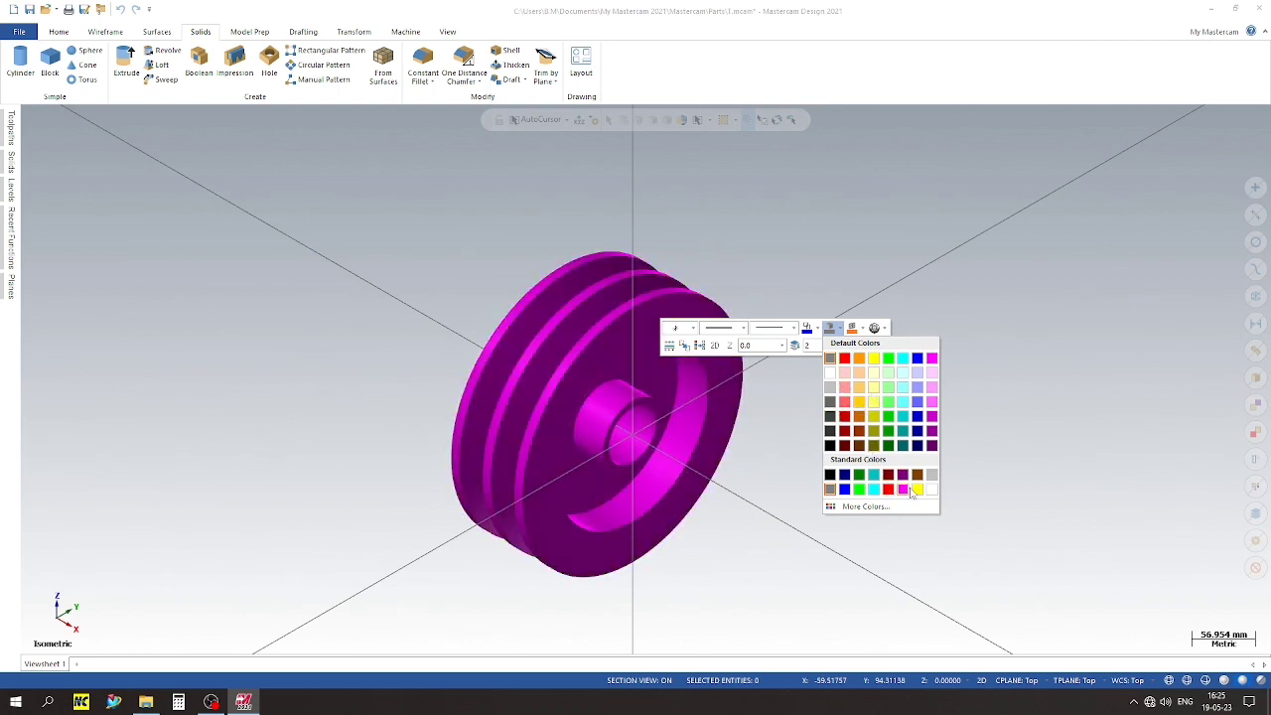
{"action": "left_click", "coordinate": [887, 402]}
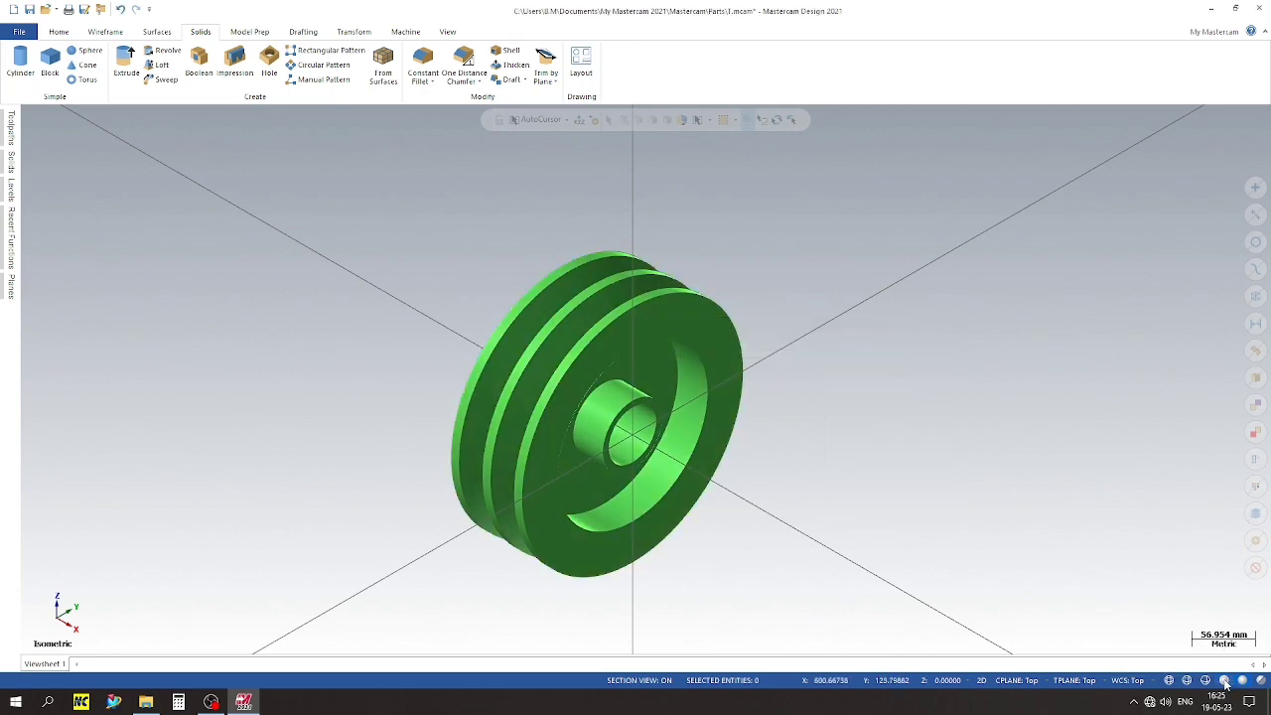
{"action": "scroll", "coordinate": [1081, 599], "scroll_direction": "up", "scroll_amount": 2}
Give the pulley solid a shiny metal material and a copper colour
{"action": "left_click", "coordinate": [640, 288]}
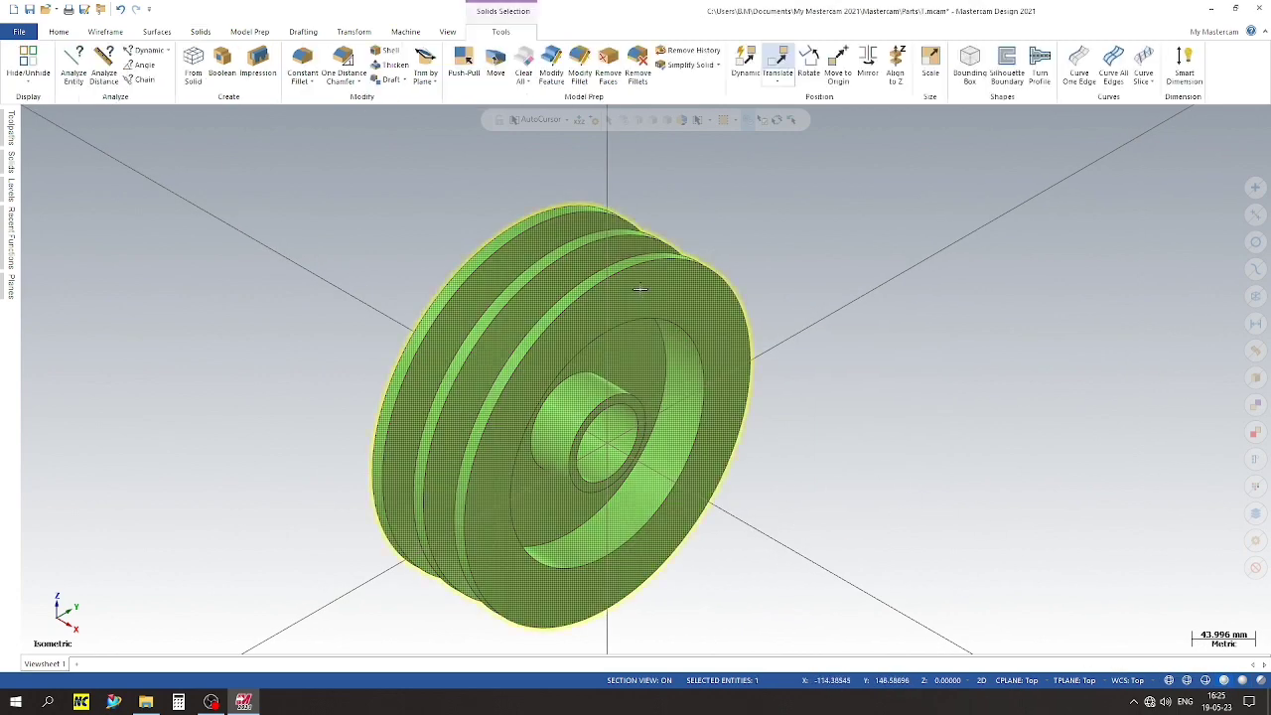
{"action": "right_click", "coordinate": [640, 288]}
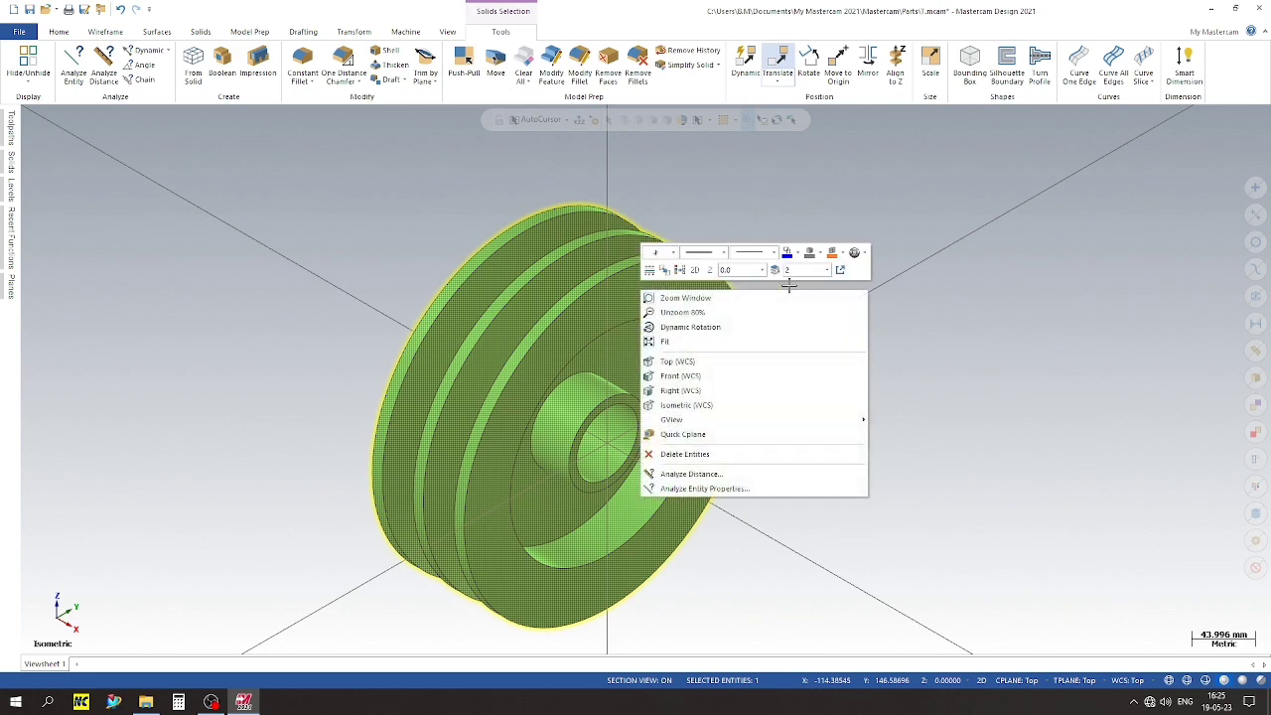
{"action": "left_click", "coordinate": [854, 254]}
{"action": "left_click", "coordinate": [842, 254]}
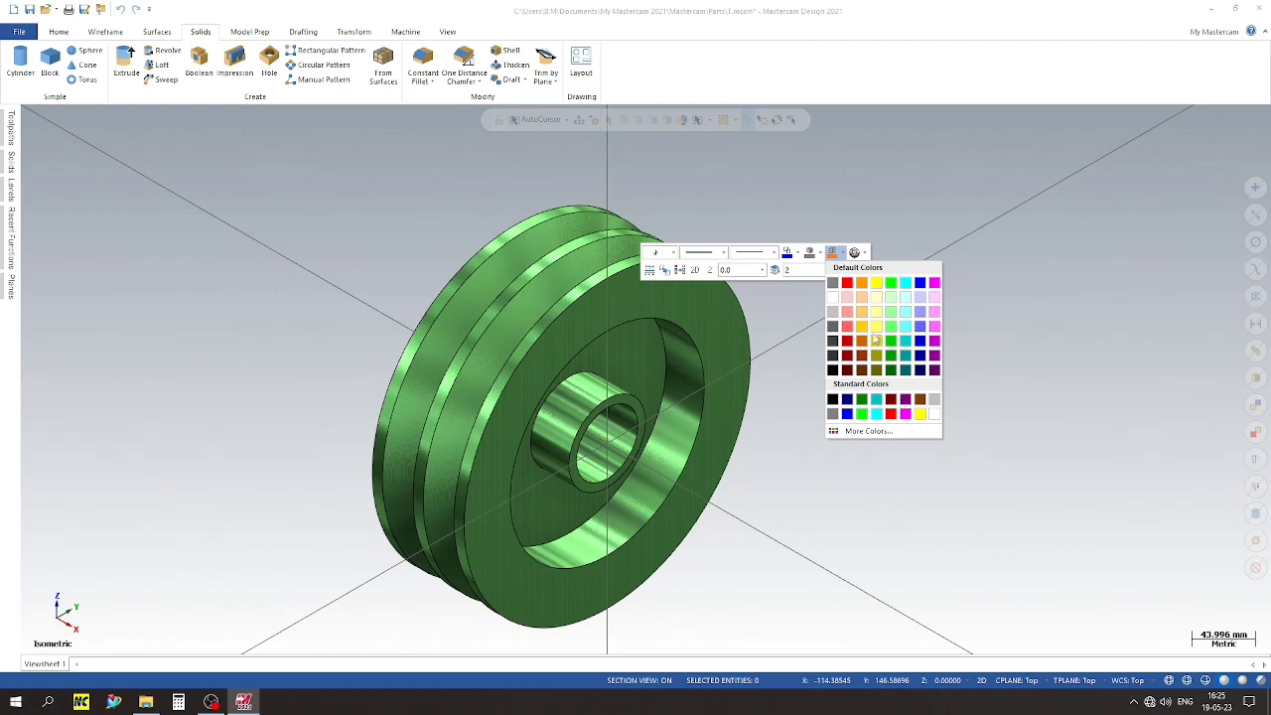
{"action": "left_click", "coordinate": [923, 209]}
{"action": "left_click", "coordinate": [575, 244]}
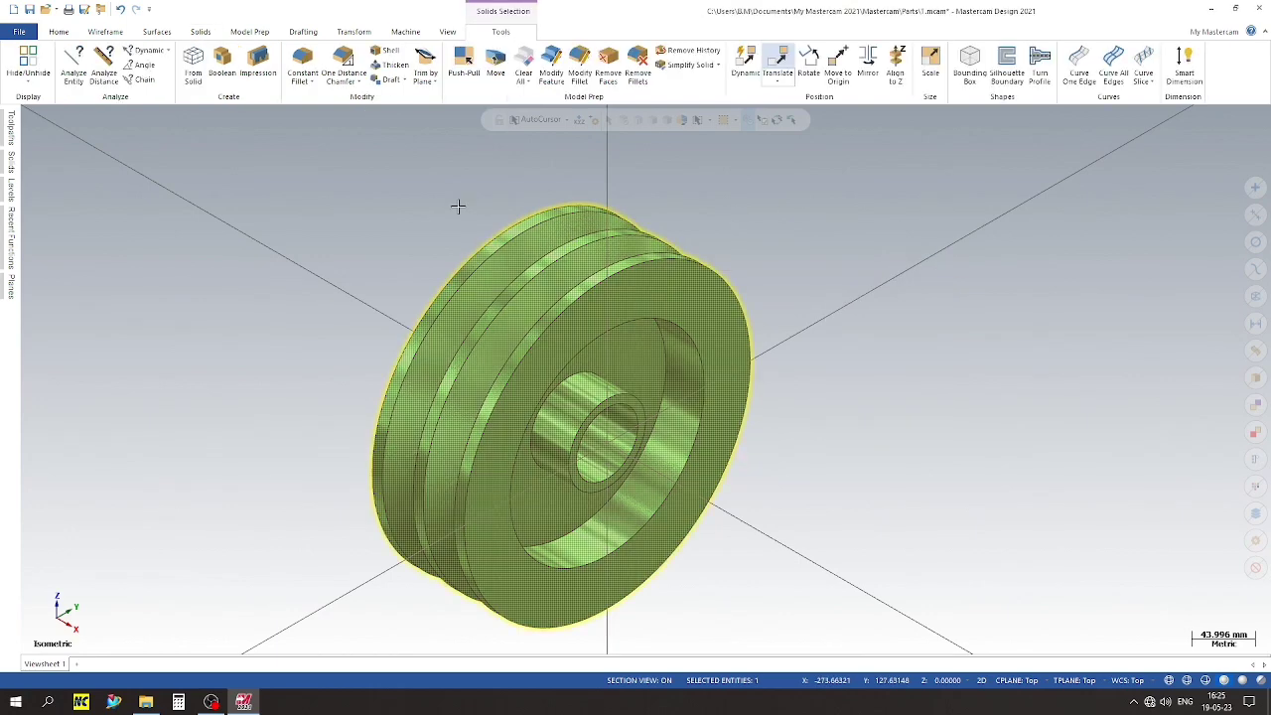
{"action": "right_click", "coordinate": [573, 229]}
{"action": "left_click", "coordinate": [751, 195]}
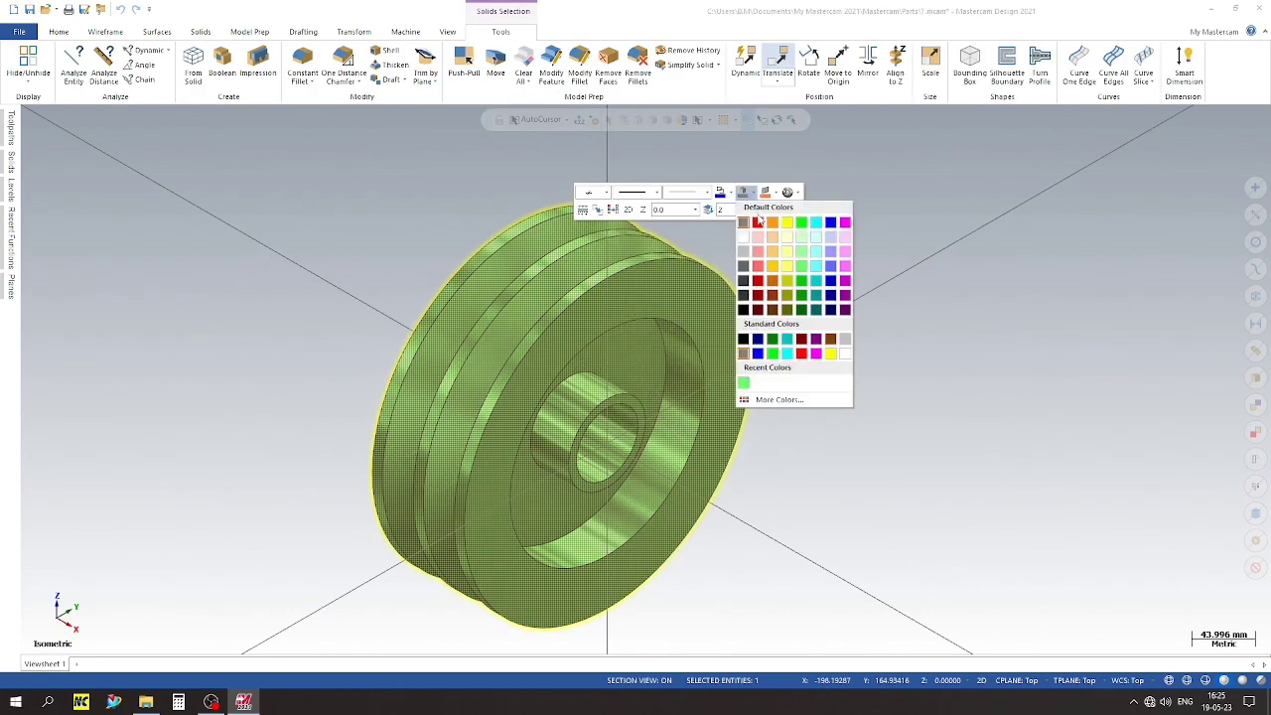
{"action": "left_click", "coordinate": [762, 236]}
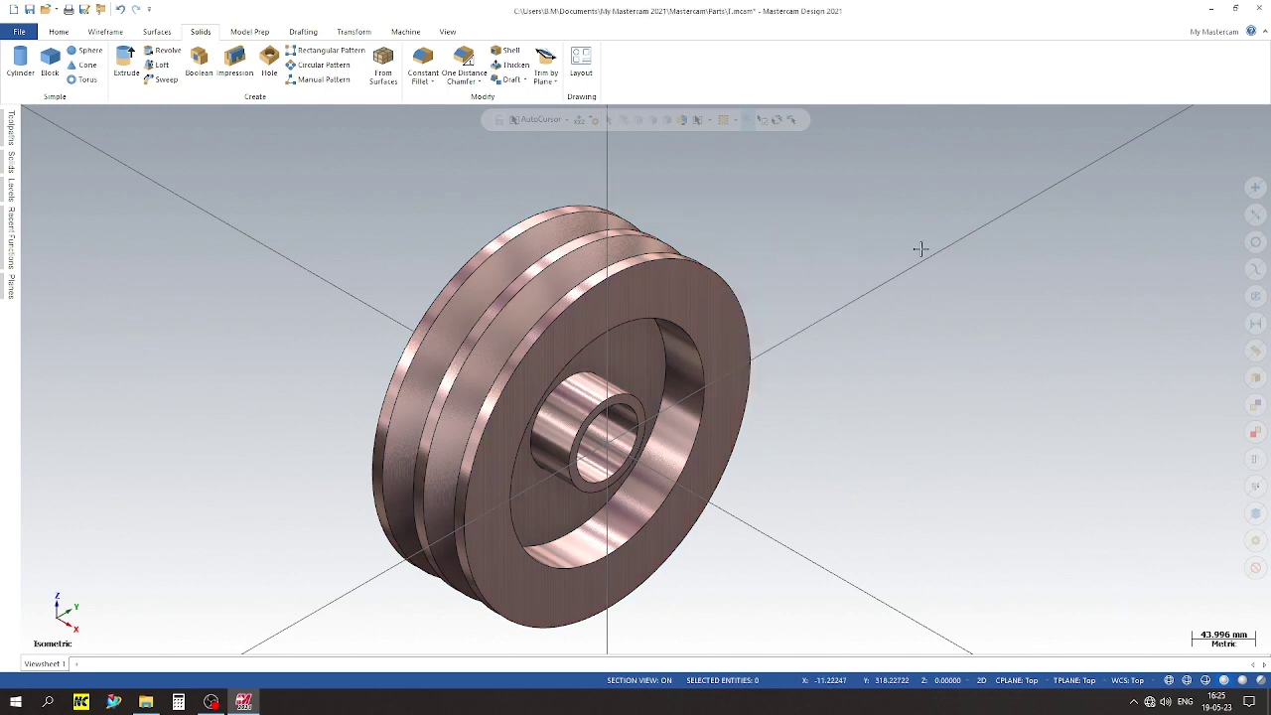
Save the part as PULLY.mcam in the mastercam tutorial 2021 turning folder on drive D
{"action": "scroll", "coordinate": [407, 246], "scroll_direction": "down", "scroll_amount": 1}
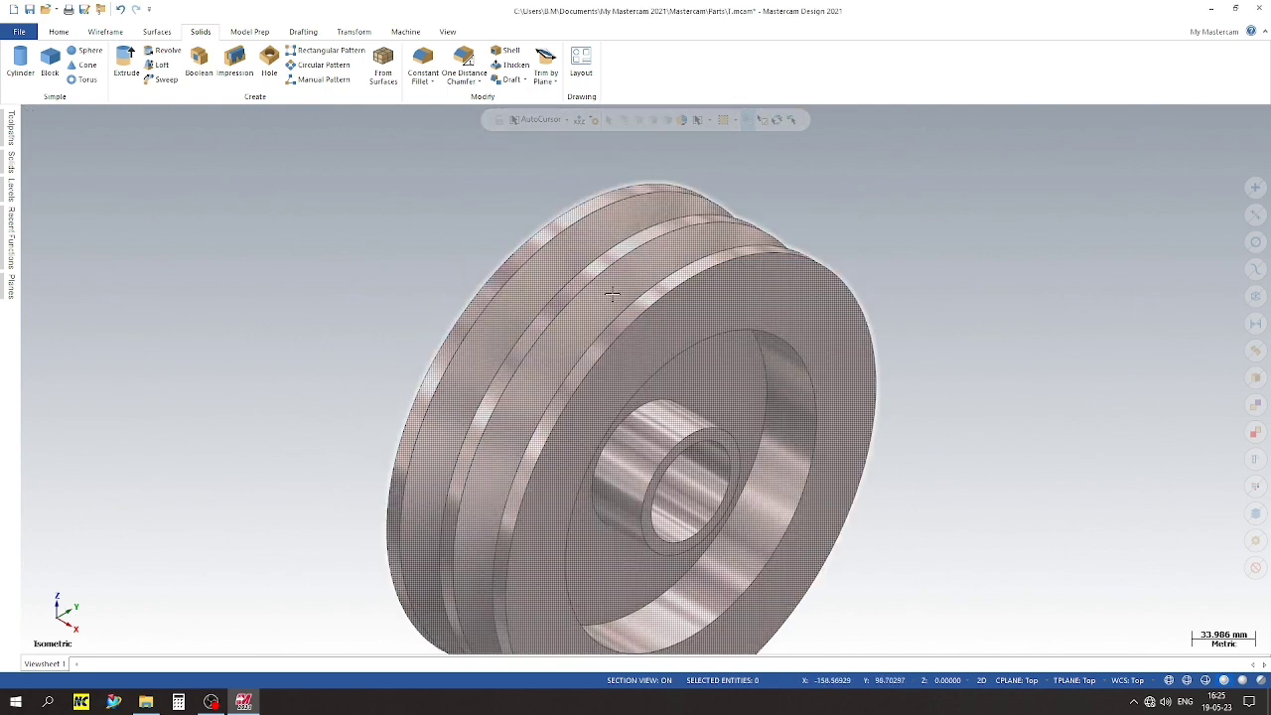
{"action": "key", "text": "ctrl+shift+s"}
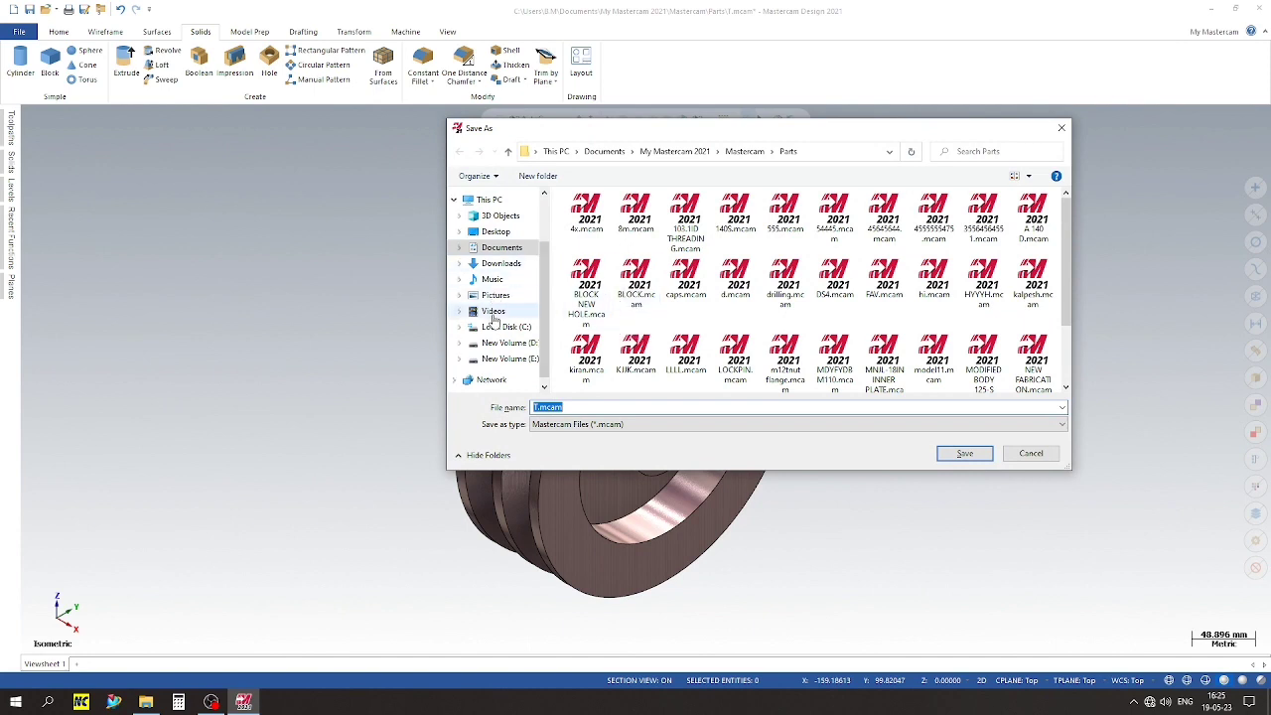
{"action": "left_click", "coordinate": [509, 342]}
{"action": "double_click", "coordinate": [596, 227]}
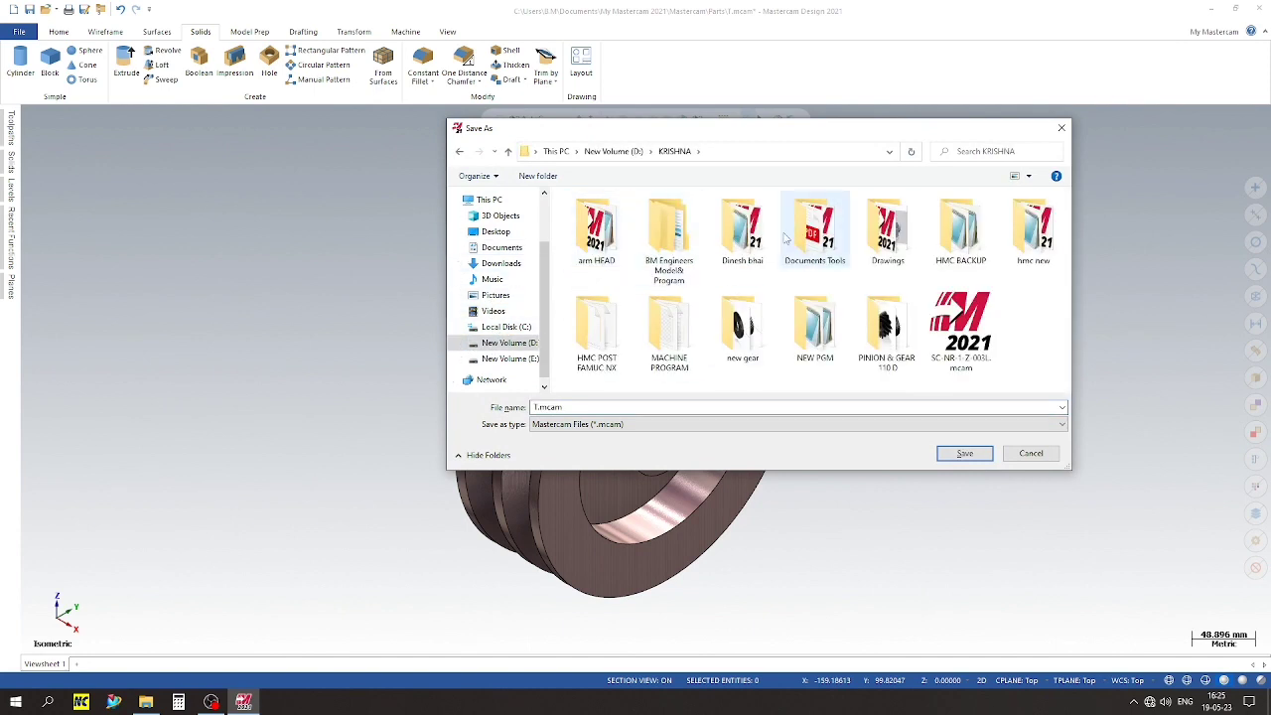
{"action": "double_click", "coordinate": [822, 248]}
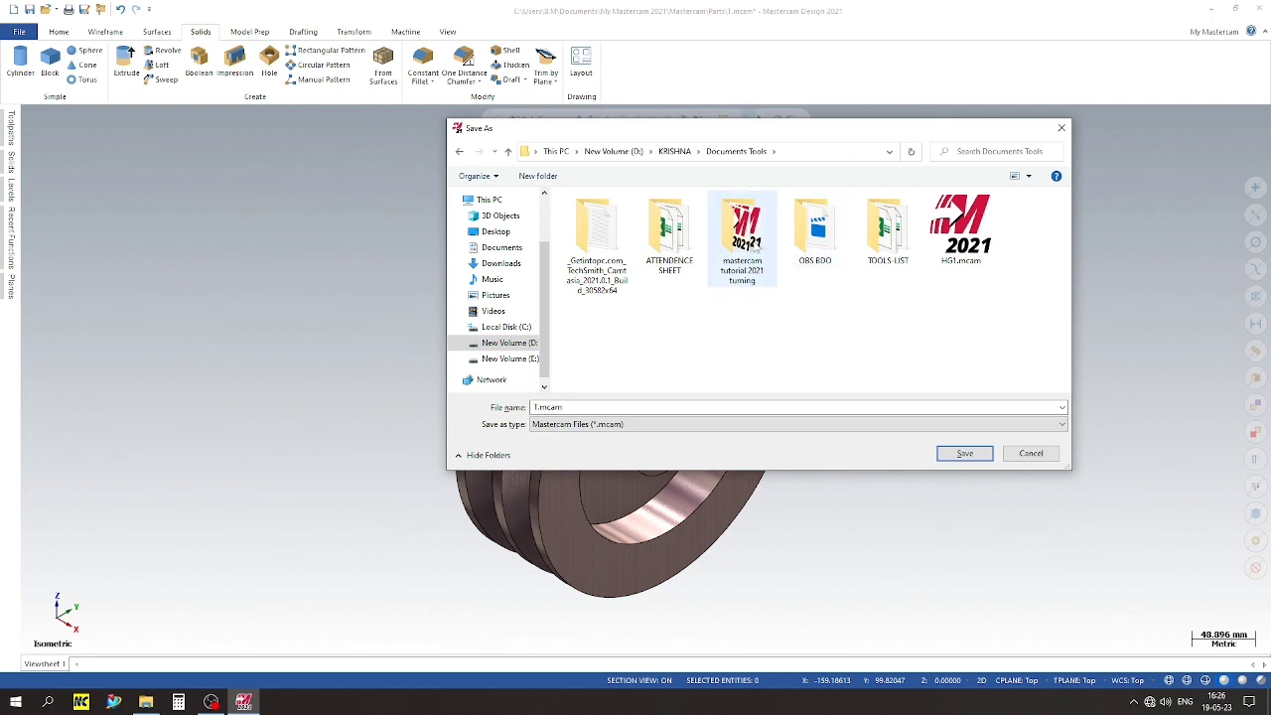
{"action": "double_click", "coordinate": [767, 252]}
{"action": "type", "text": "PULLY"}
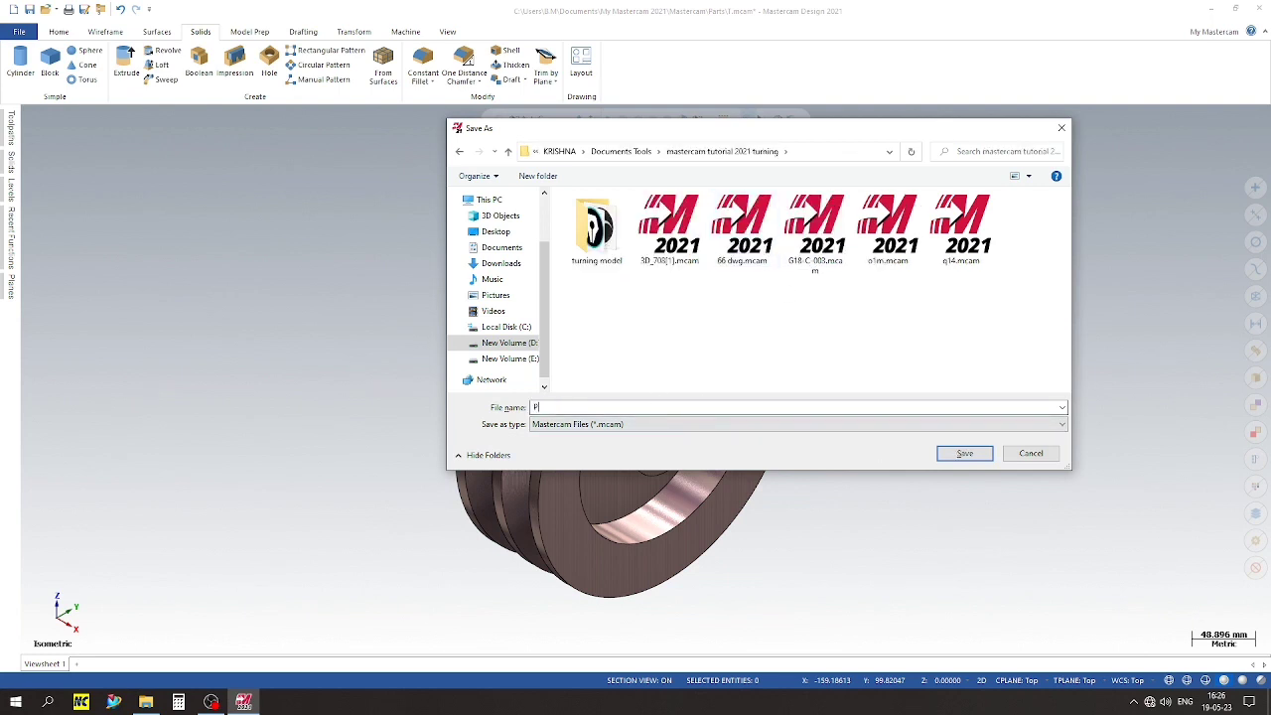
{"action": "left_click", "coordinate": [962, 454]}
{"action": "middle_click_drag", "start_coordinate": [318, 406], "coordinate": [858, 117]}
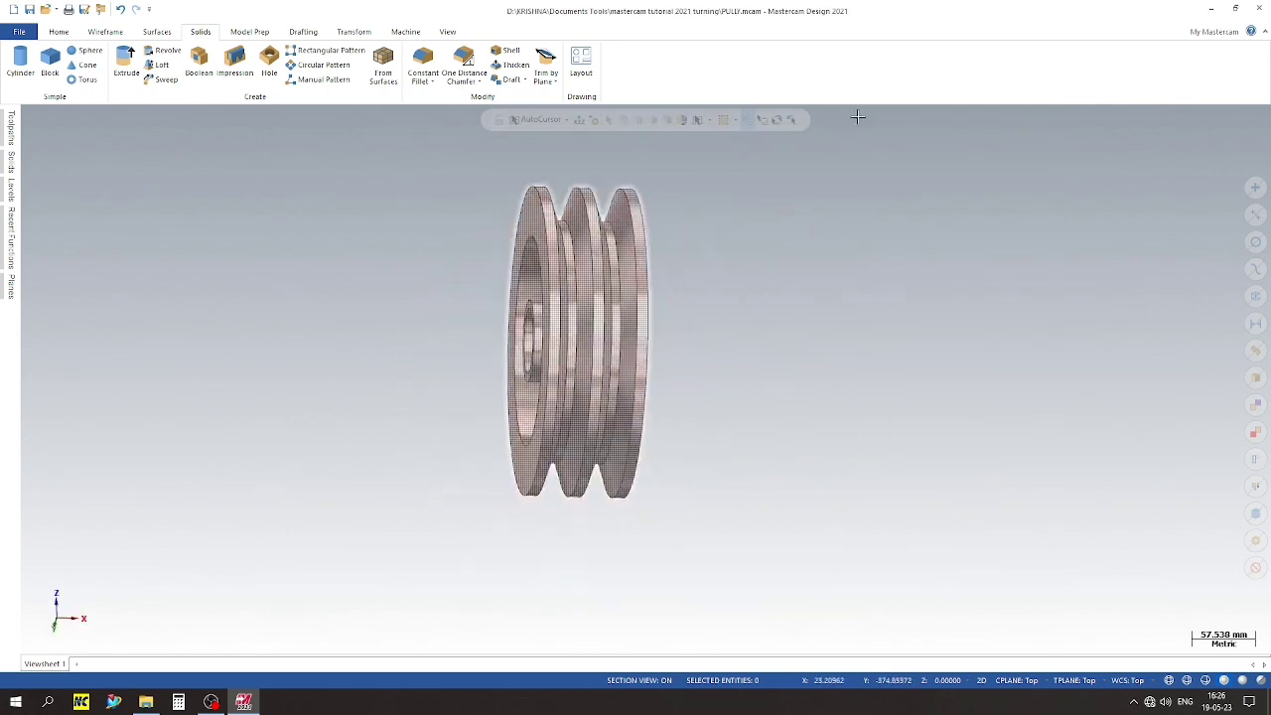
Collapse the ribbon, then orbit and zoom to inspect the copper pulley
{"action": "left_click", "coordinate": [1265, 33]}
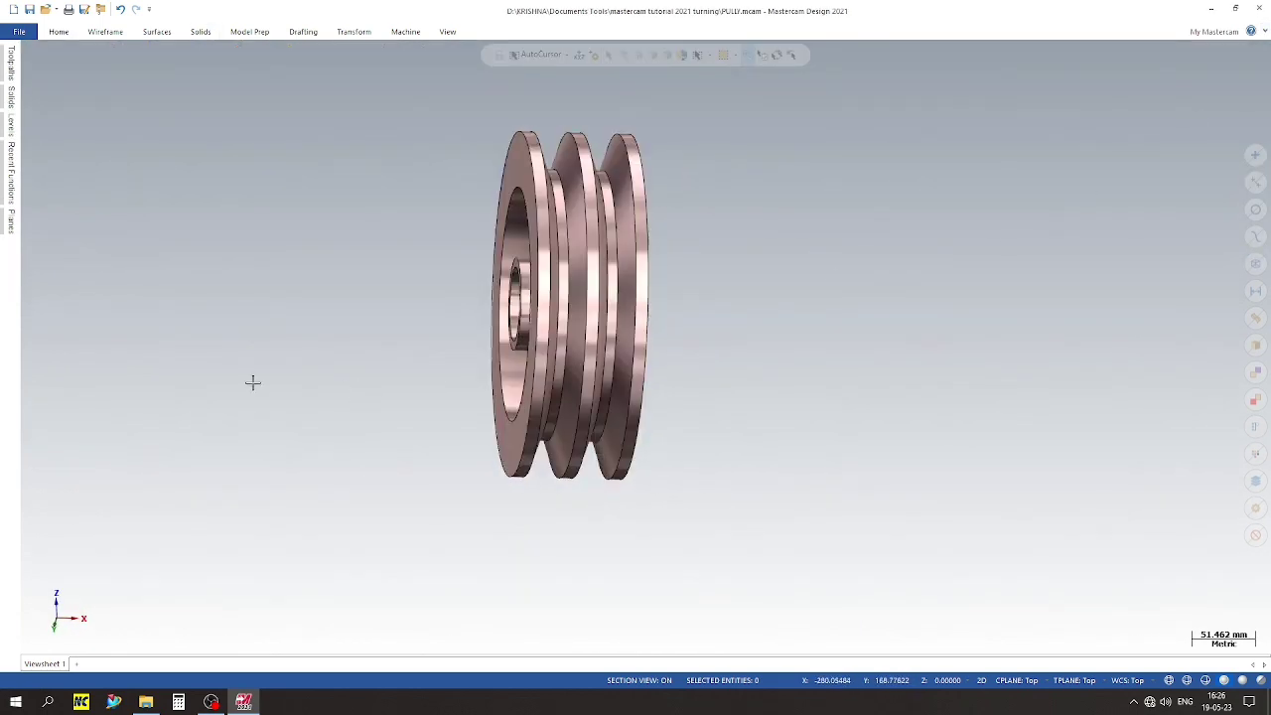
{"action": "mouse_move", "coordinate": [253, 380]}
{"action": "middle_mouse_down"}
{"action": "mouse_move", "coordinate": [729, 133]}
{"action": "mouse_move", "coordinate": [613, 524]}
{"action": "mouse_move", "coordinate": [547, 602]}
{"action": "mouse_move", "coordinate": [817, 269]}
{"action": "mouse_move", "coordinate": [497, 324]}
{"action": "mouse_move", "coordinate": [696, 259]}
{"action": "middle_mouse_up"}
{"action": "scroll", "coordinate": [752, 199], "scroll_direction": "up", "scroll_amount": 3}
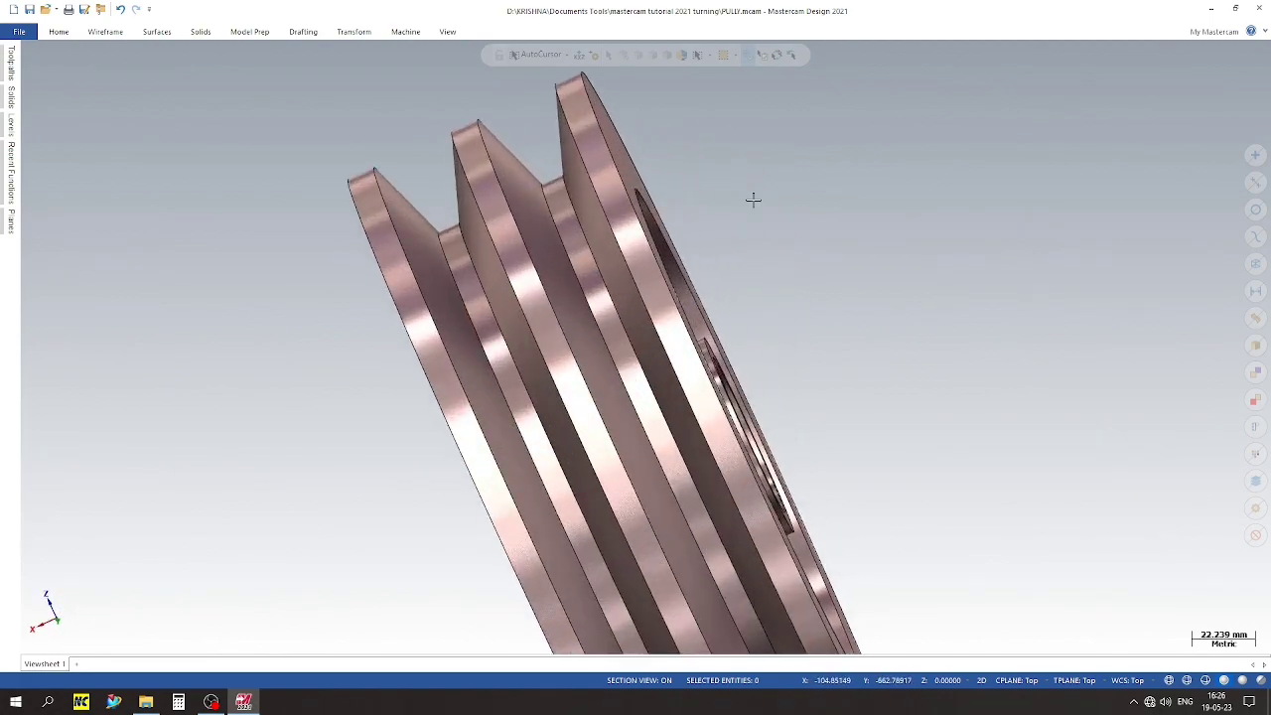
{"action": "scroll", "coordinate": [824, 322], "scroll_direction": "up", "scroll_amount": 2}
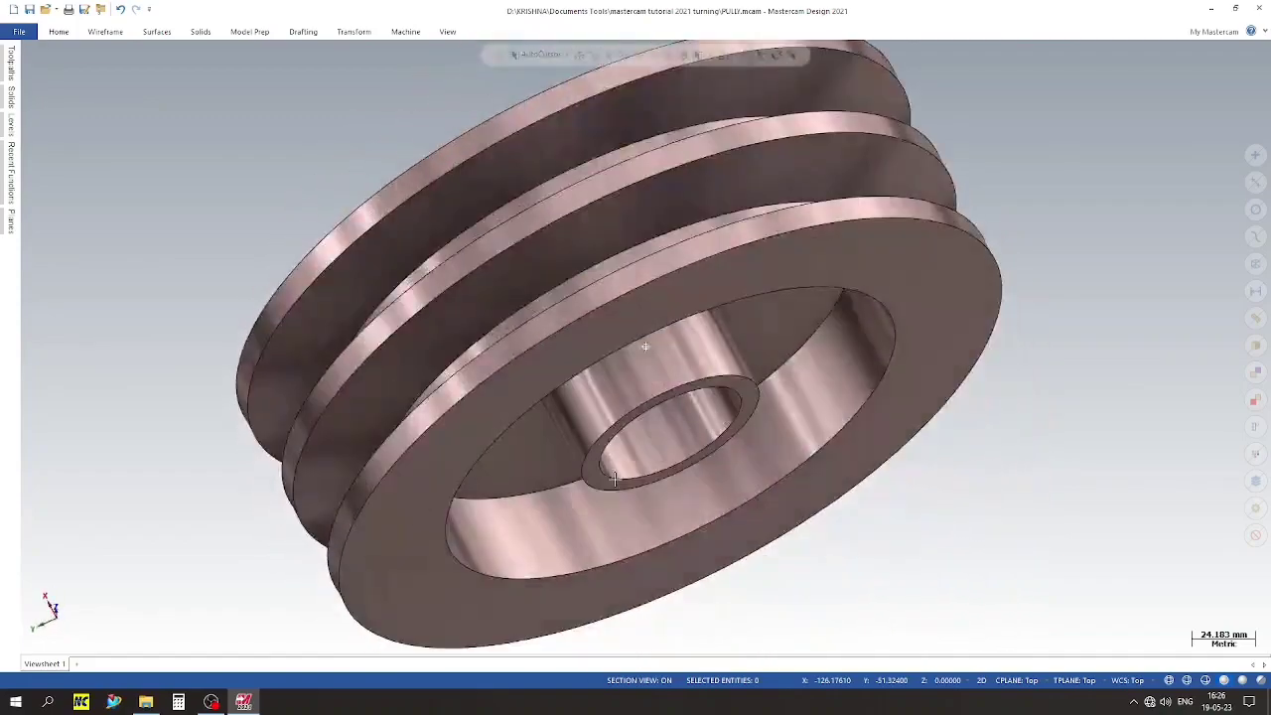